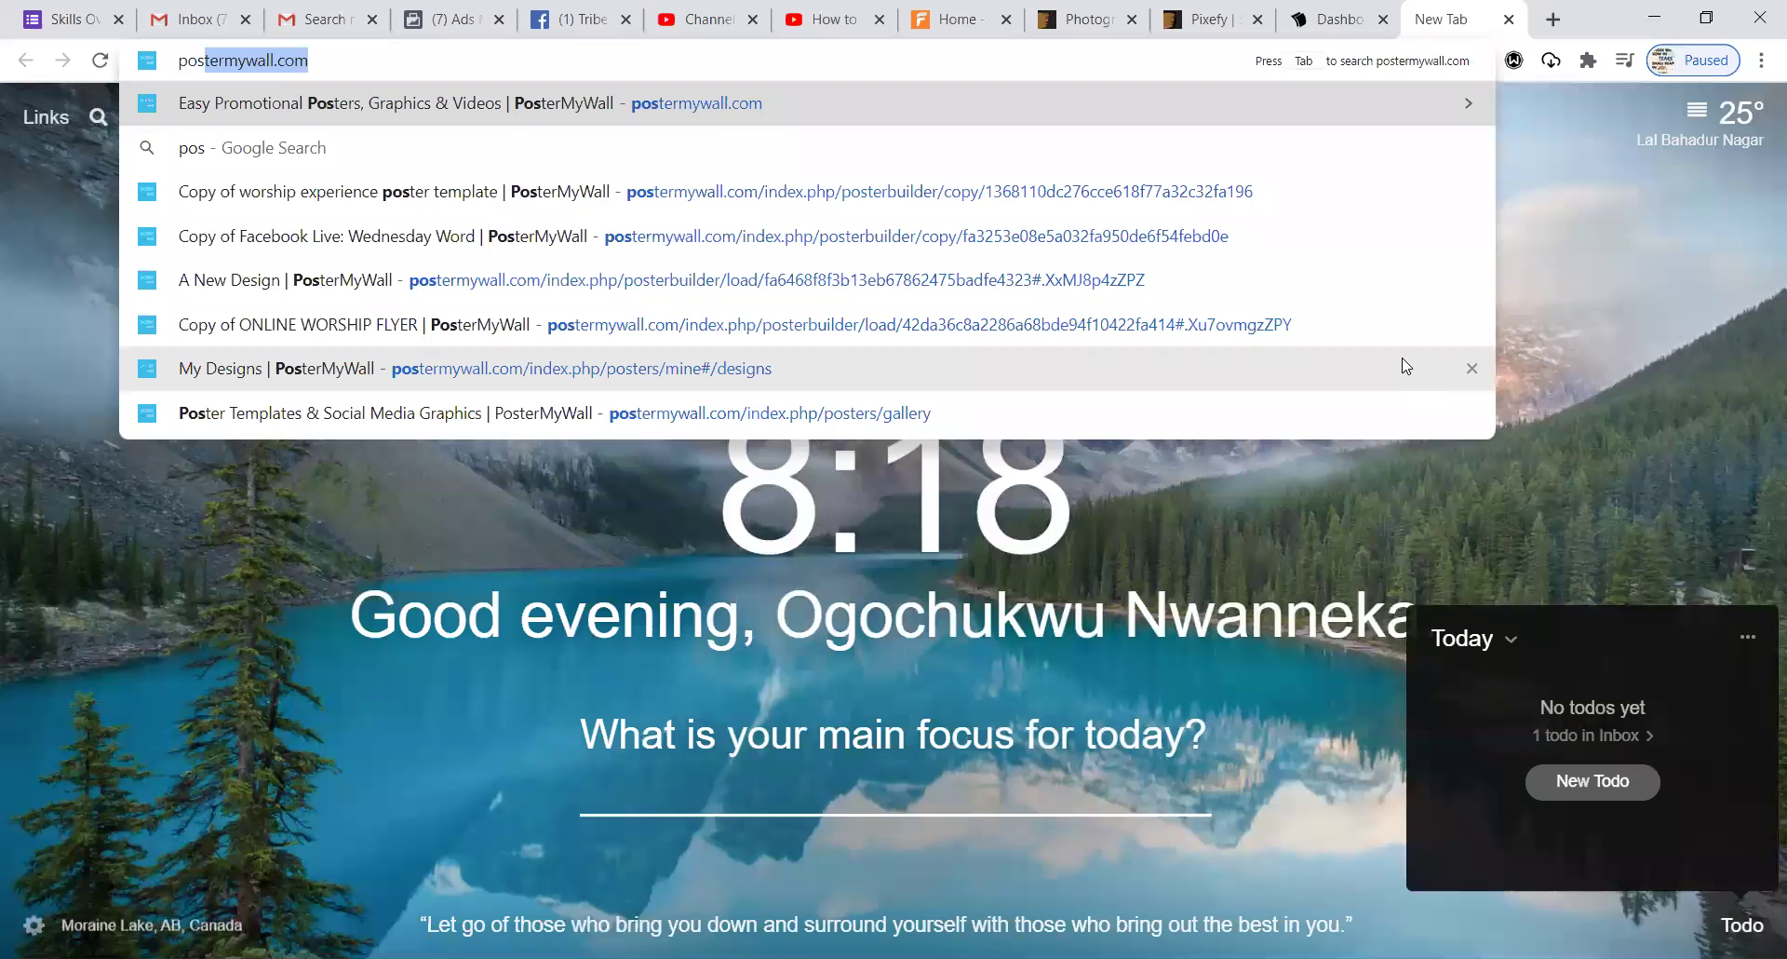
pyautogui.write('ter')
pyautogui.hotkey('ctrl', 'a')
pyautogui.press('BackSpace')
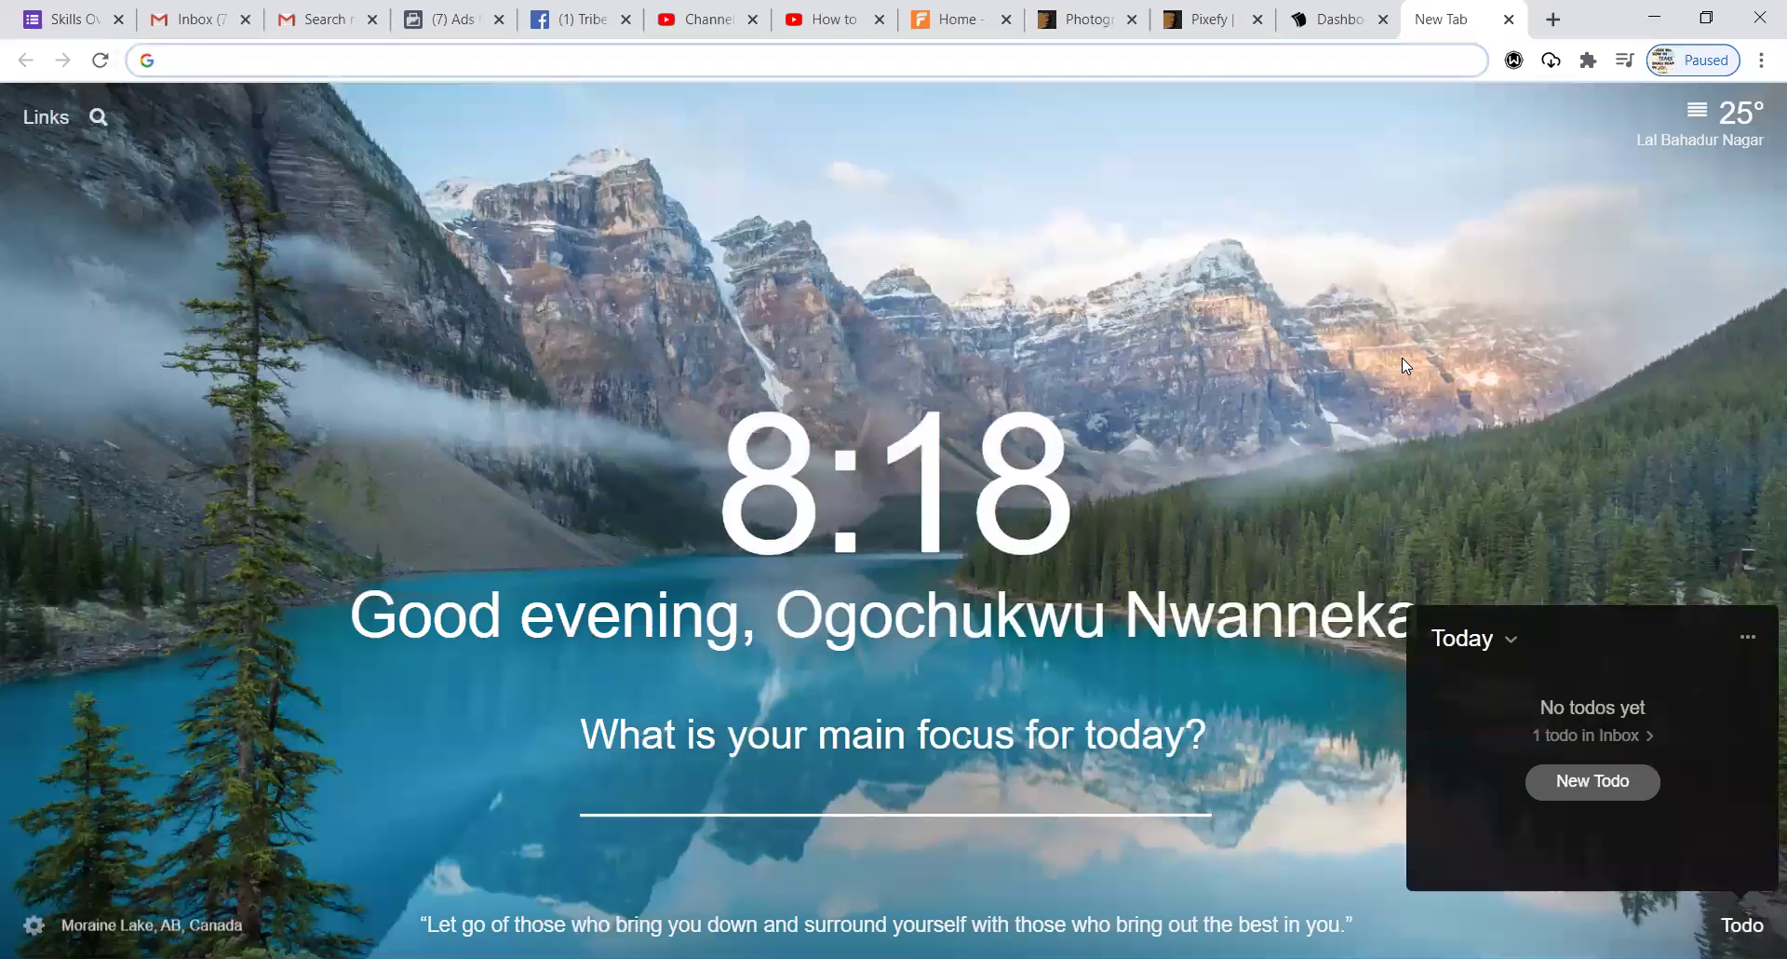
# - Load the Google home page in the new tab and go from there to postermywall.com
pyautogui.write('goo')
pyautogui.press('Return')
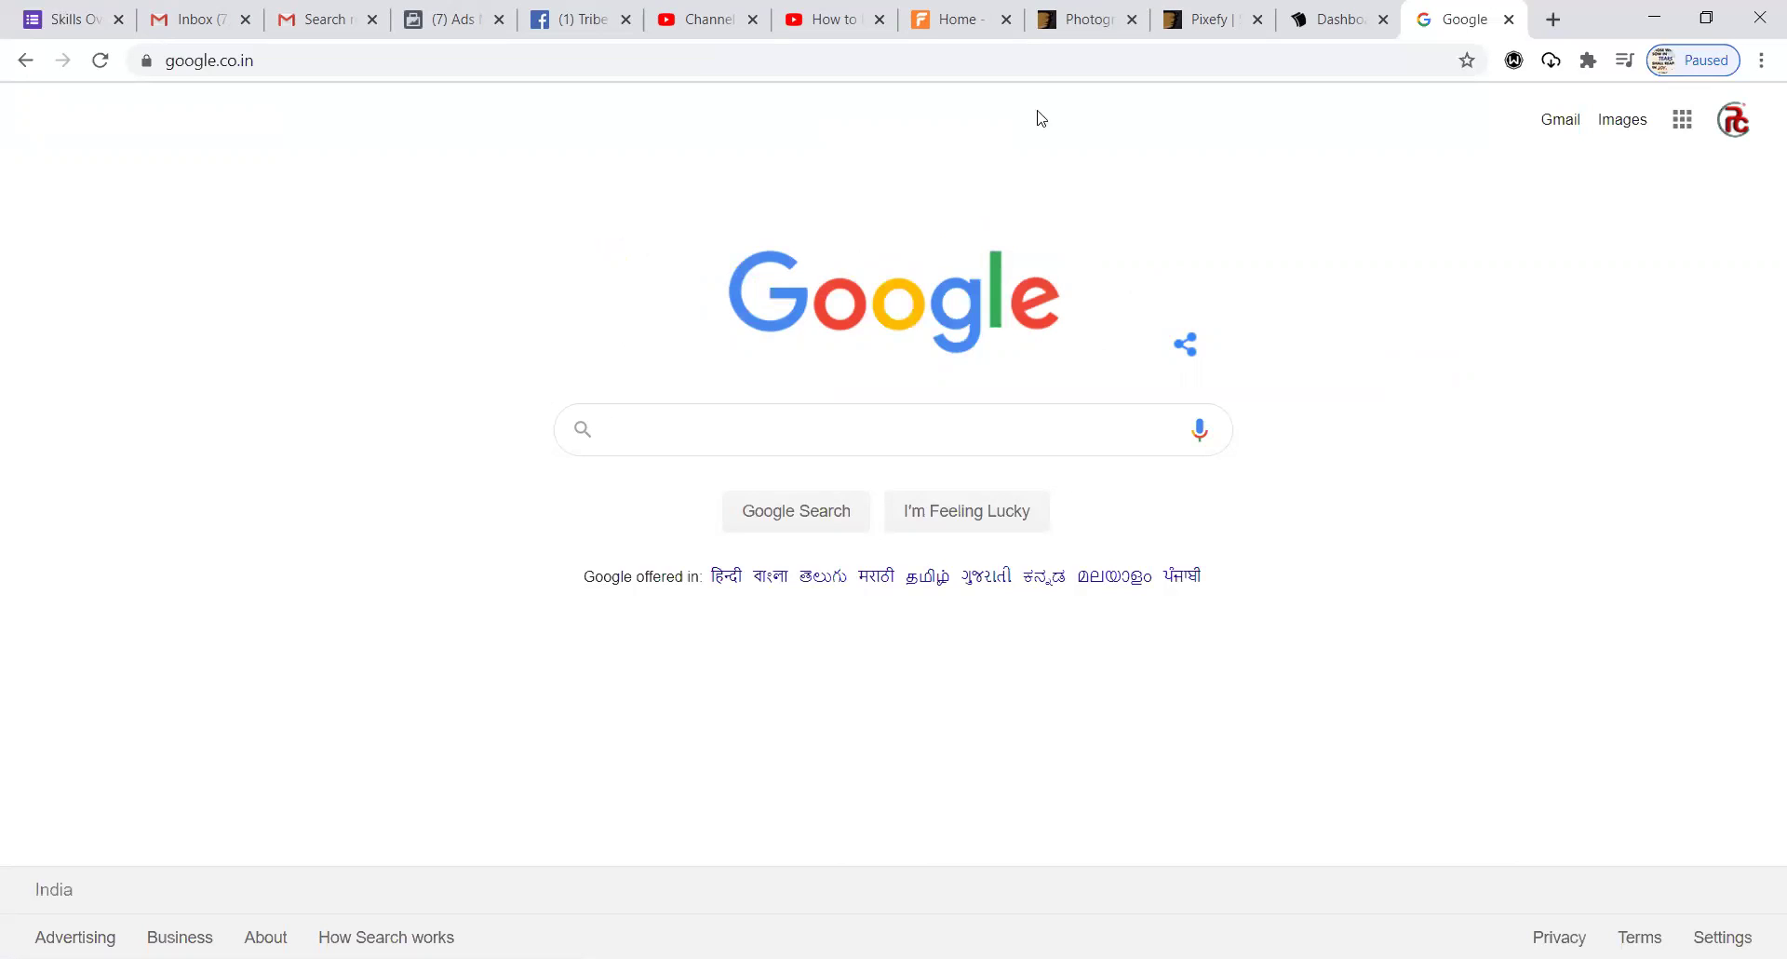
pyautogui.click(905, 62)
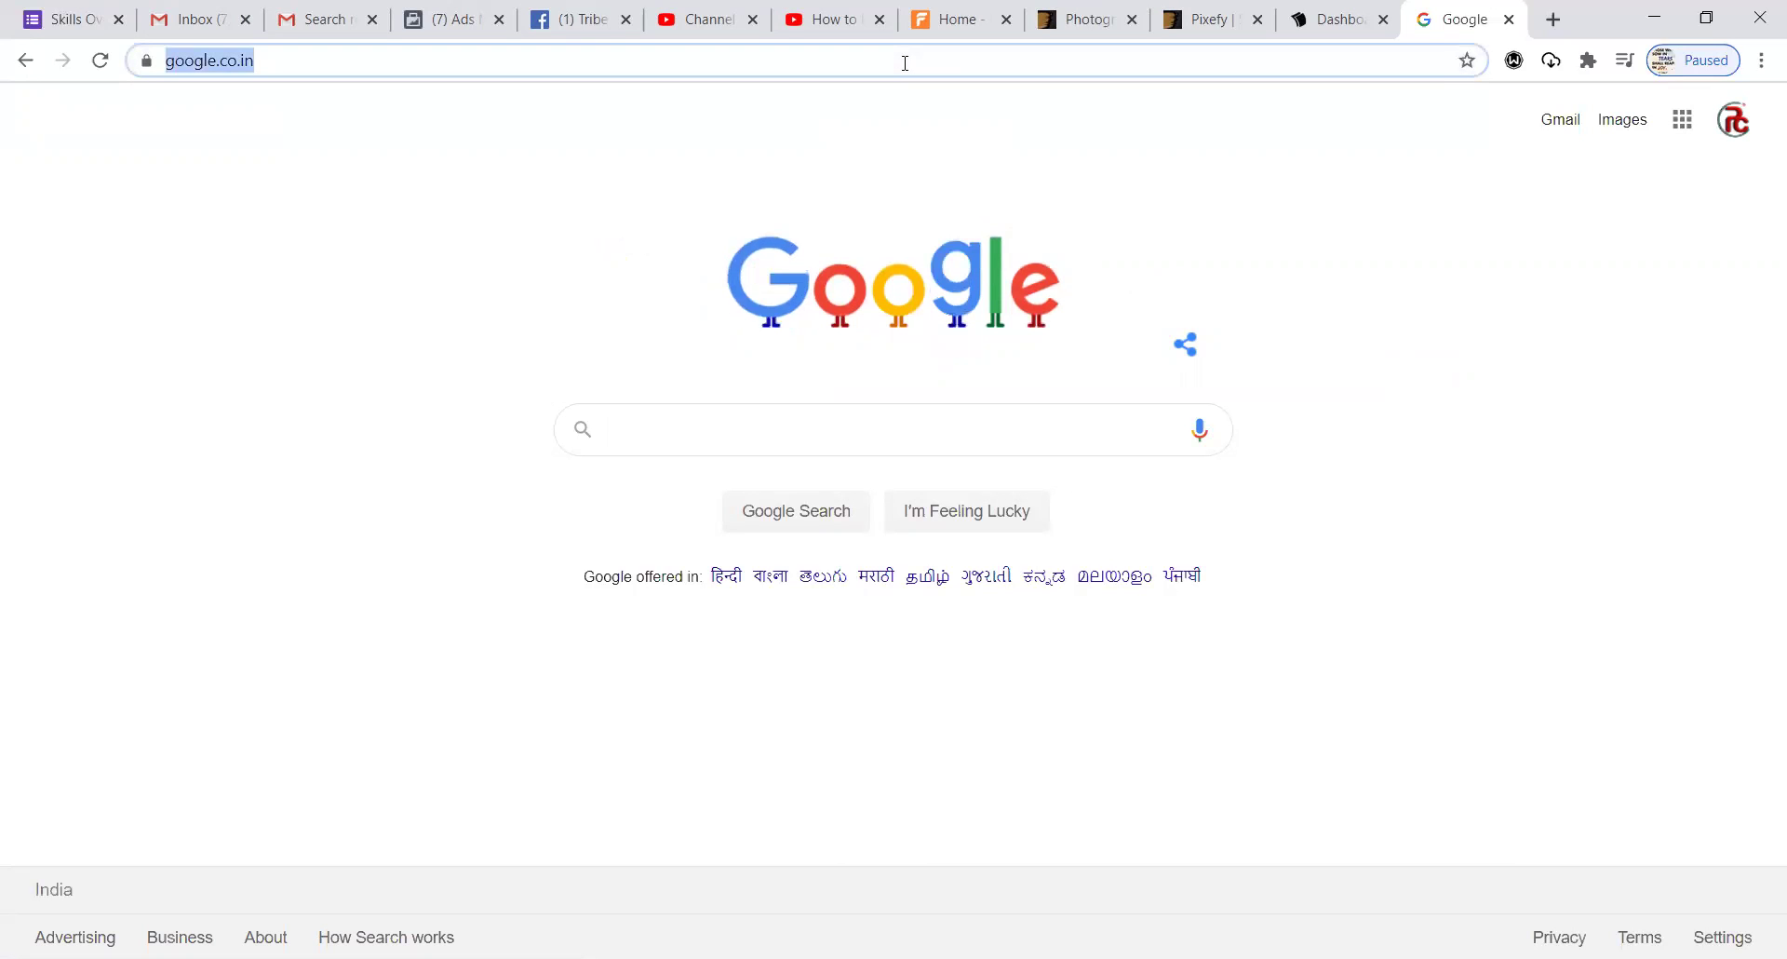
pyautogui.write('poster')
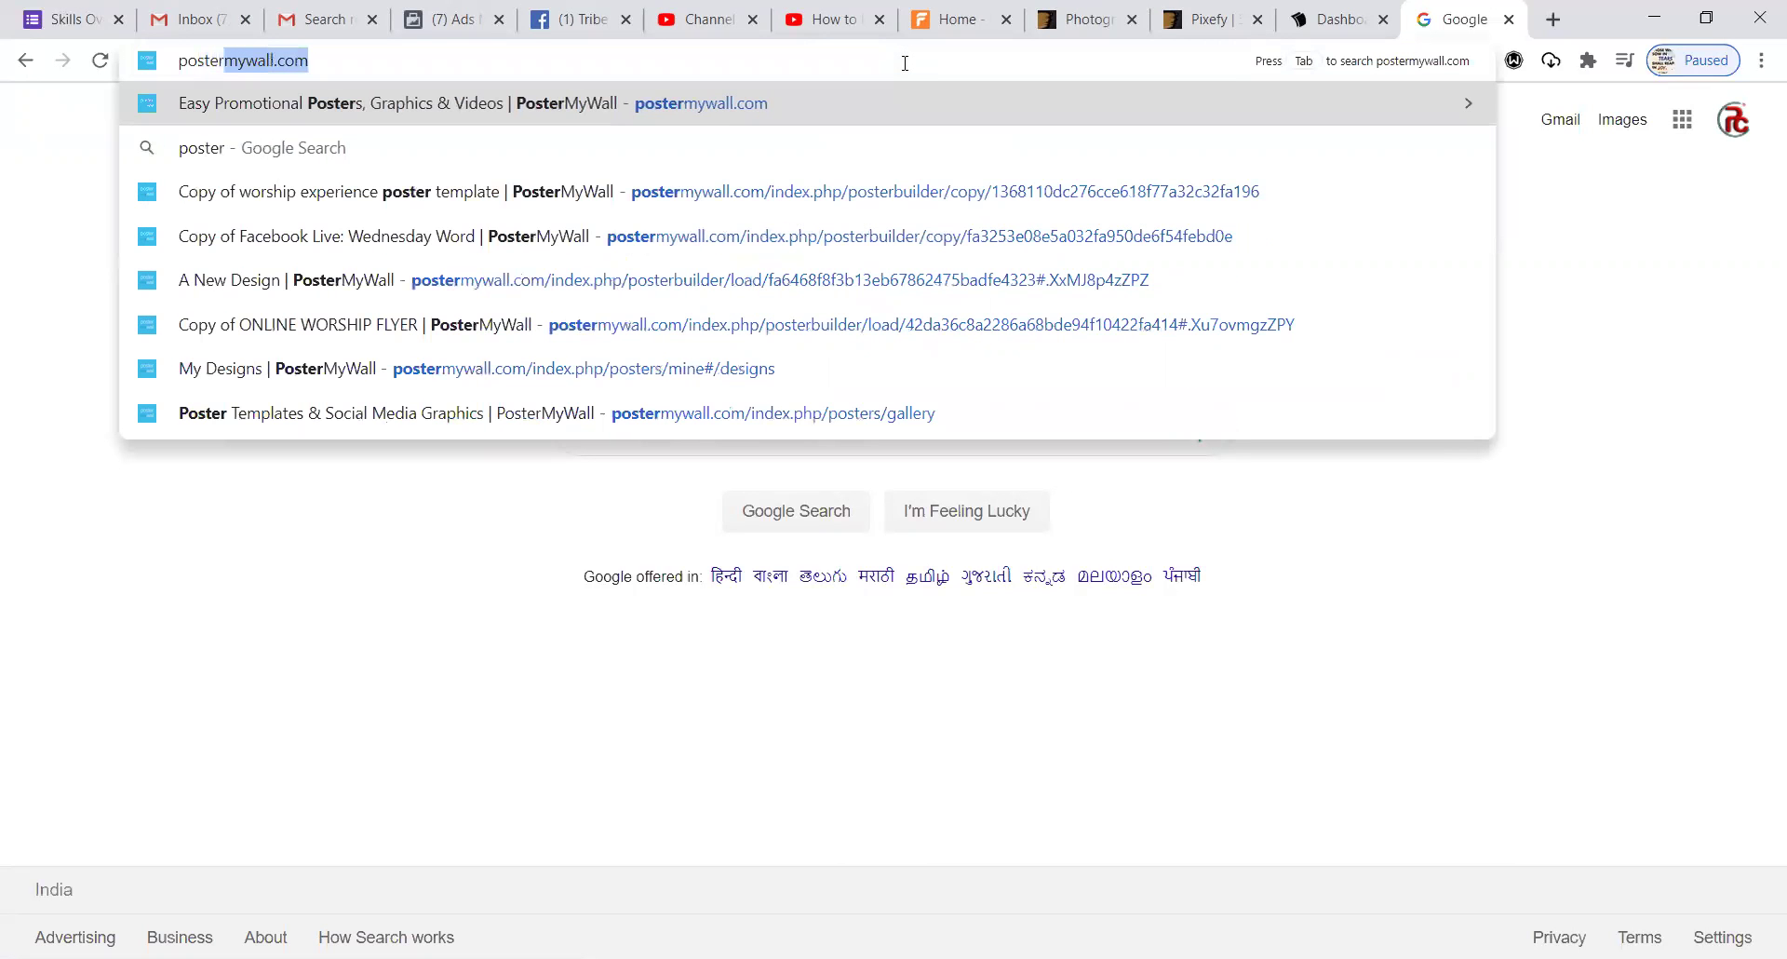
pyautogui.write('mywall.com')
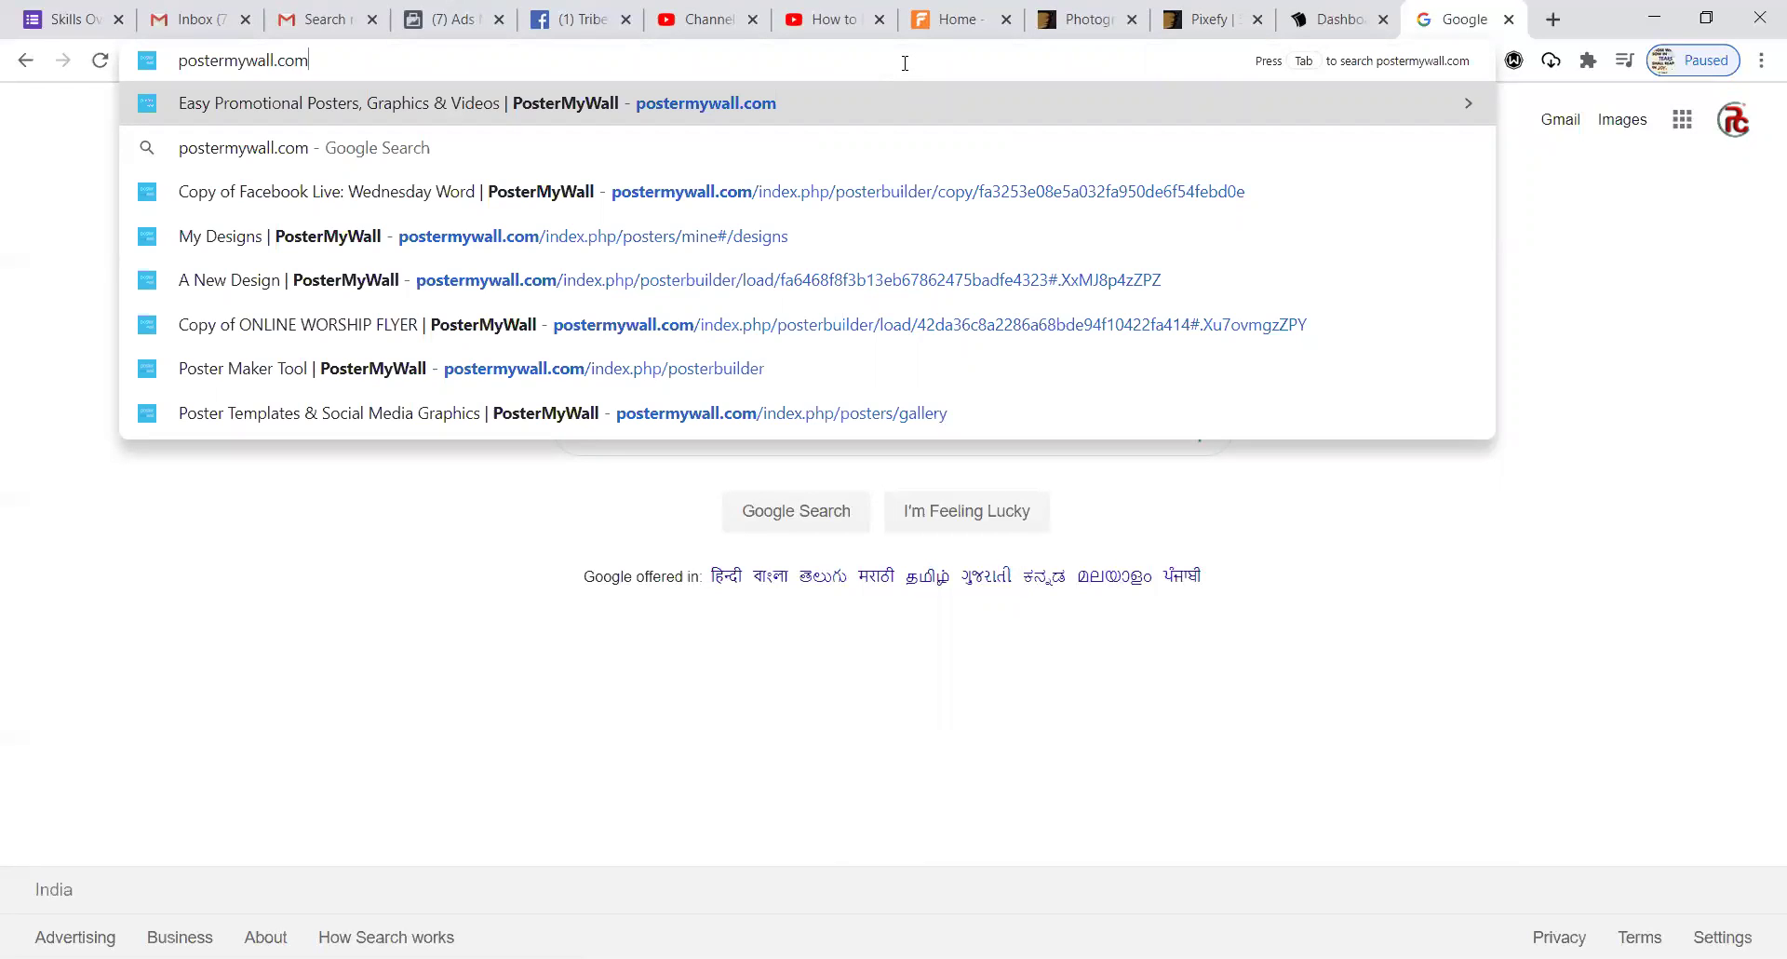
pyautogui.press('Return')
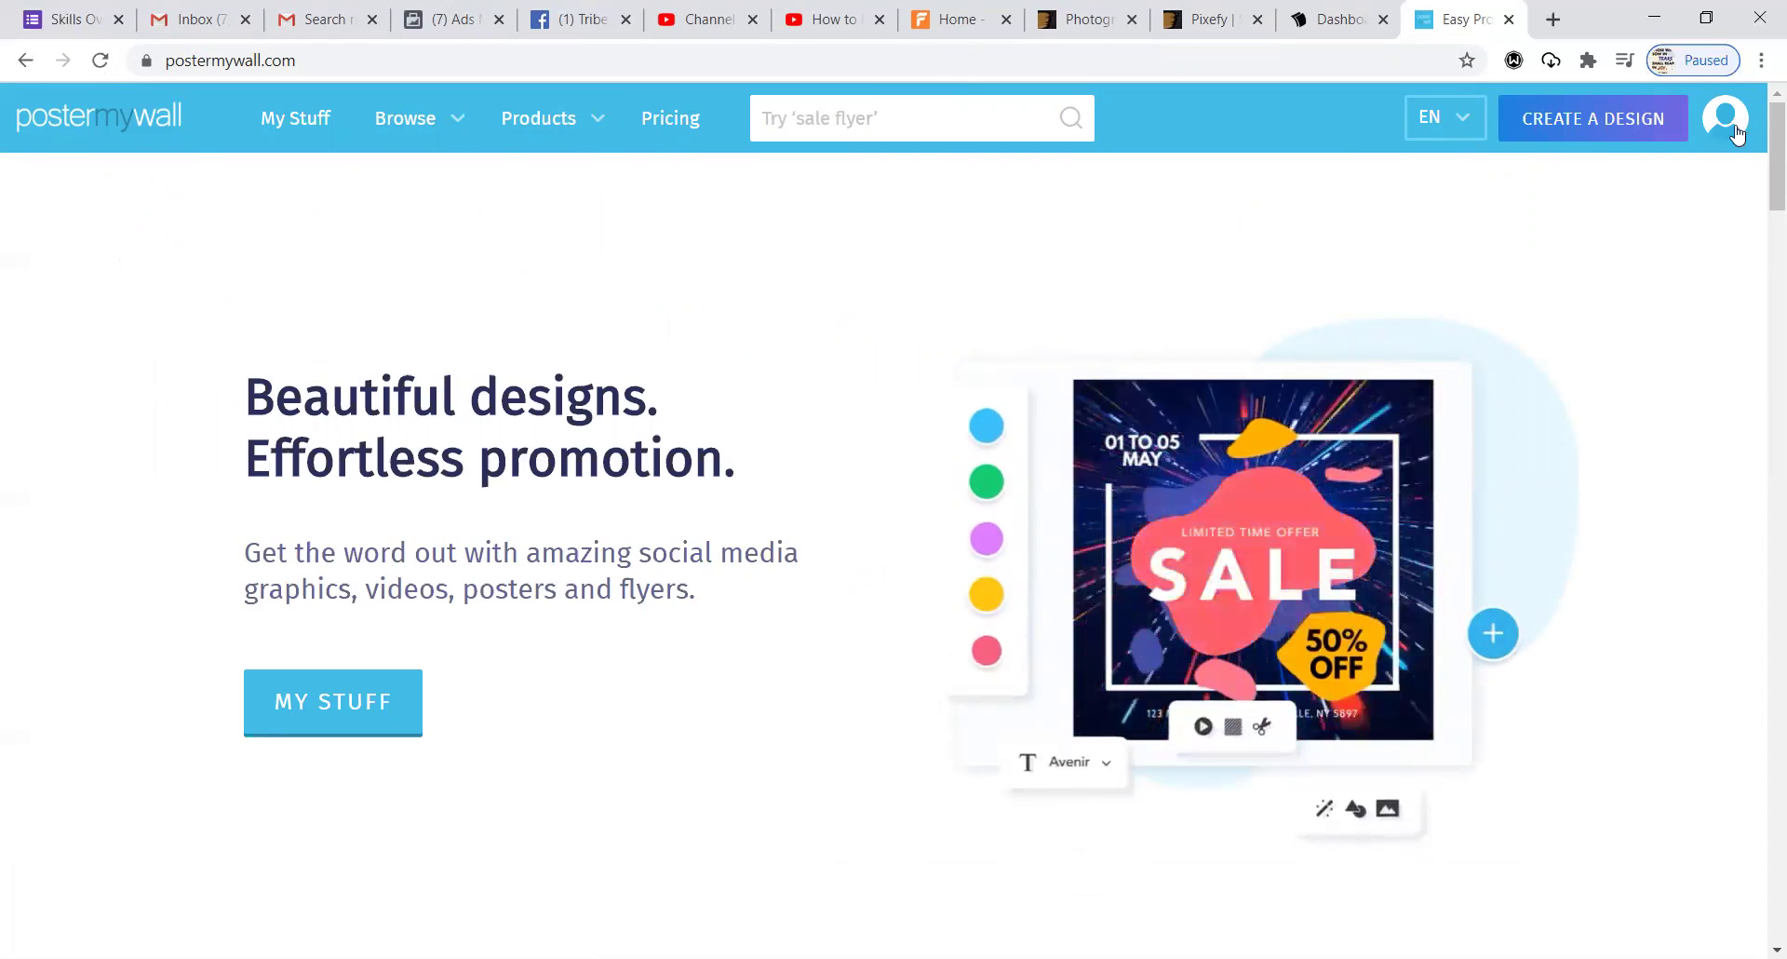
# - Log out of the PosterMyWall account and log back in with the Google sign-in option
pyautogui.moveTo(1724, 126)
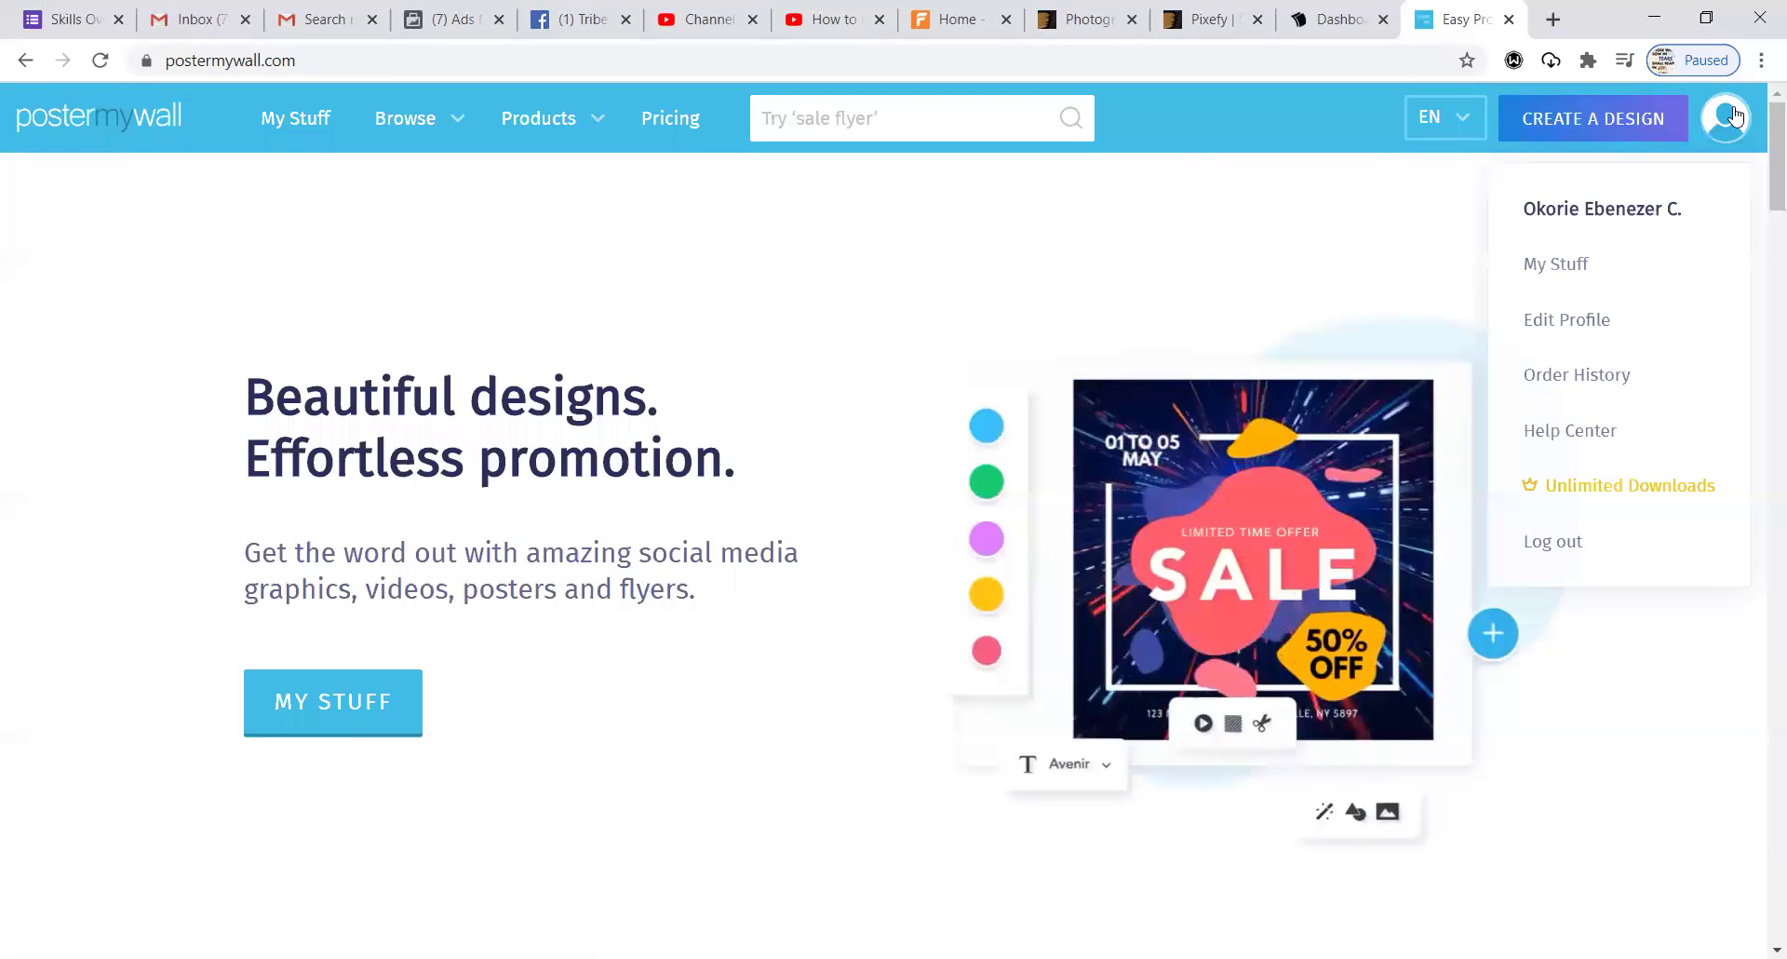
pyautogui.click(1554, 556)
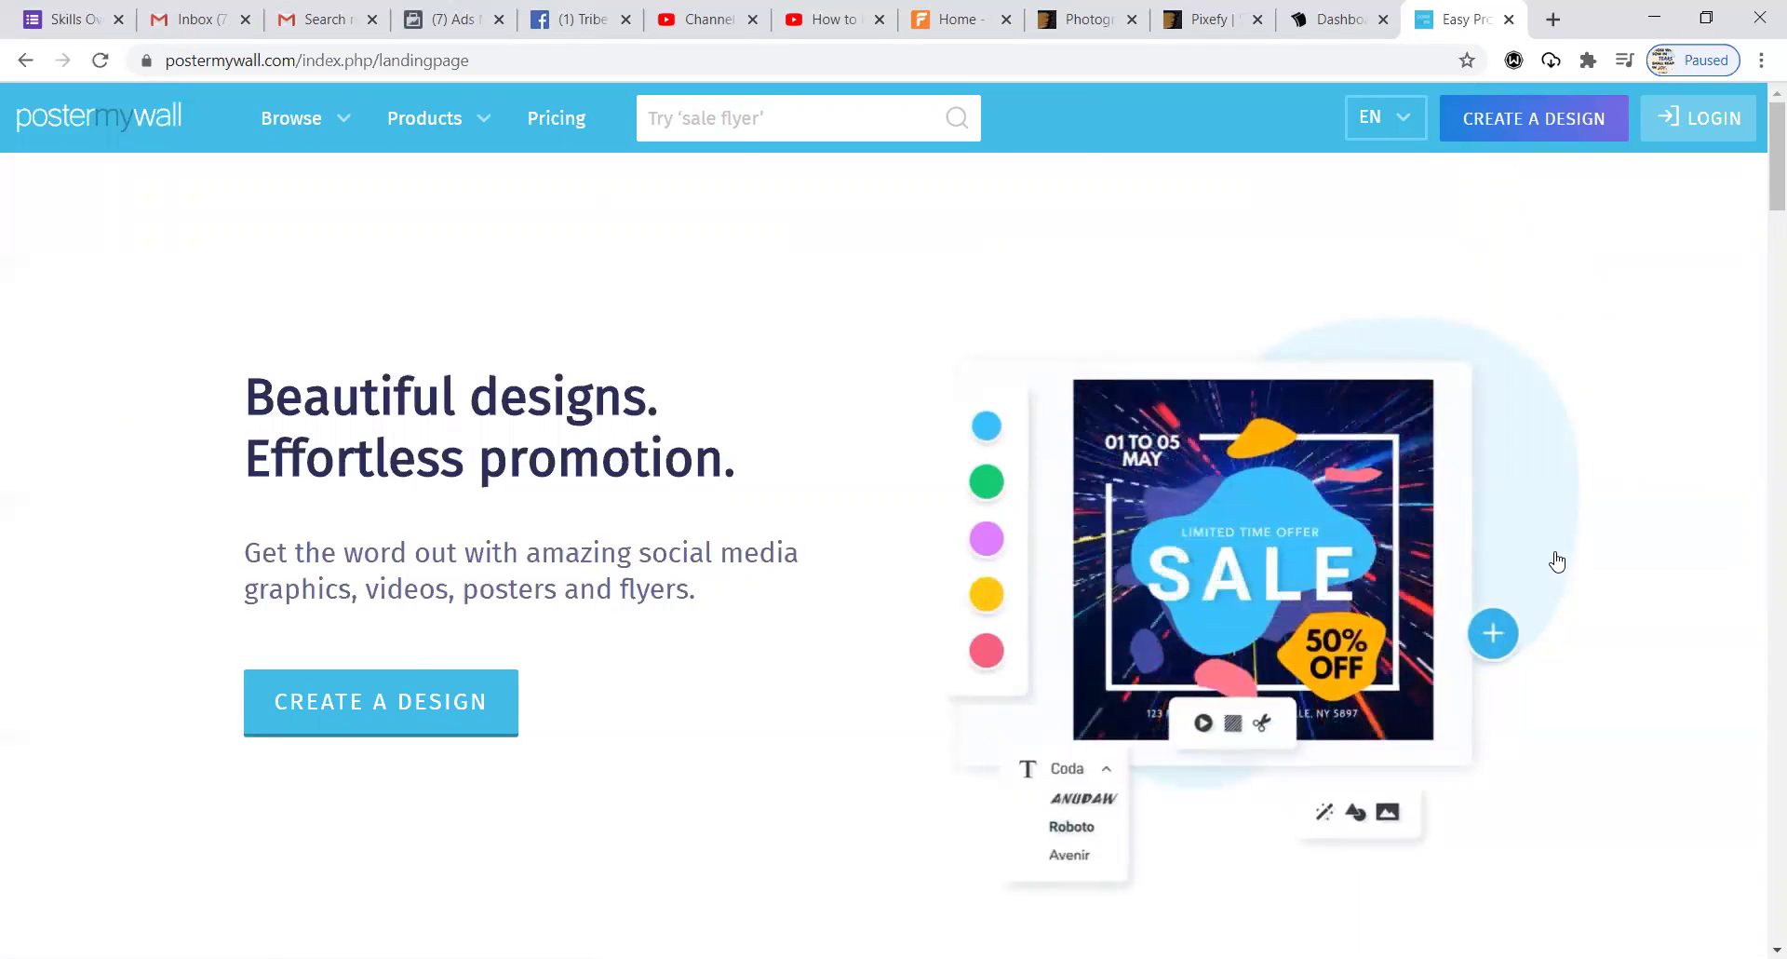
pyautogui.click(1676, 121)
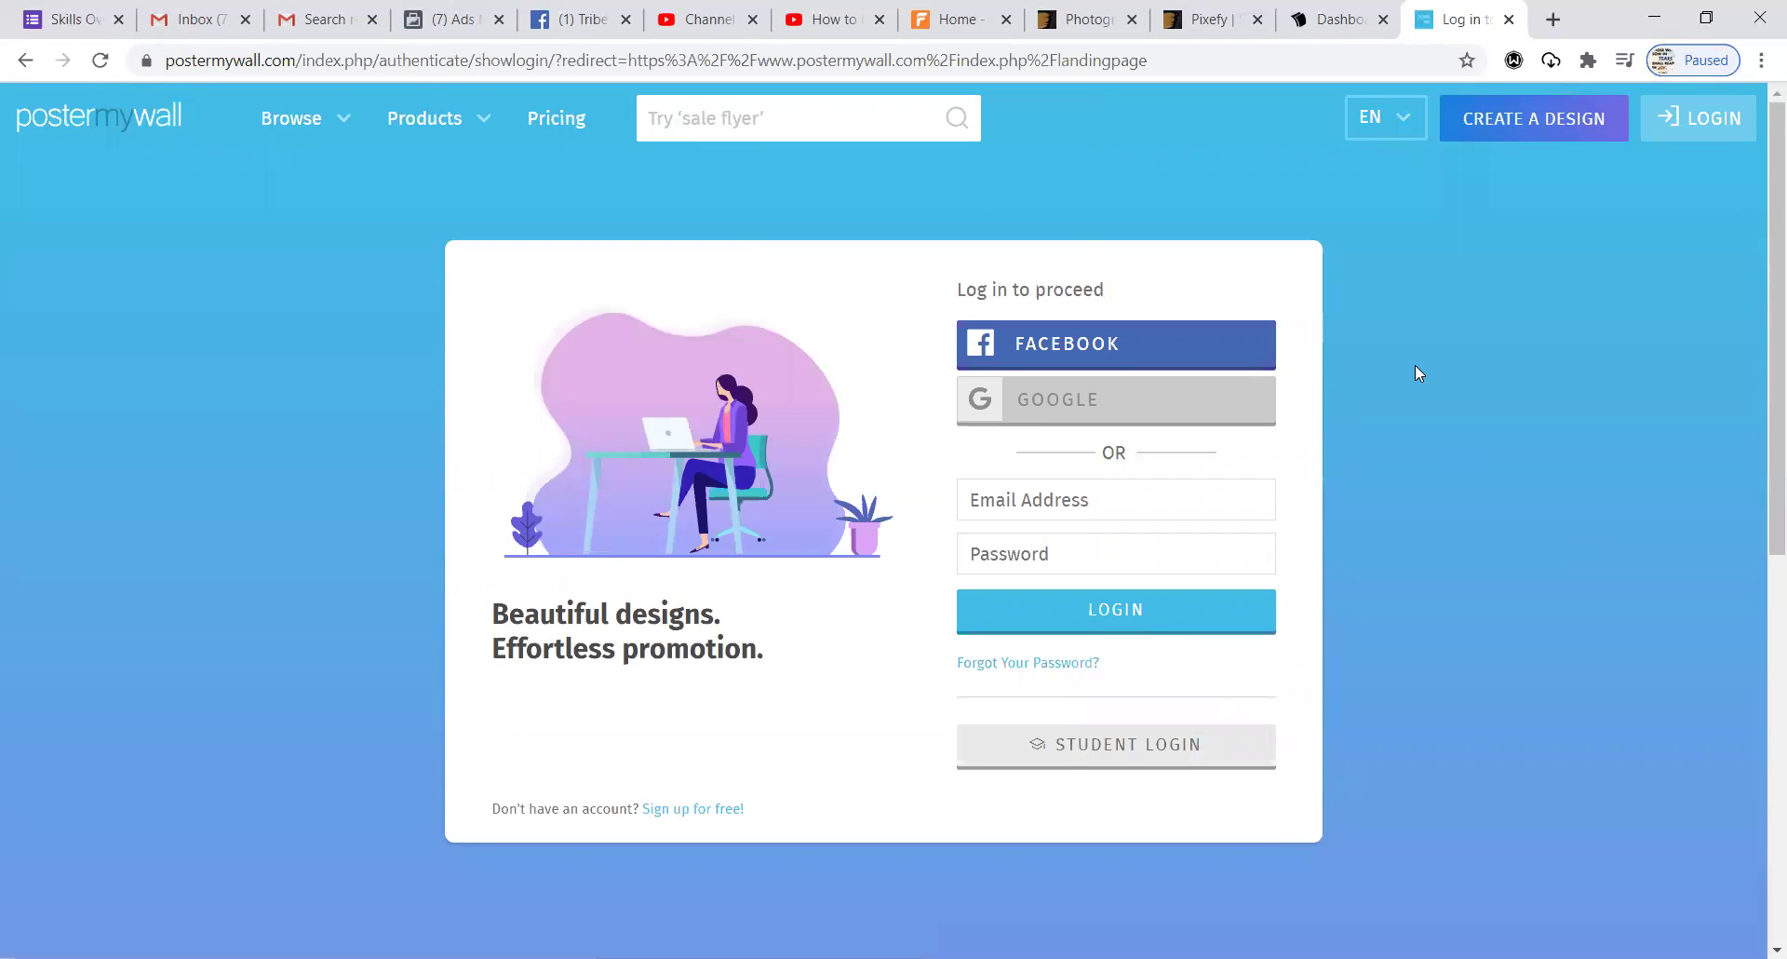
pyautogui.click(1094, 402)
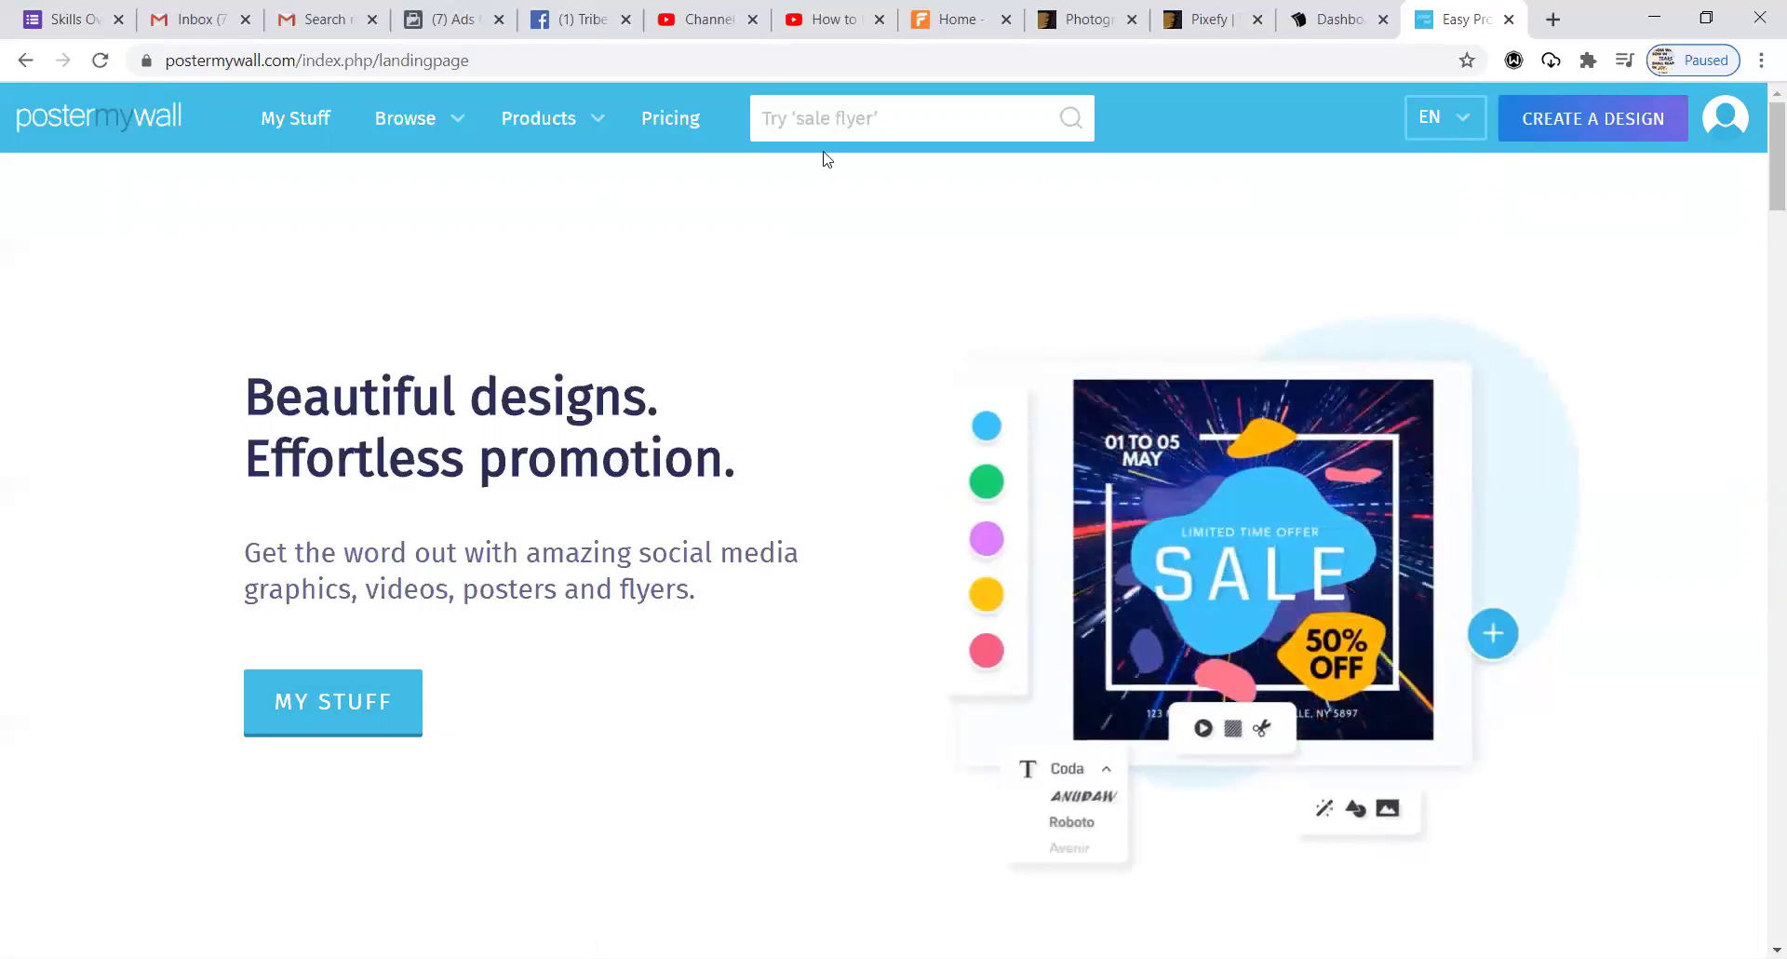
# - Search the PosterMyWall templates for "costmetics sales"
pyautogui.click(862, 129)
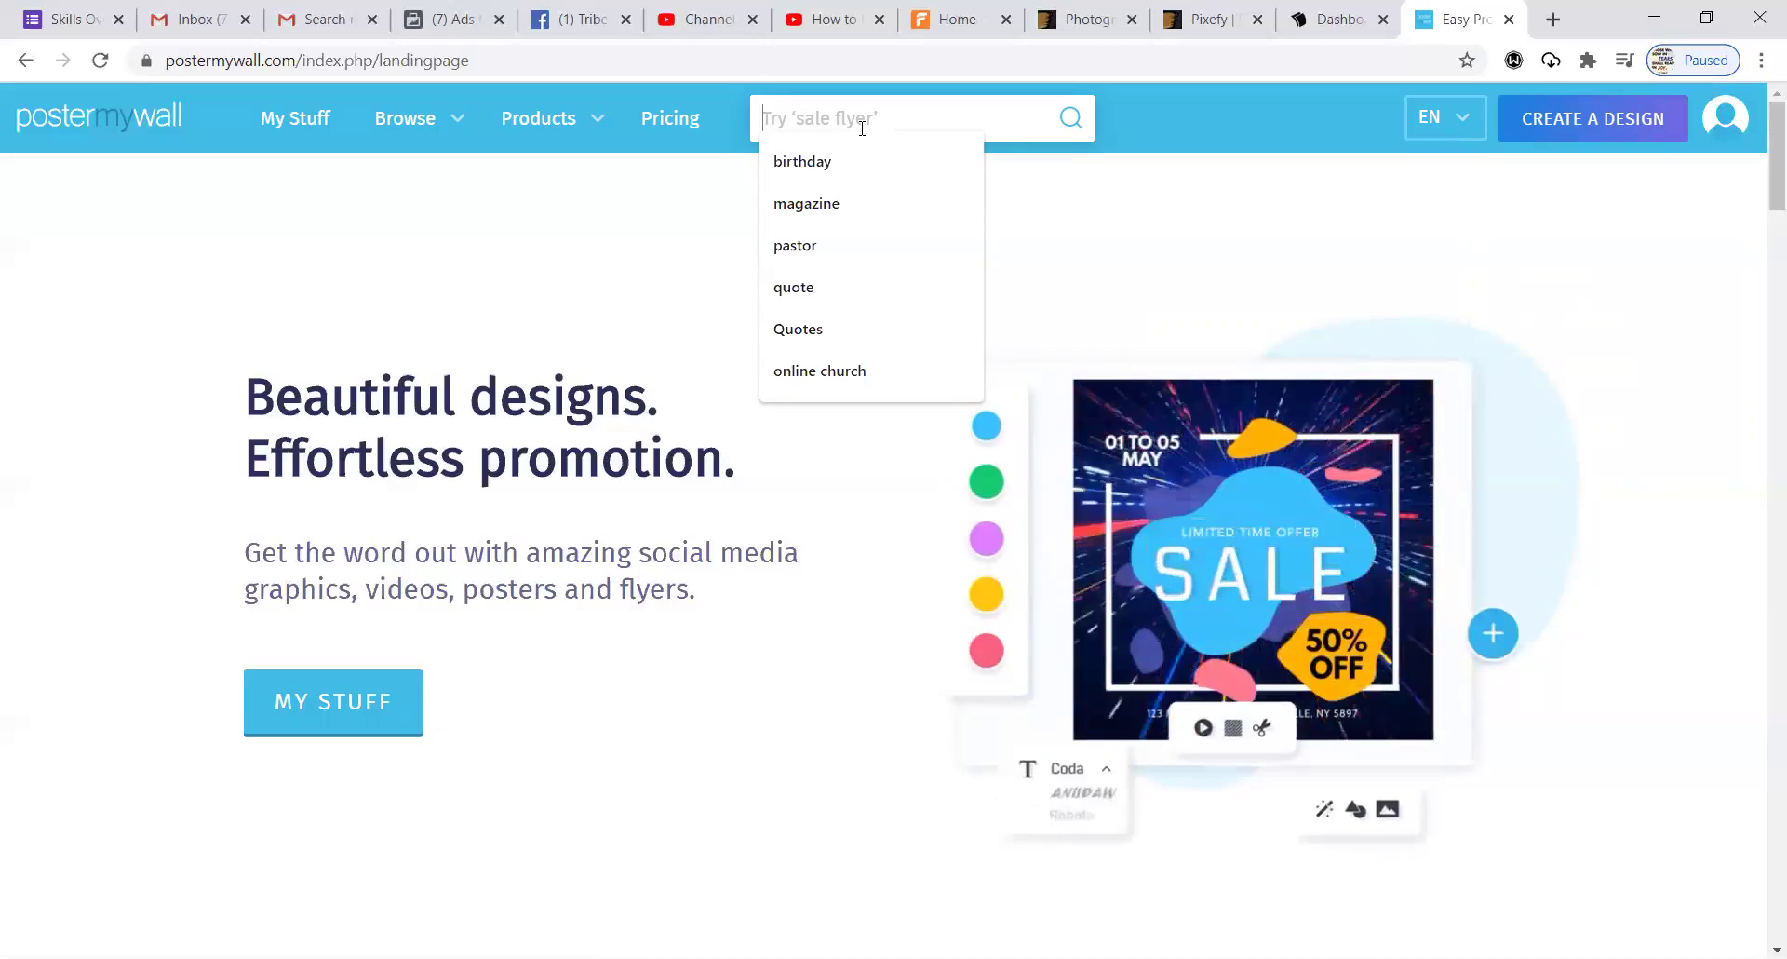
pyautogui.write('coste')
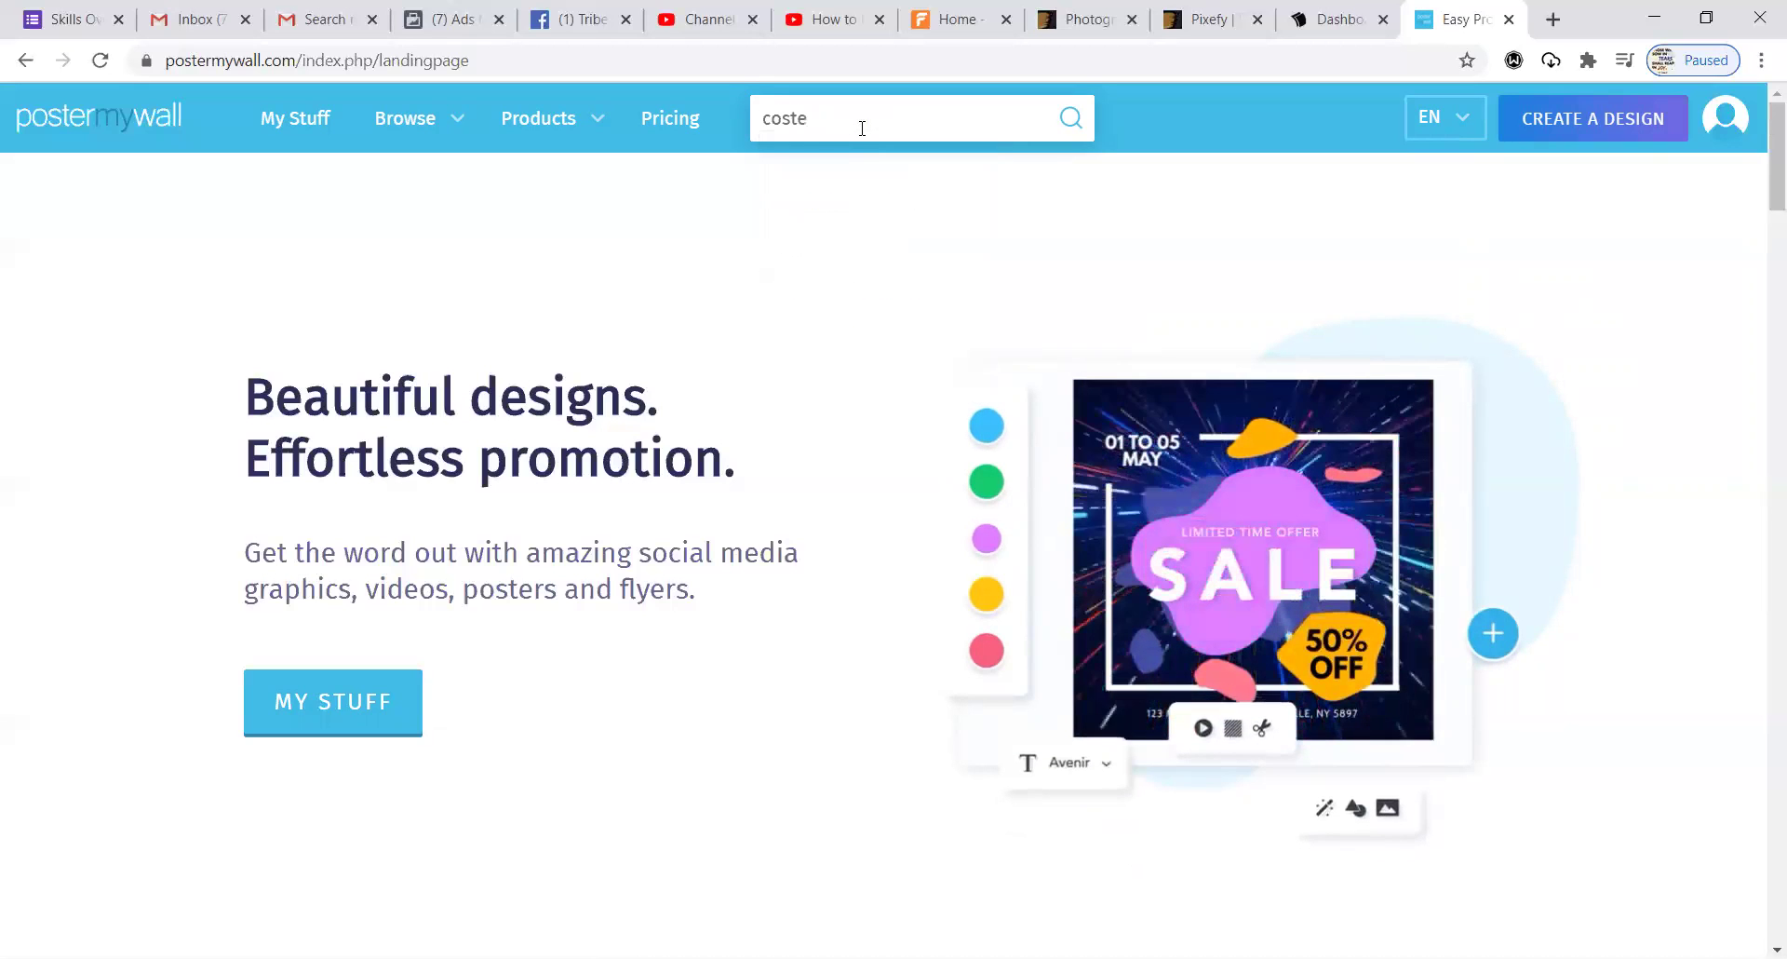
pyautogui.press('BackSpace')
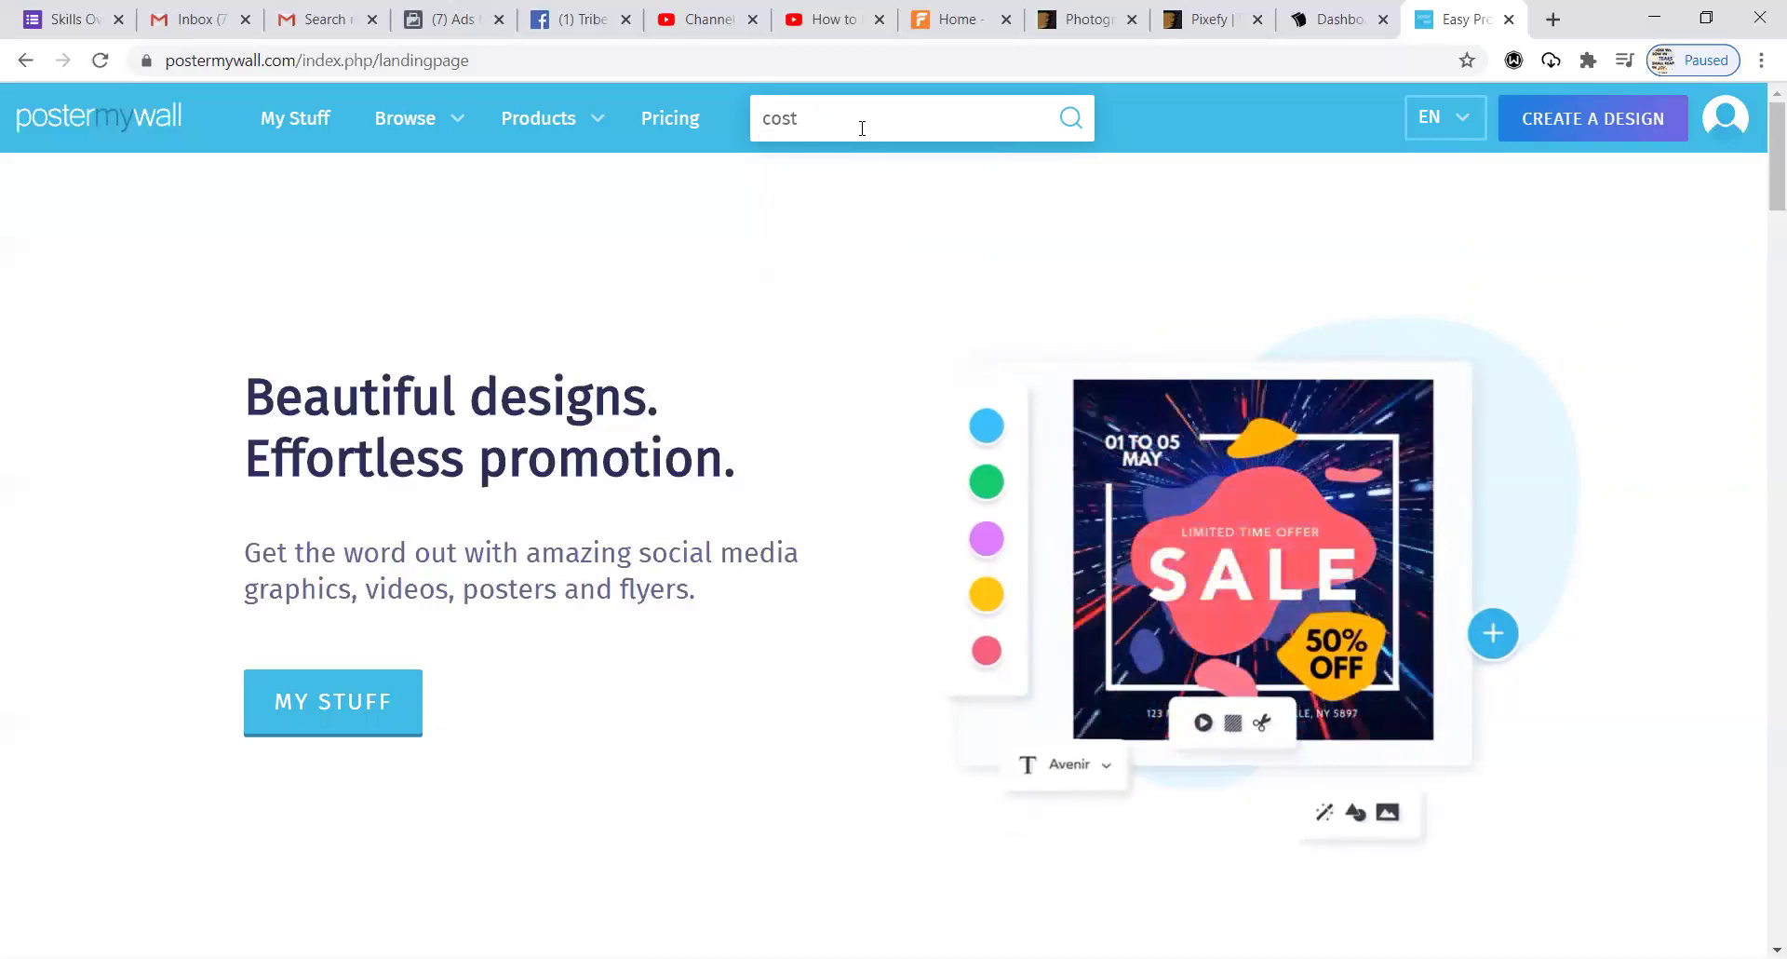
pyautogui.write('metics sle')
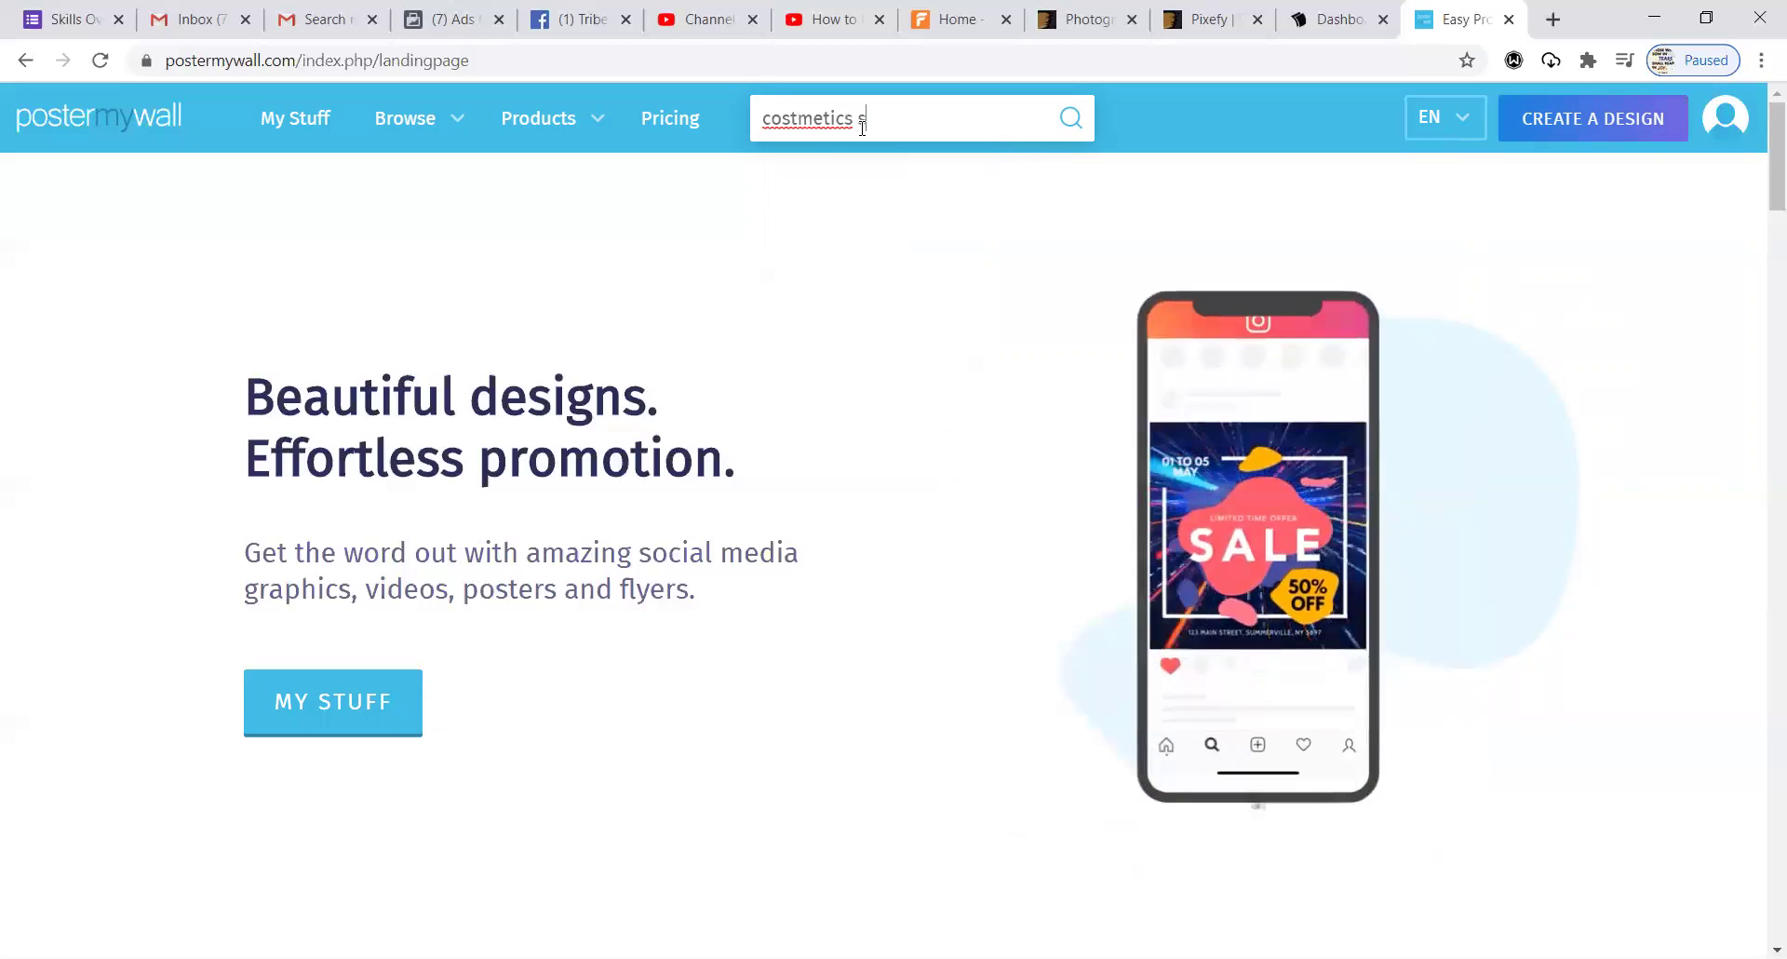
pyautogui.press('BackSpace')
pyautogui.press('BackSpace')
pyautogui.write('ales')
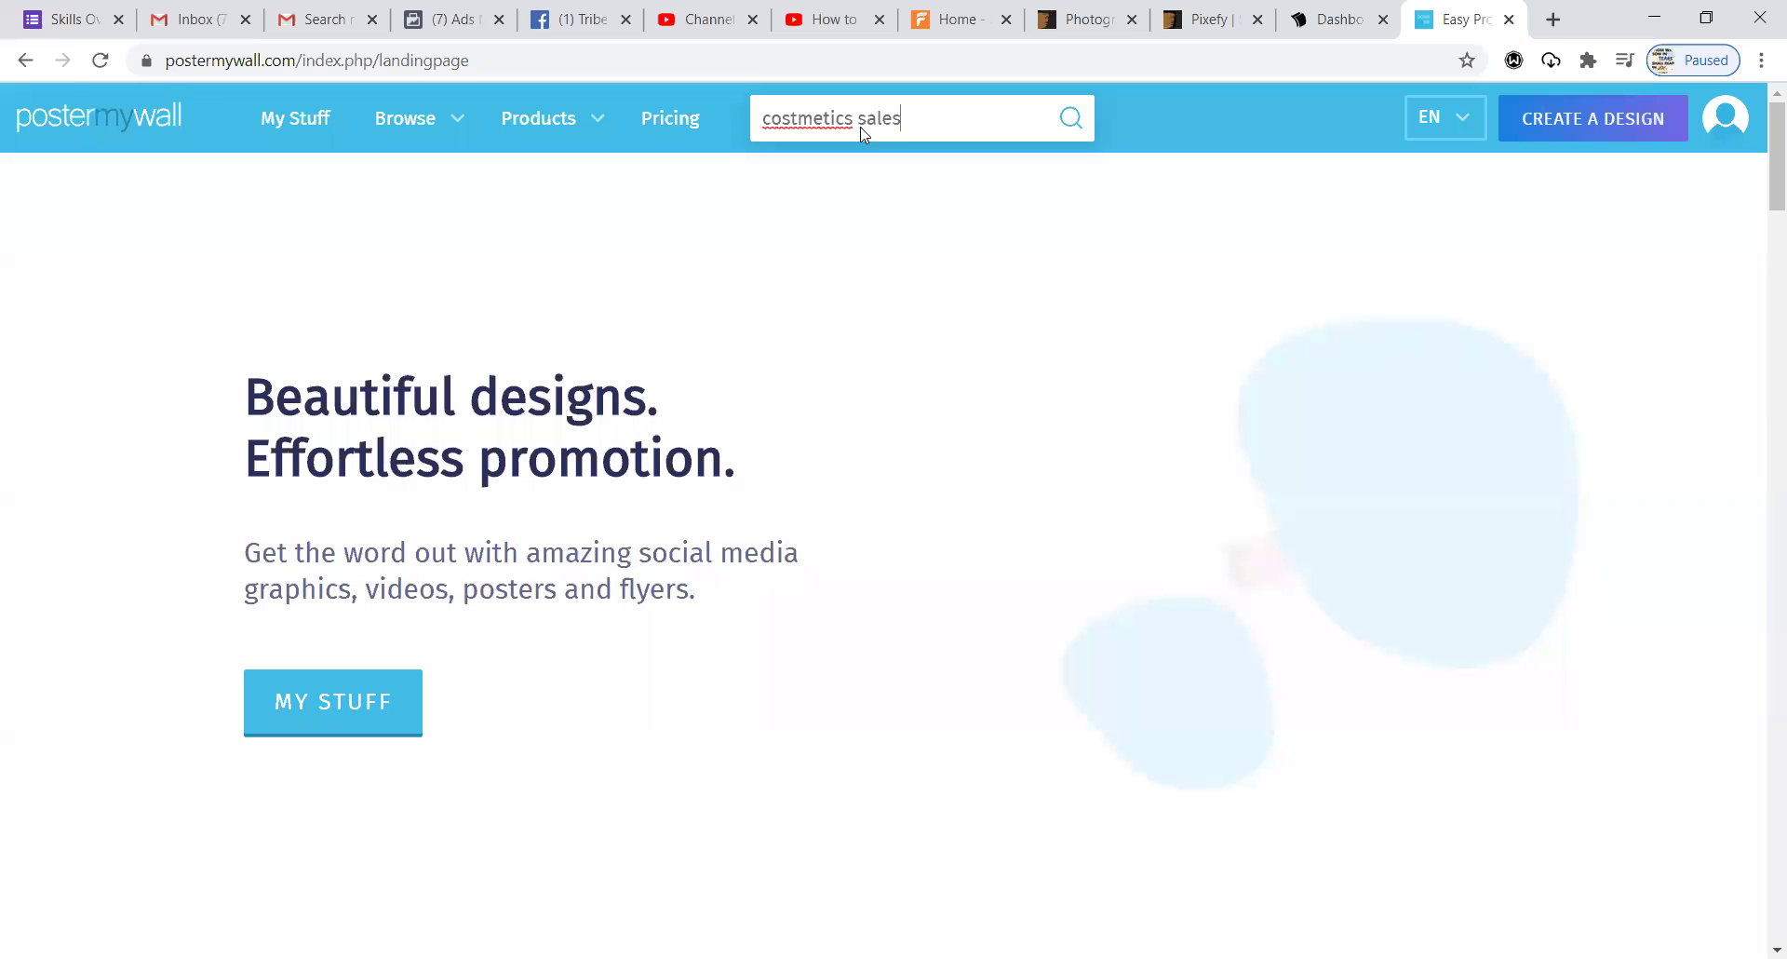
pyautogui.press('Return')
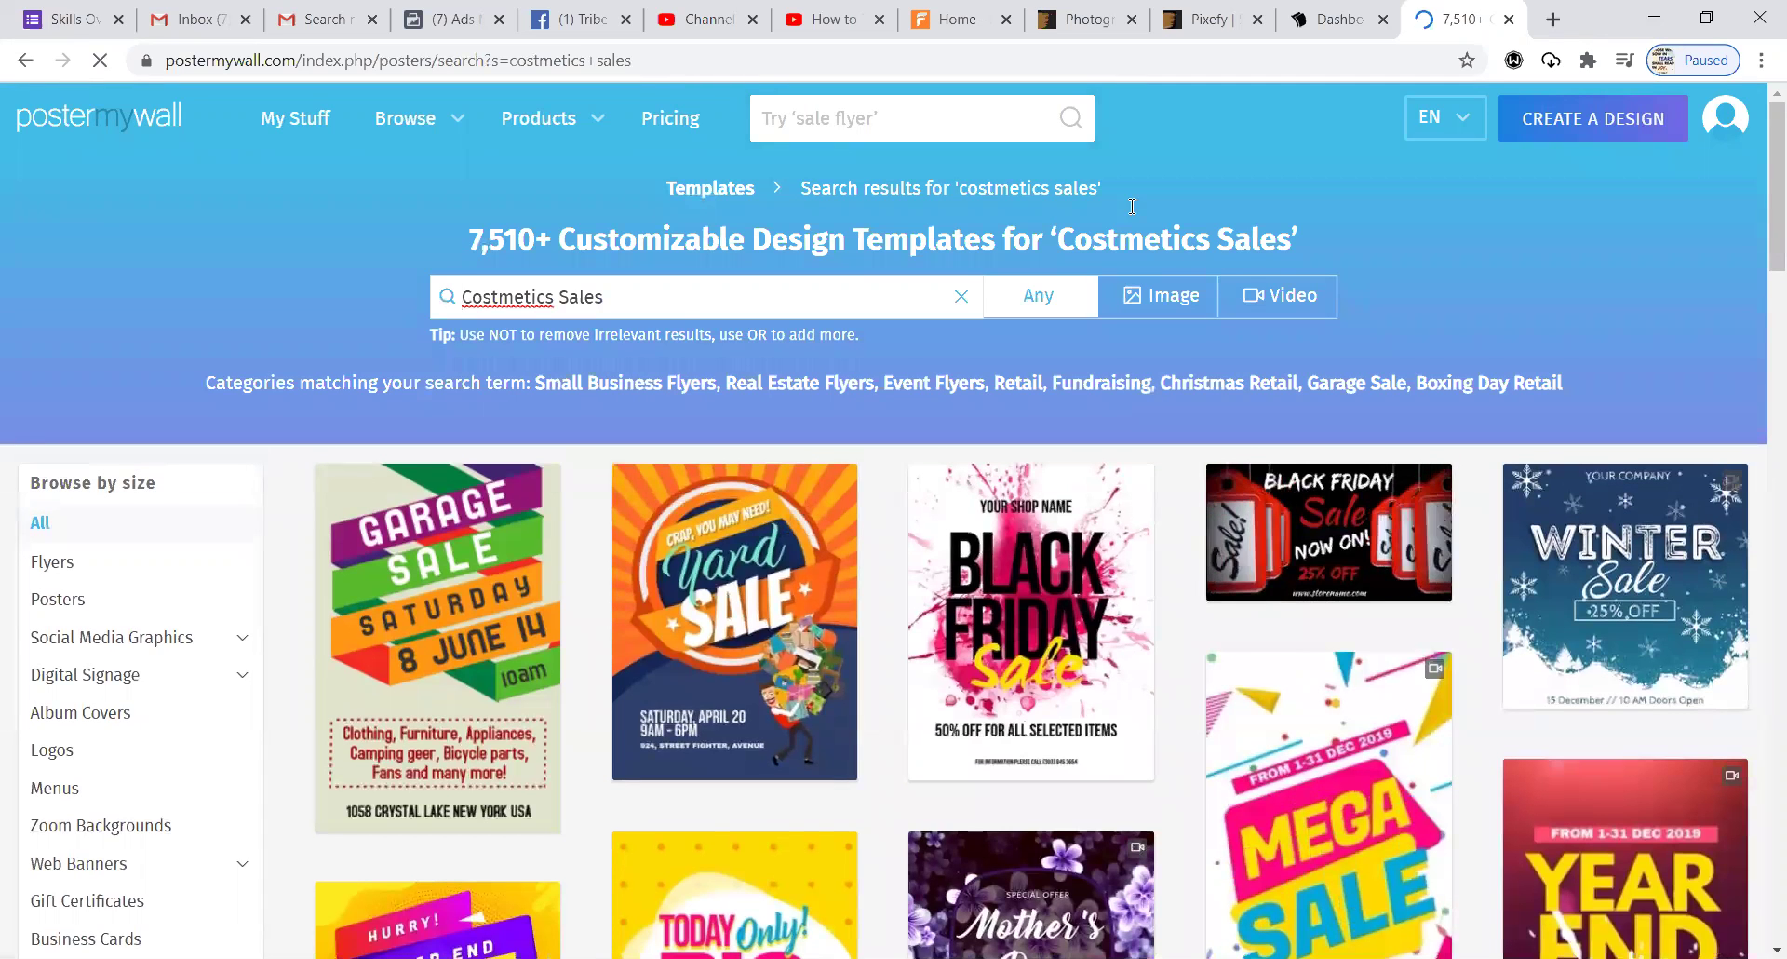
# - Browse the sale template results for a design suited to a cosmetics promotion
pyautogui.scroll(-3, 1538, 731)
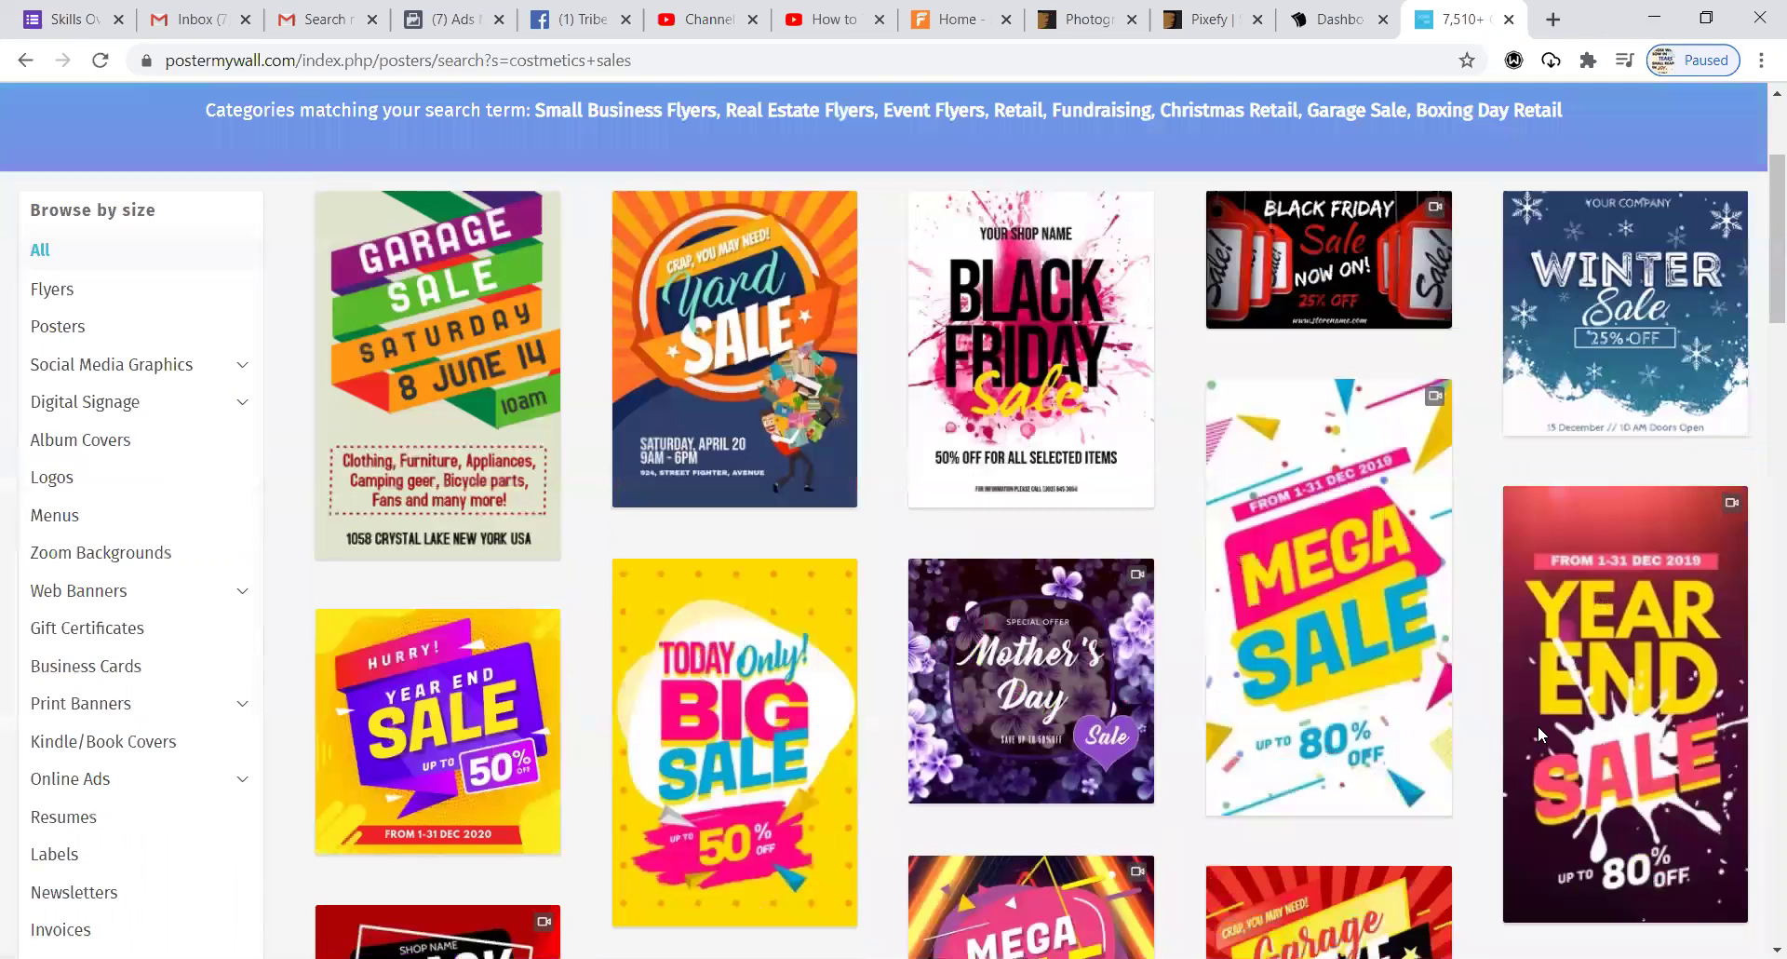
pyautogui.scroll(-8, 1540, 735)
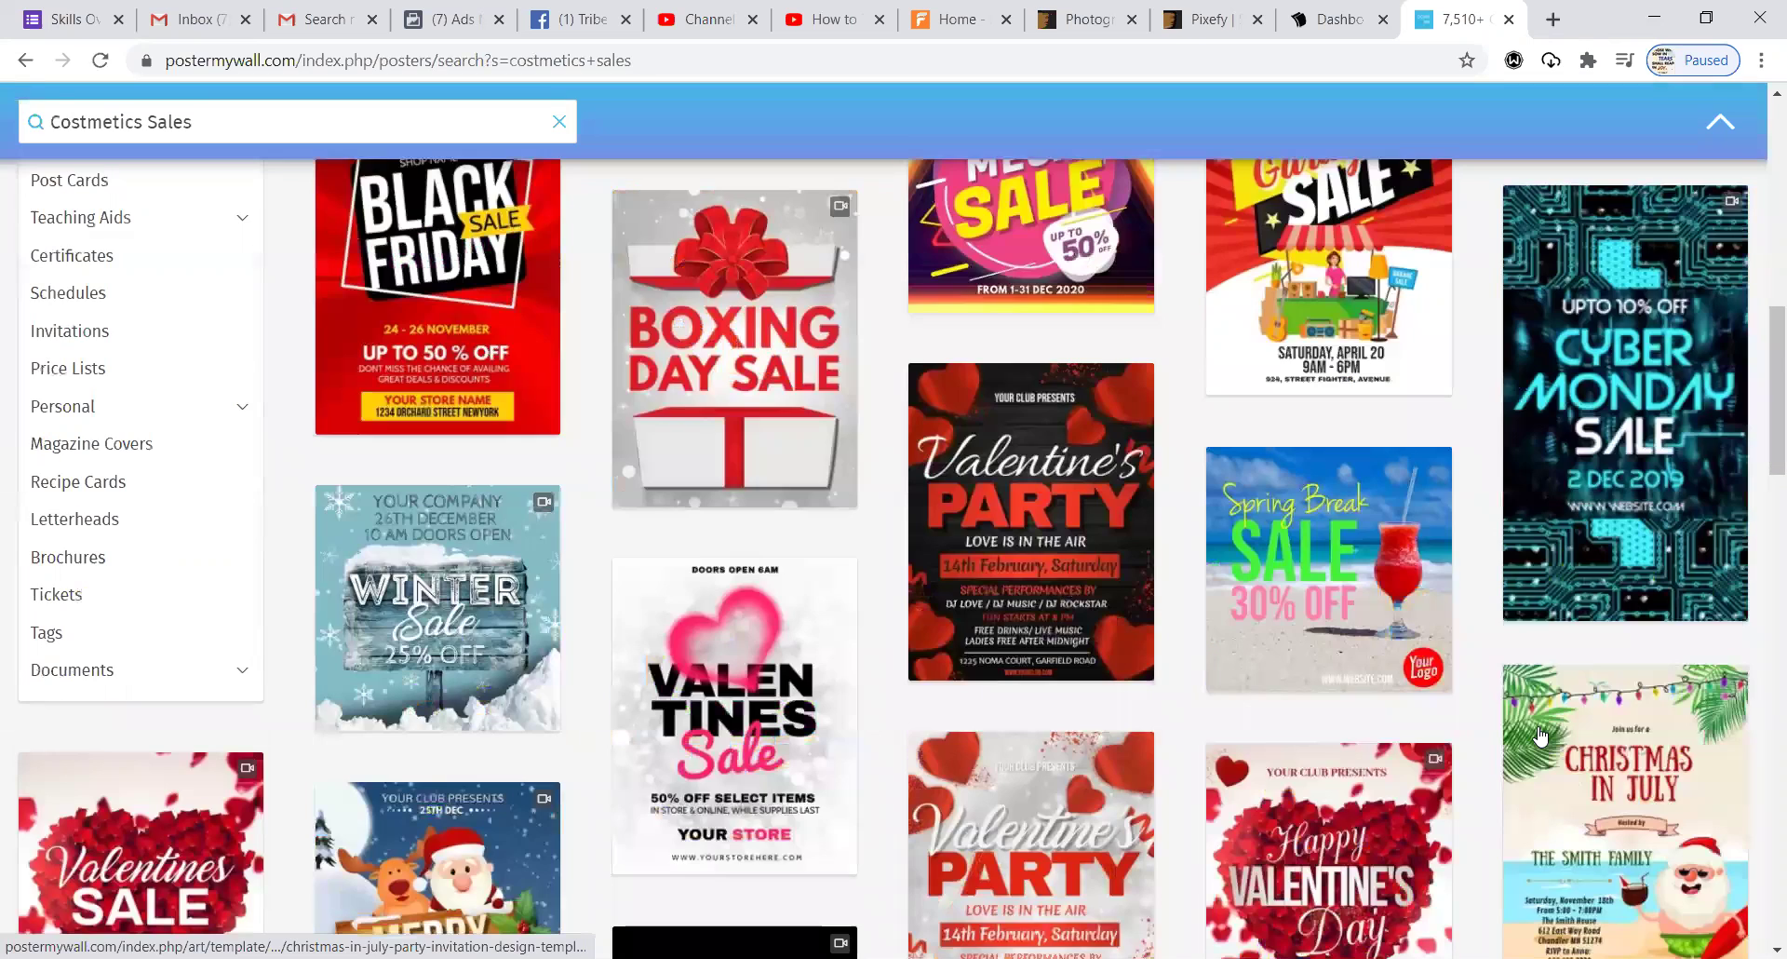
pyautogui.scroll(-5, 1540, 735)
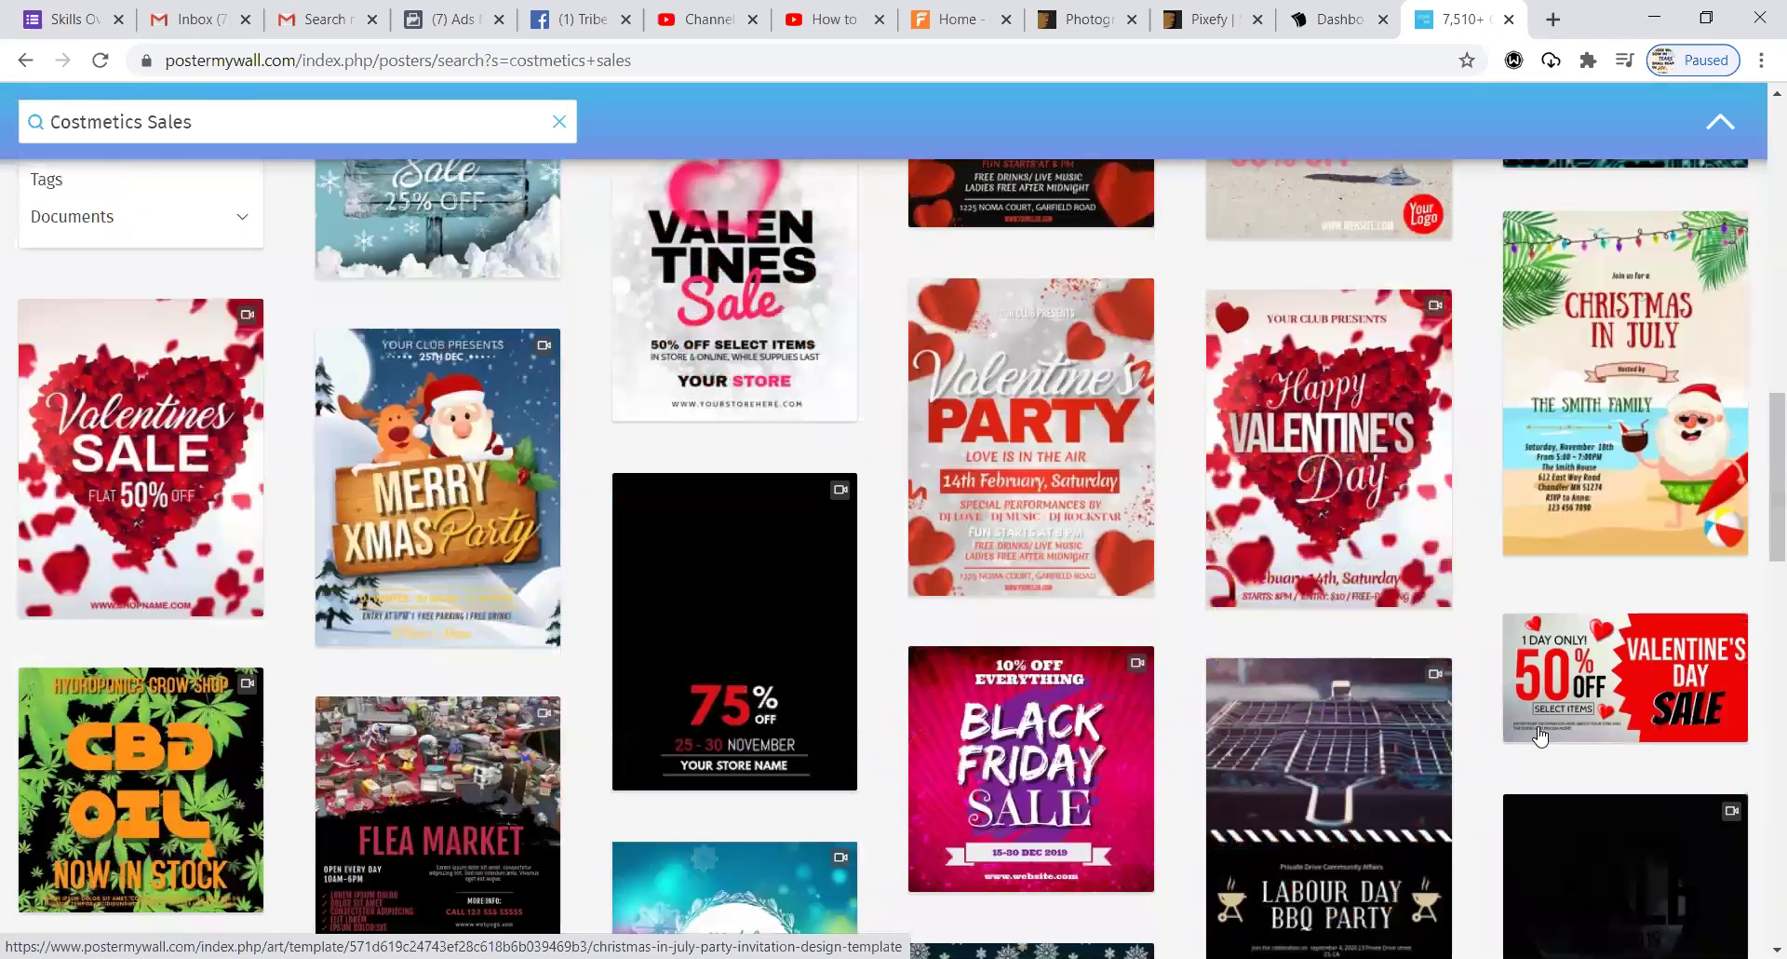
pyautogui.scroll(-4, 1541, 735)
pyautogui.scroll(-2, 1540, 735)
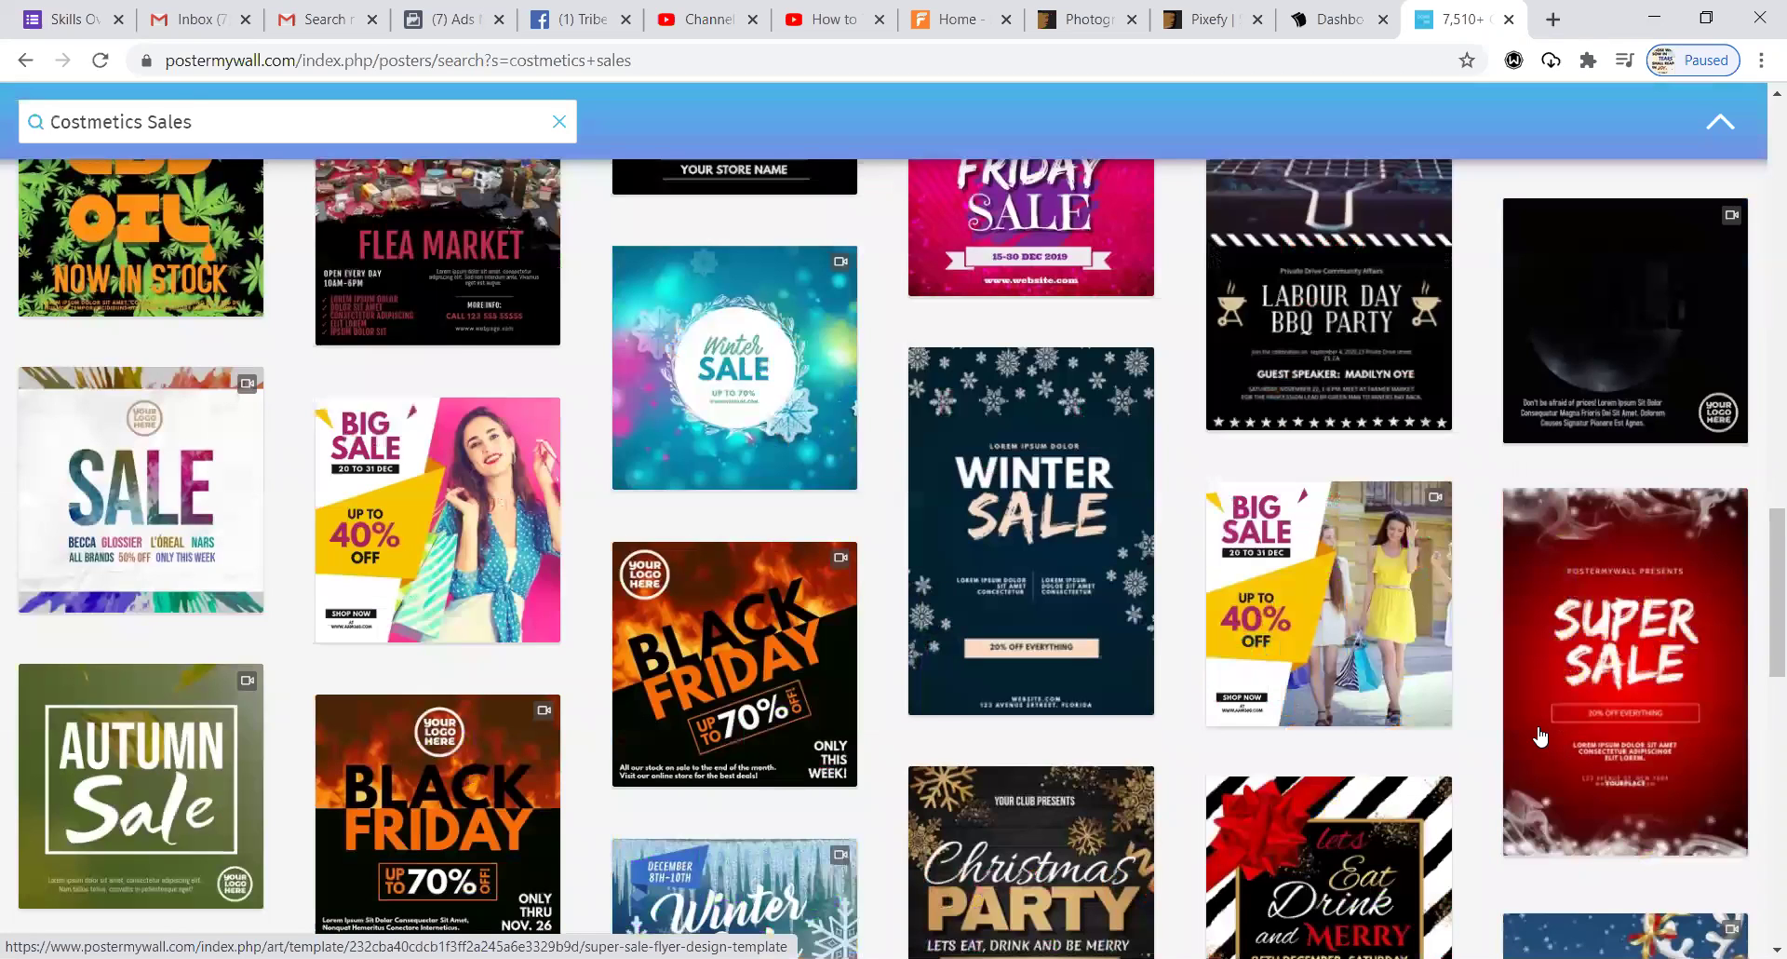
pyautogui.scroll(-5, 1540, 735)
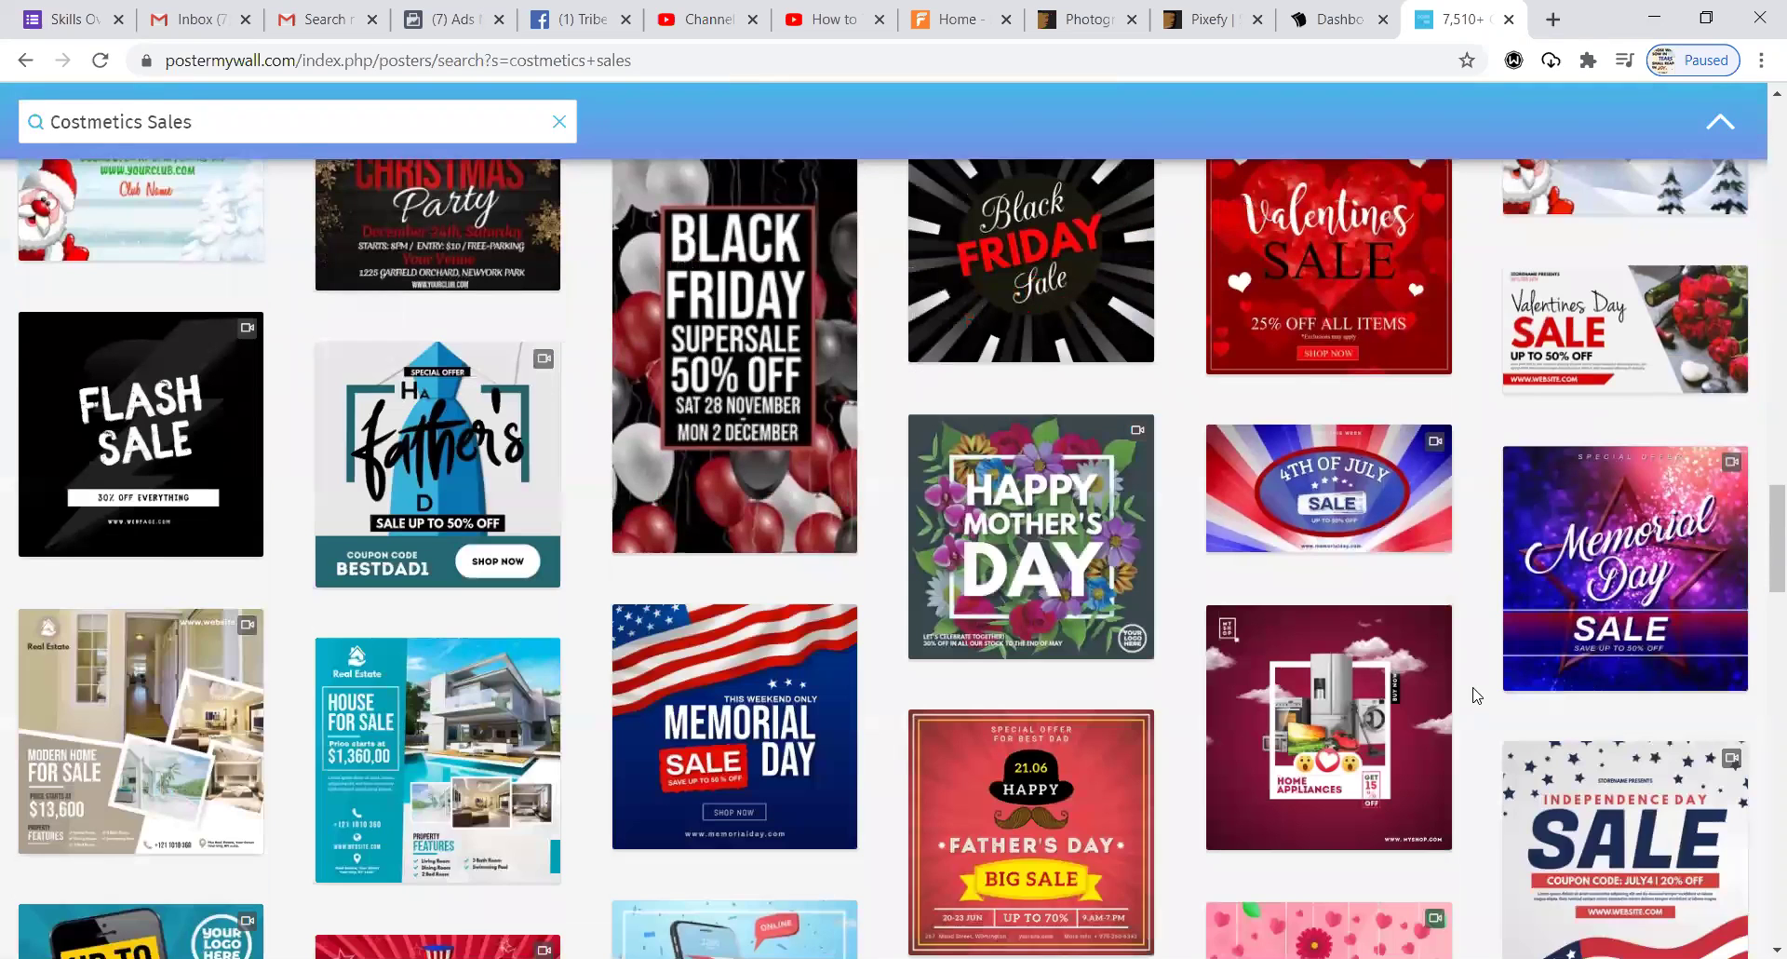
pyautogui.scroll(-2, 1477, 696)
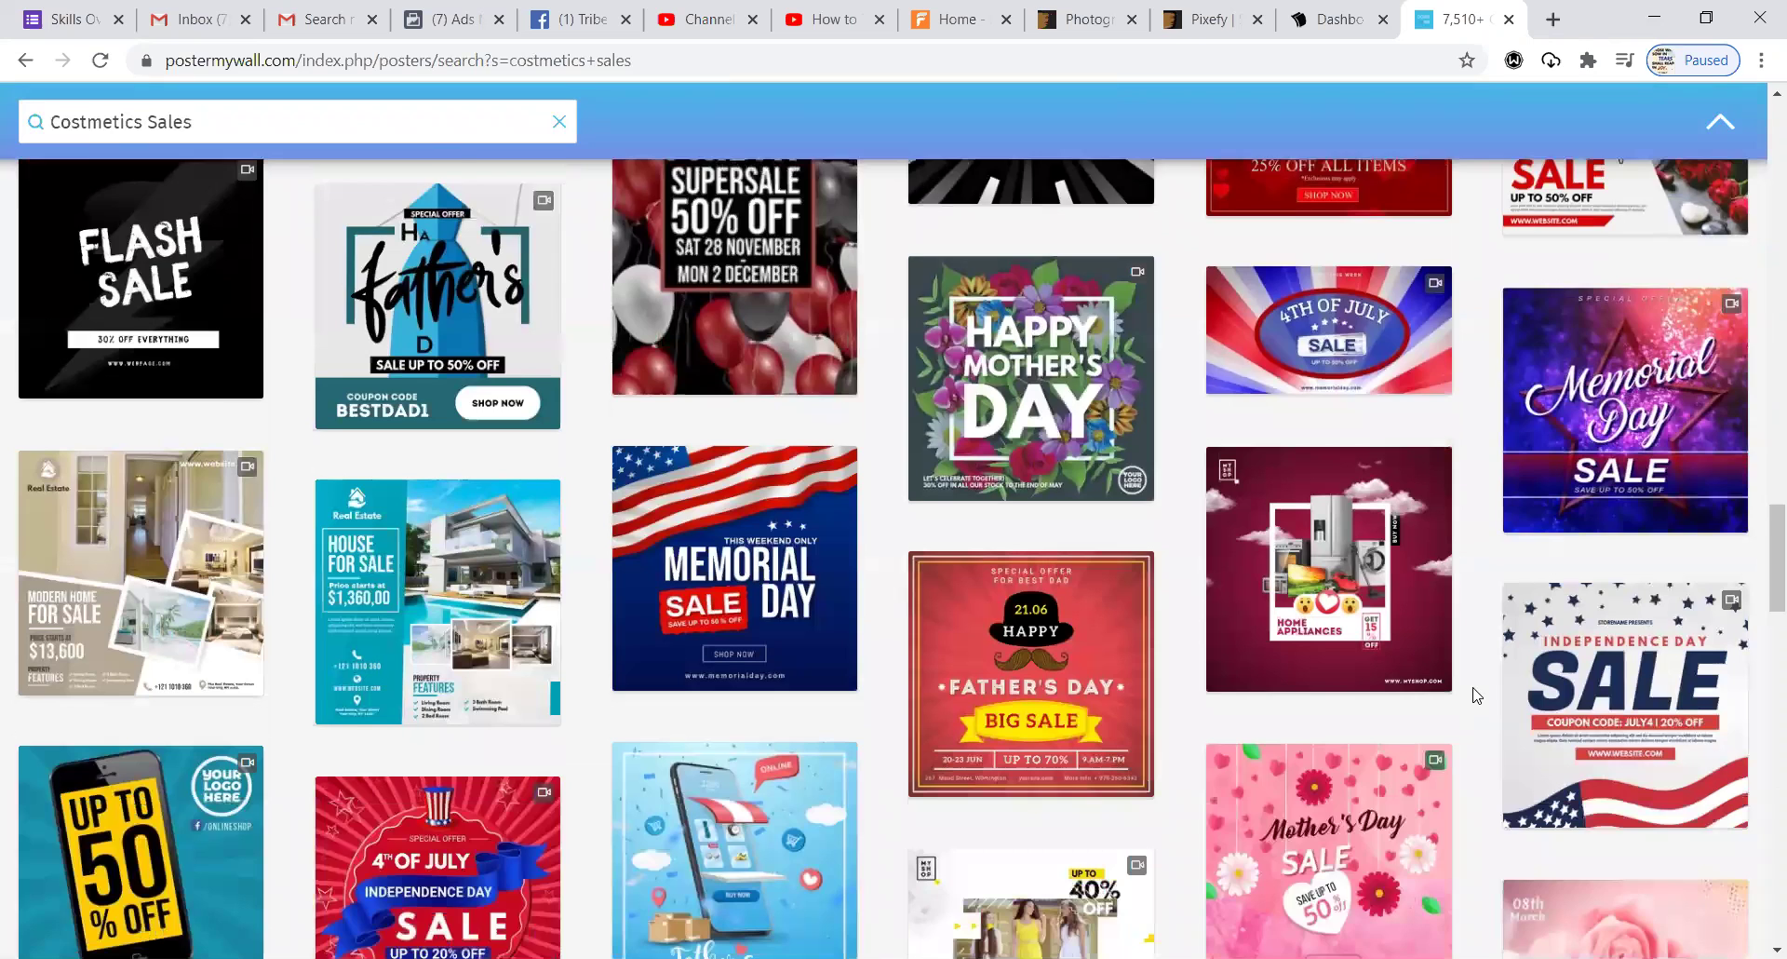
pyautogui.scroll(-5, 1473, 695)
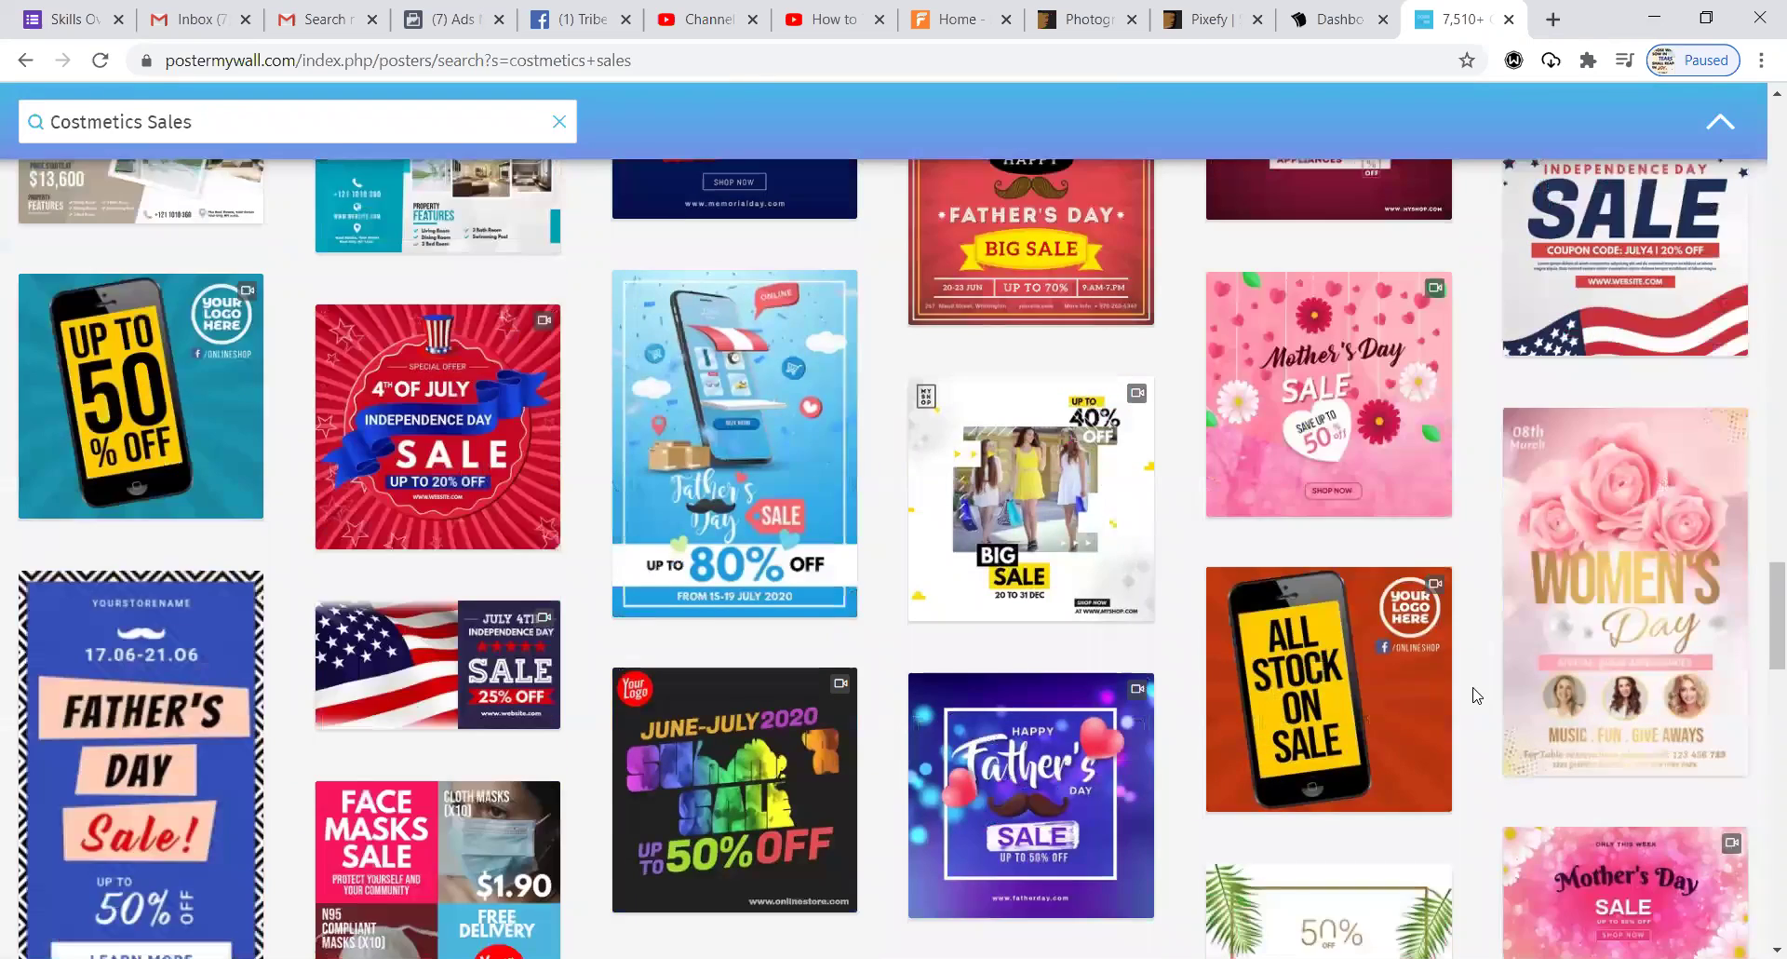
pyautogui.scroll(-1, 1474, 695)
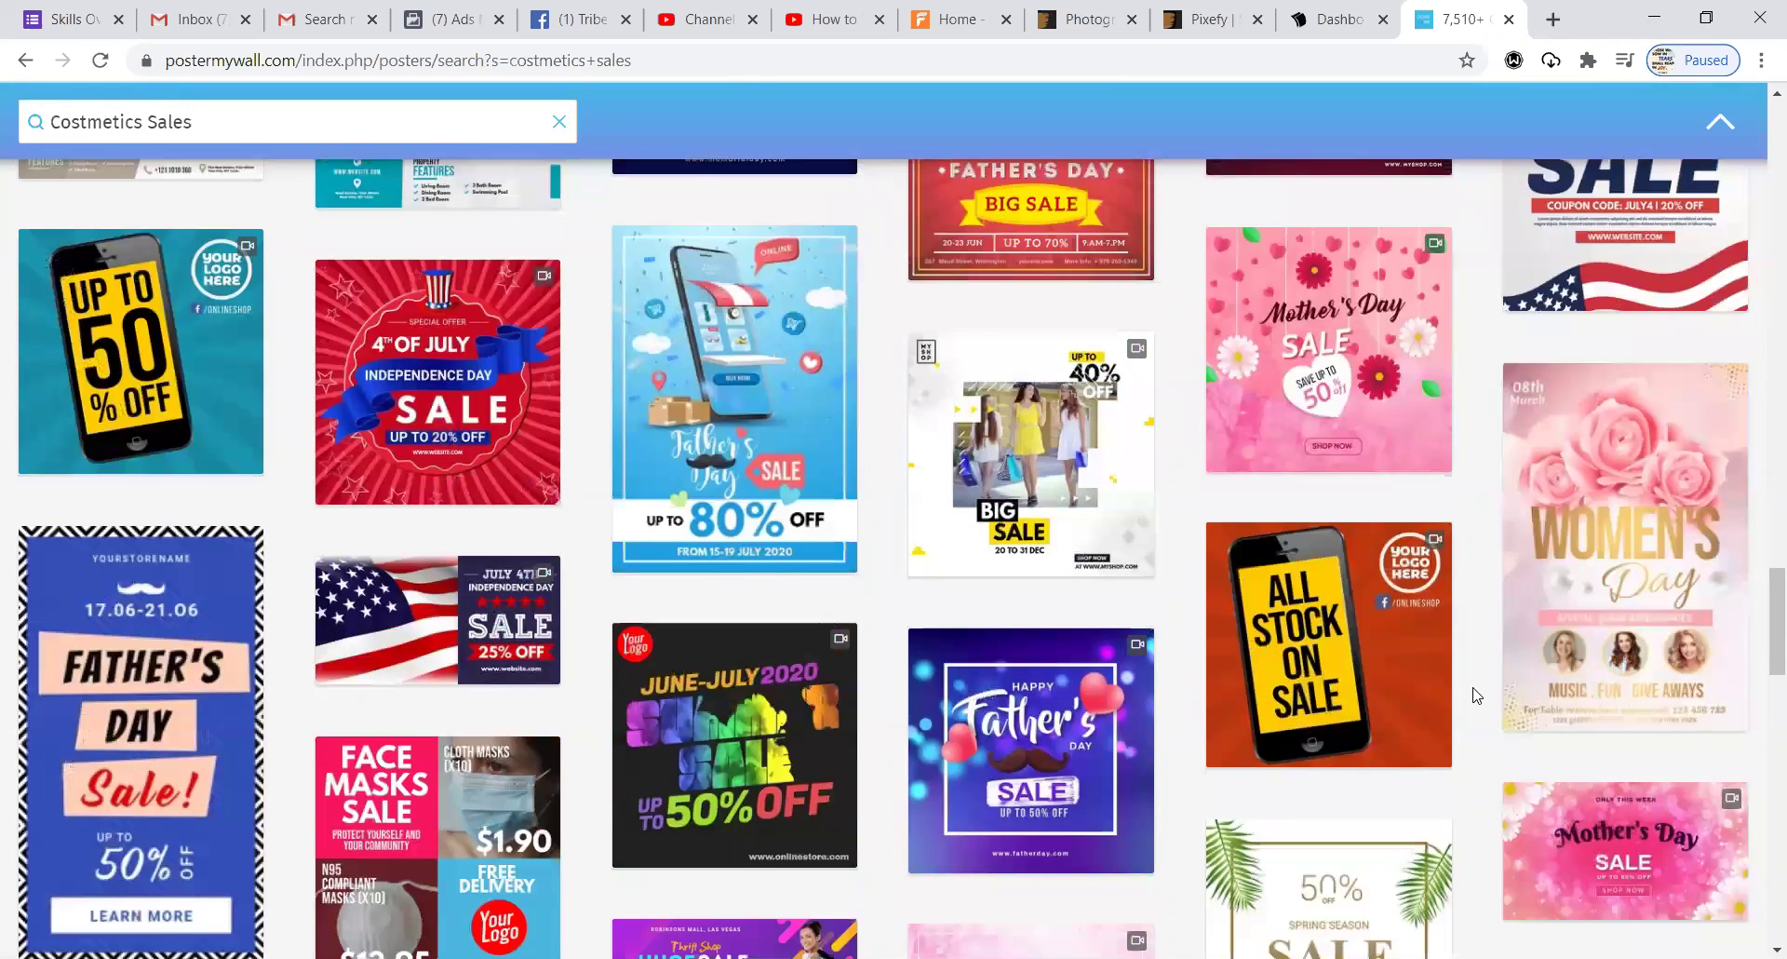
pyautogui.scroll(-7, 1473, 695)
pyautogui.scroll(-3, 1474, 695)
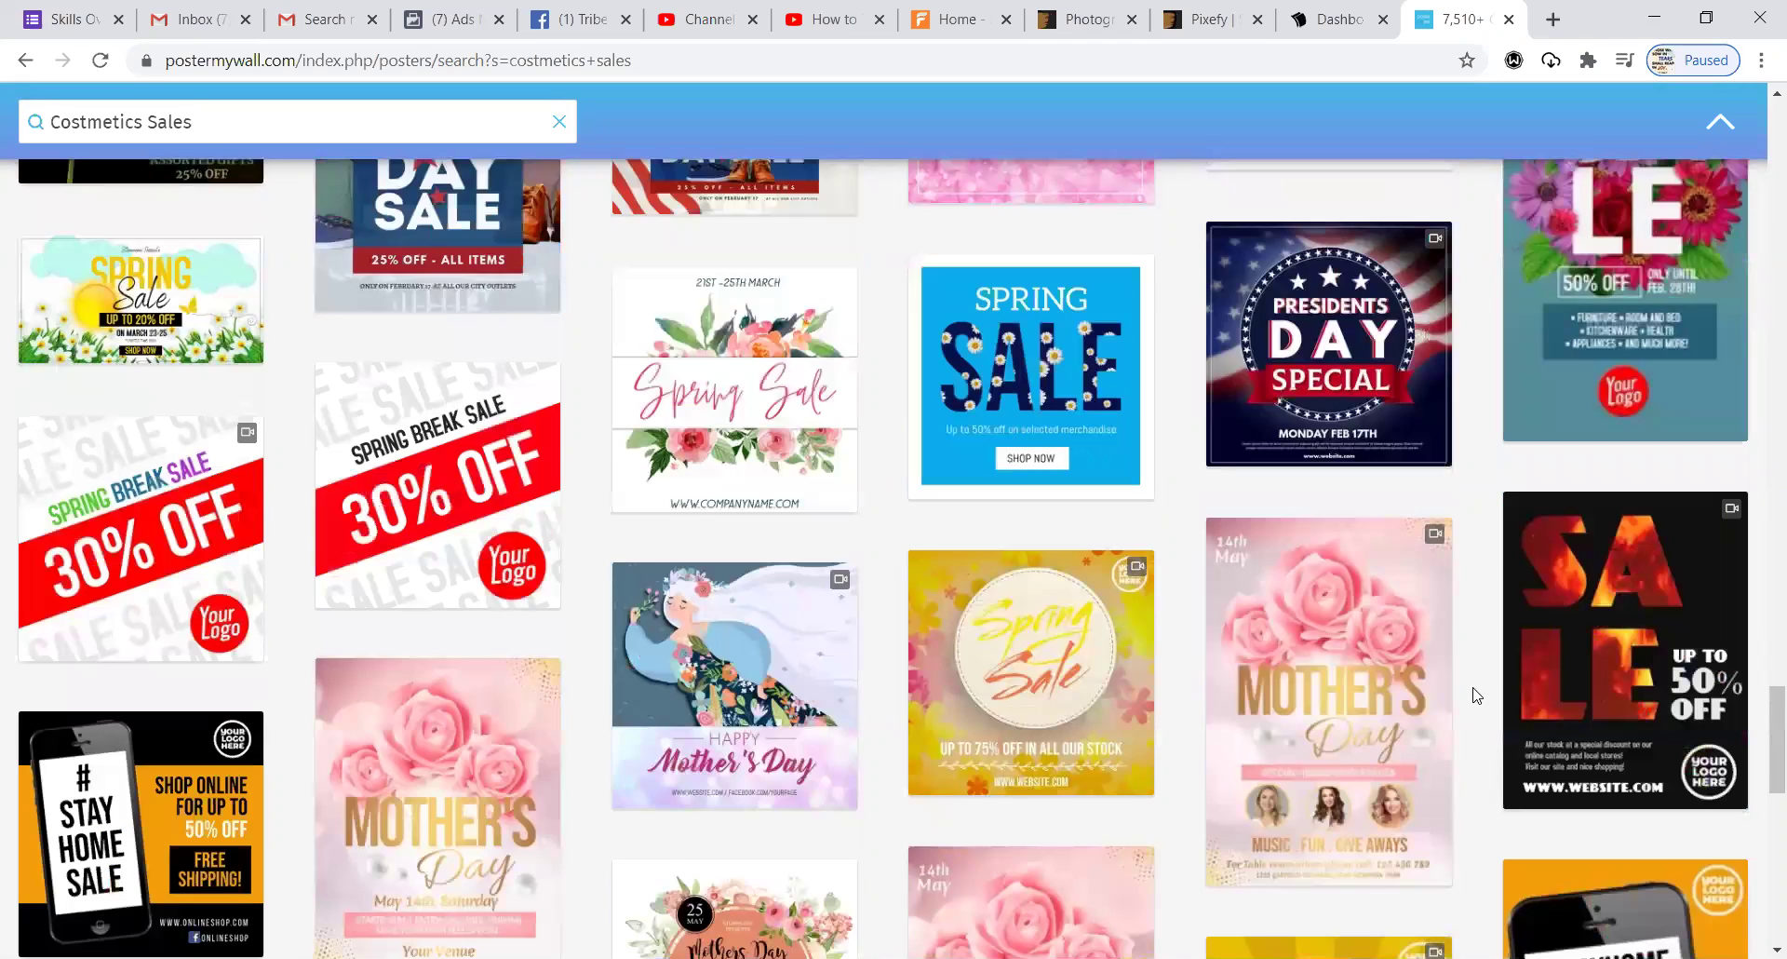
pyautogui.scroll(-9, 1474, 695)
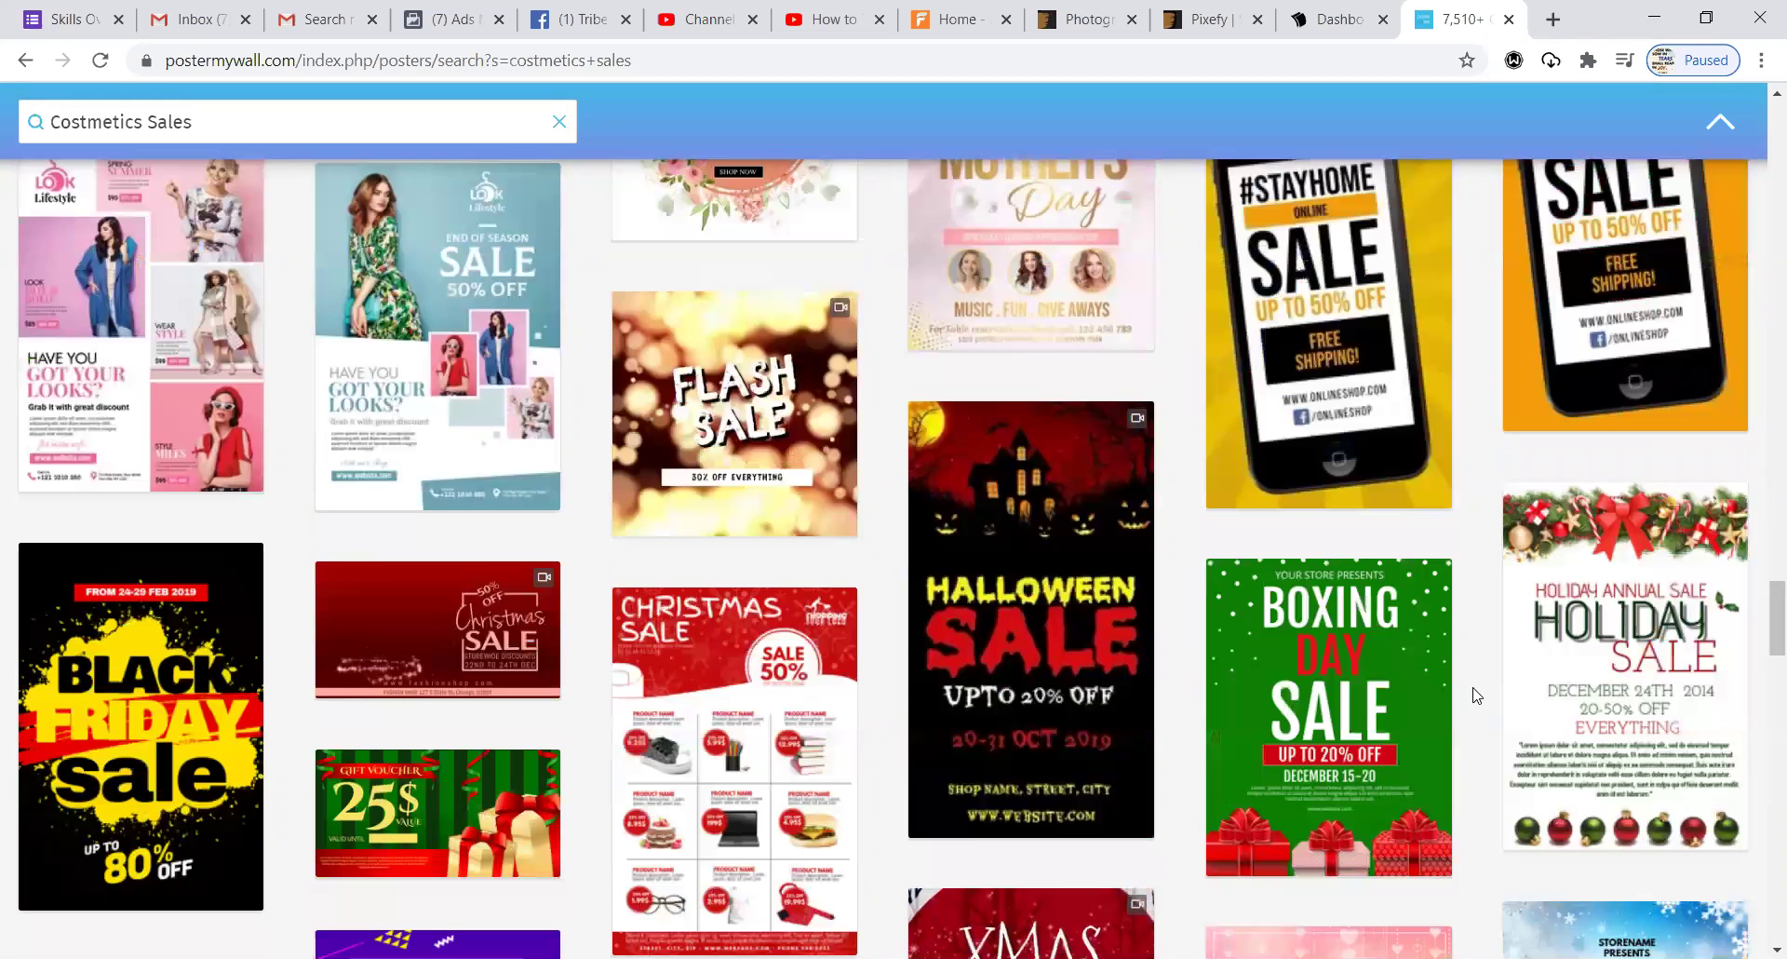
pyautogui.scroll(-5, 1474, 695)
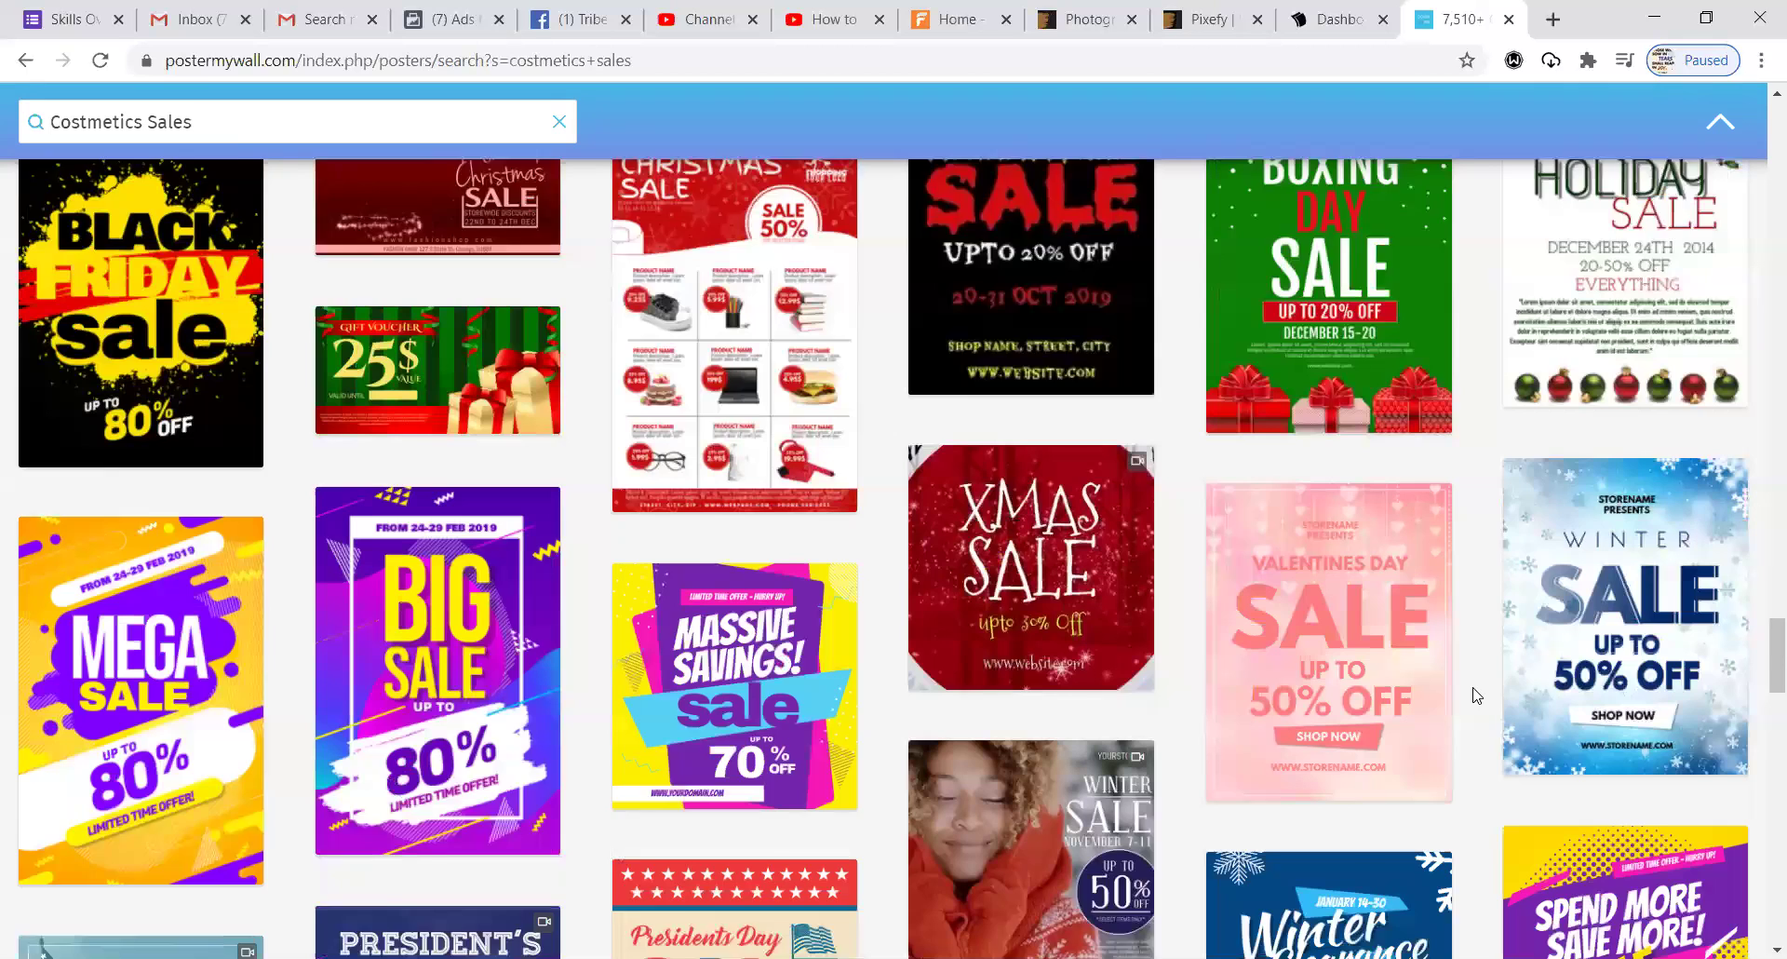
pyautogui.scroll(-3, 1473, 695)
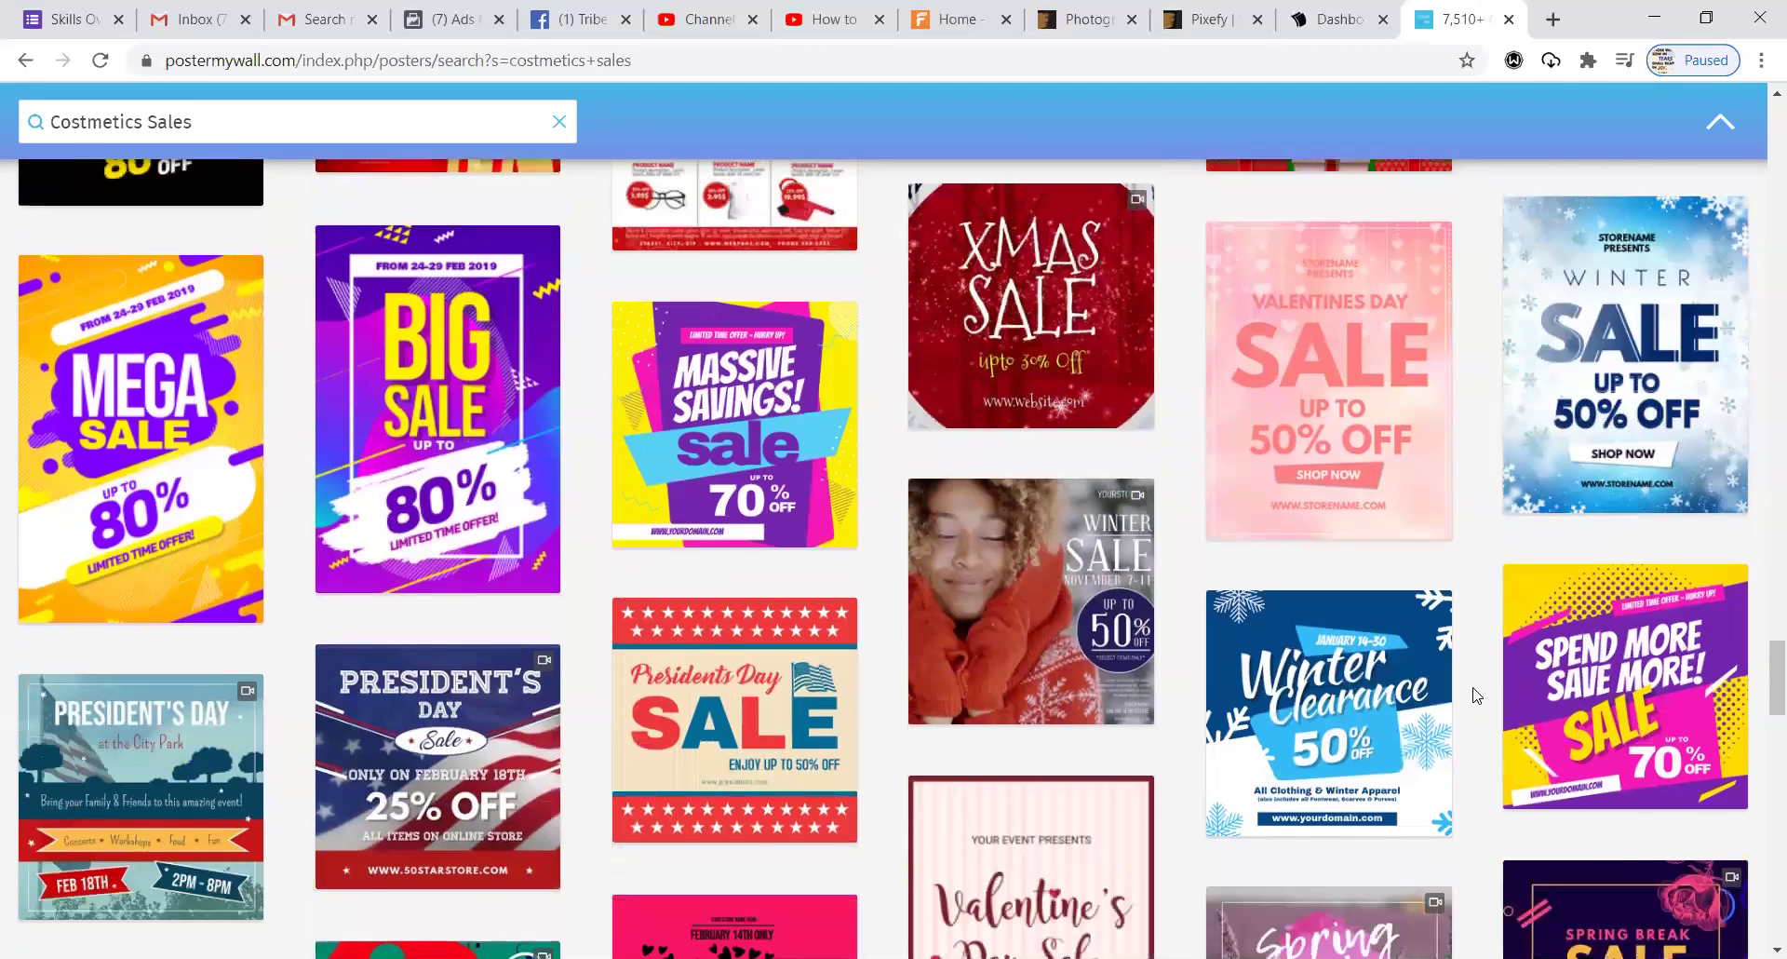
pyautogui.scroll(-5, 1473, 695)
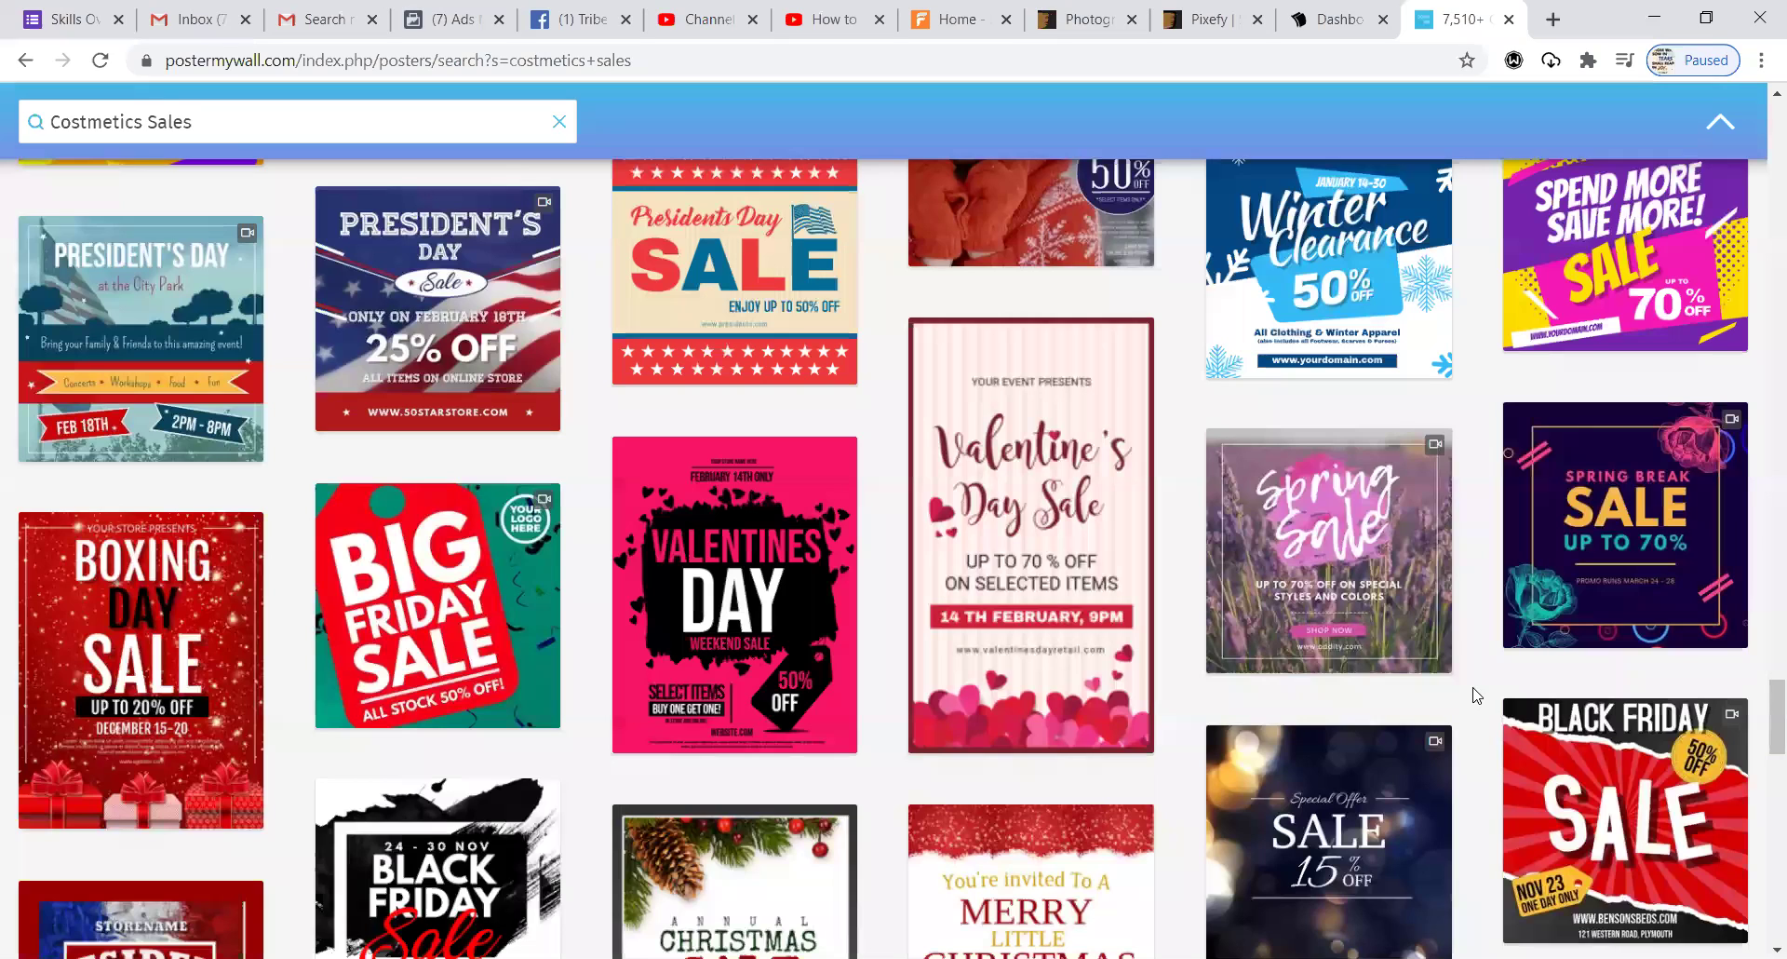
pyautogui.scroll(-4, 1472, 695)
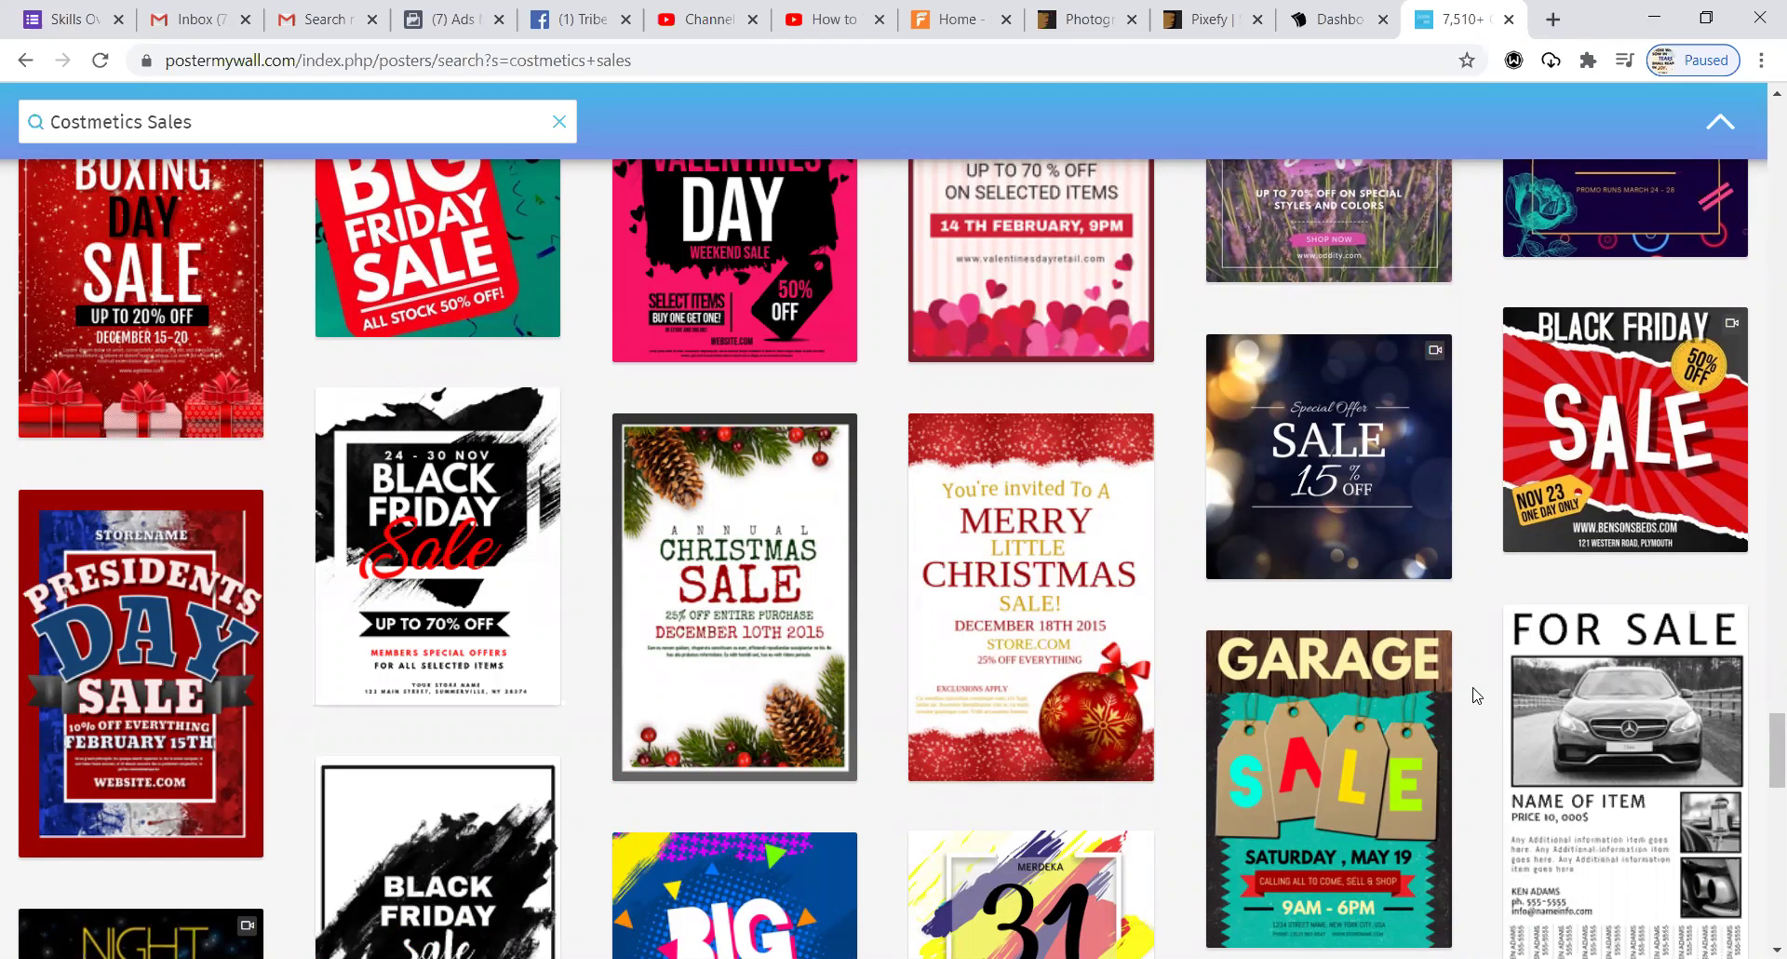
pyautogui.scroll(8, 1475, 694)
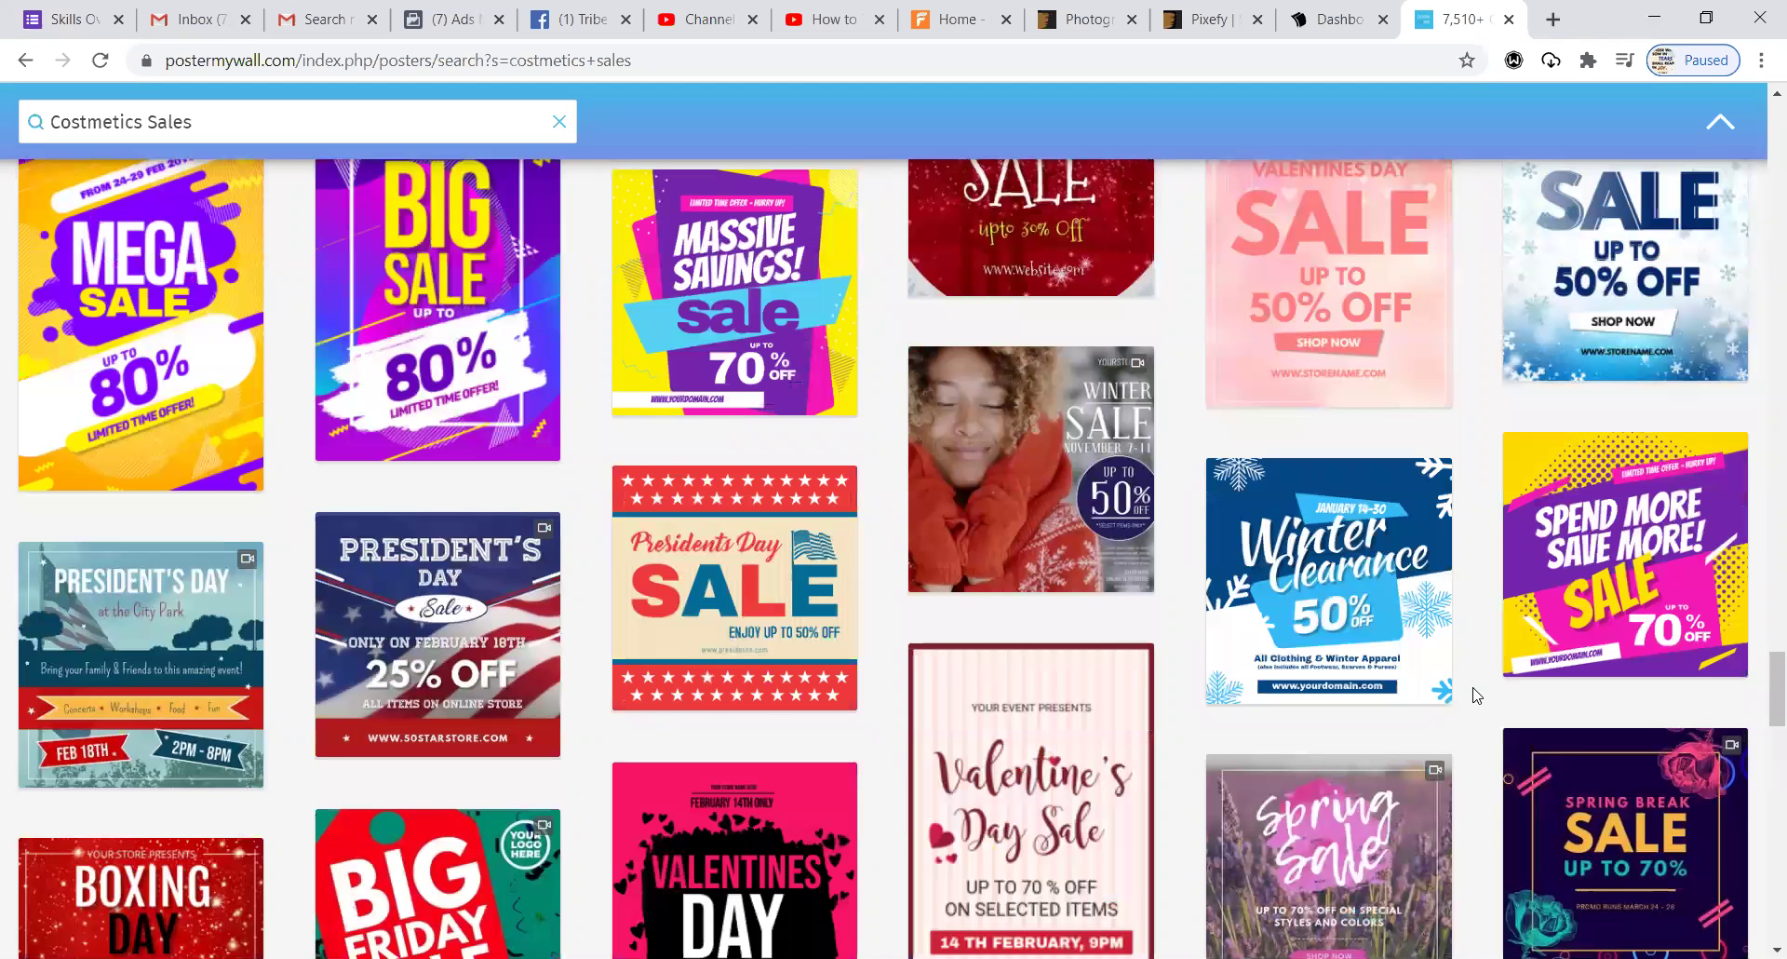
pyautogui.scroll(10, 1475, 695)
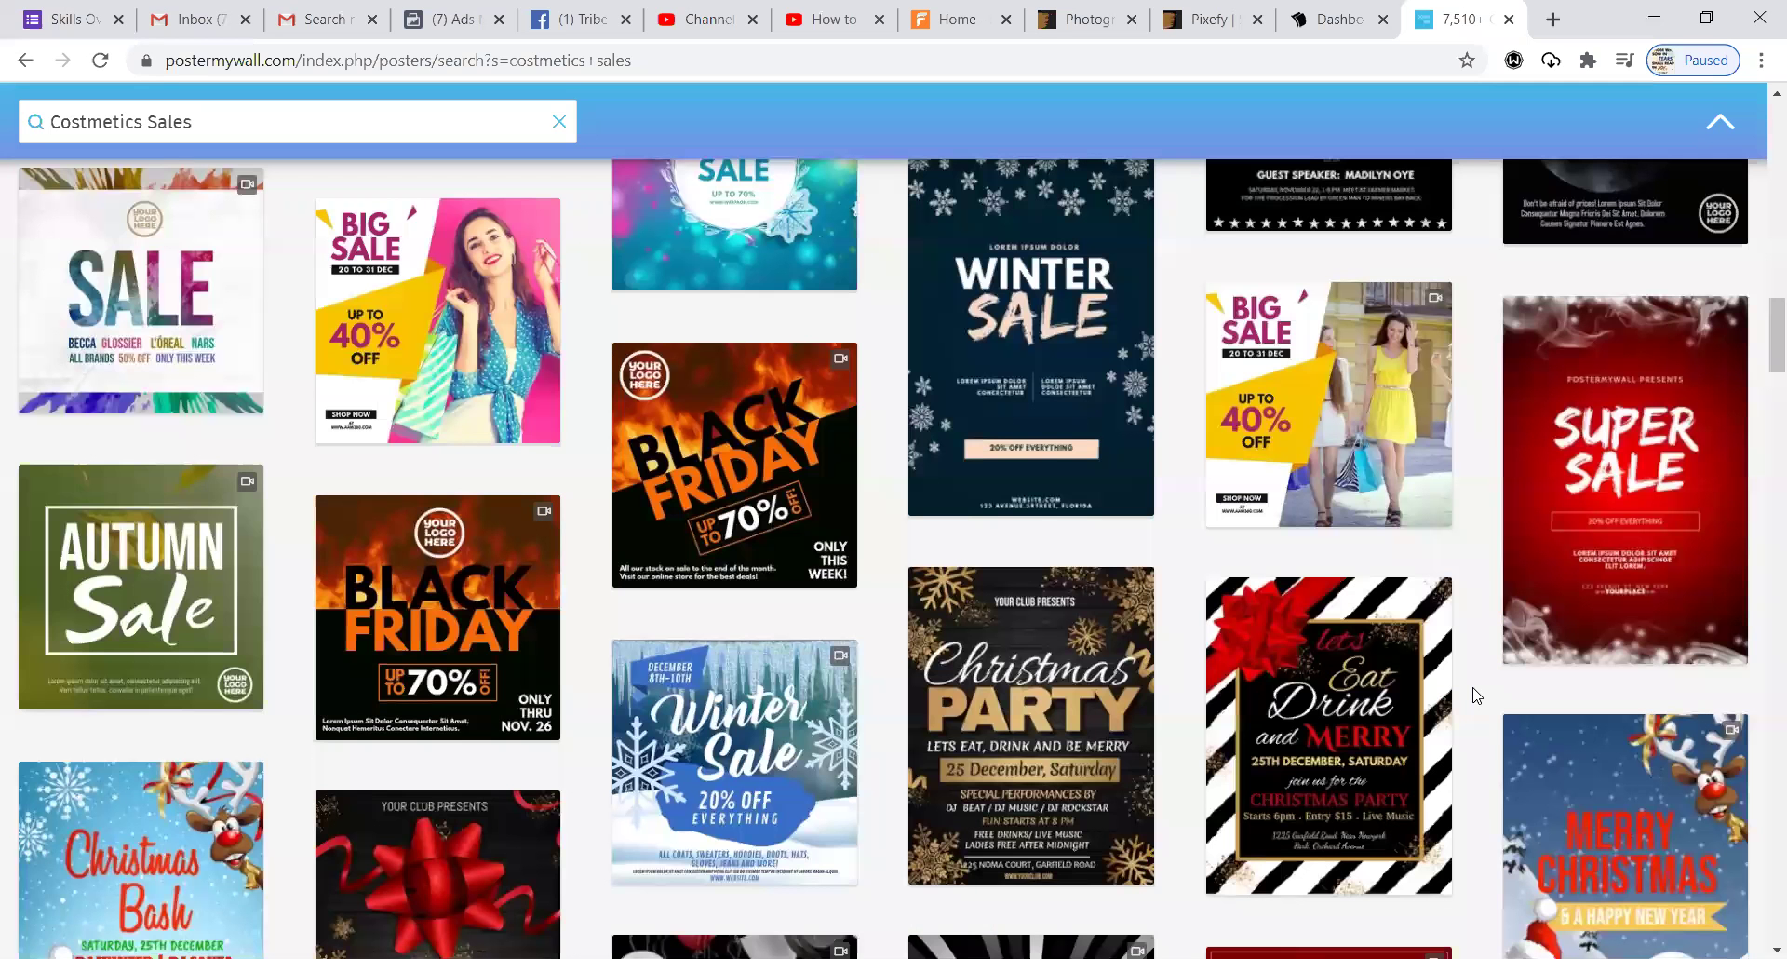
pyautogui.scroll(-3, 1475, 694)
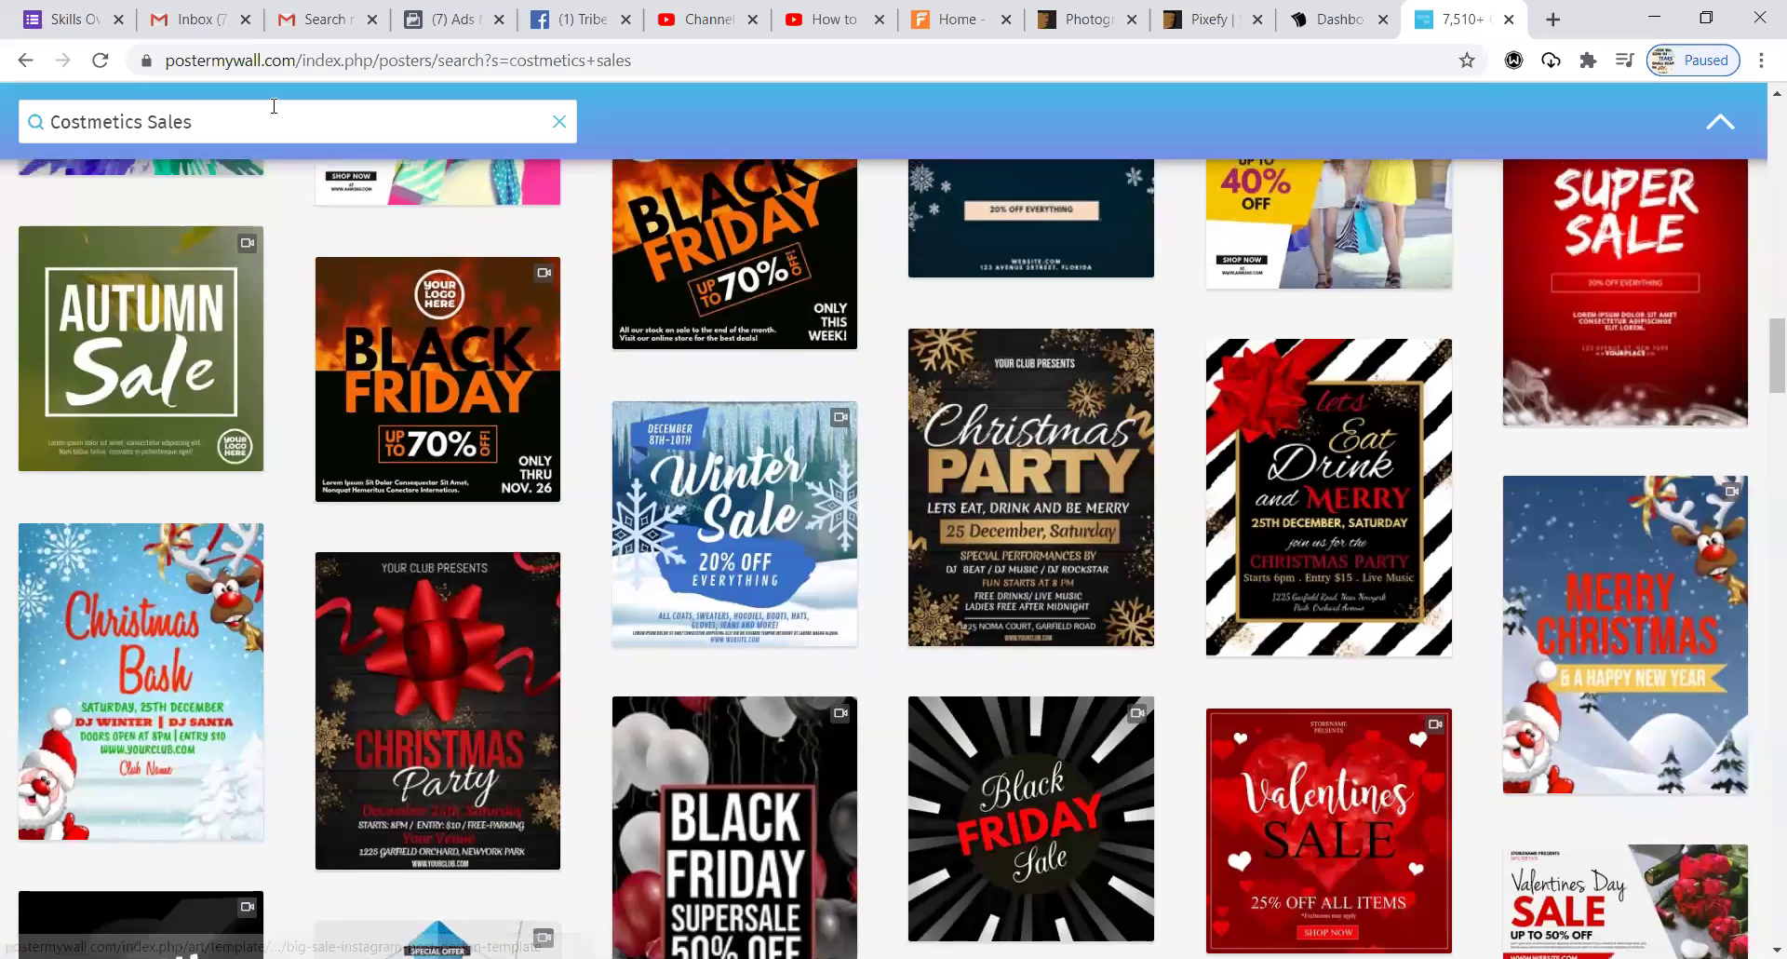
# - Shorten the template search term to "Costmetics" and run the search again
pyautogui.press('BackSpace')
pyautogui.press('BackSpace')
pyautogui.press('BackSpace')
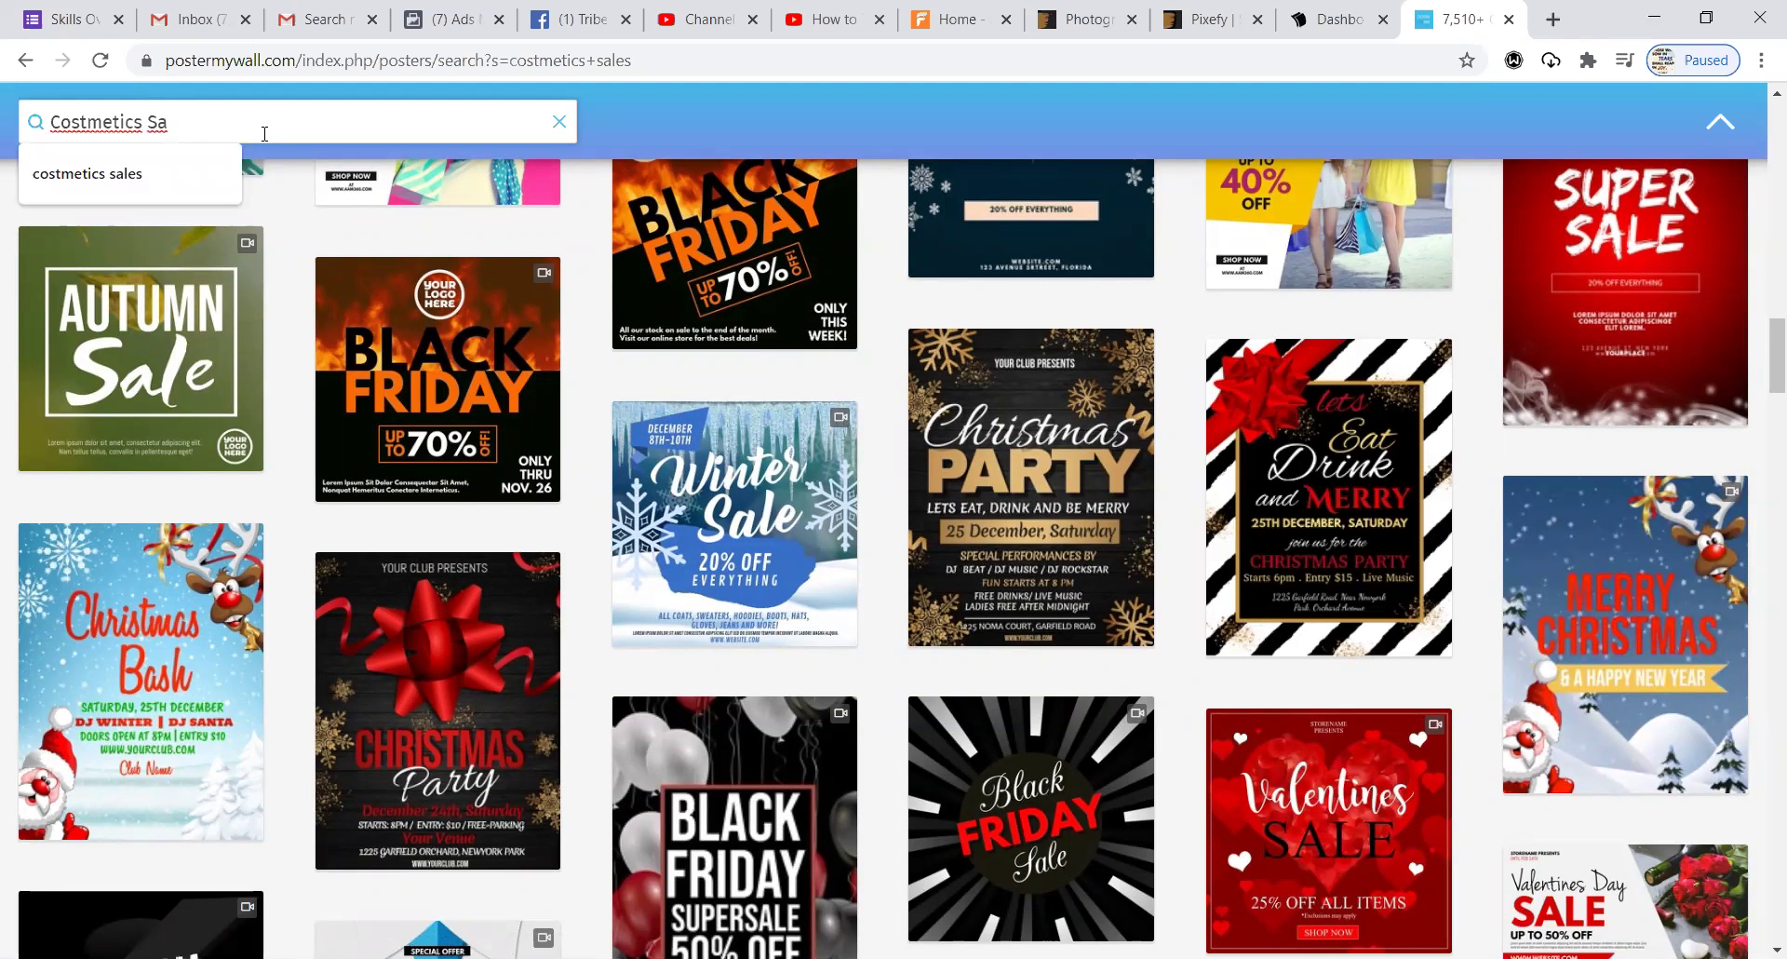
pyautogui.press('BackSpace')
pyautogui.press('BackSpace')
pyautogui.press('BackSpace')
pyautogui.press('Return')
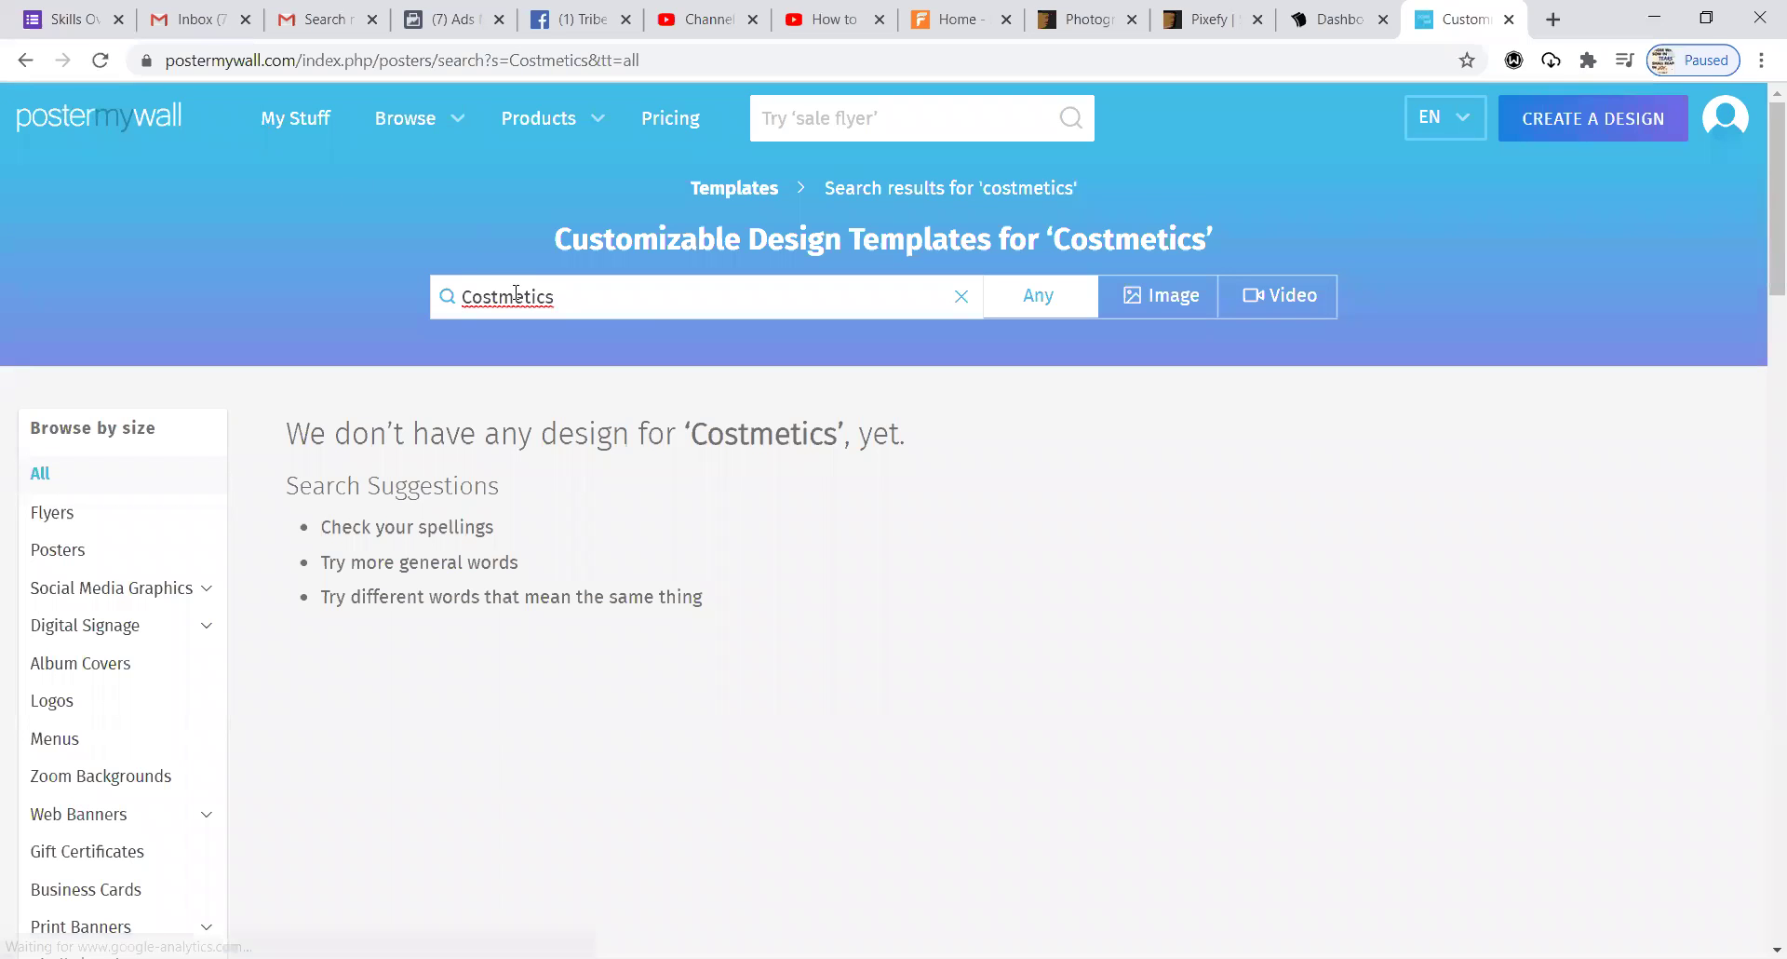
# - Correct the template search term to "Cosmetics" and run the search again
pyautogui.click(498, 298)
pyautogui.press('BackSpace')
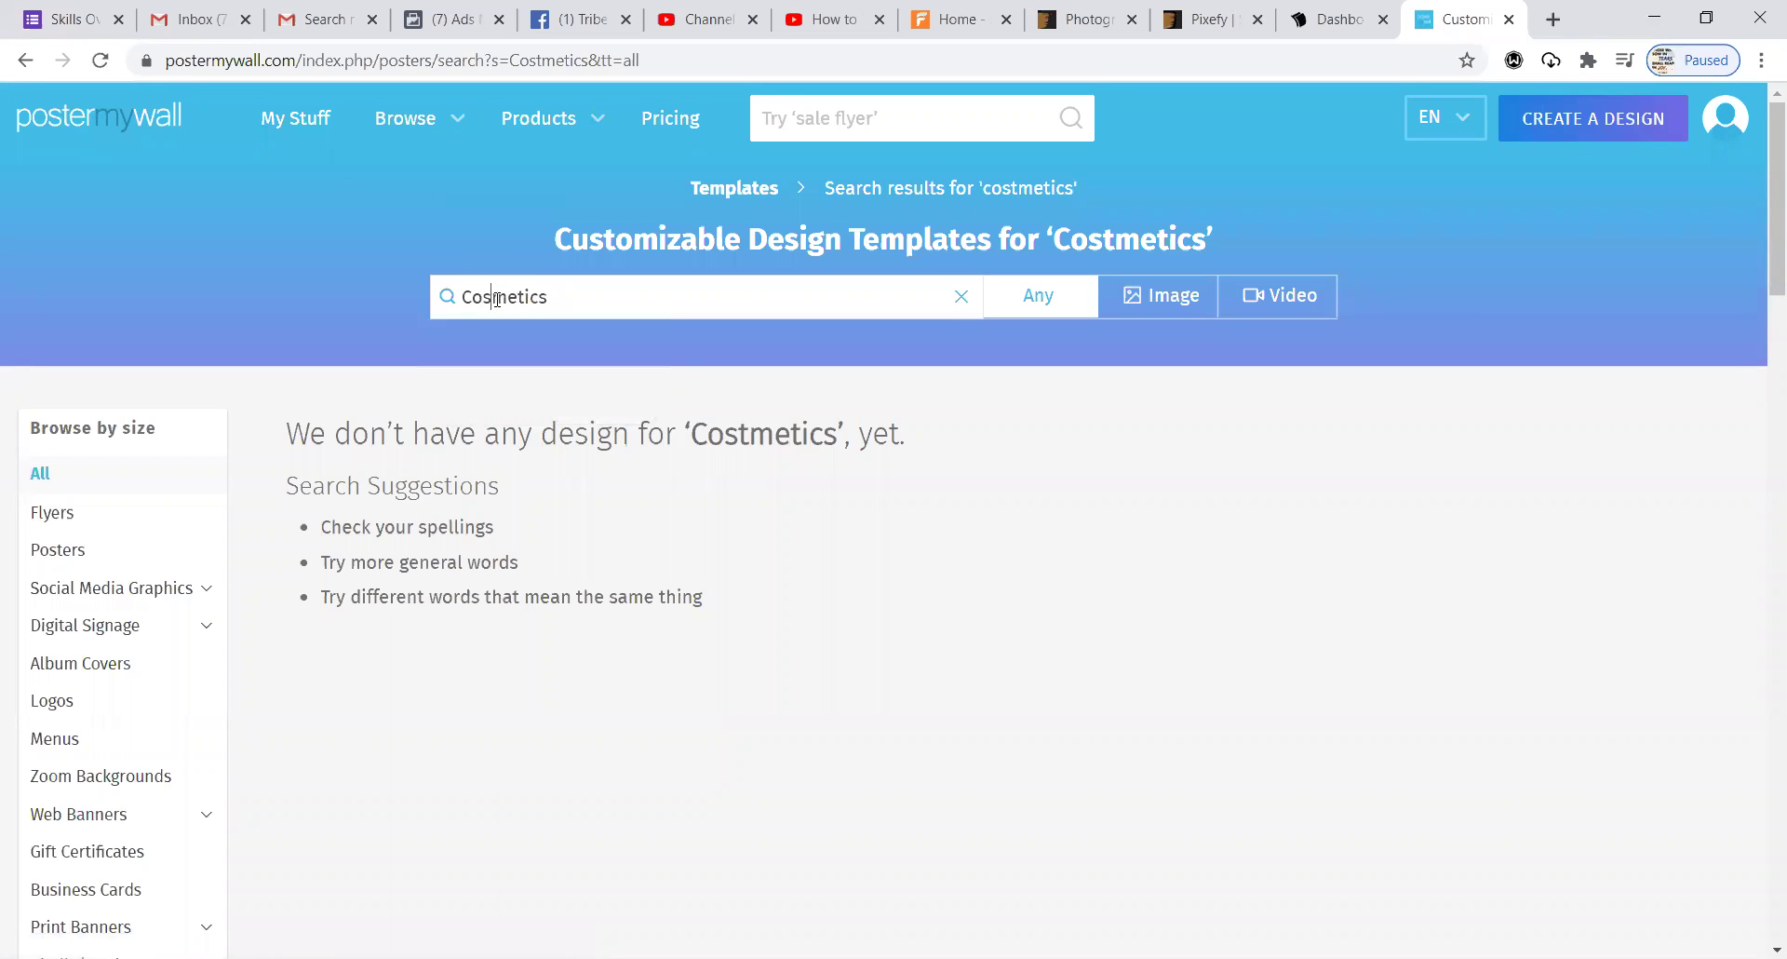
pyautogui.press('Return')
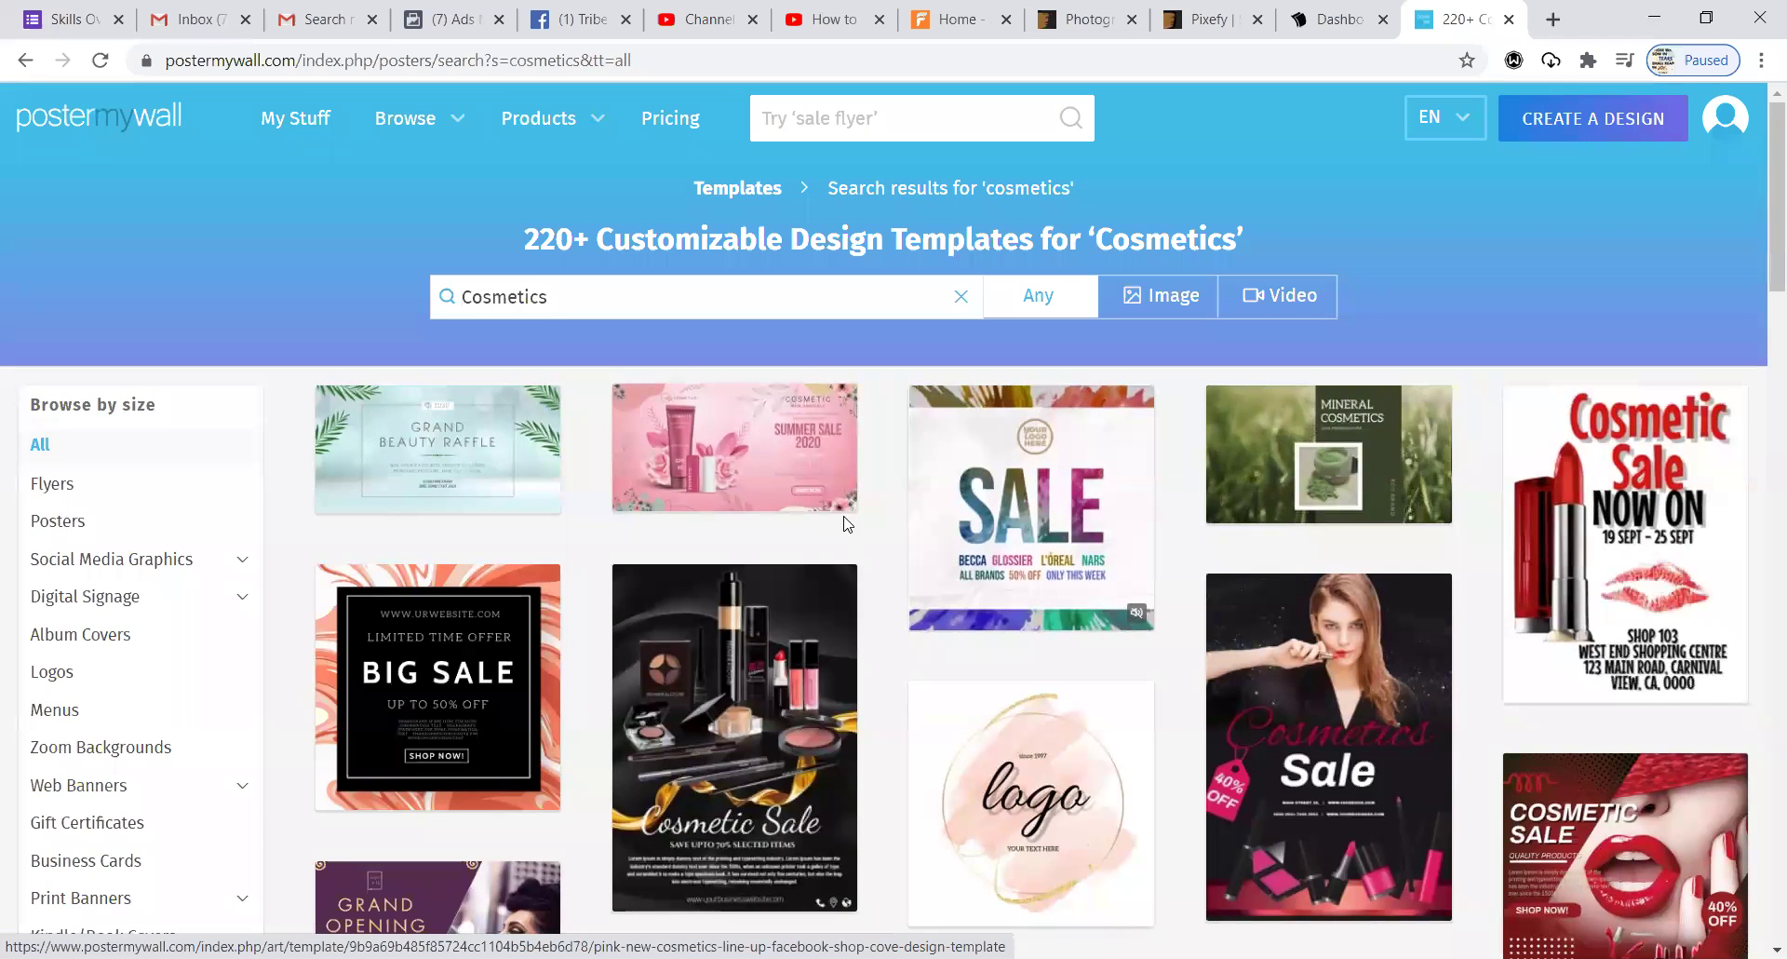
# - Browse the cosmetics template results for a suitable sale design
pyautogui.scroll(-3, 843, 516)
pyautogui.scroll(-1, 1610, 494)
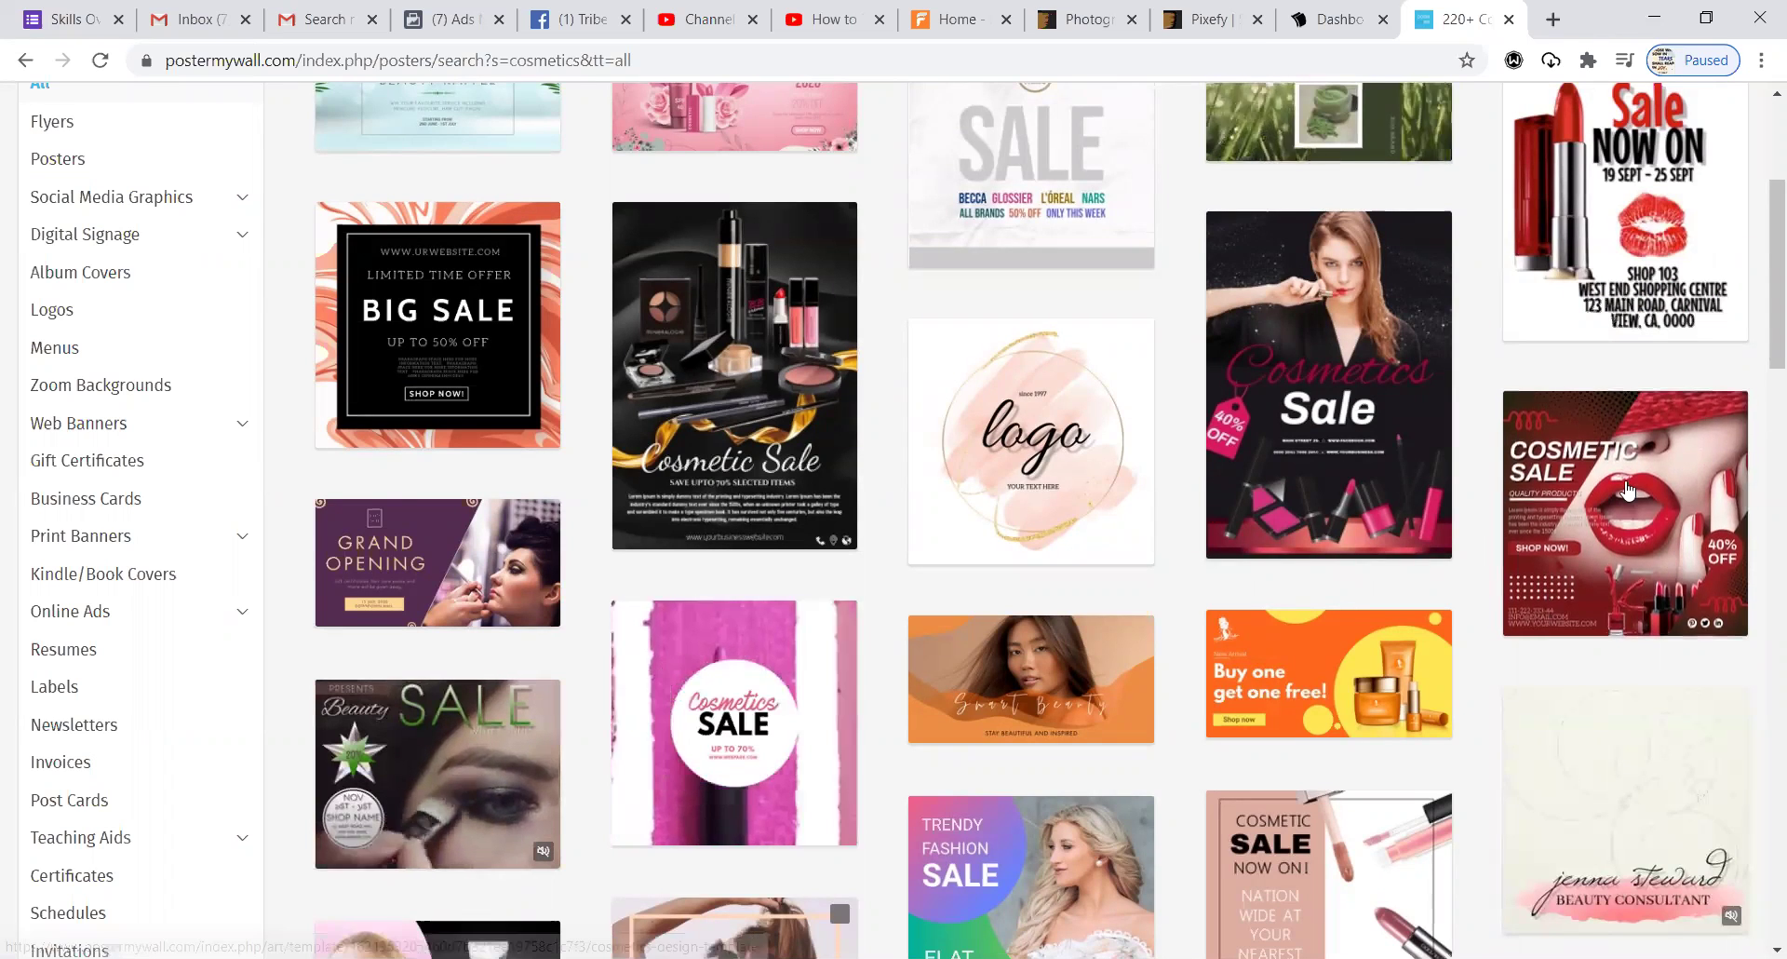
pyautogui.scroll(-2, 1628, 487)
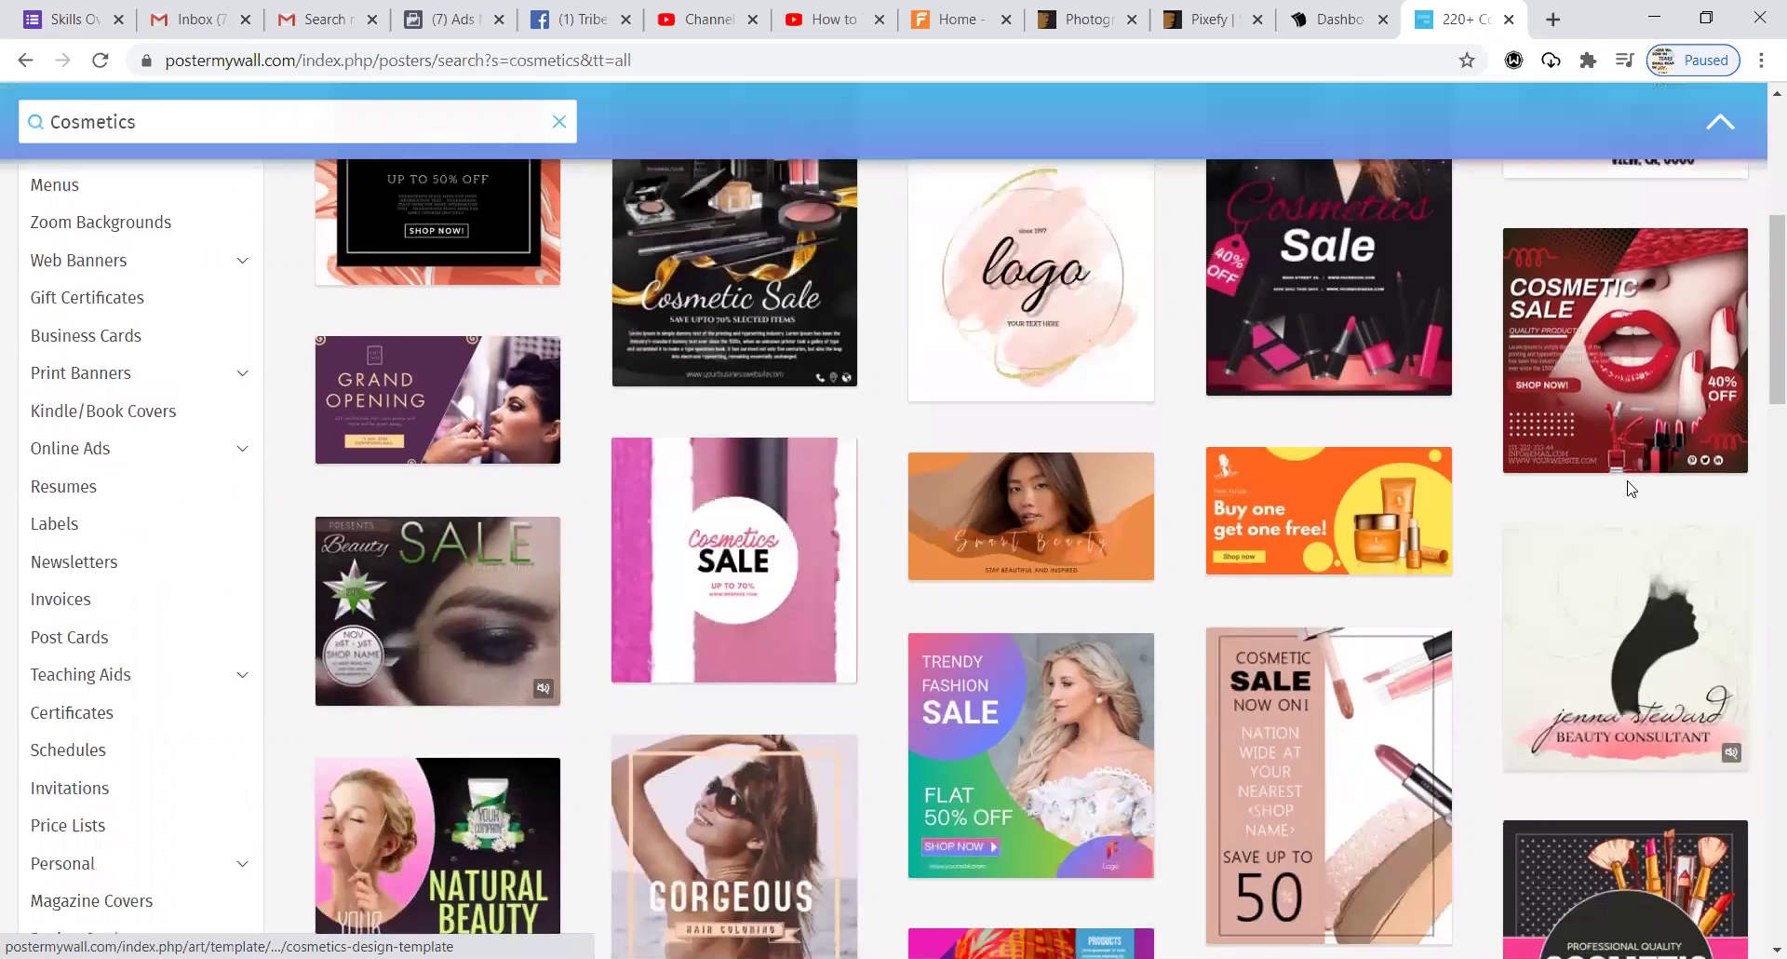
pyautogui.scroll(-4, 1631, 488)
pyautogui.scroll(-2, 1200, 510)
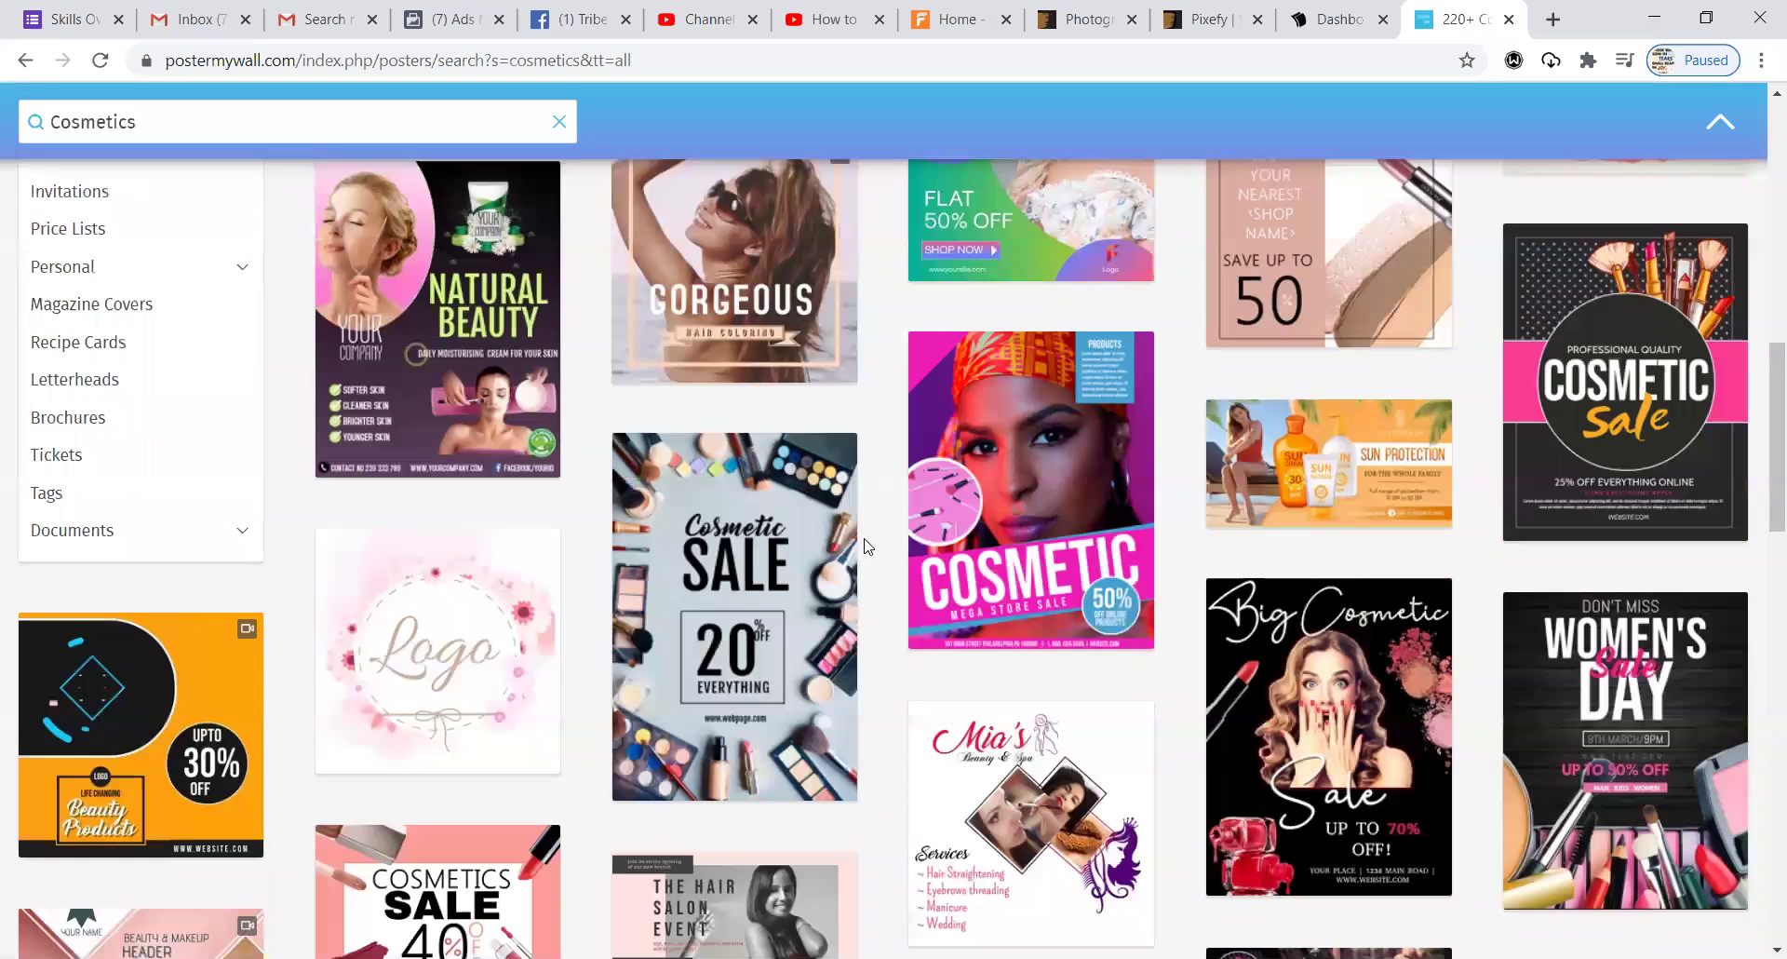
pyautogui.scroll(-3, 731, 651)
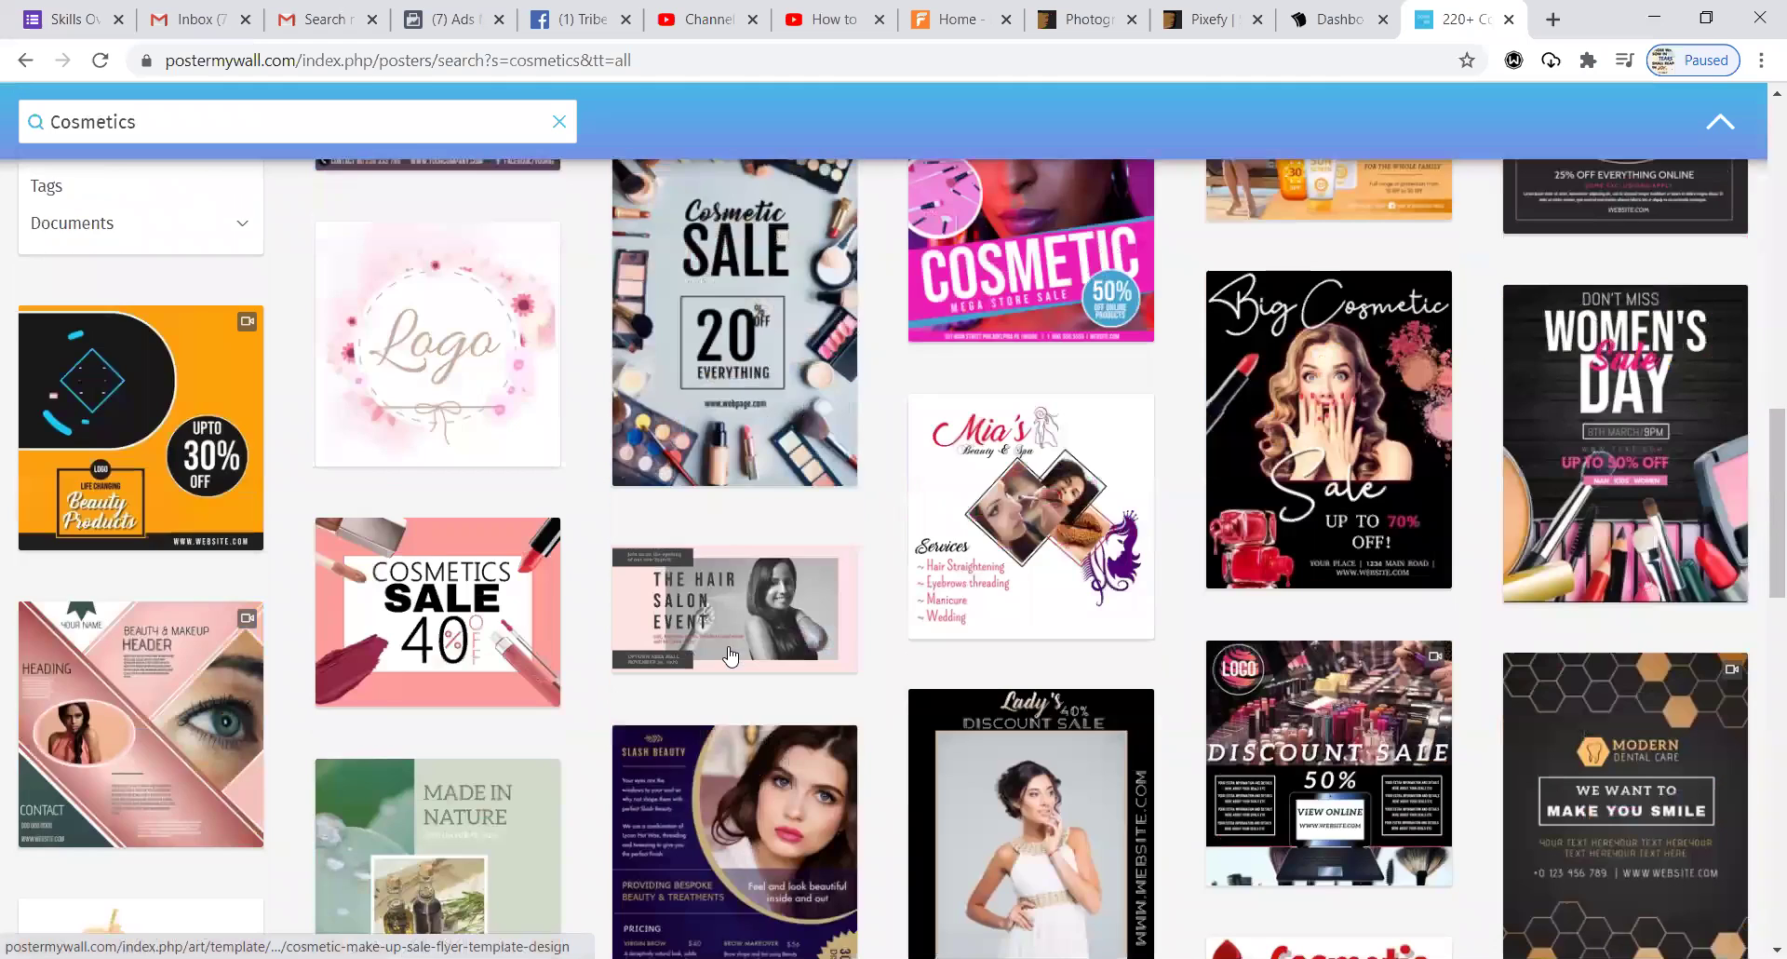
pyautogui.scroll(-10, 728, 646)
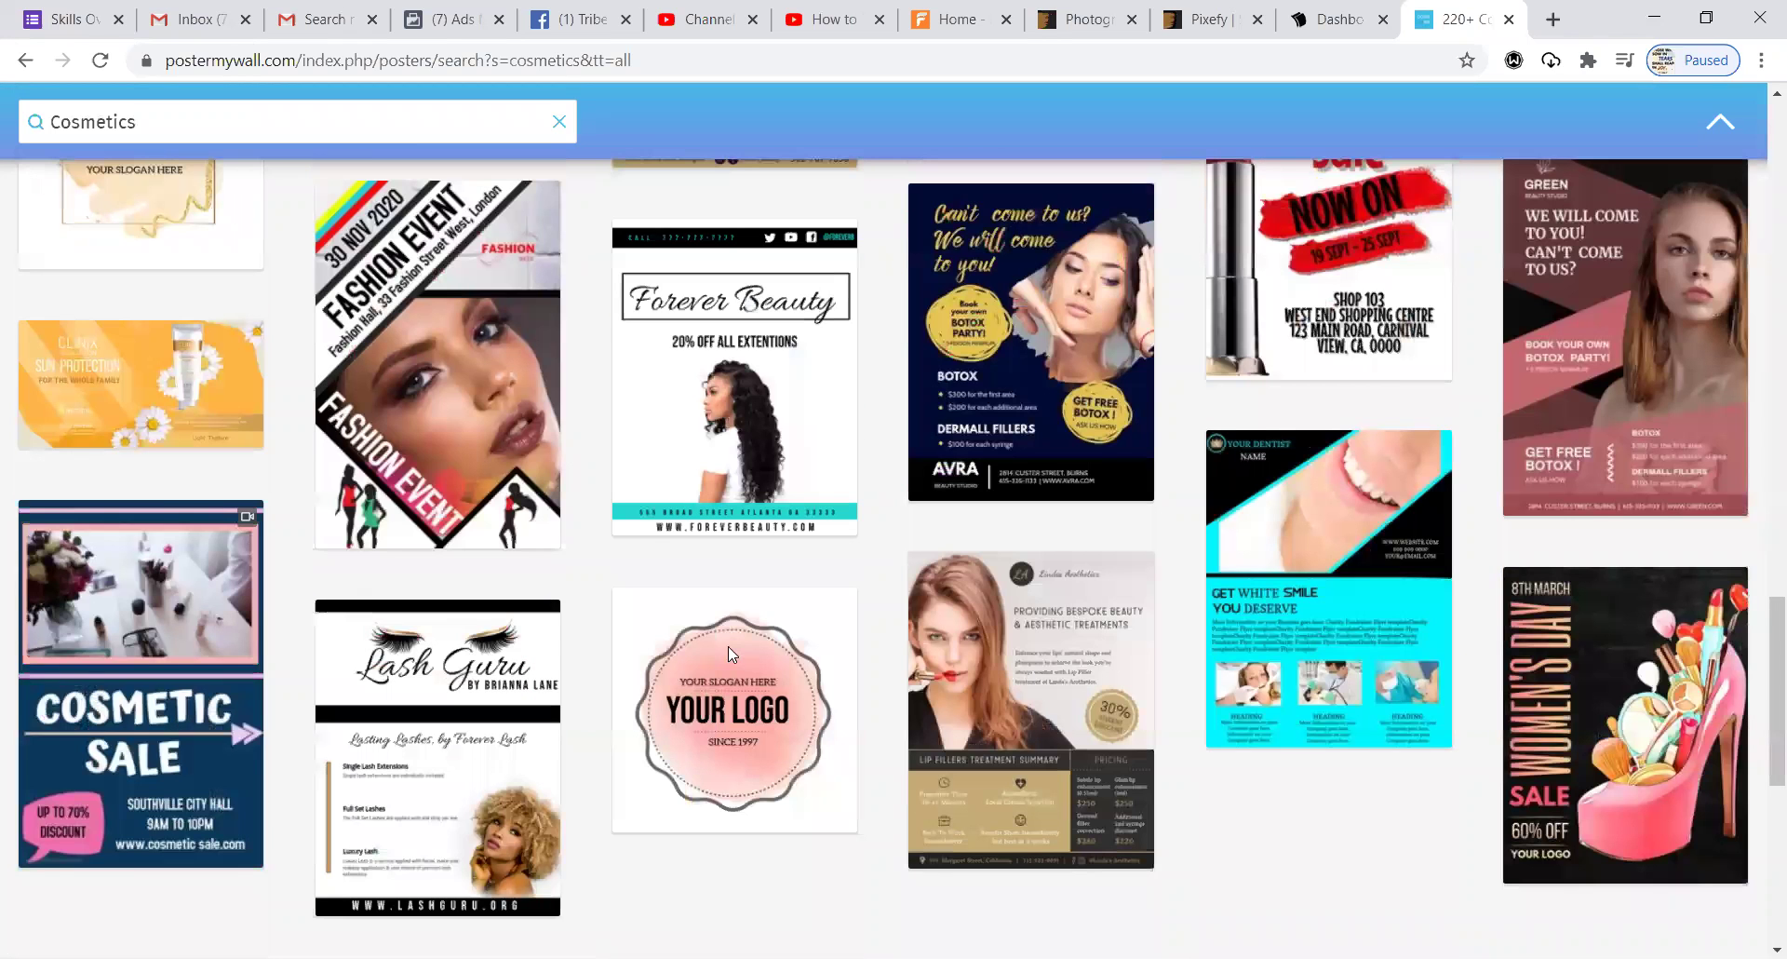
pyautogui.scroll(-3, 728, 645)
pyautogui.scroll(-10, 730, 657)
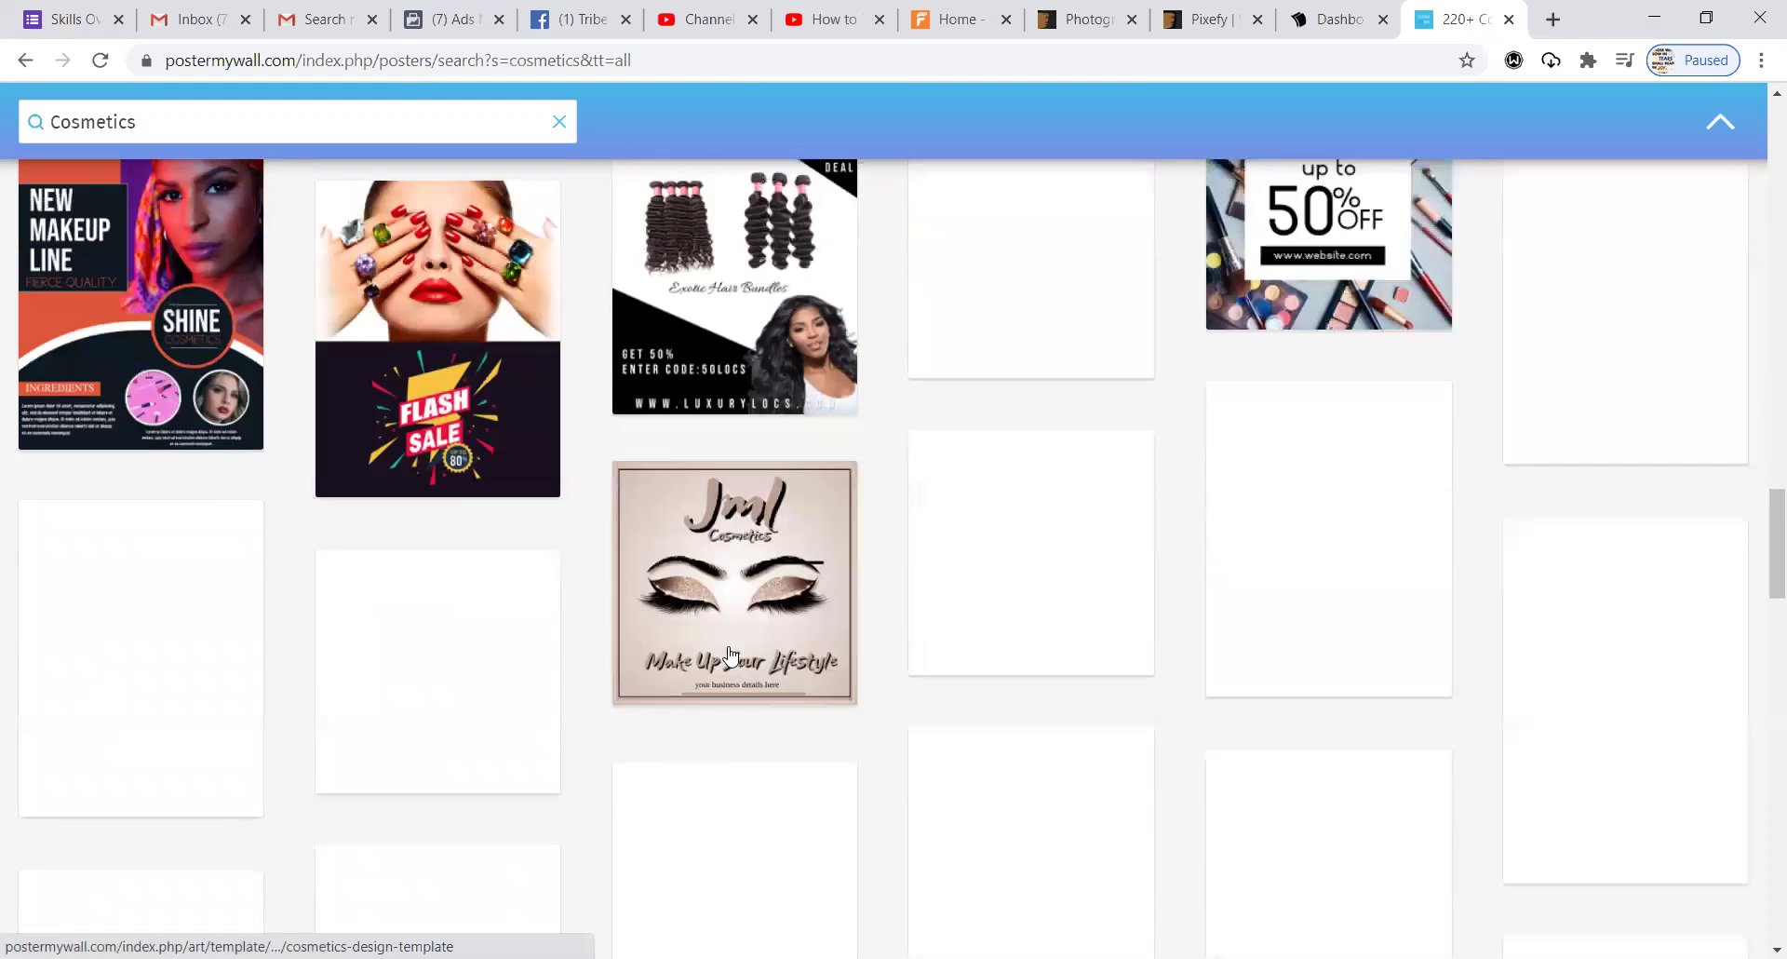
pyautogui.scroll(1, 730, 657)
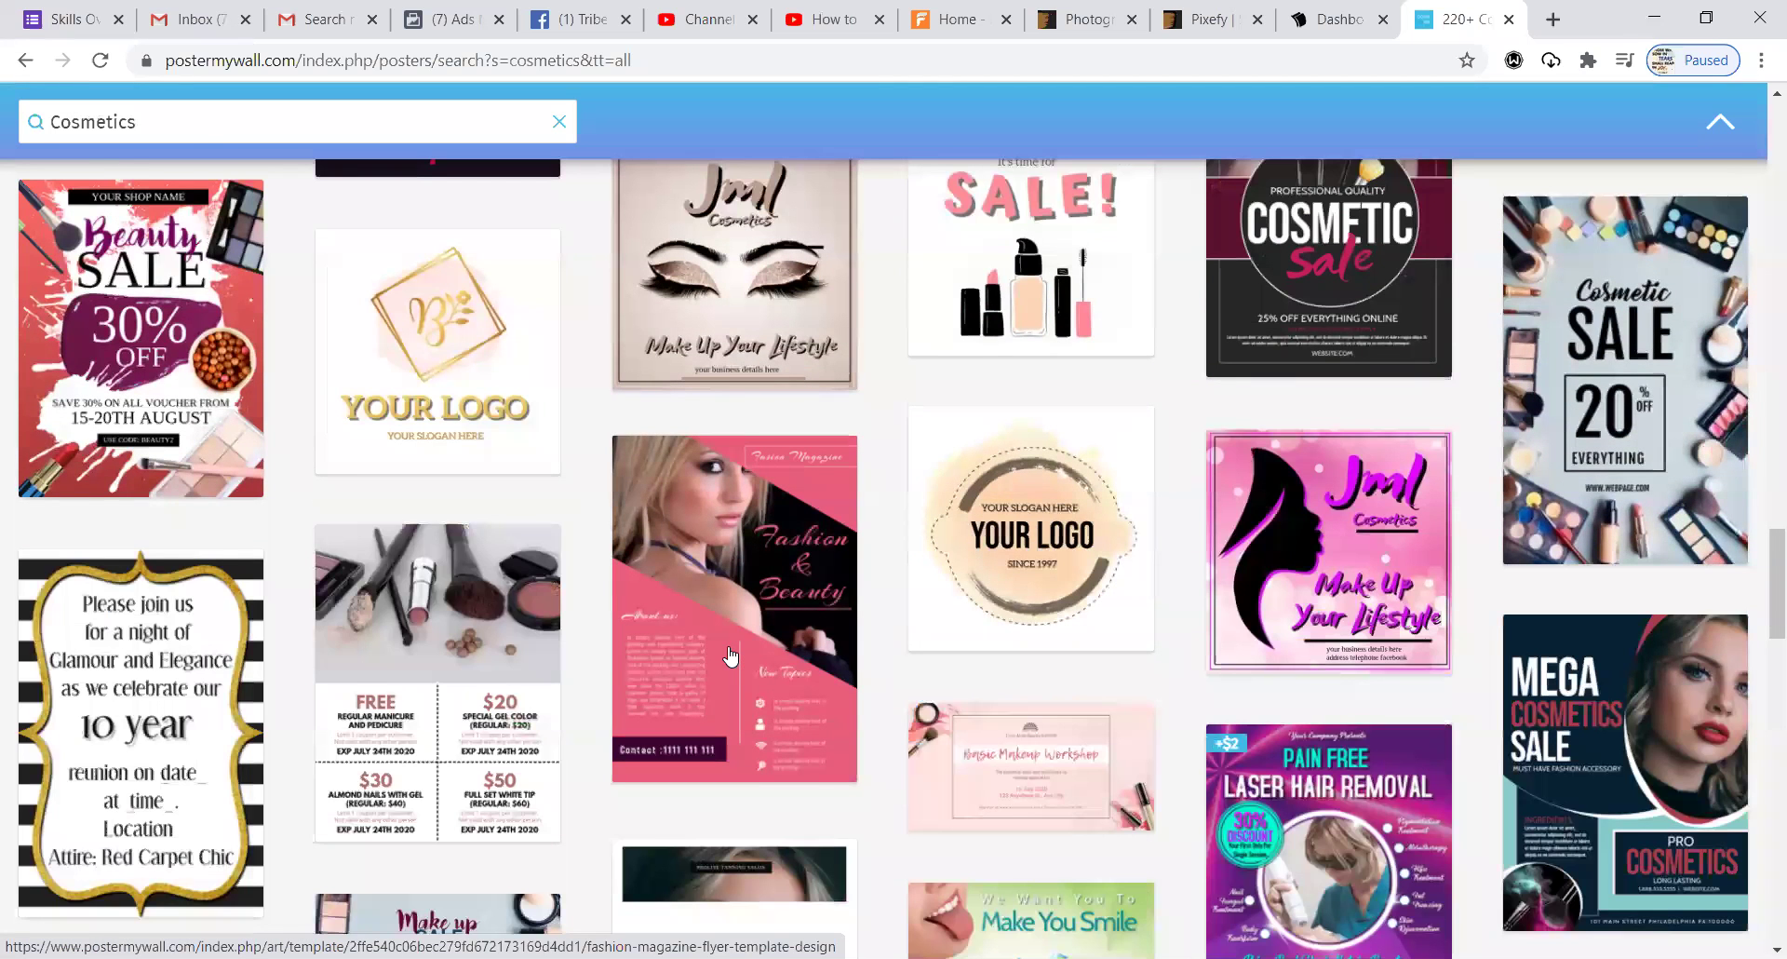
pyautogui.scroll(5, 731, 657)
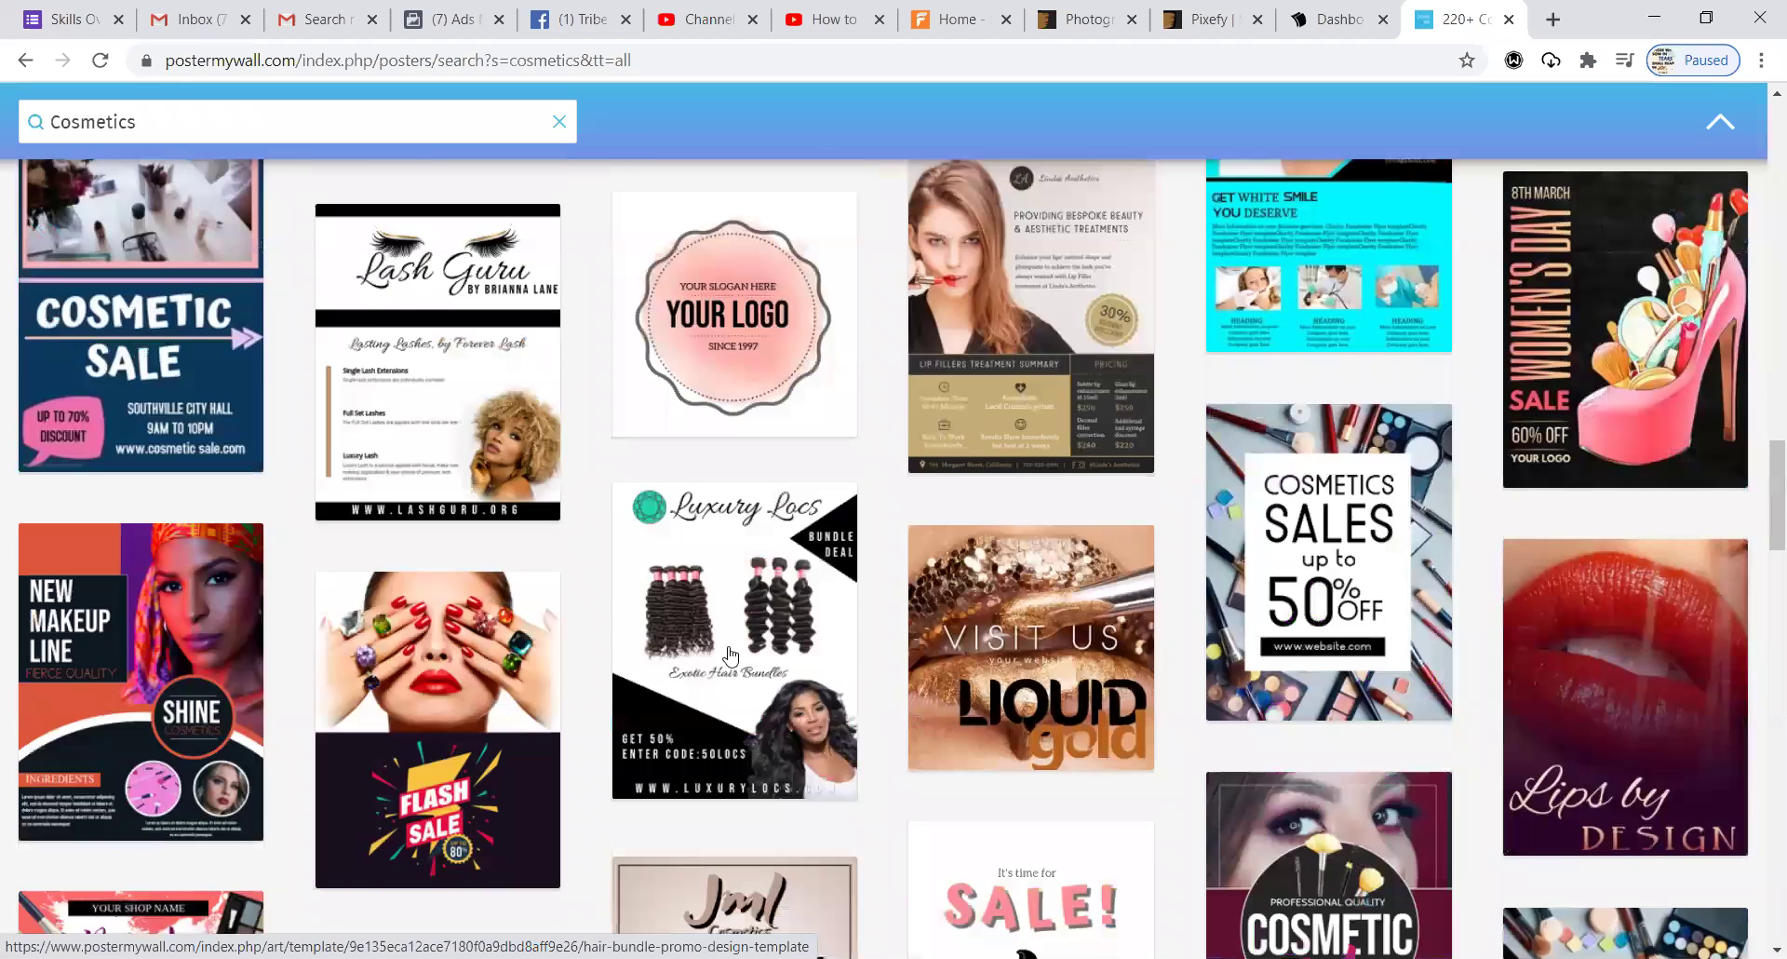
pyautogui.scroll(5, 730, 657)
pyautogui.scroll(10, 730, 657)
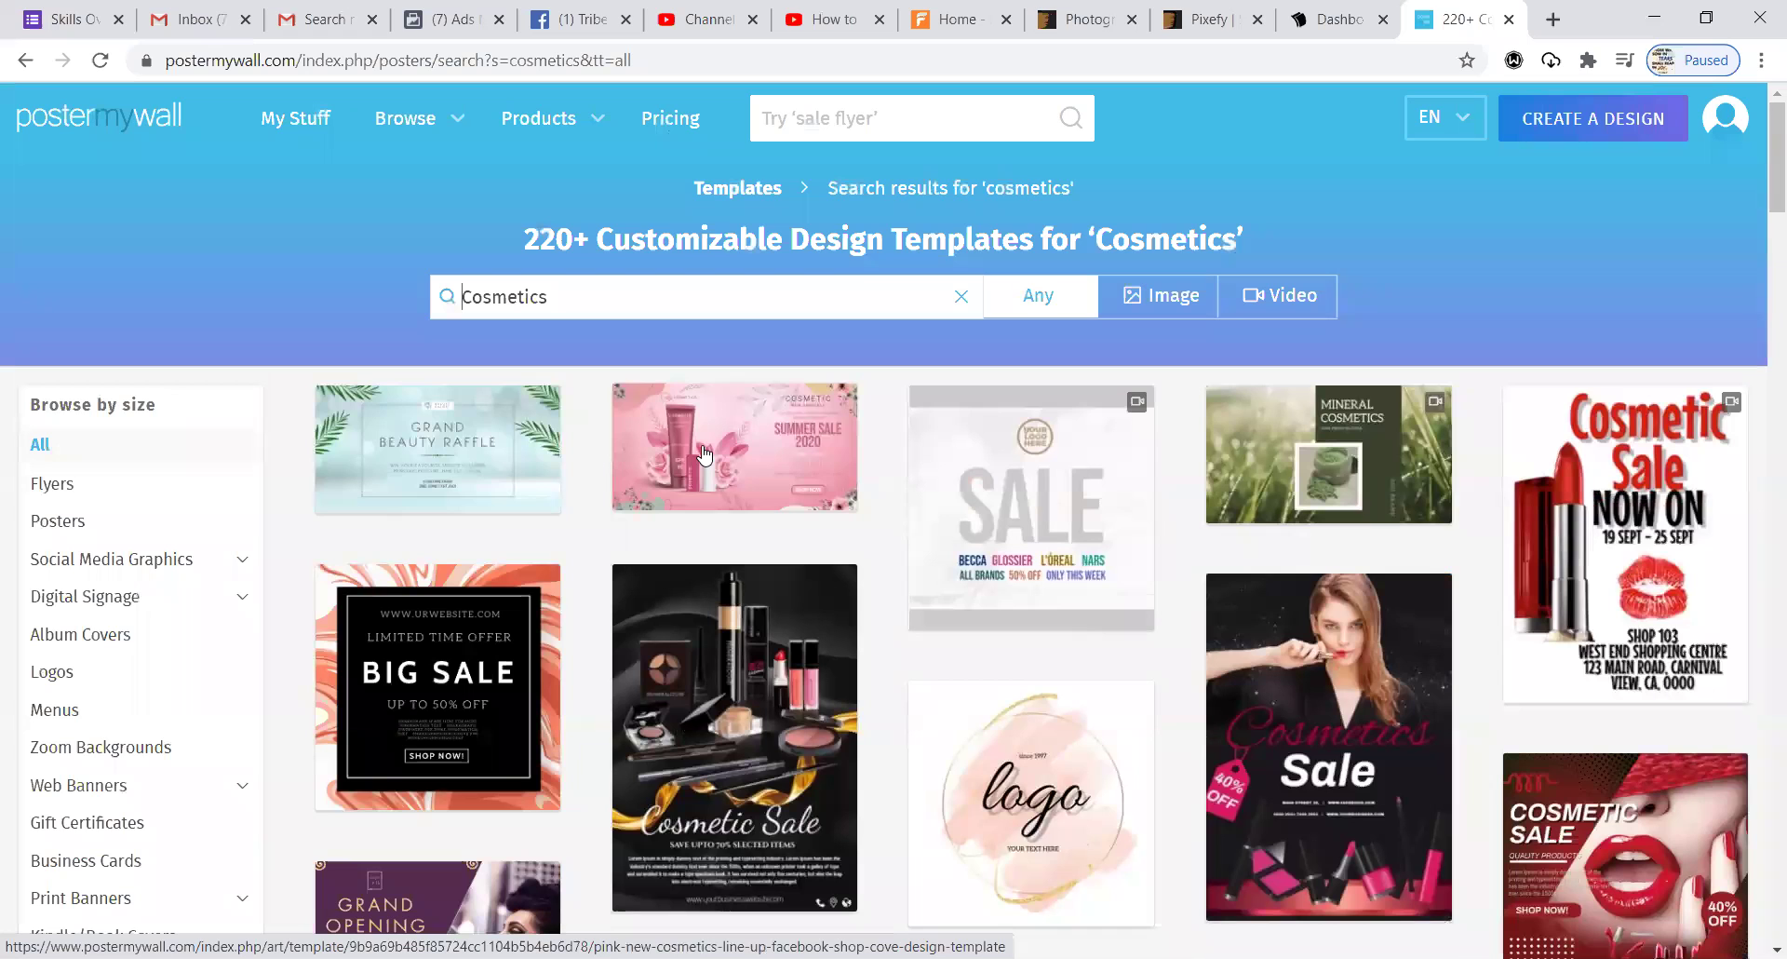
# - Open the pink "Summer Sale 2020" cosmetics template's page in a new tab, and open the template for customizing in the current tab
pyautogui.rightClick(786, 454)
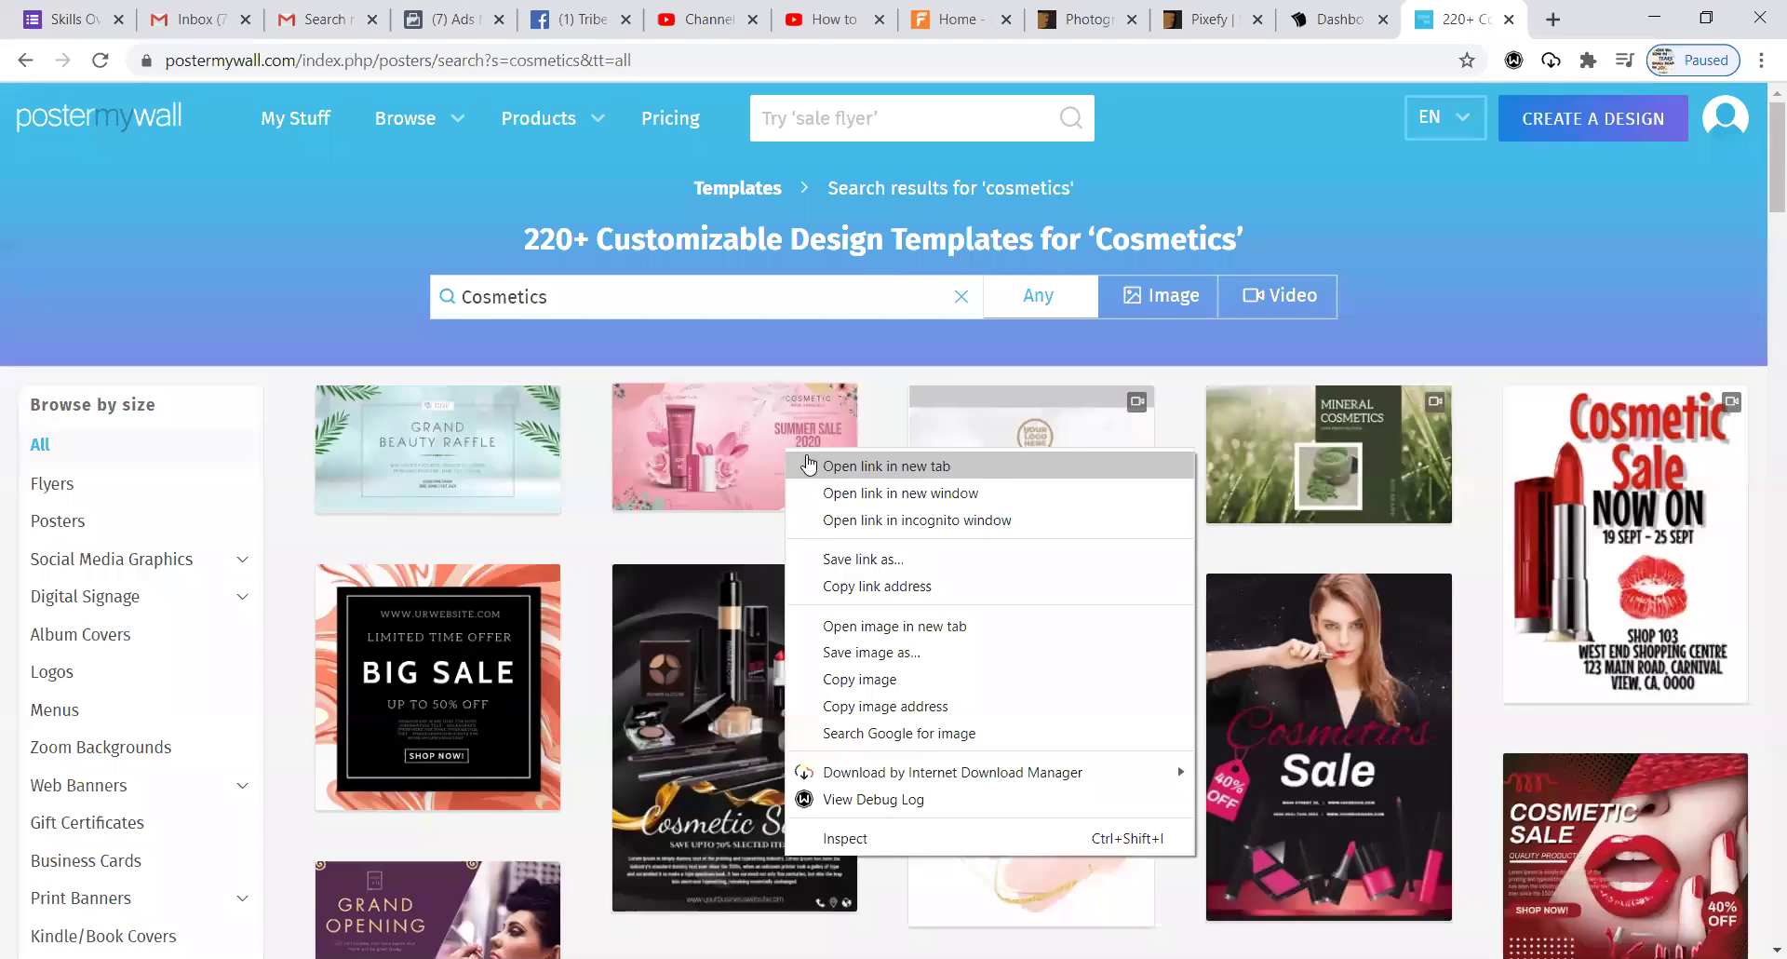
pyautogui.click(809, 464)
pyautogui.rightClick(806, 454)
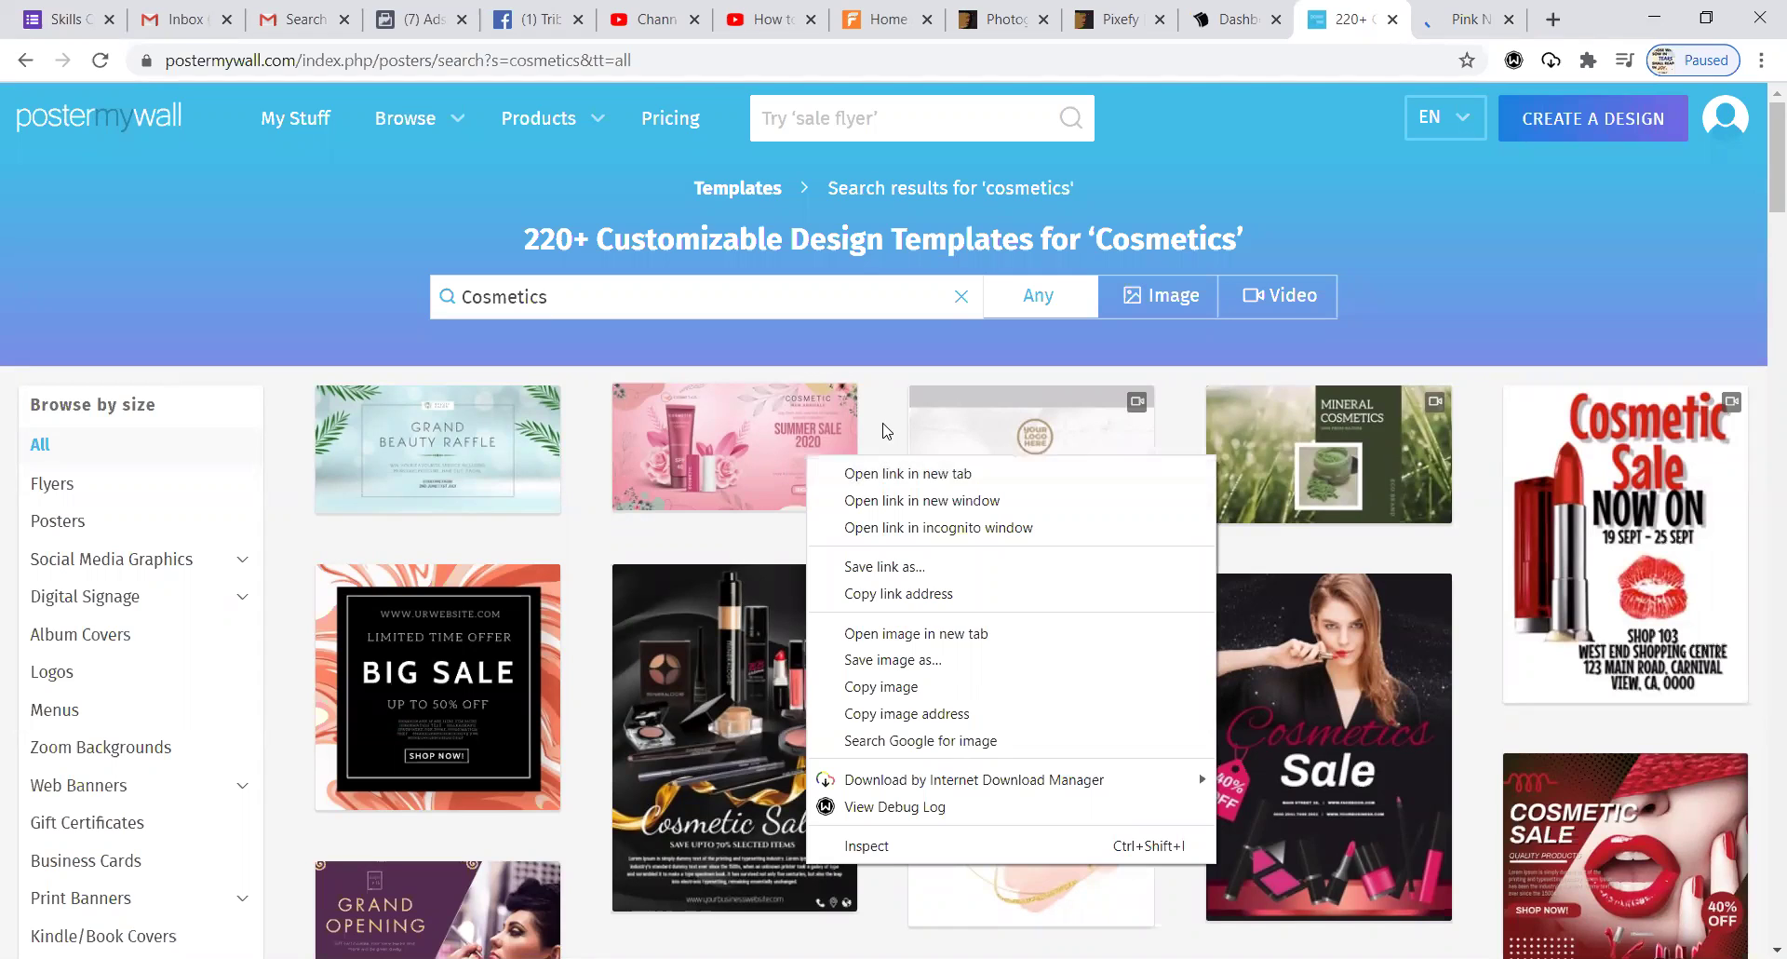
pyautogui.click(1085, 179)
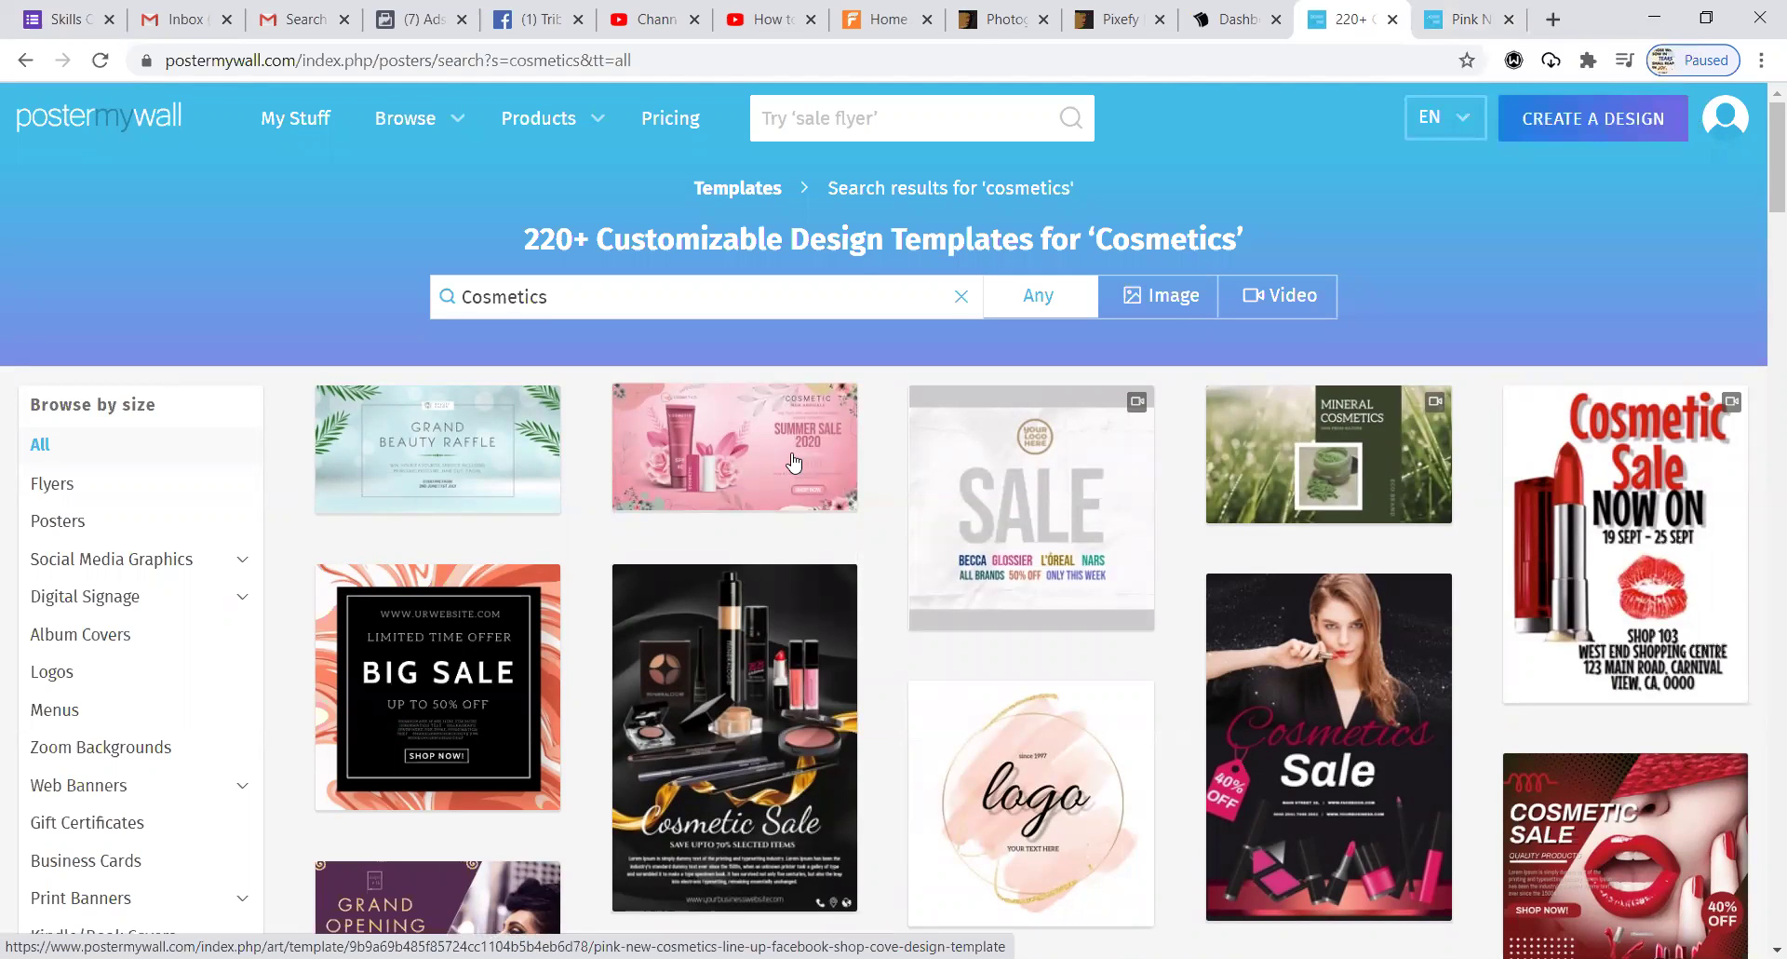
pyautogui.click(794, 463)
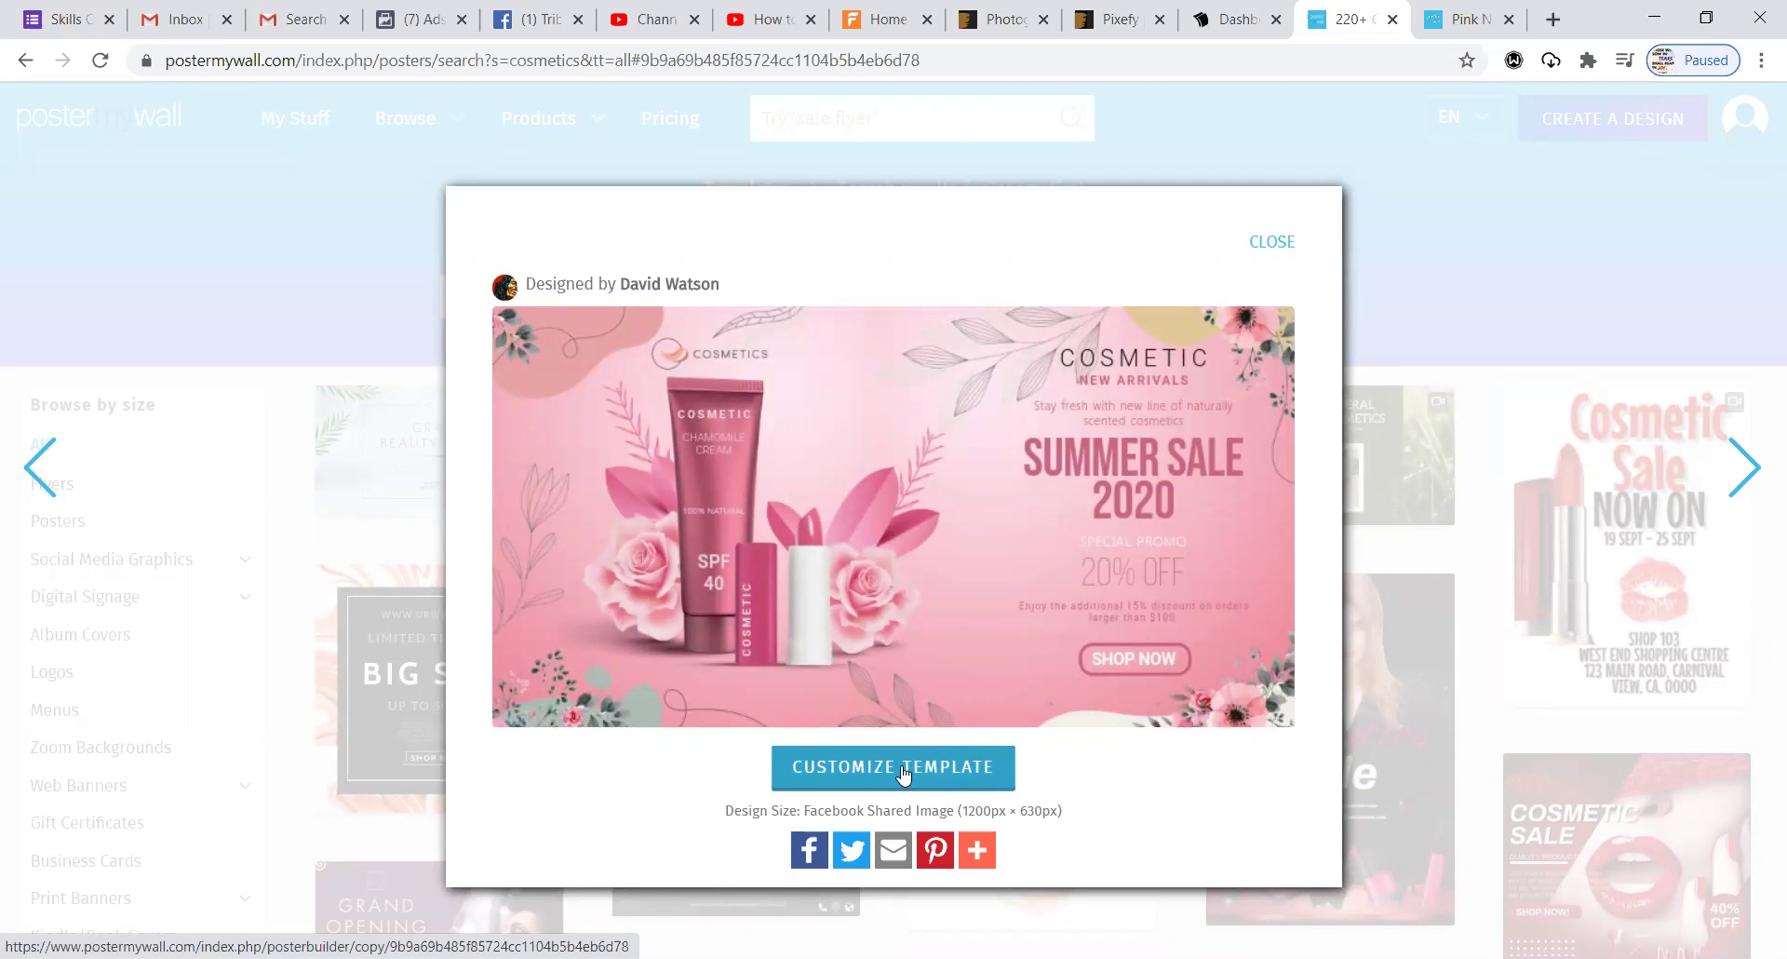
pyautogui.click(903, 772)
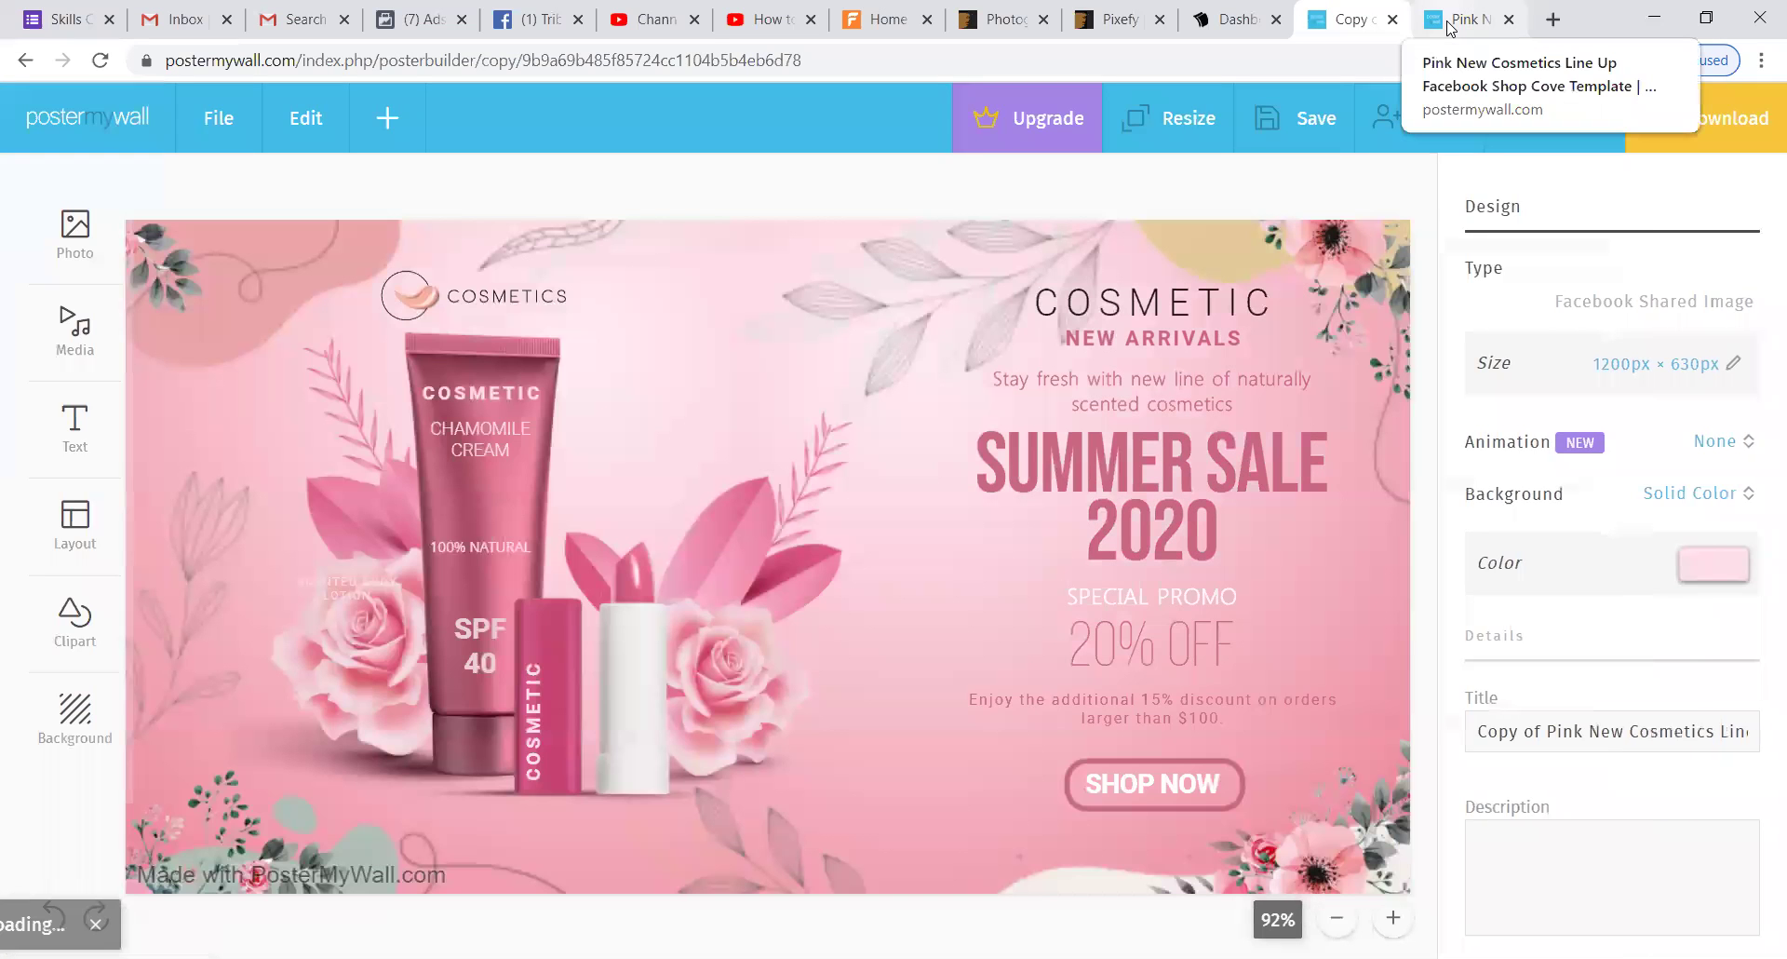
# - Look through the similar design templates on the pink cosmetics template's page in the other tab
pyautogui.click(1449, 26)
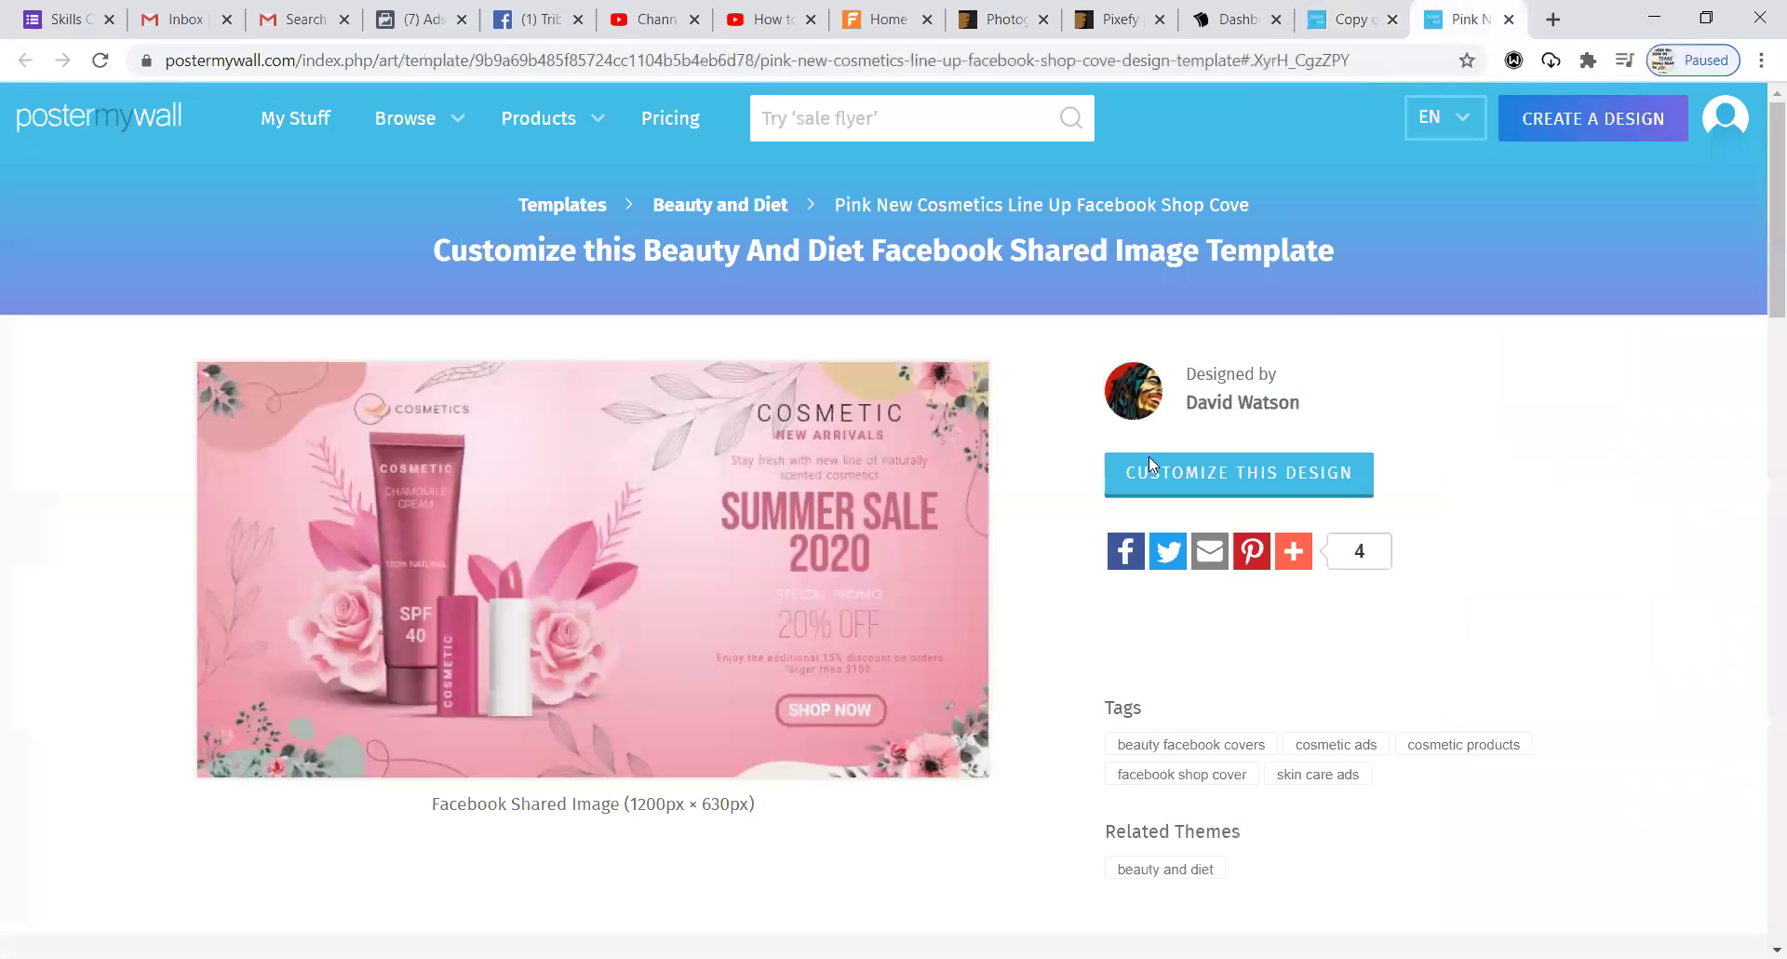
pyautogui.scroll(-7, 954, 716)
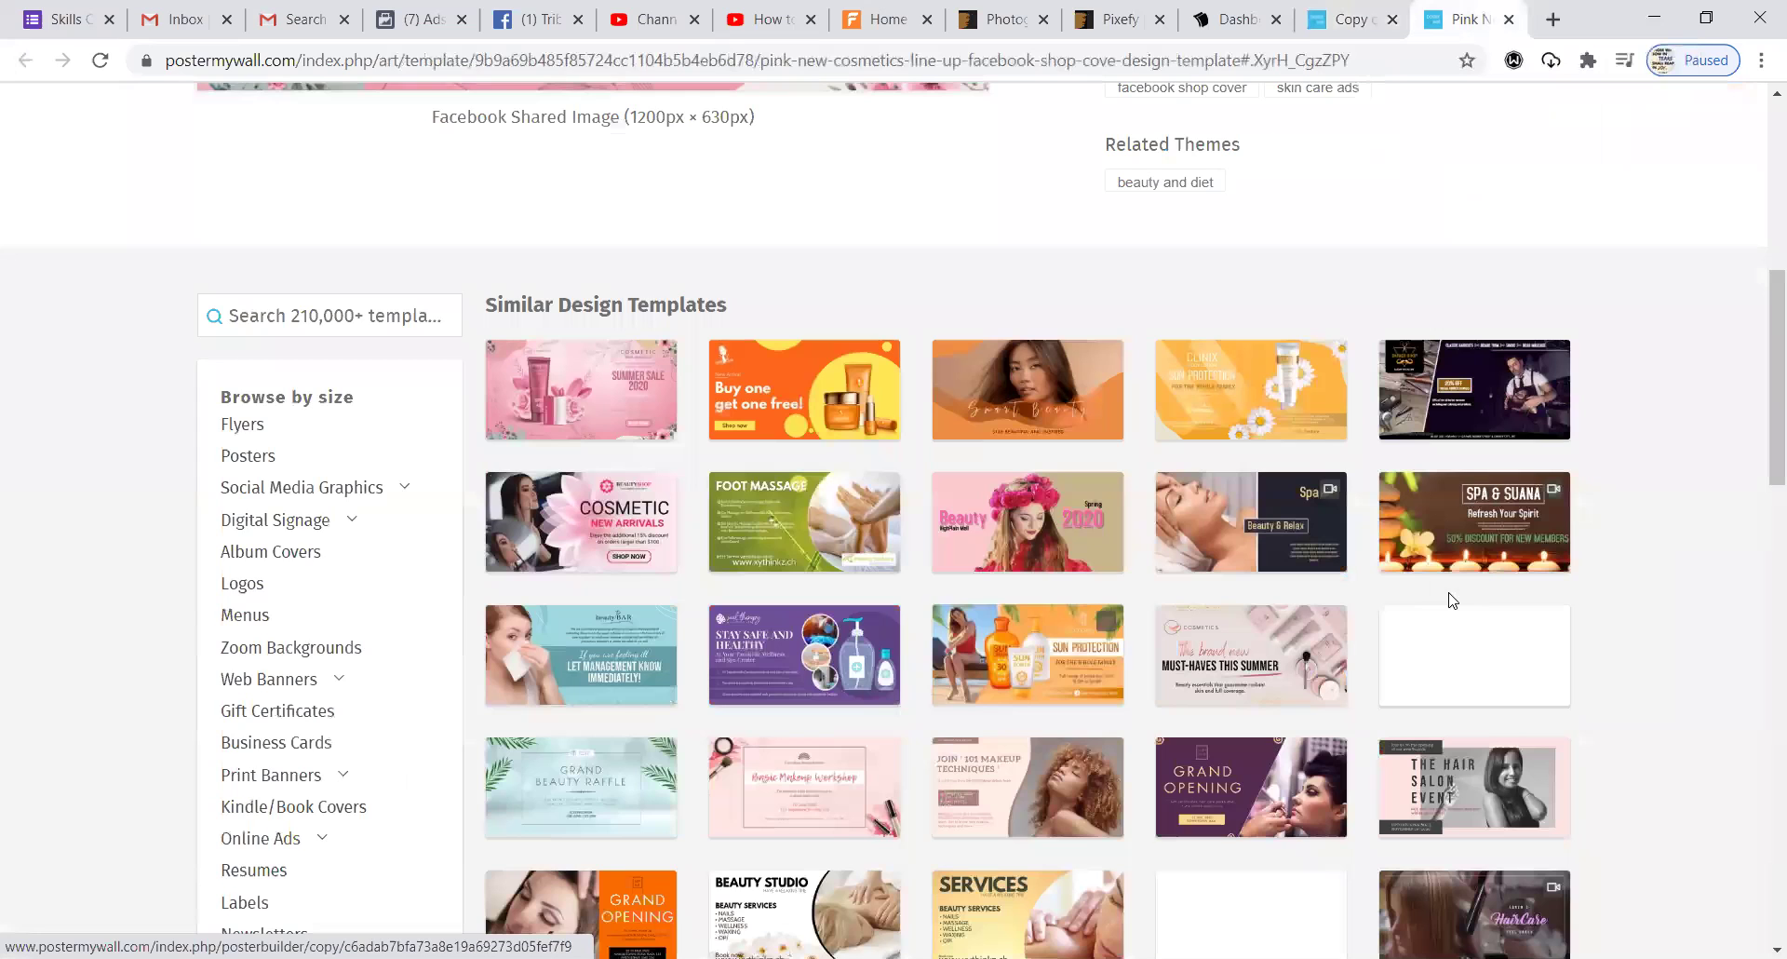
pyautogui.scroll(-1, 1694, 615)
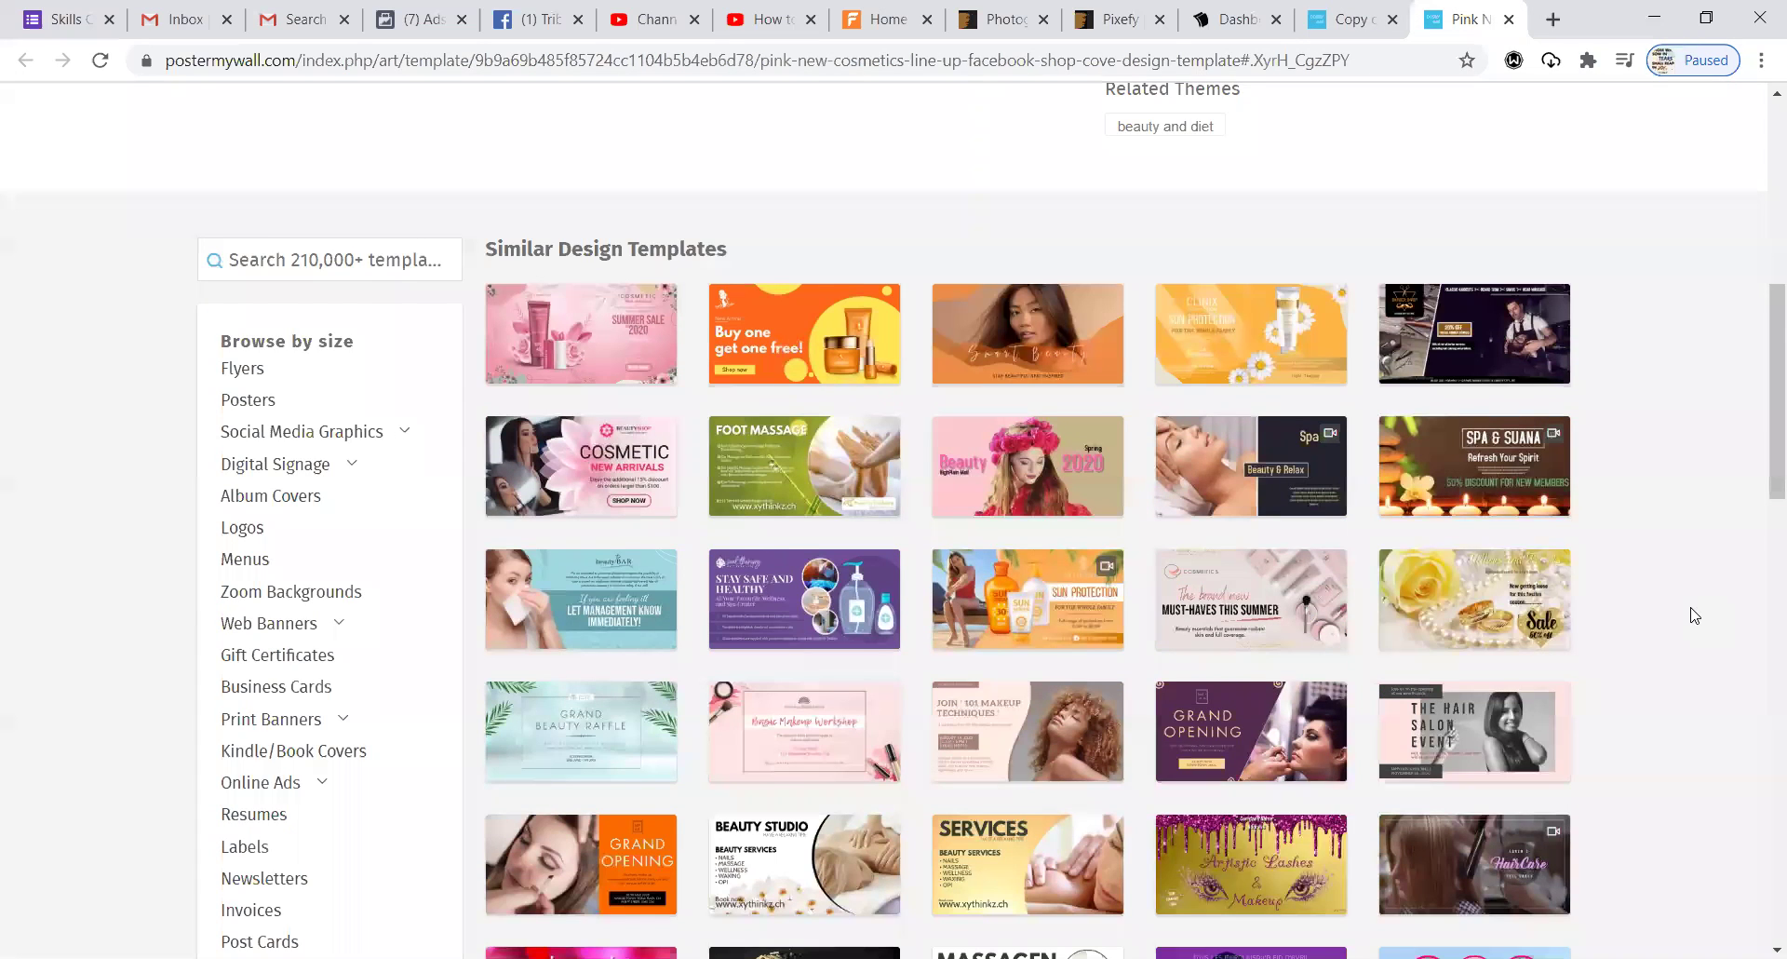
pyautogui.scroll(-3, 1694, 615)
pyautogui.scroll(-4, 1694, 615)
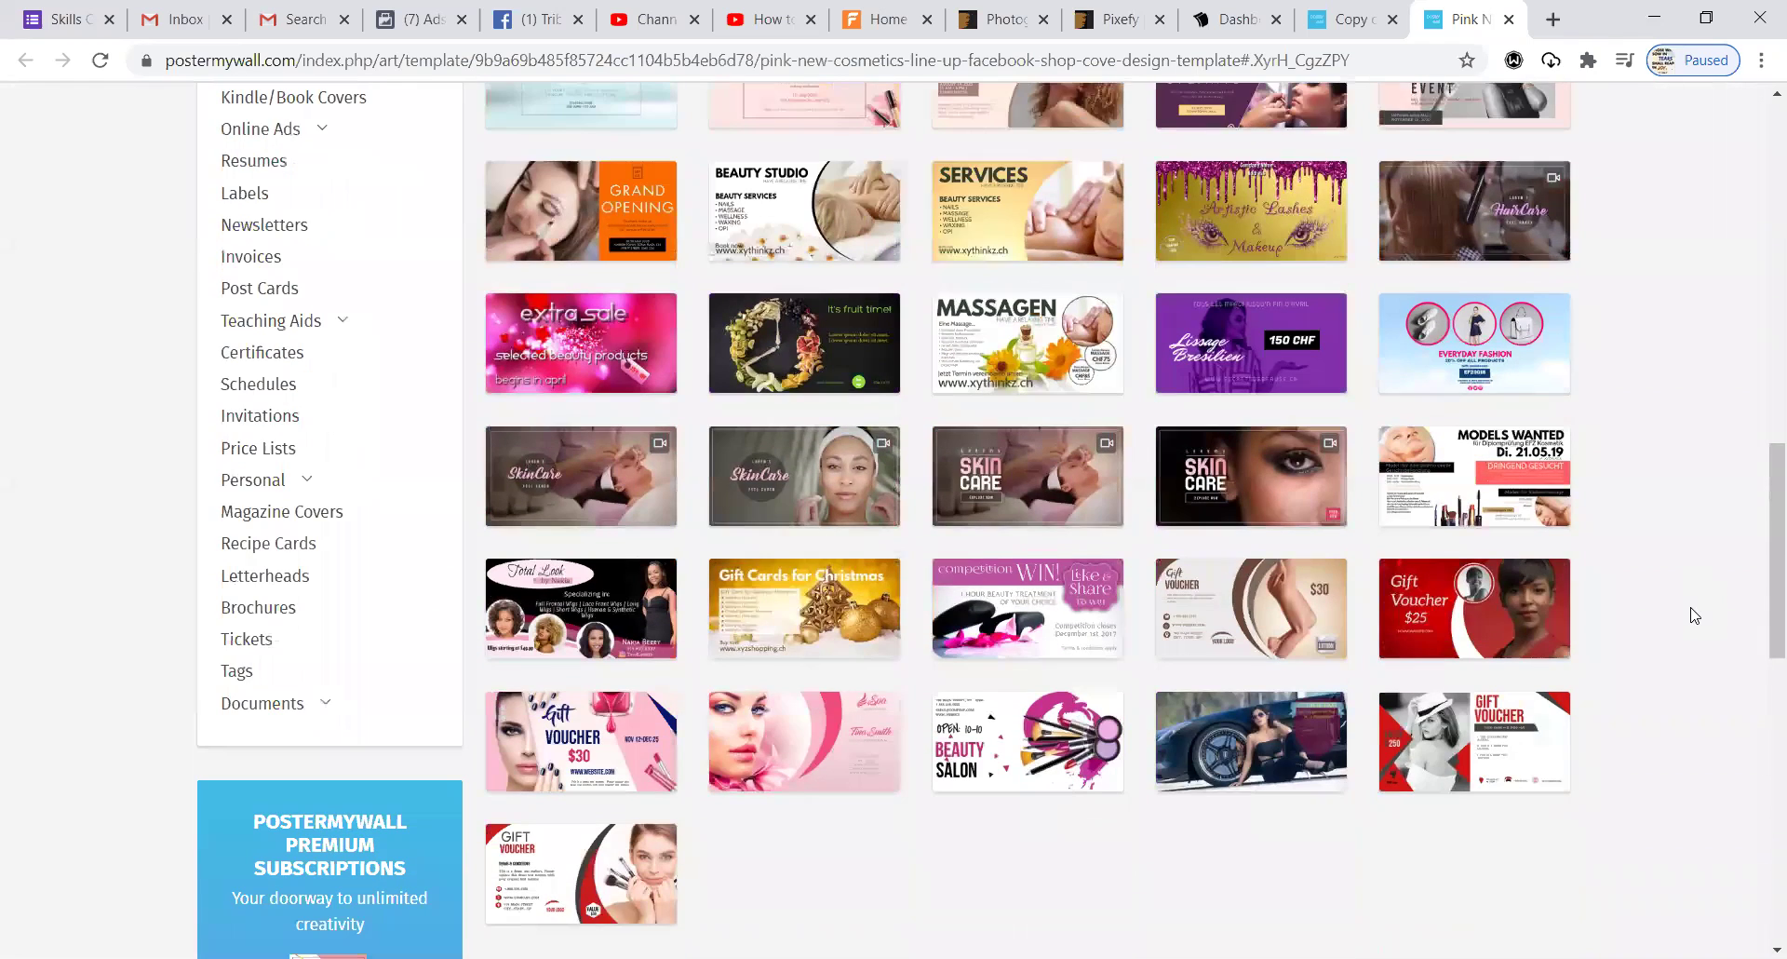
pyautogui.scroll(-3, 1695, 615)
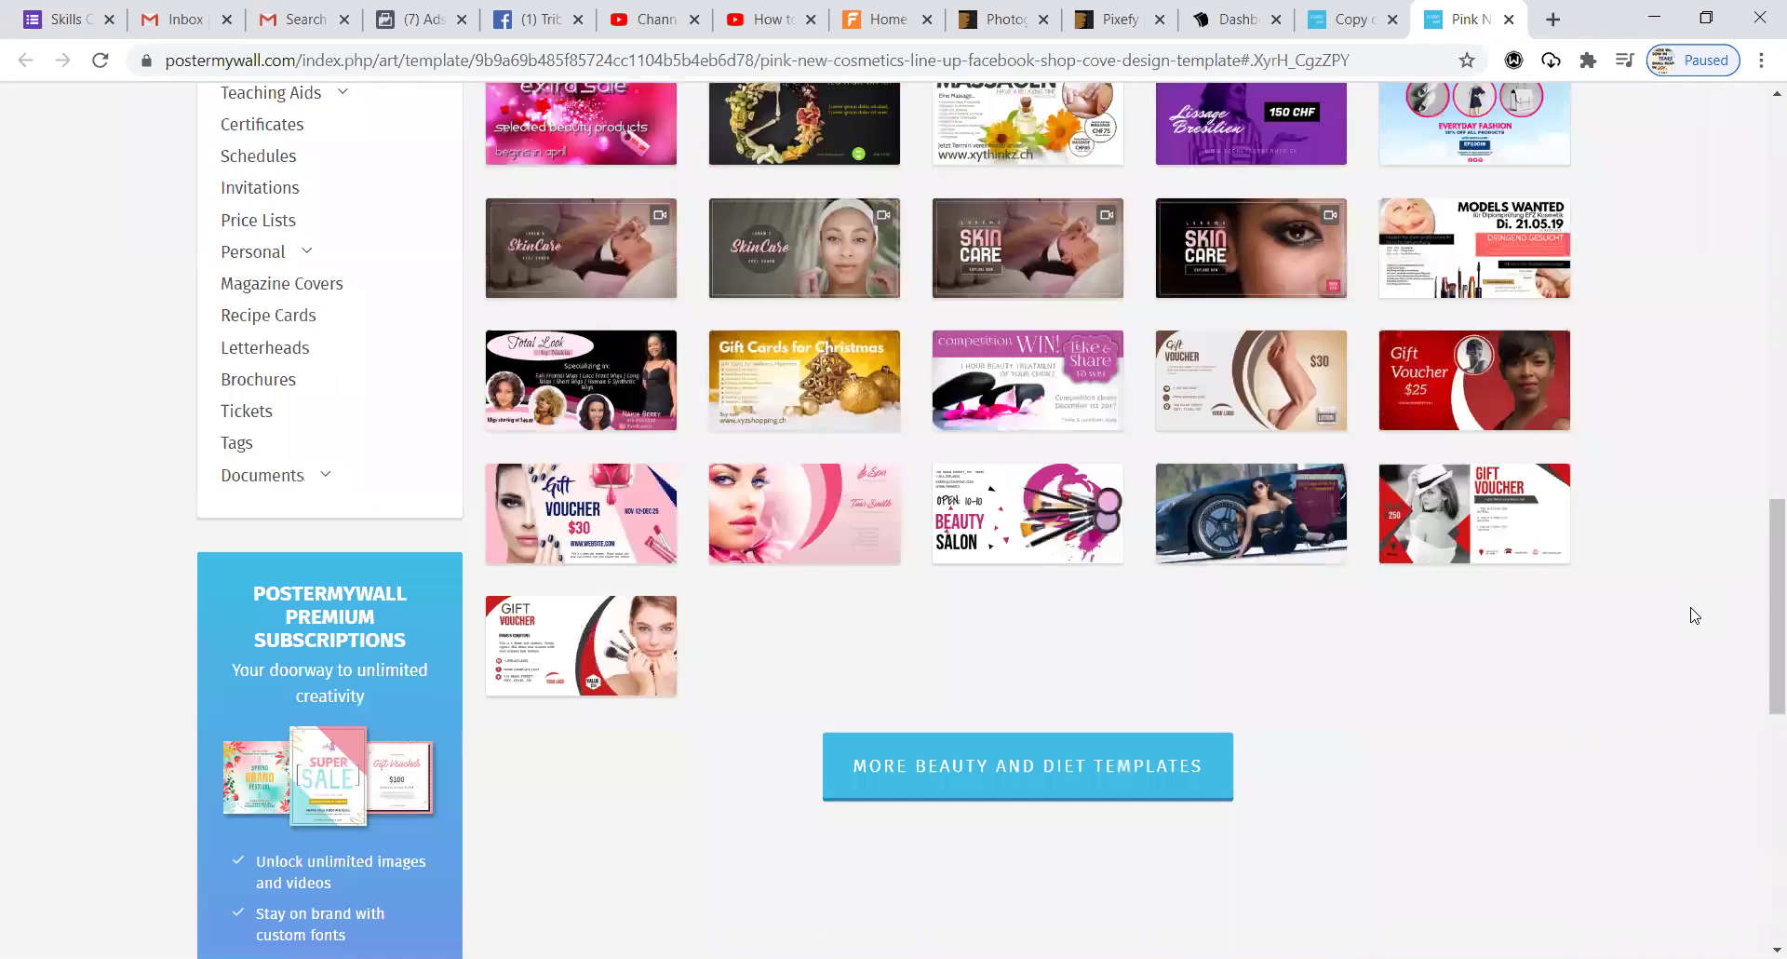
pyautogui.scroll(3, 1694, 616)
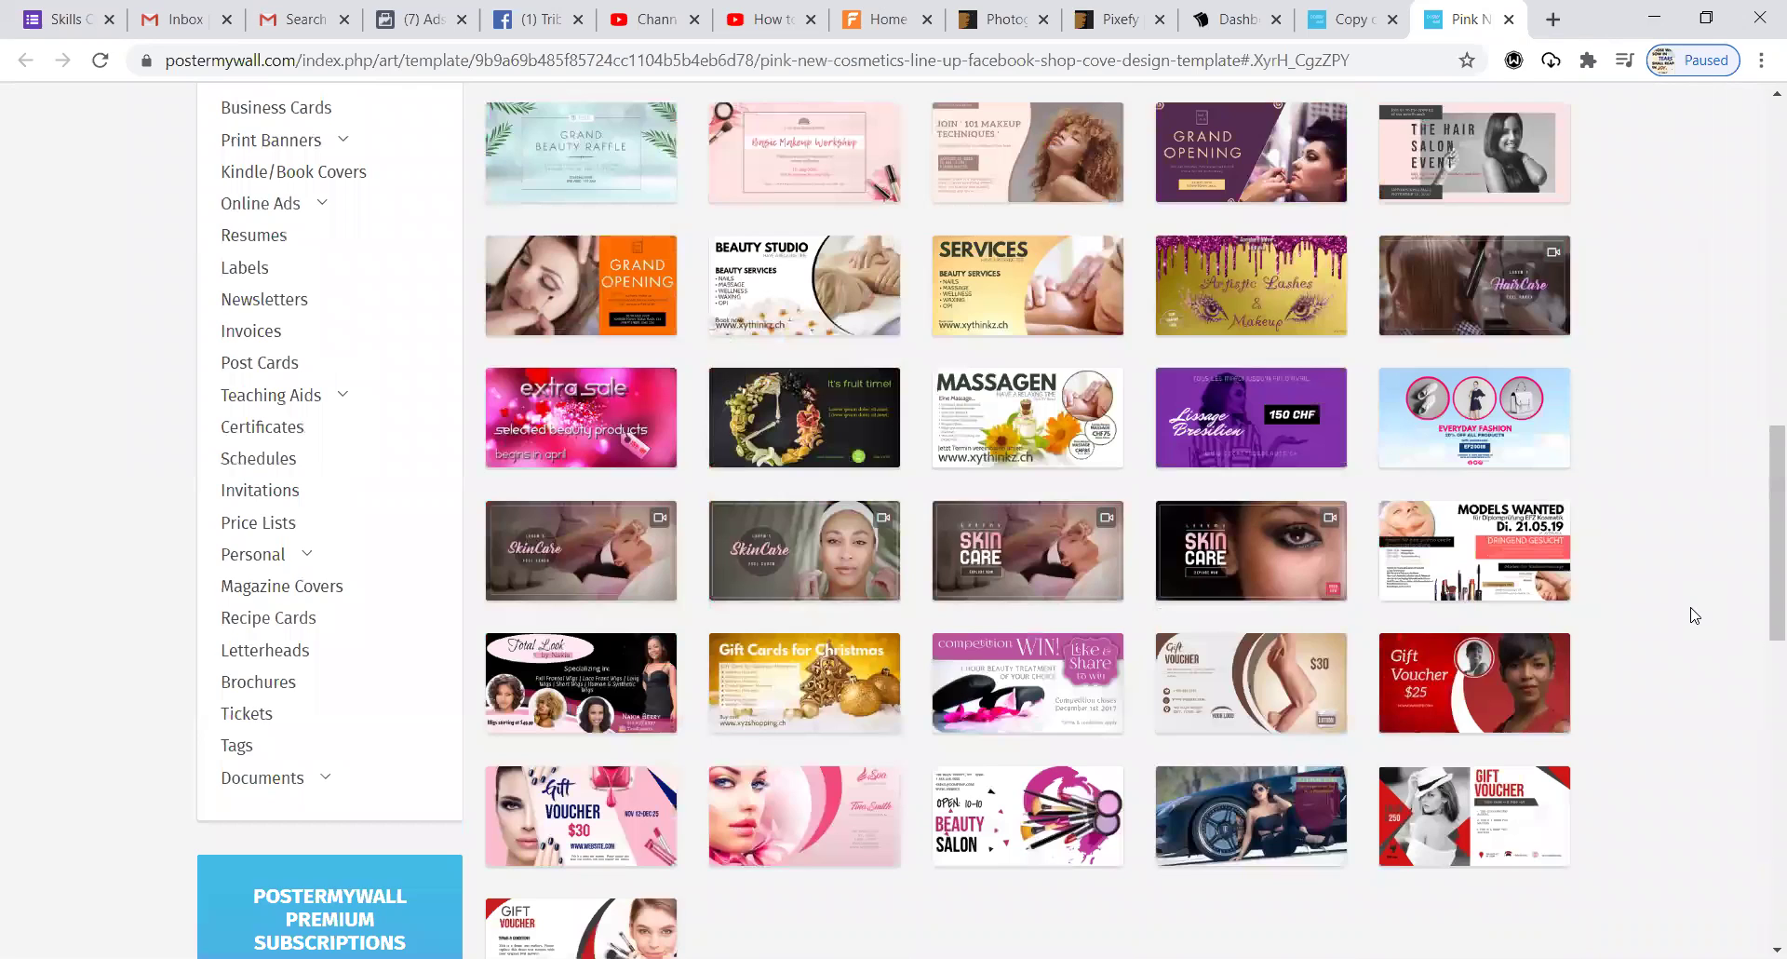
pyautogui.scroll(5, 1694, 615)
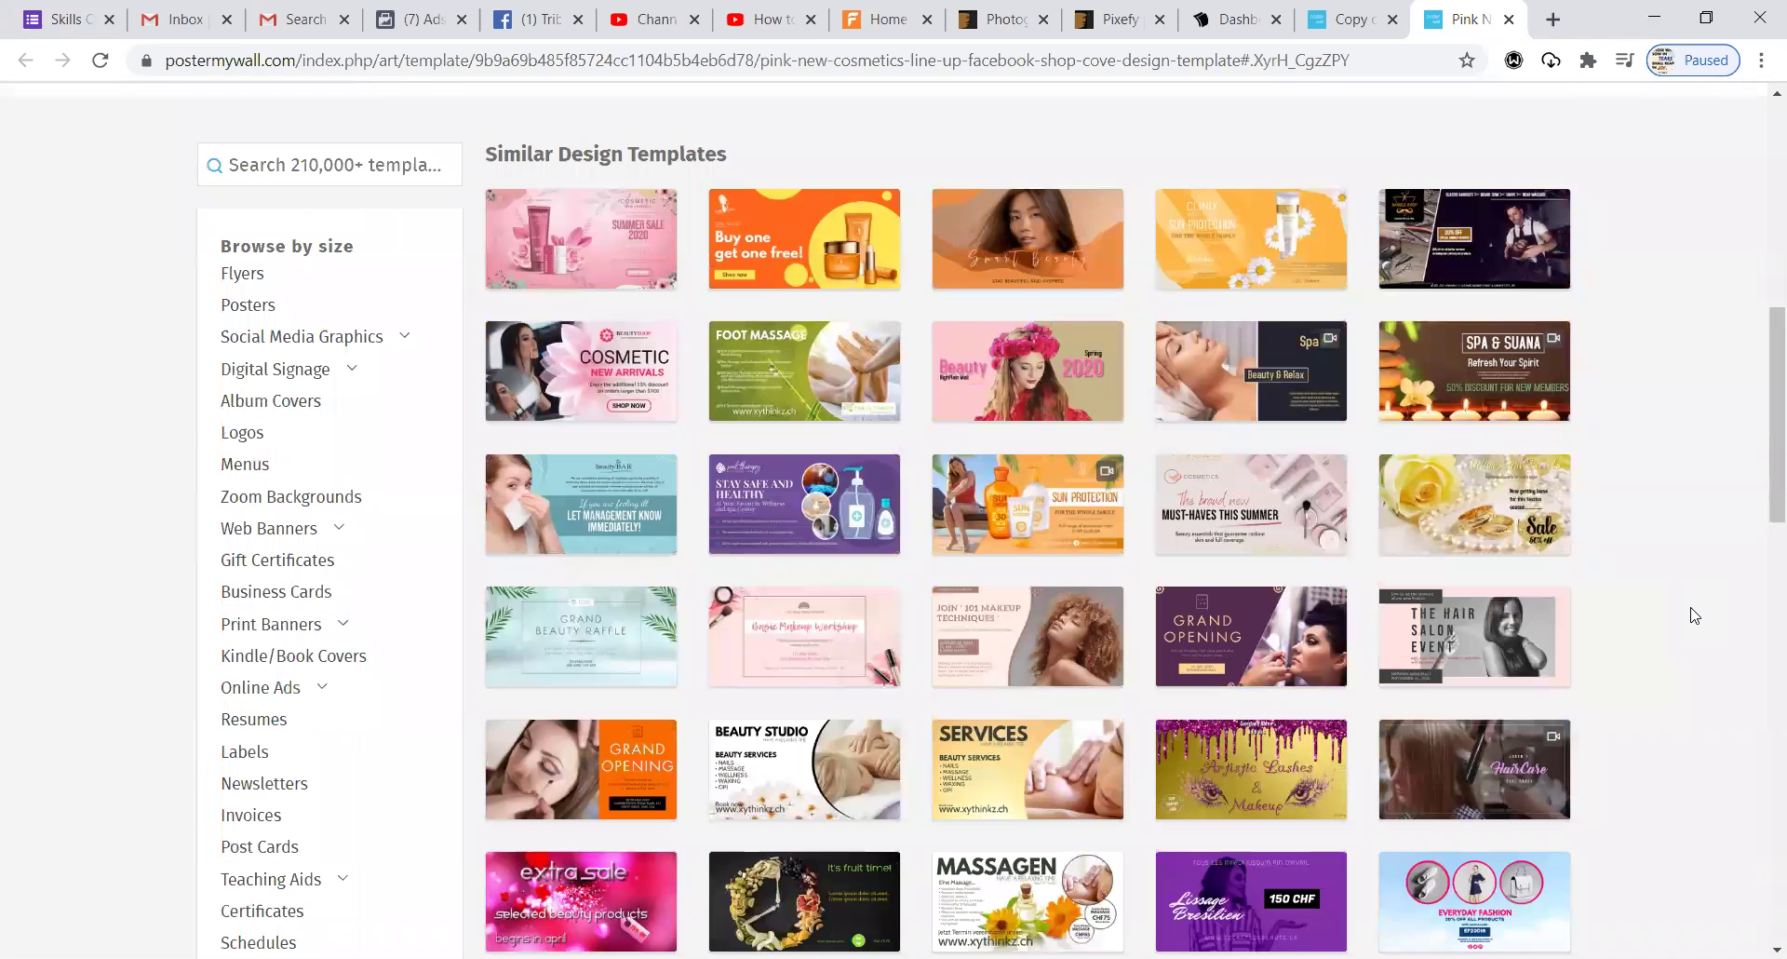
pyautogui.scroll(3, 1694, 615)
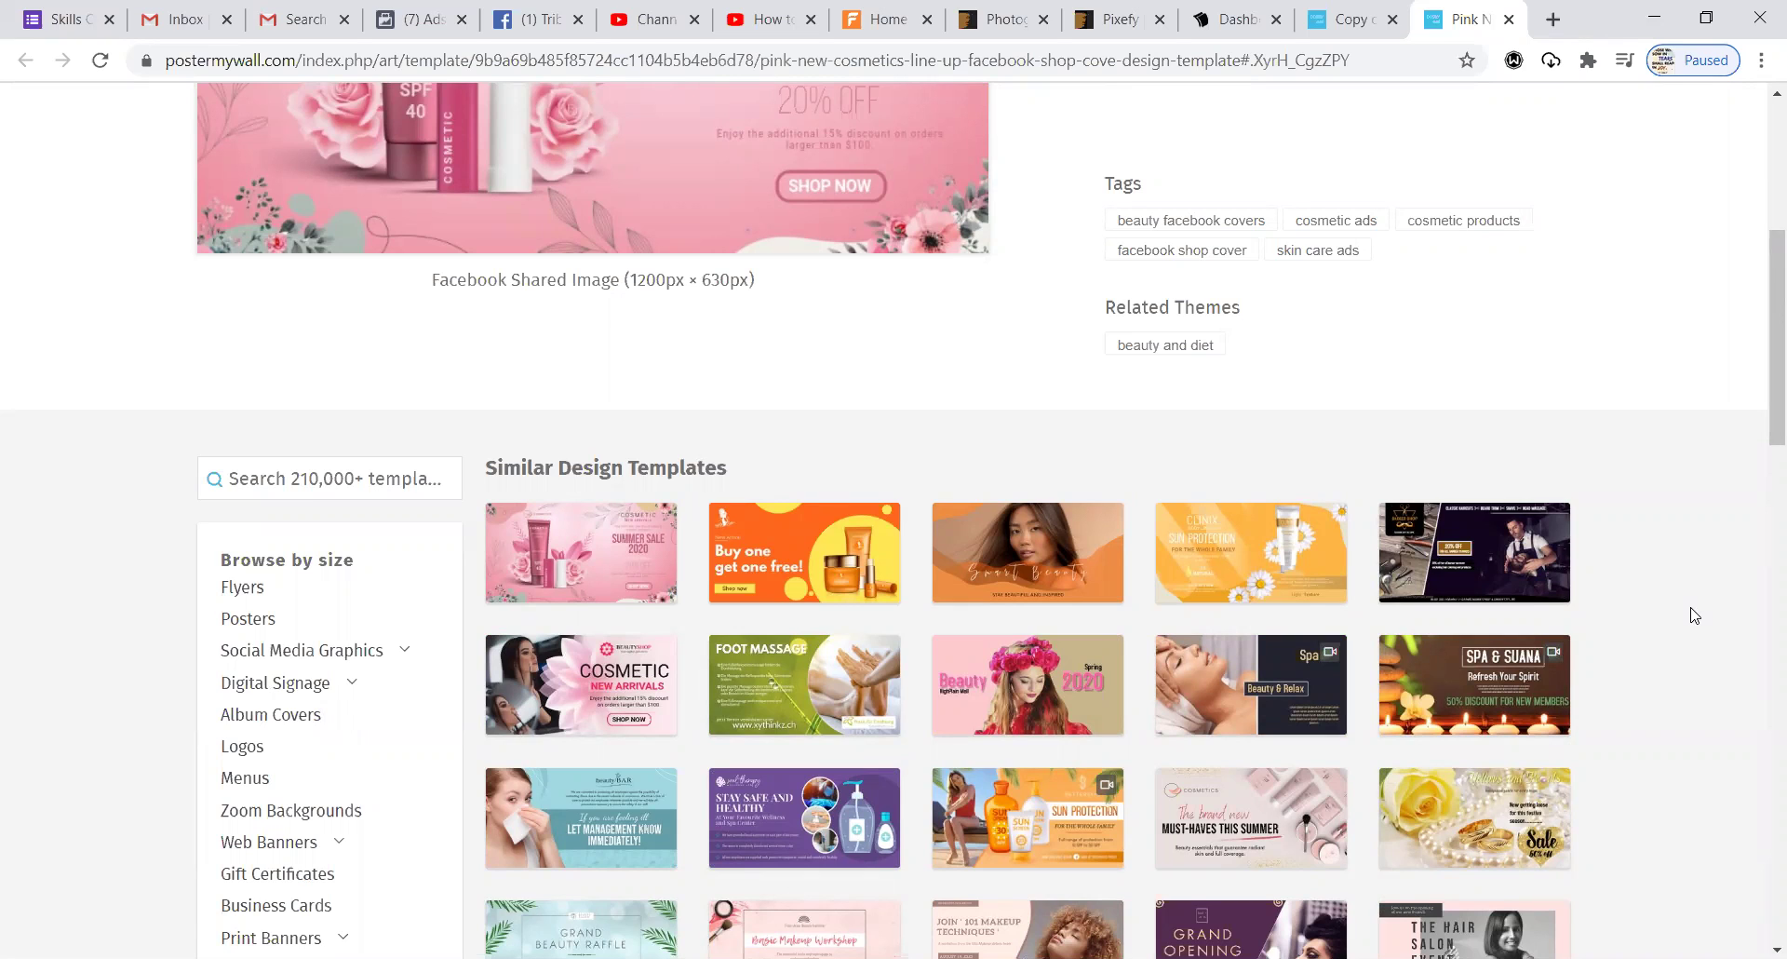
pyautogui.scroll(3, 1331, 359)
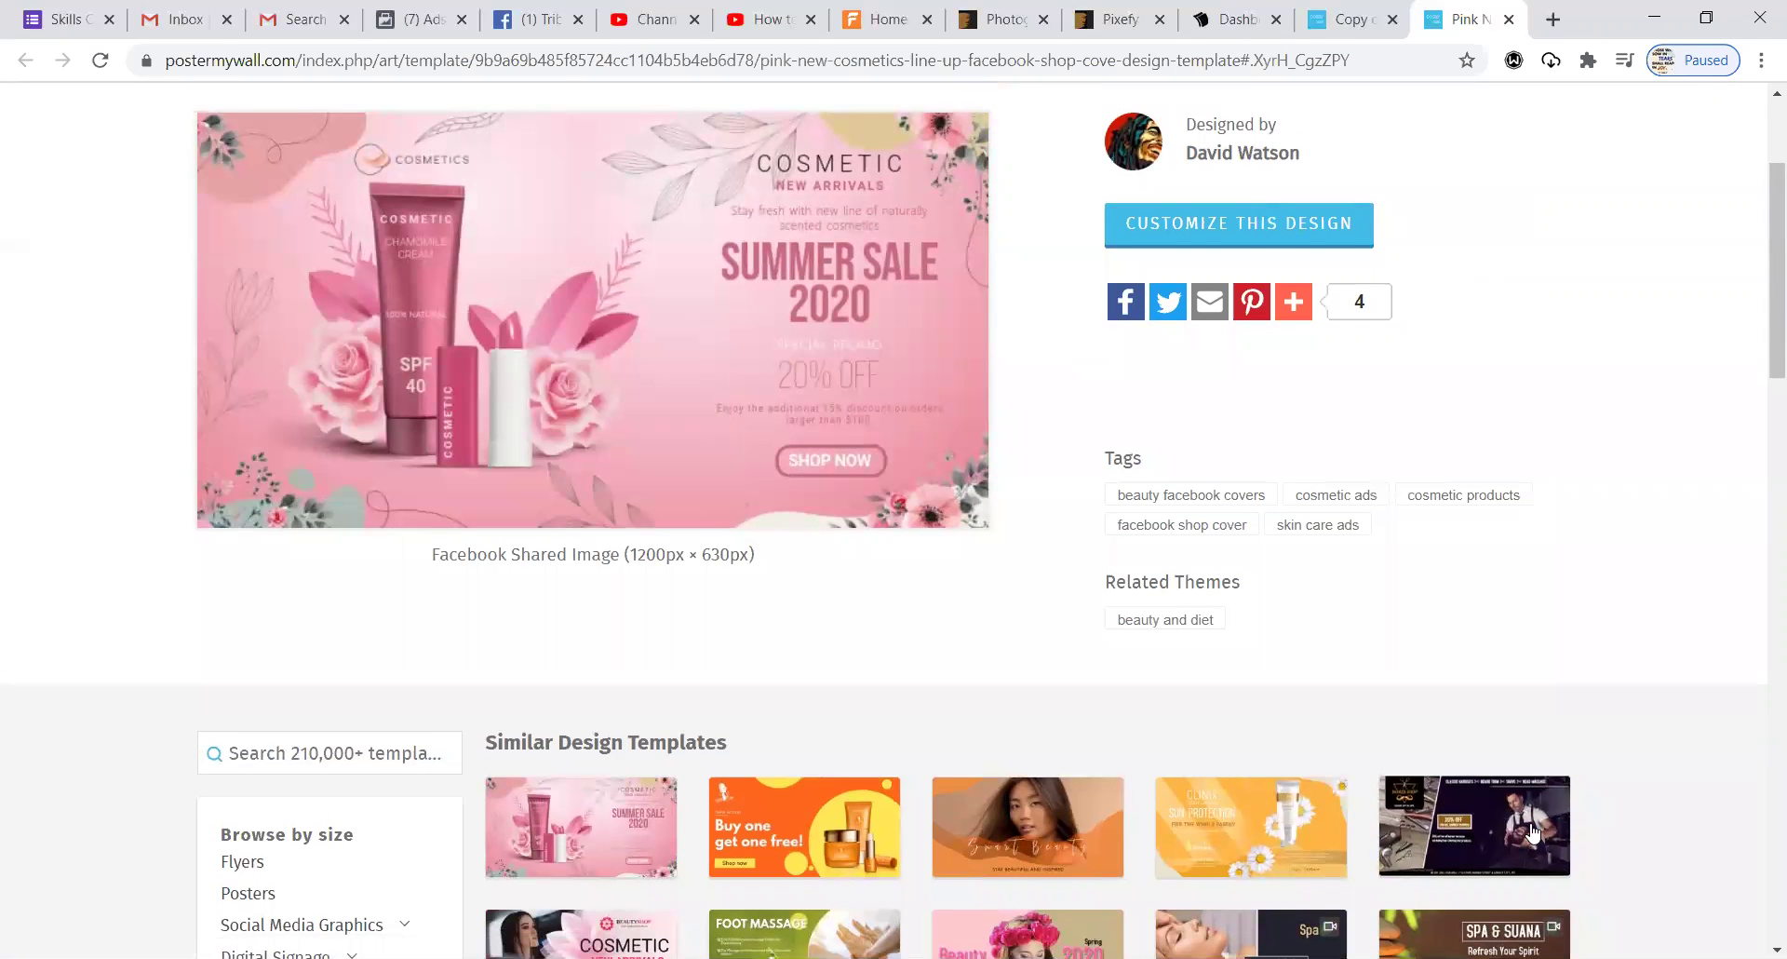
pyautogui.scroll(-5, 1534, 831)
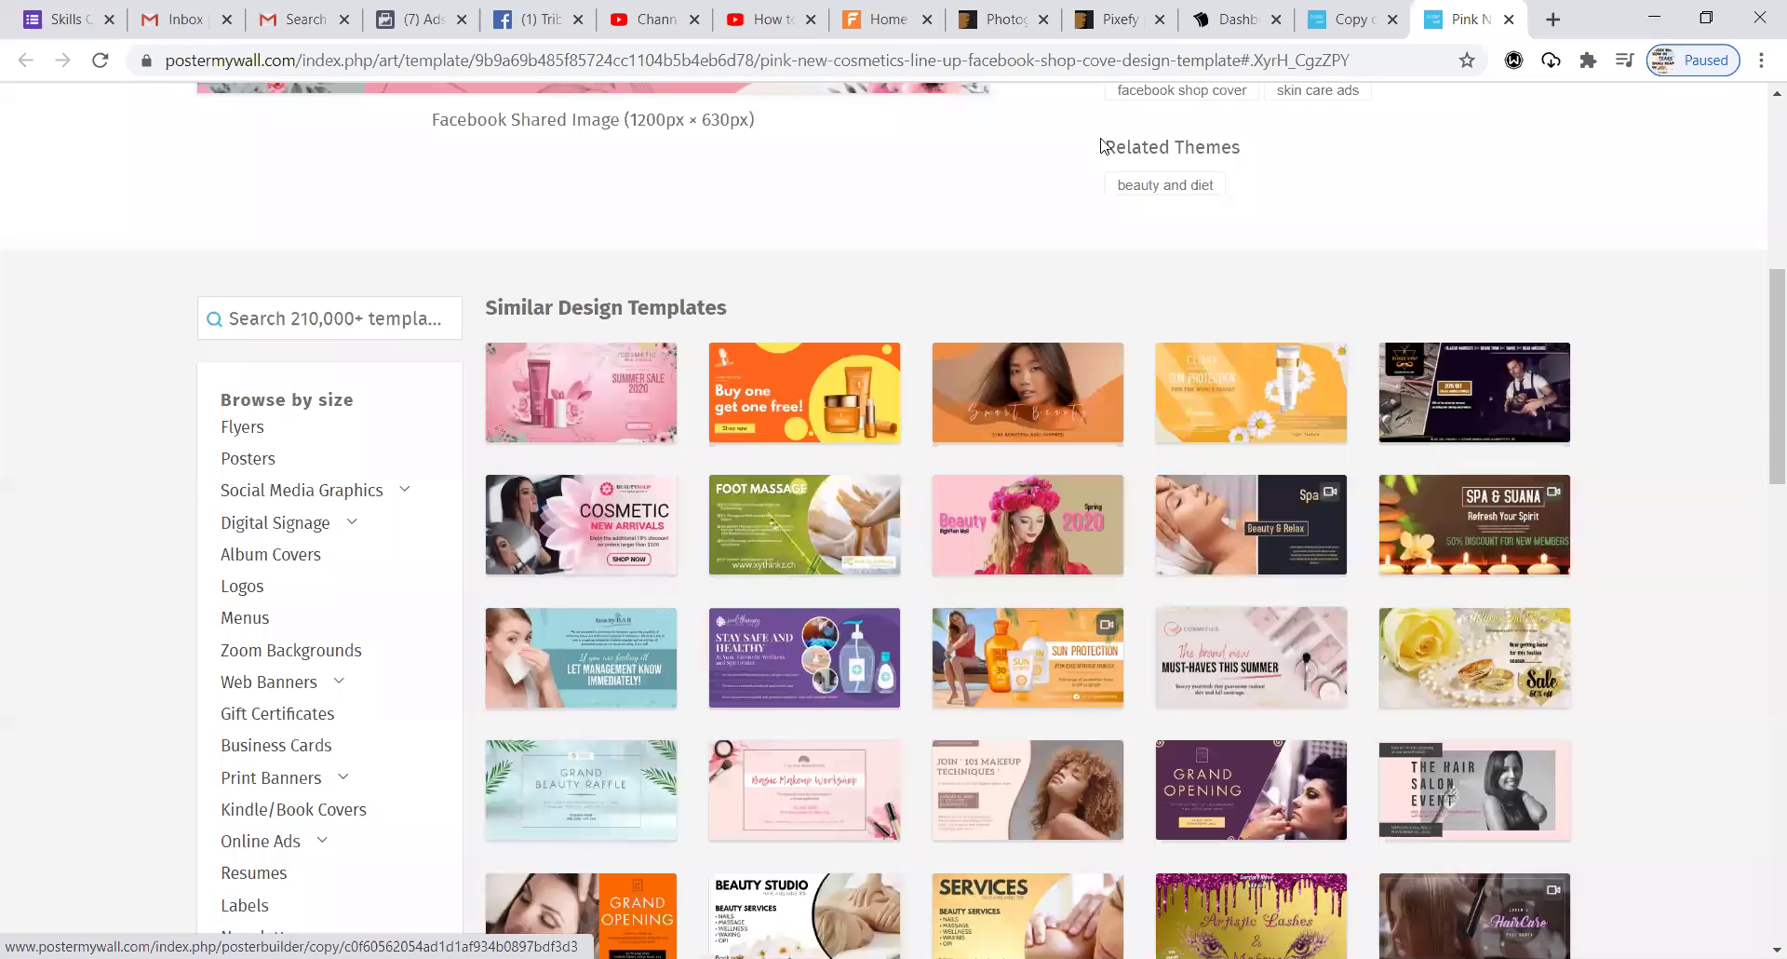
# - Back in the design editor, replace the "SPF 40" text on the cream tube with "JK" and "756" on two lines
pyautogui.click(1350, 19)
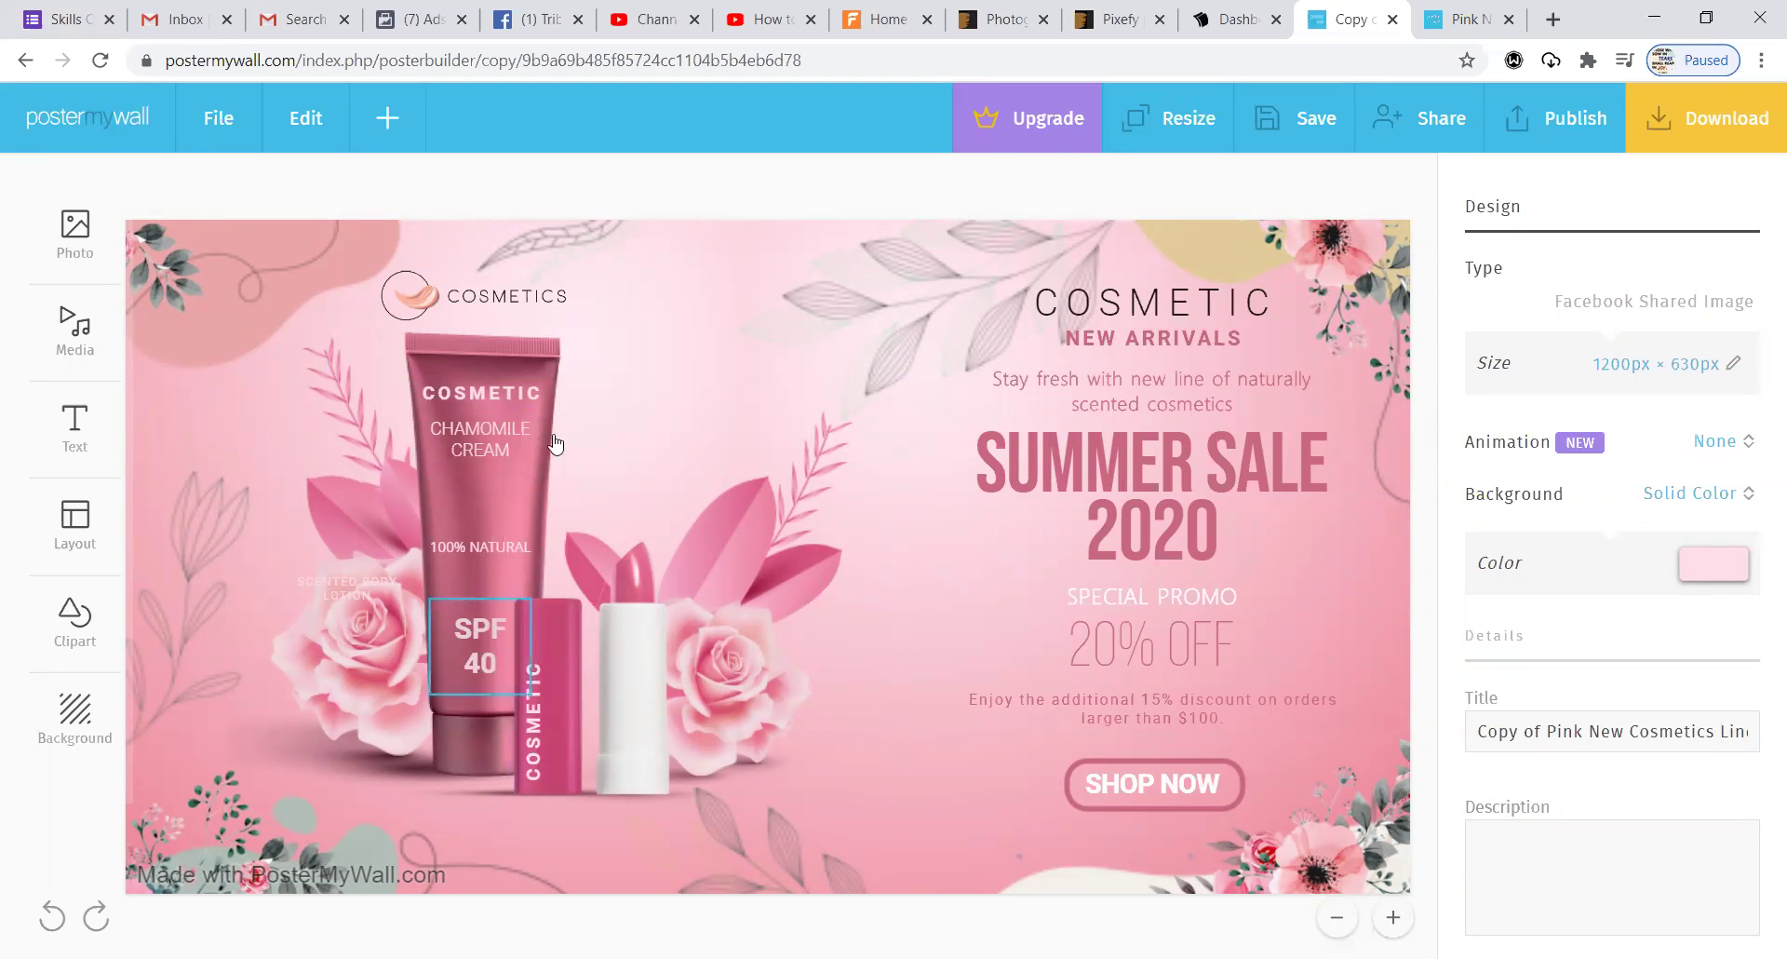
pyautogui.click(476, 654)
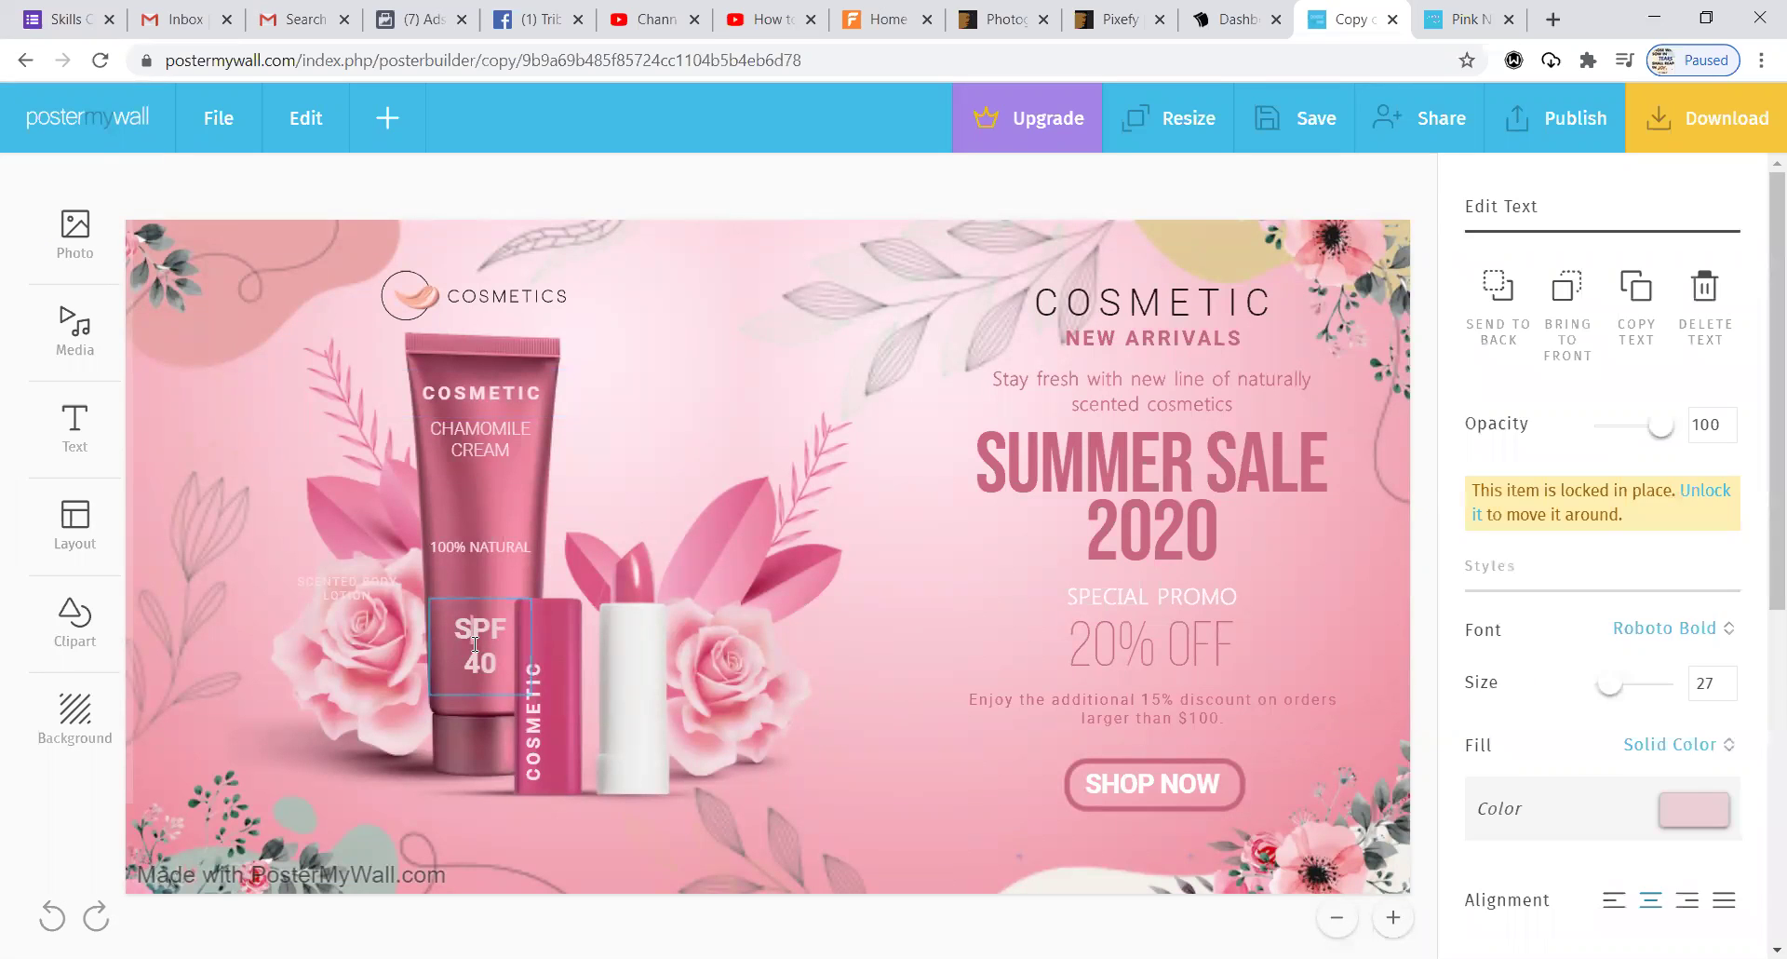
pyautogui.click(479, 670)
pyautogui.moveTo(498, 675); pyautogui.dragTo(449, 629)
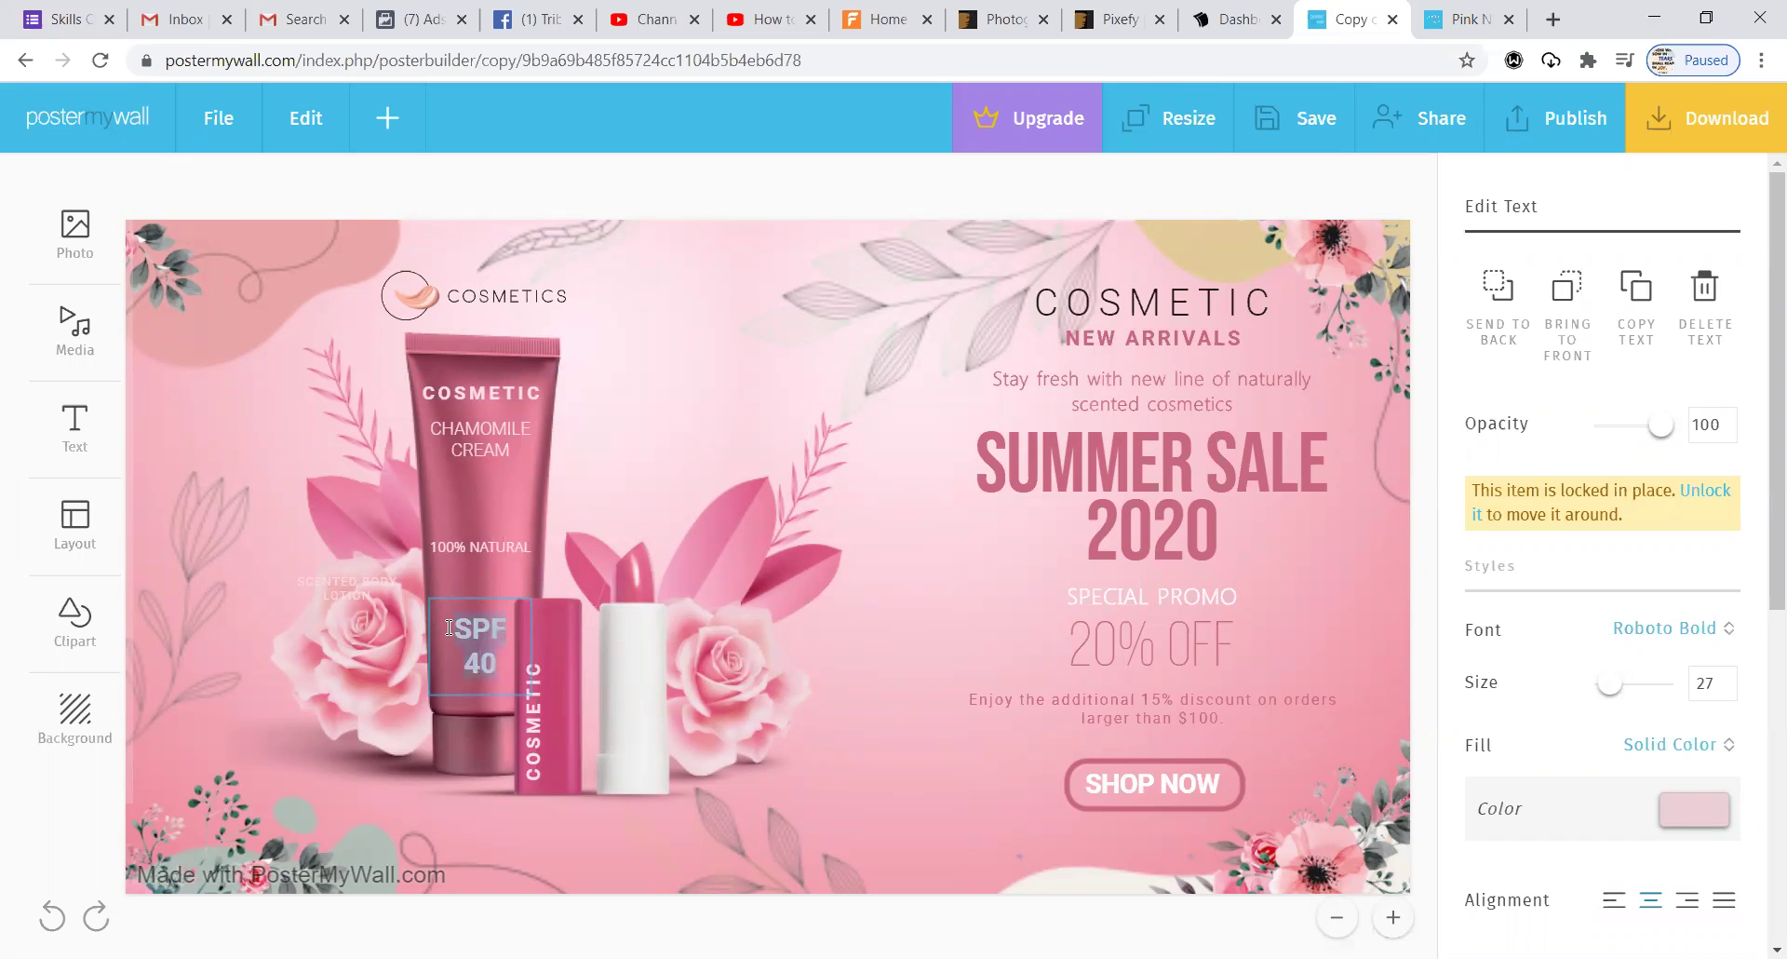
pyautogui.write('JK')
pyautogui.press('Return')
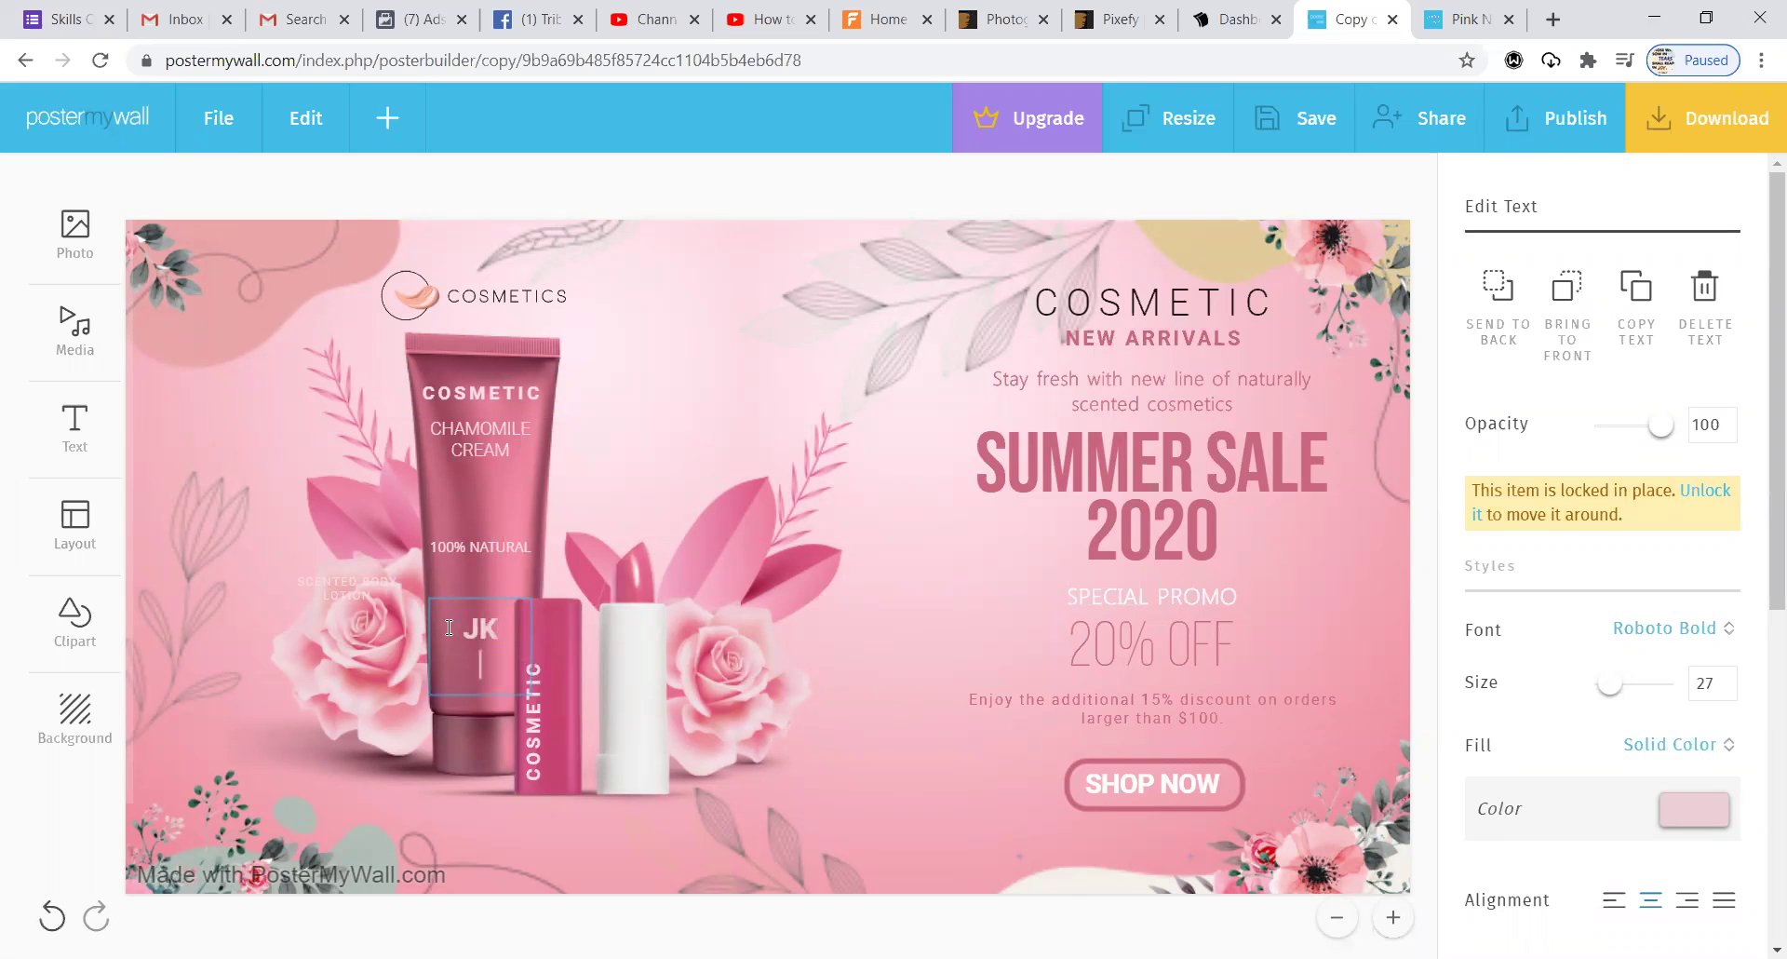
pyautogui.write('$%')
pyautogui.press('BackSpace')
pyautogui.press('BackSpace')
pyautogui.press('BackSpace')
pyautogui.press('Return')
pyautogui.write('756')
pyautogui.click(488, 549)
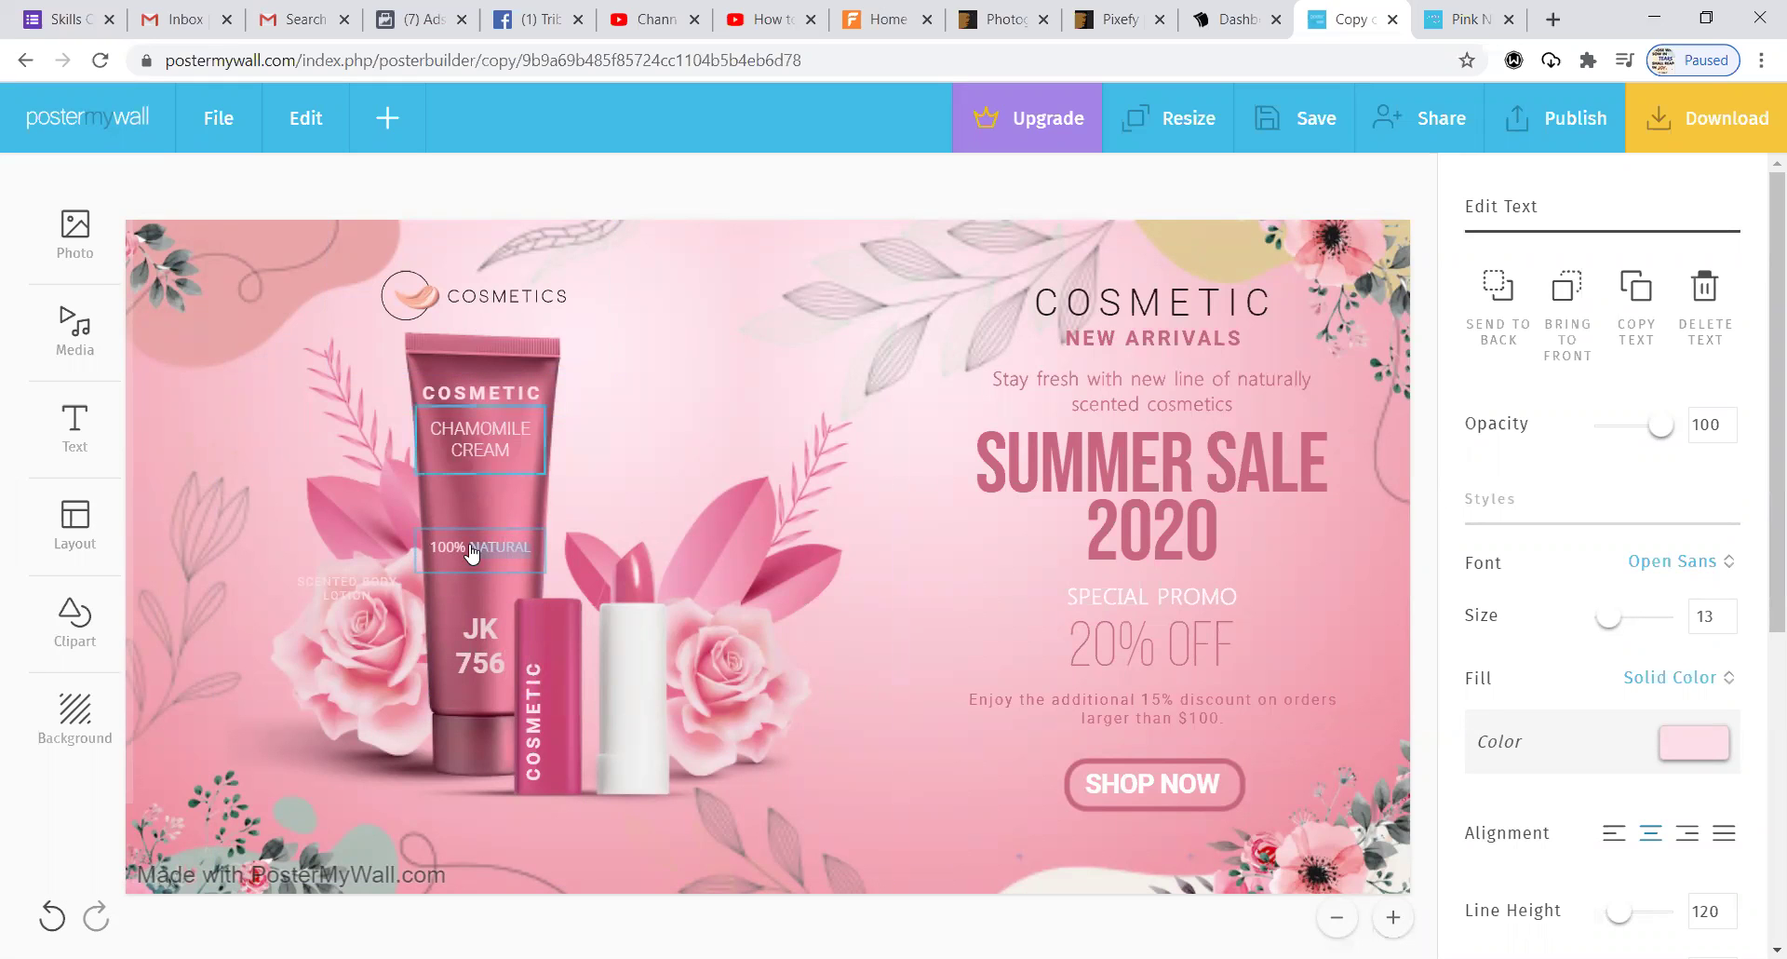
# - Examine the editing options for the tube label text, the "SUMMER SALE 2020" heading and the image behind the "COSMETIC" title
pyautogui.click(483, 643)
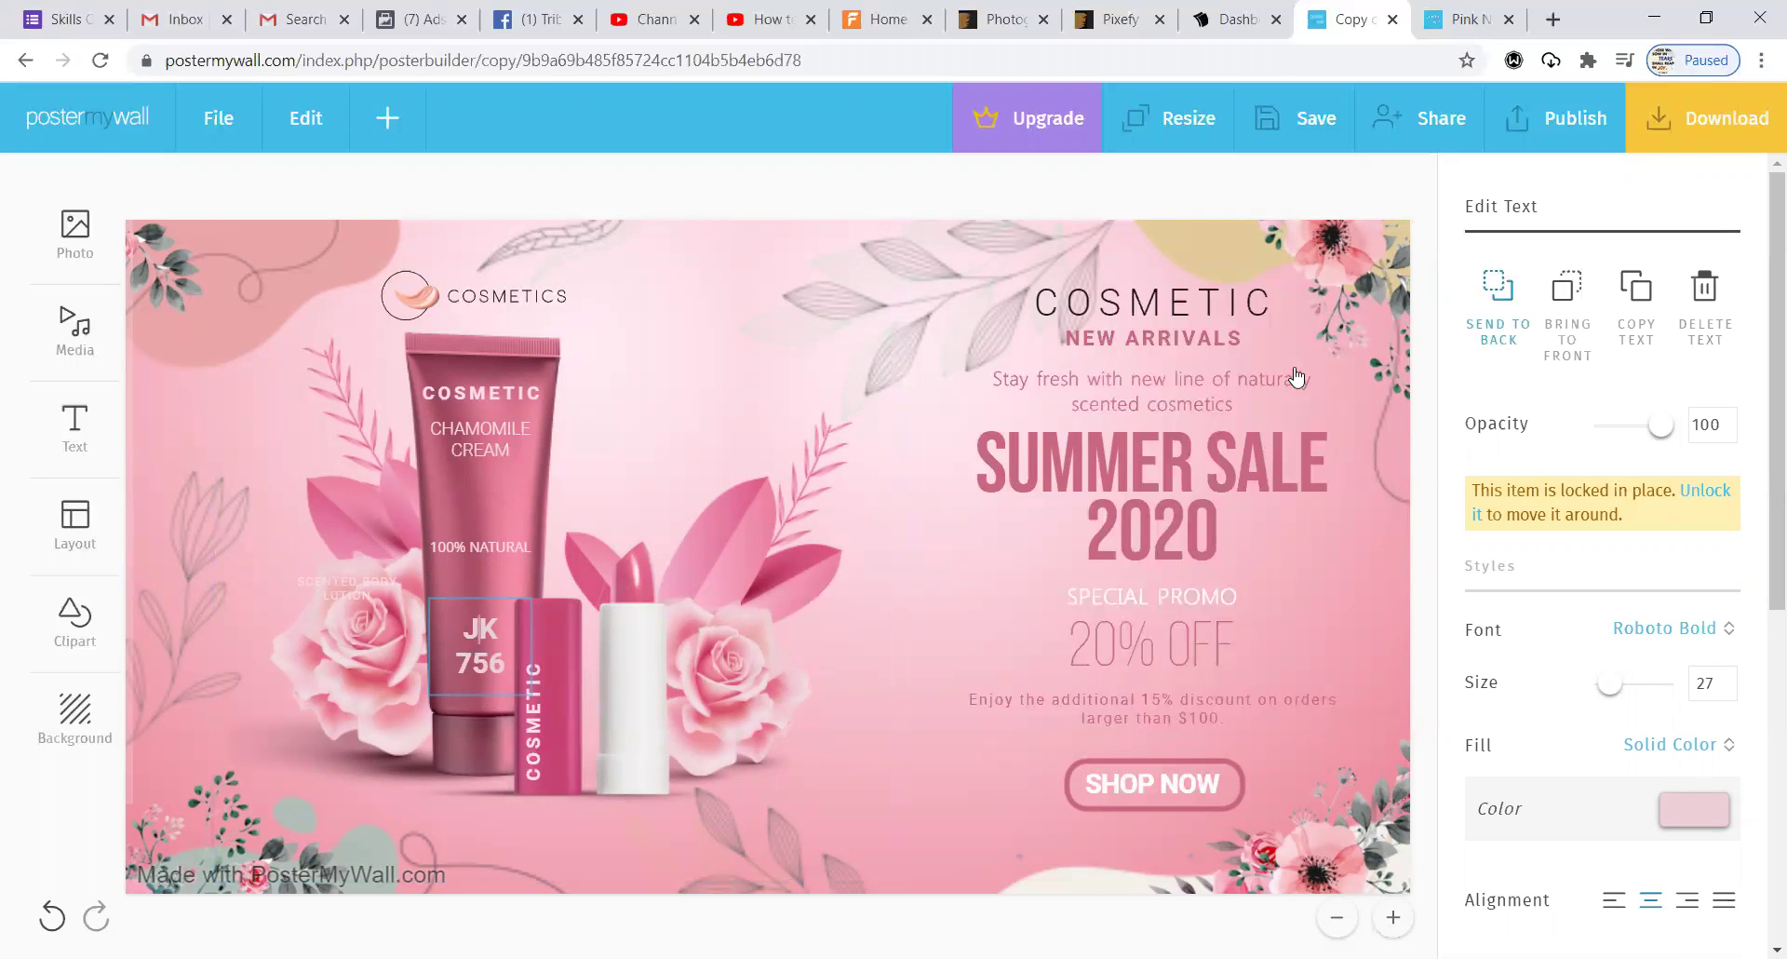
pyautogui.click(1224, 465)
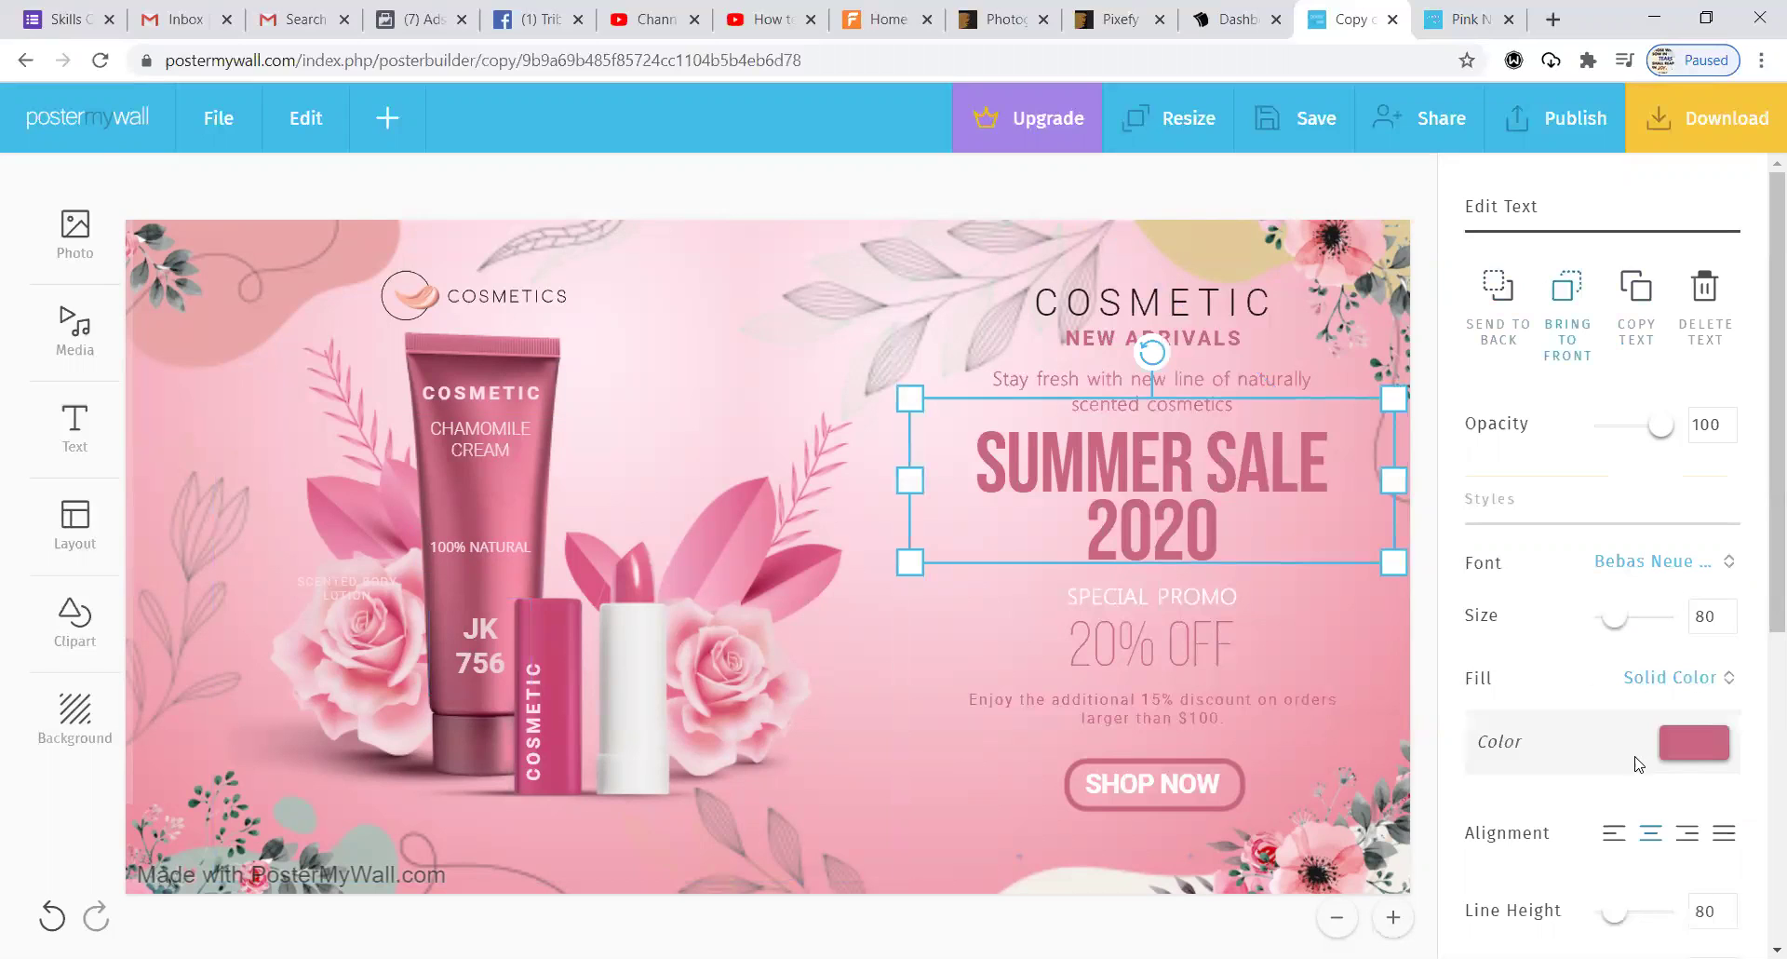
pyautogui.click(1208, 307)
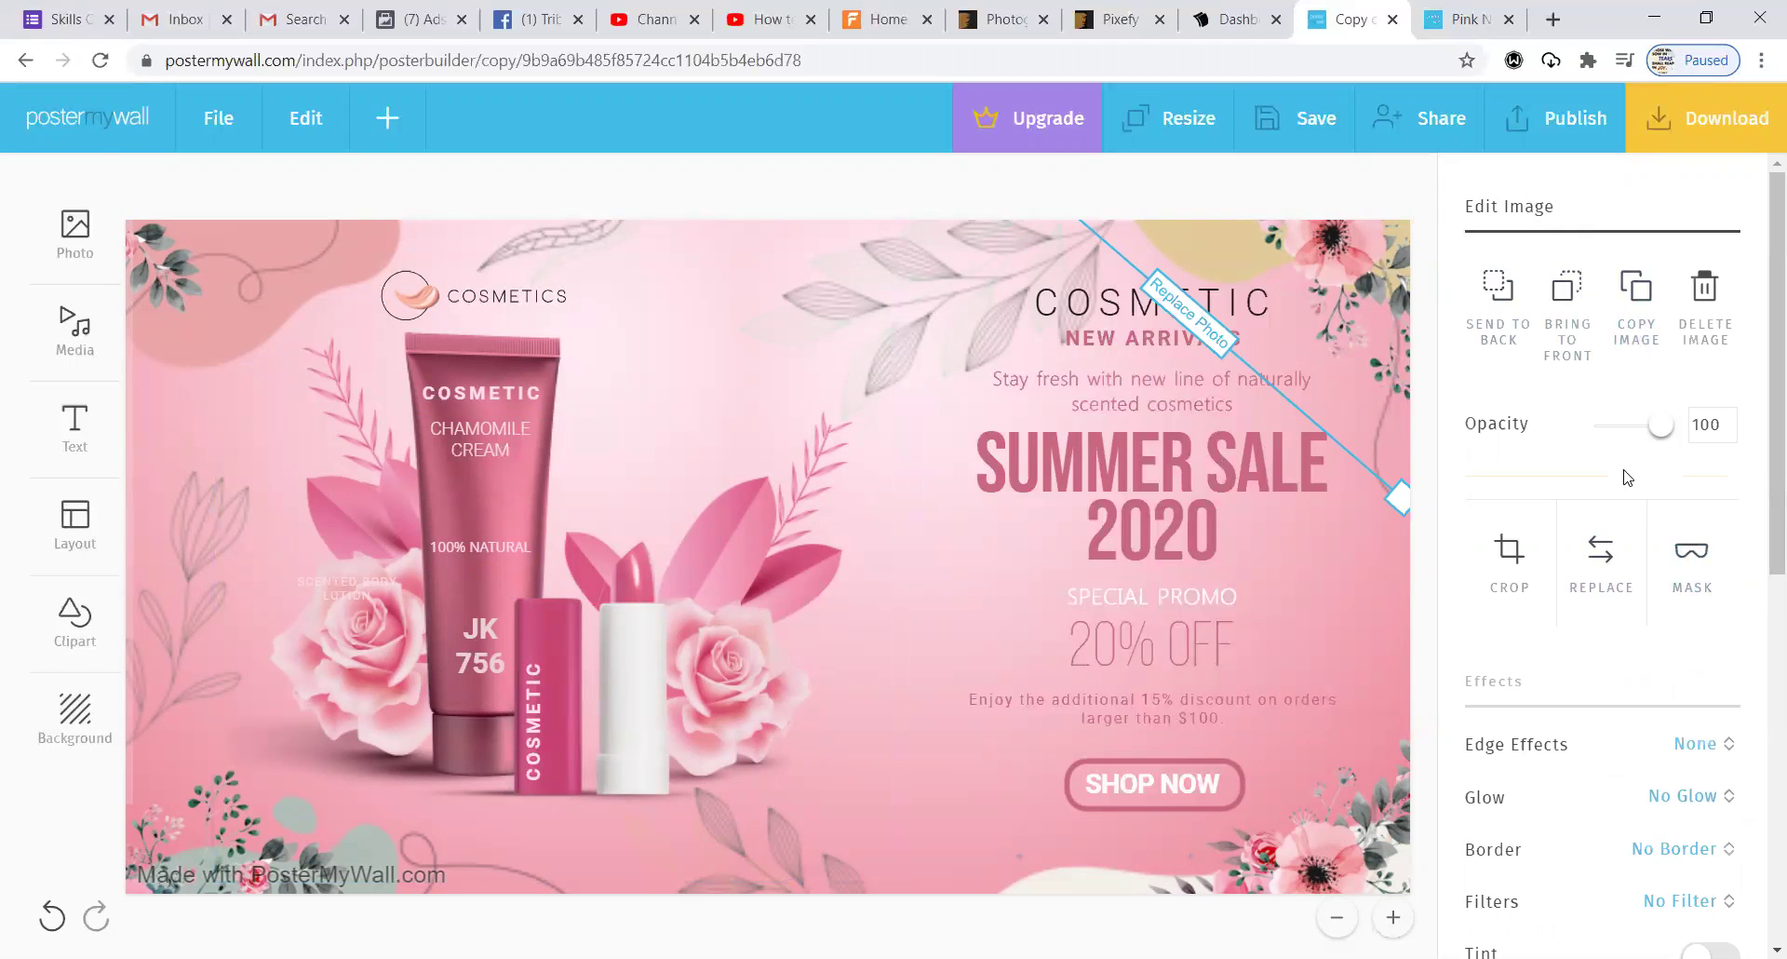
pyautogui.scroll(-8, 1627, 477)
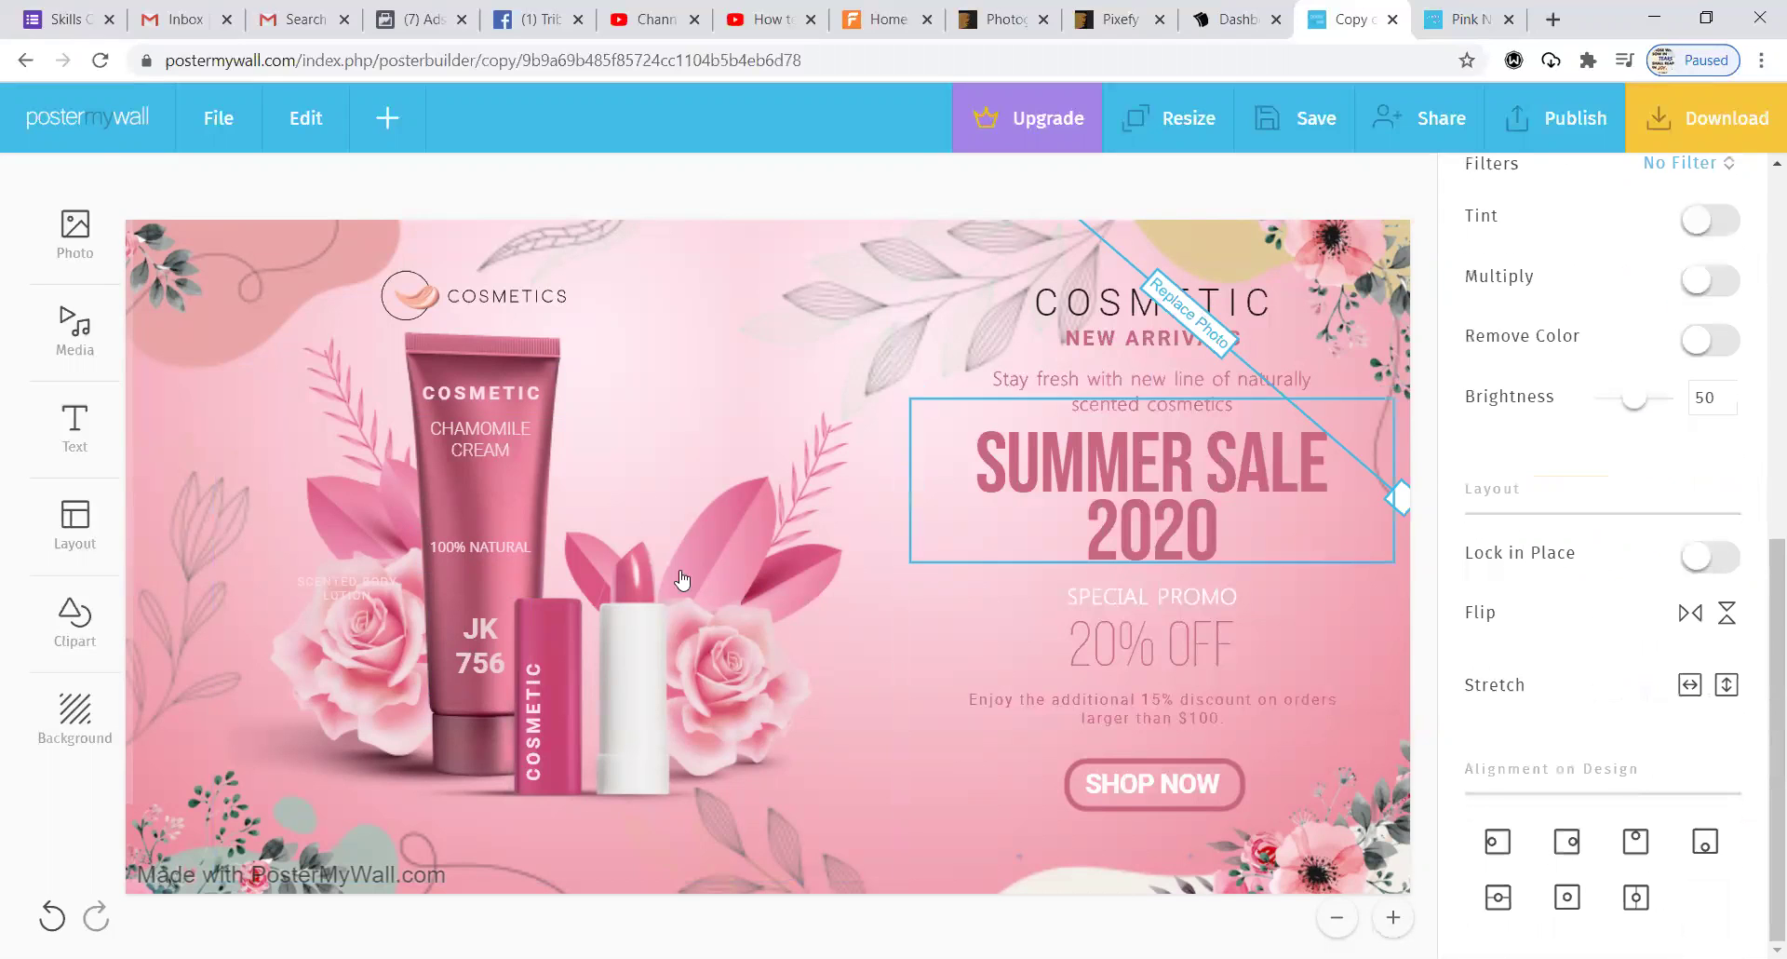
# - Unlock the "JK 756" text on the cream tube and shift it slightly up and left on the label
pyautogui.scroll(8, 1576, 666)
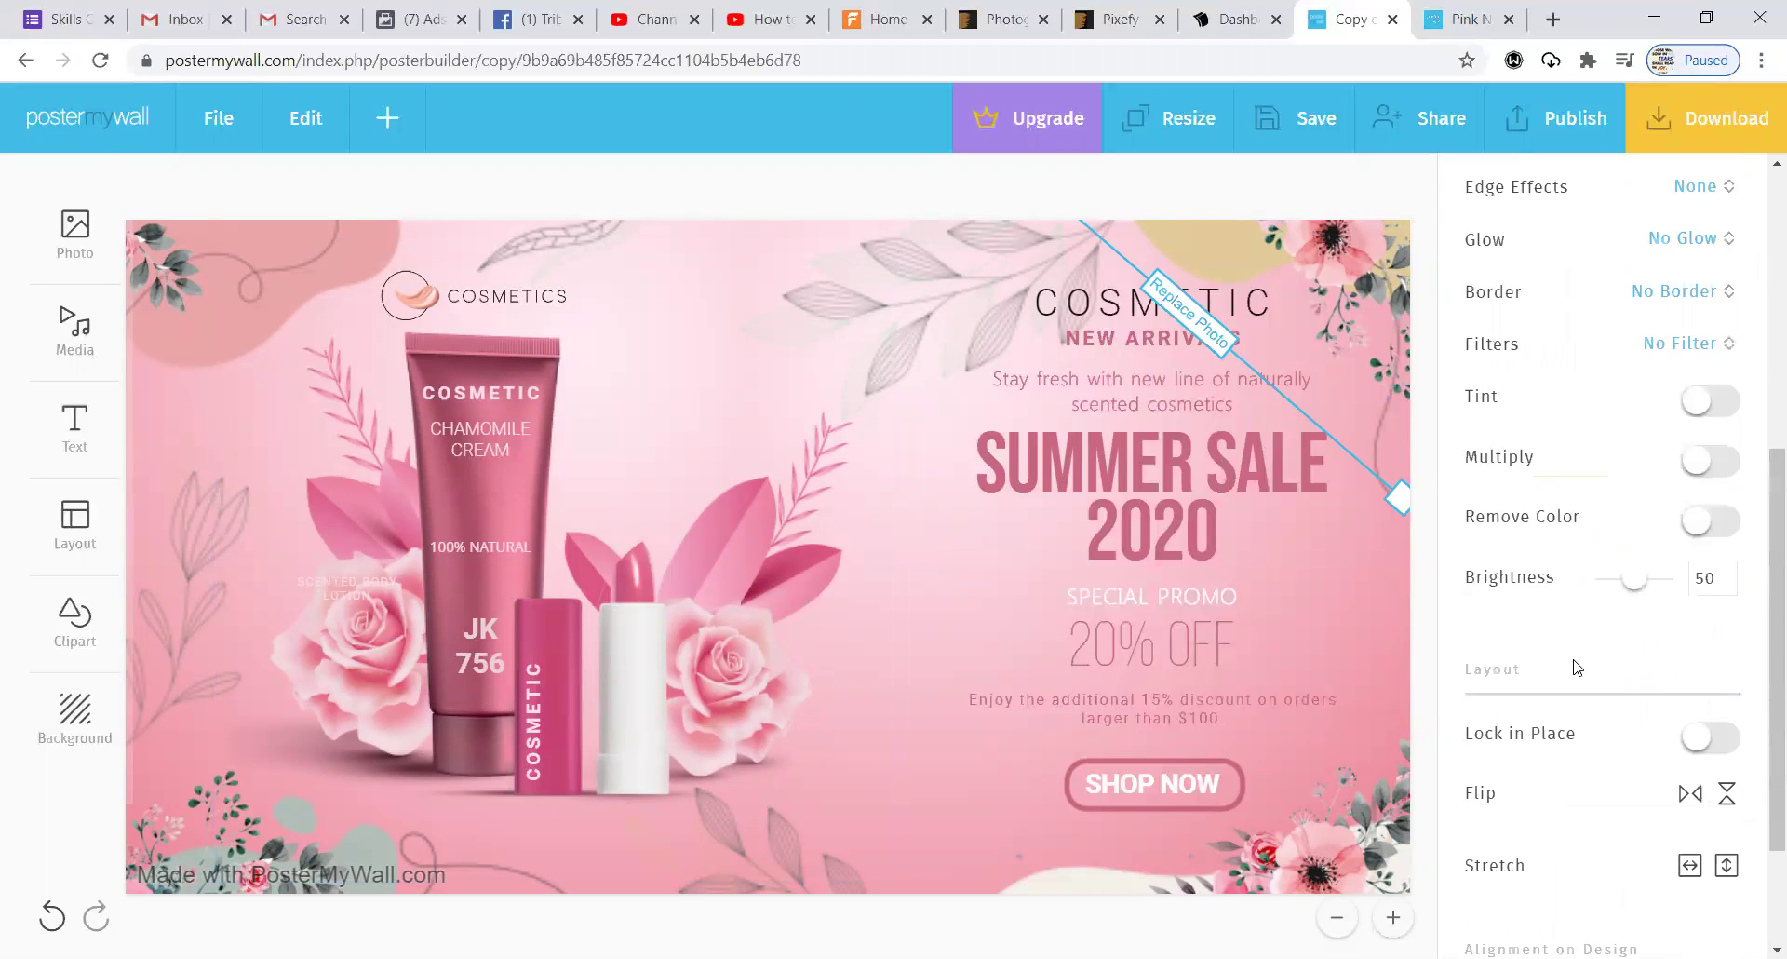
pyautogui.click(464, 637)
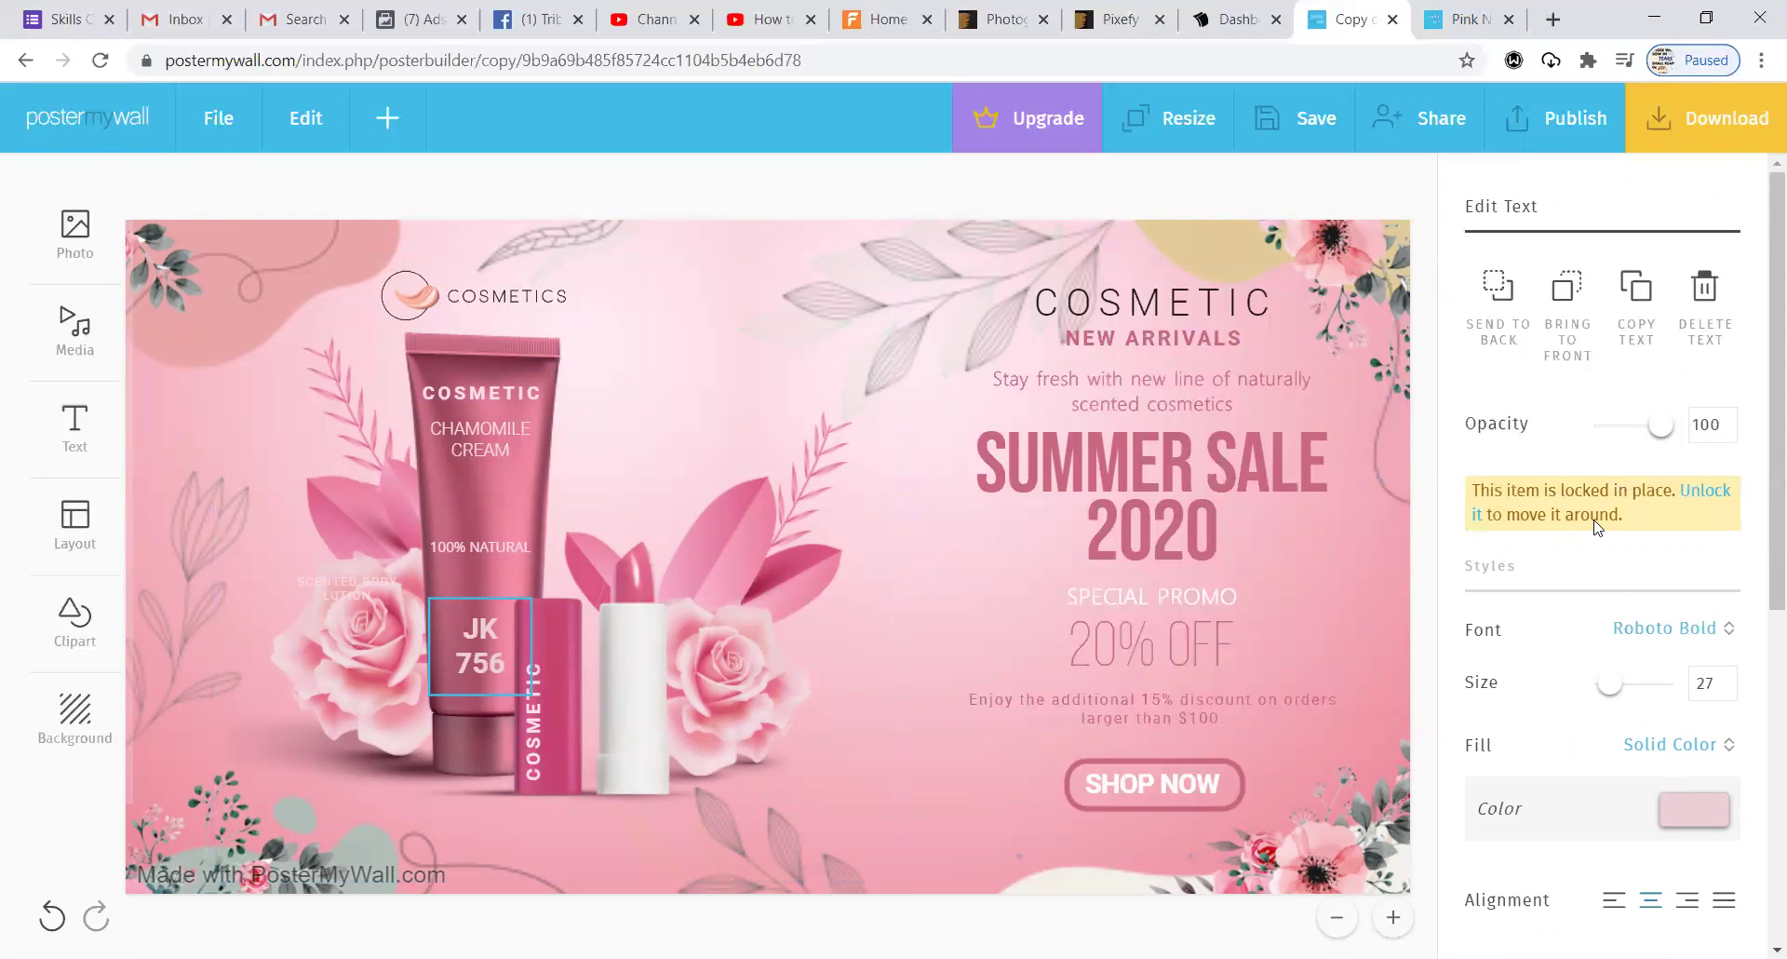
pyautogui.click(1703, 494)
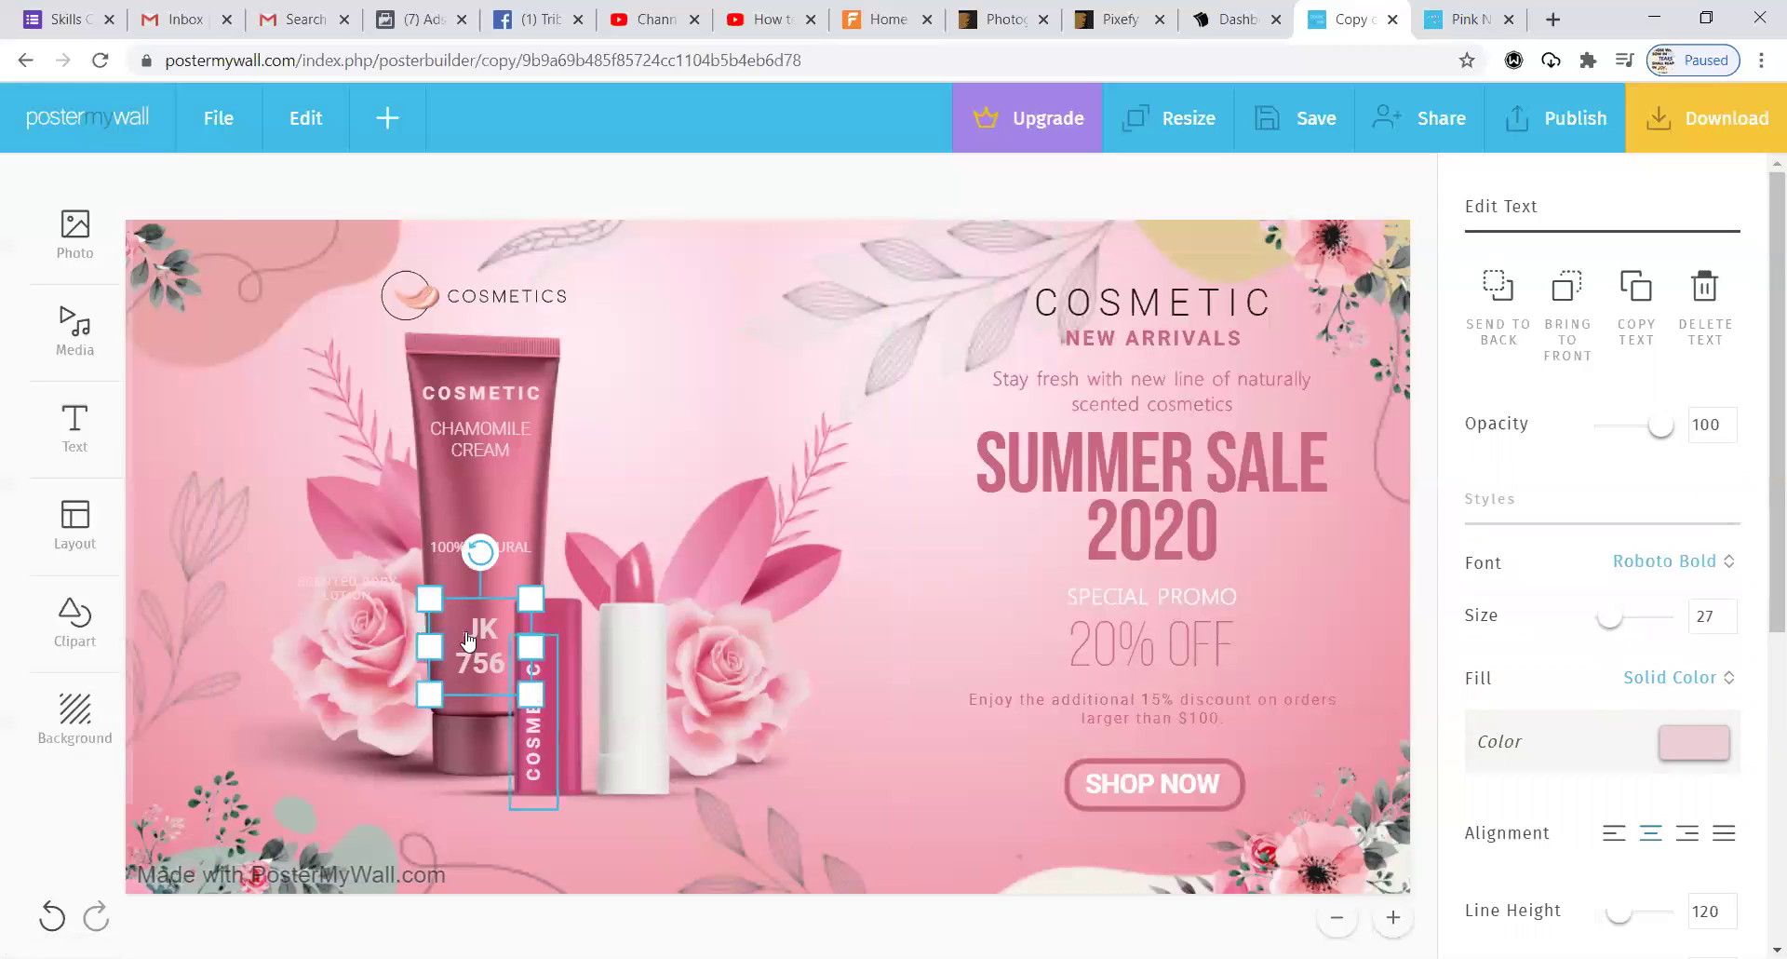
pyautogui.moveTo(490, 661)
pyautogui.mouseDown()
pyautogui.moveTo(372, 640)
pyautogui.moveTo(521, 617)
pyautogui.moveTo(470, 643)
pyautogui.mouseUp()
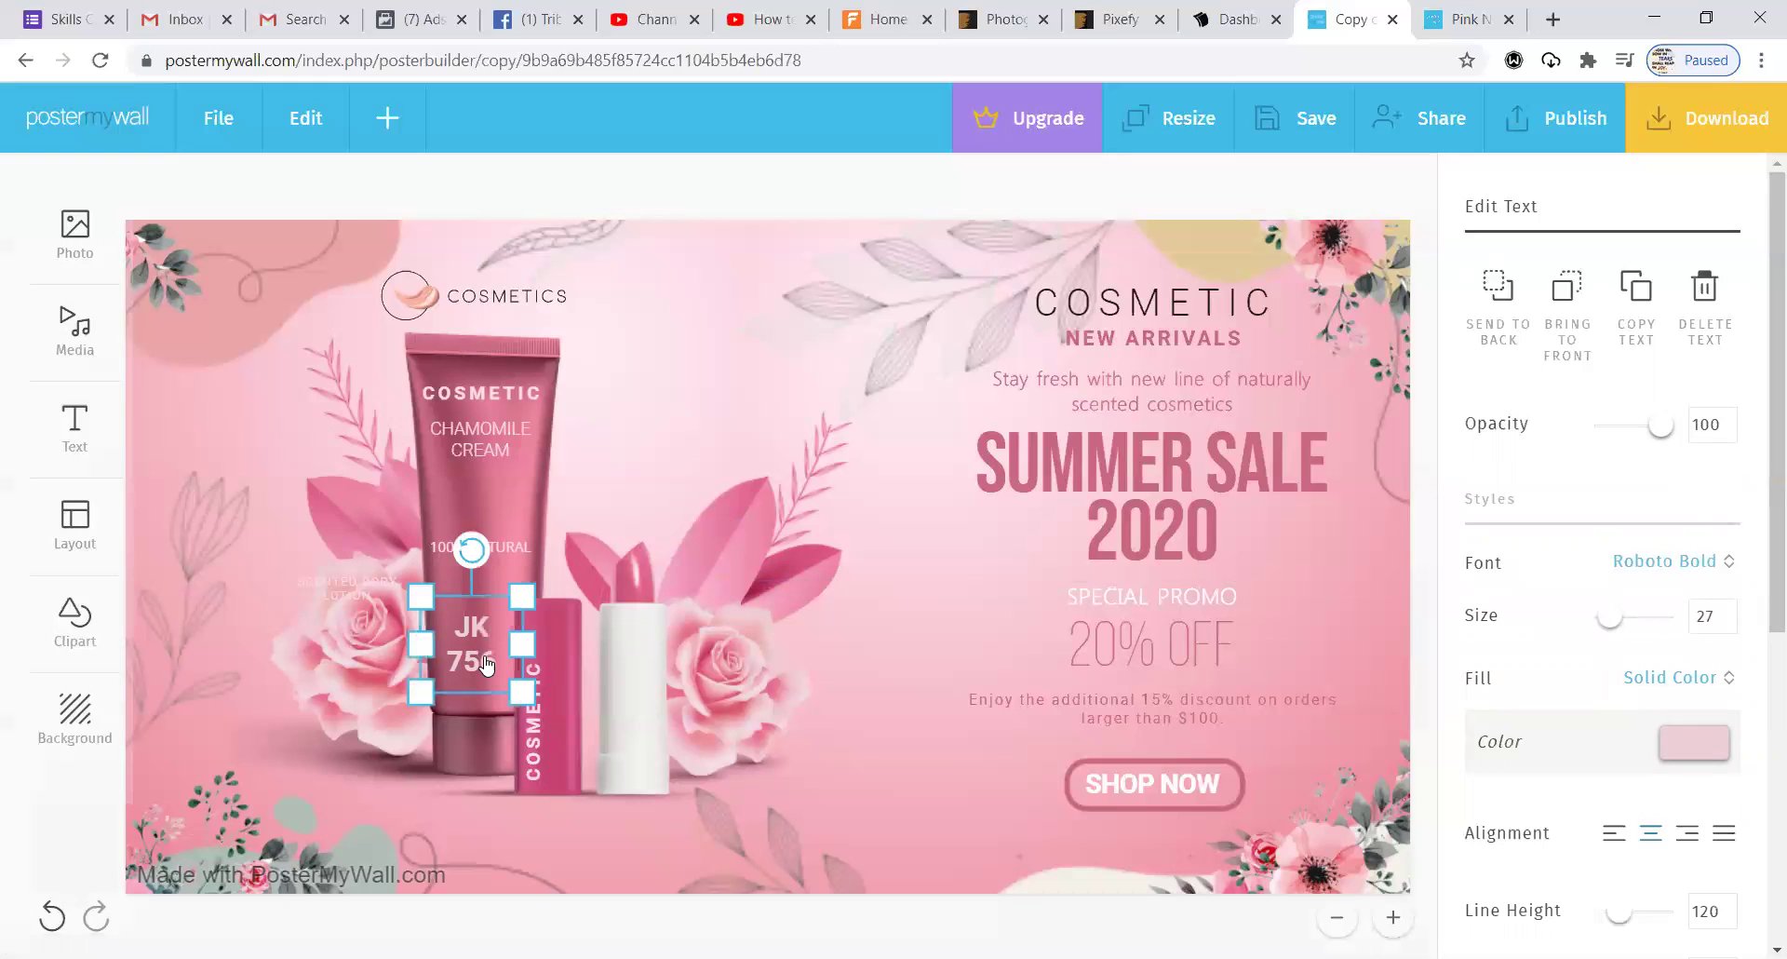
# - Unlock the cosmetics product image and move it up and right, away from its label texts
pyautogui.click(337, 509)
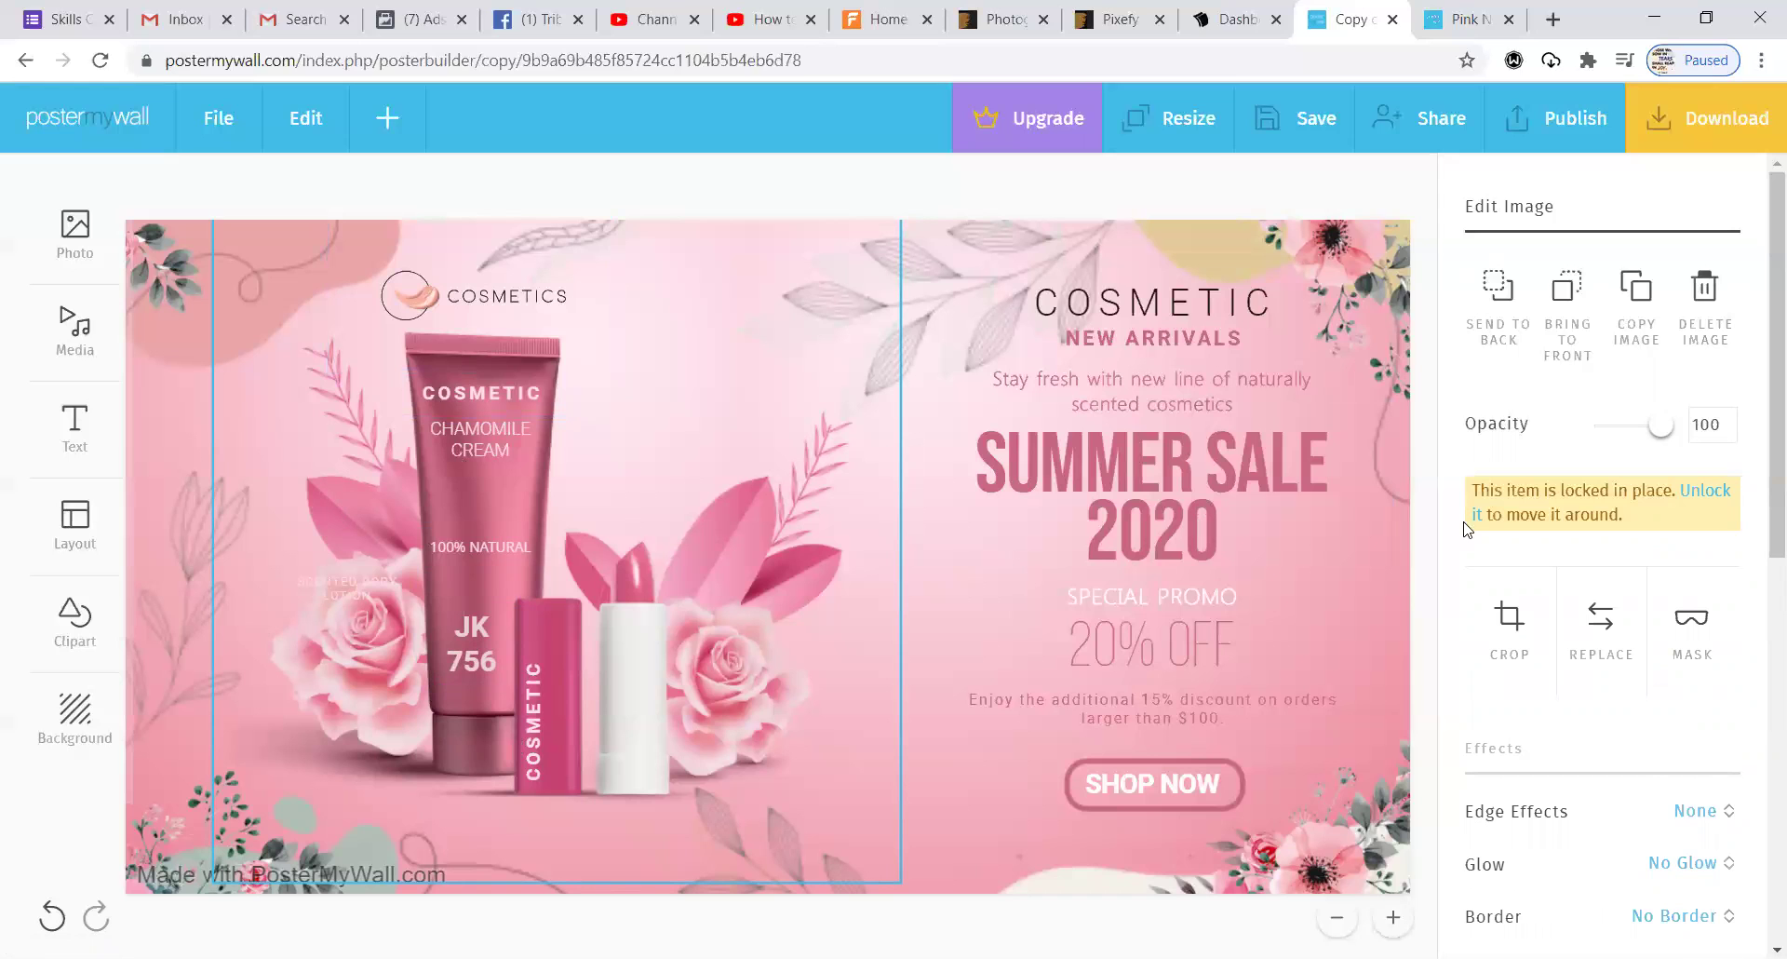
pyautogui.click(1713, 490)
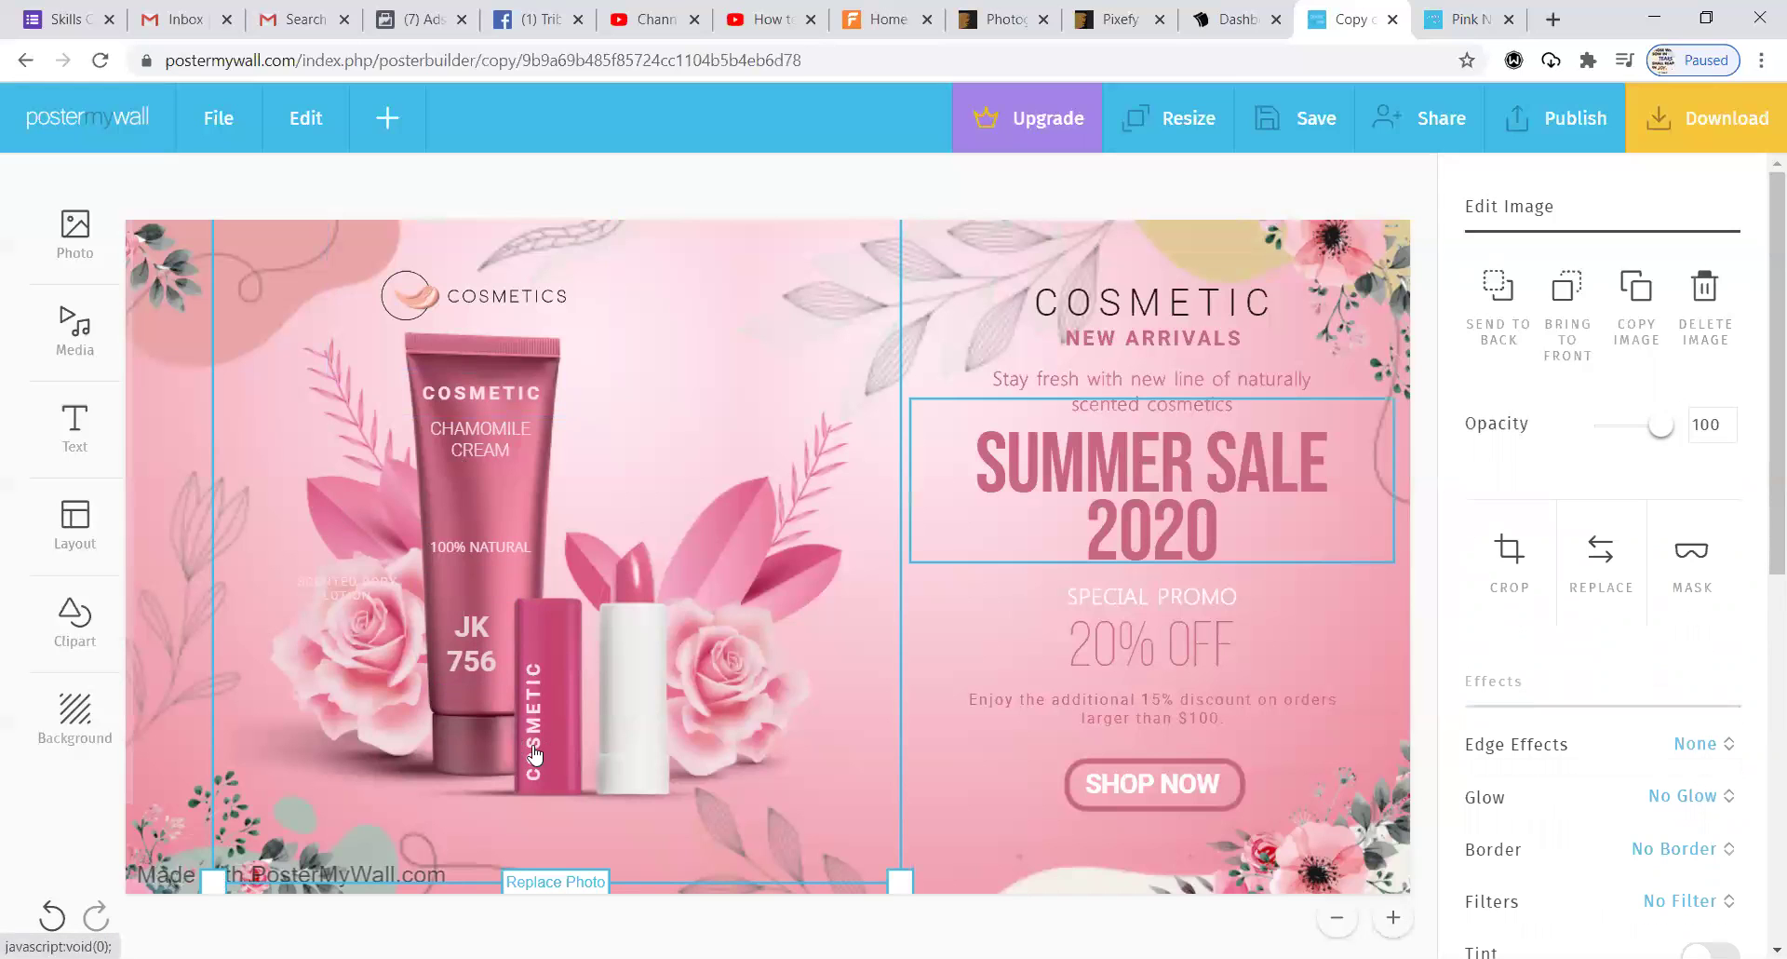
pyautogui.moveTo(483, 754); pyautogui.dragTo(530, 701)
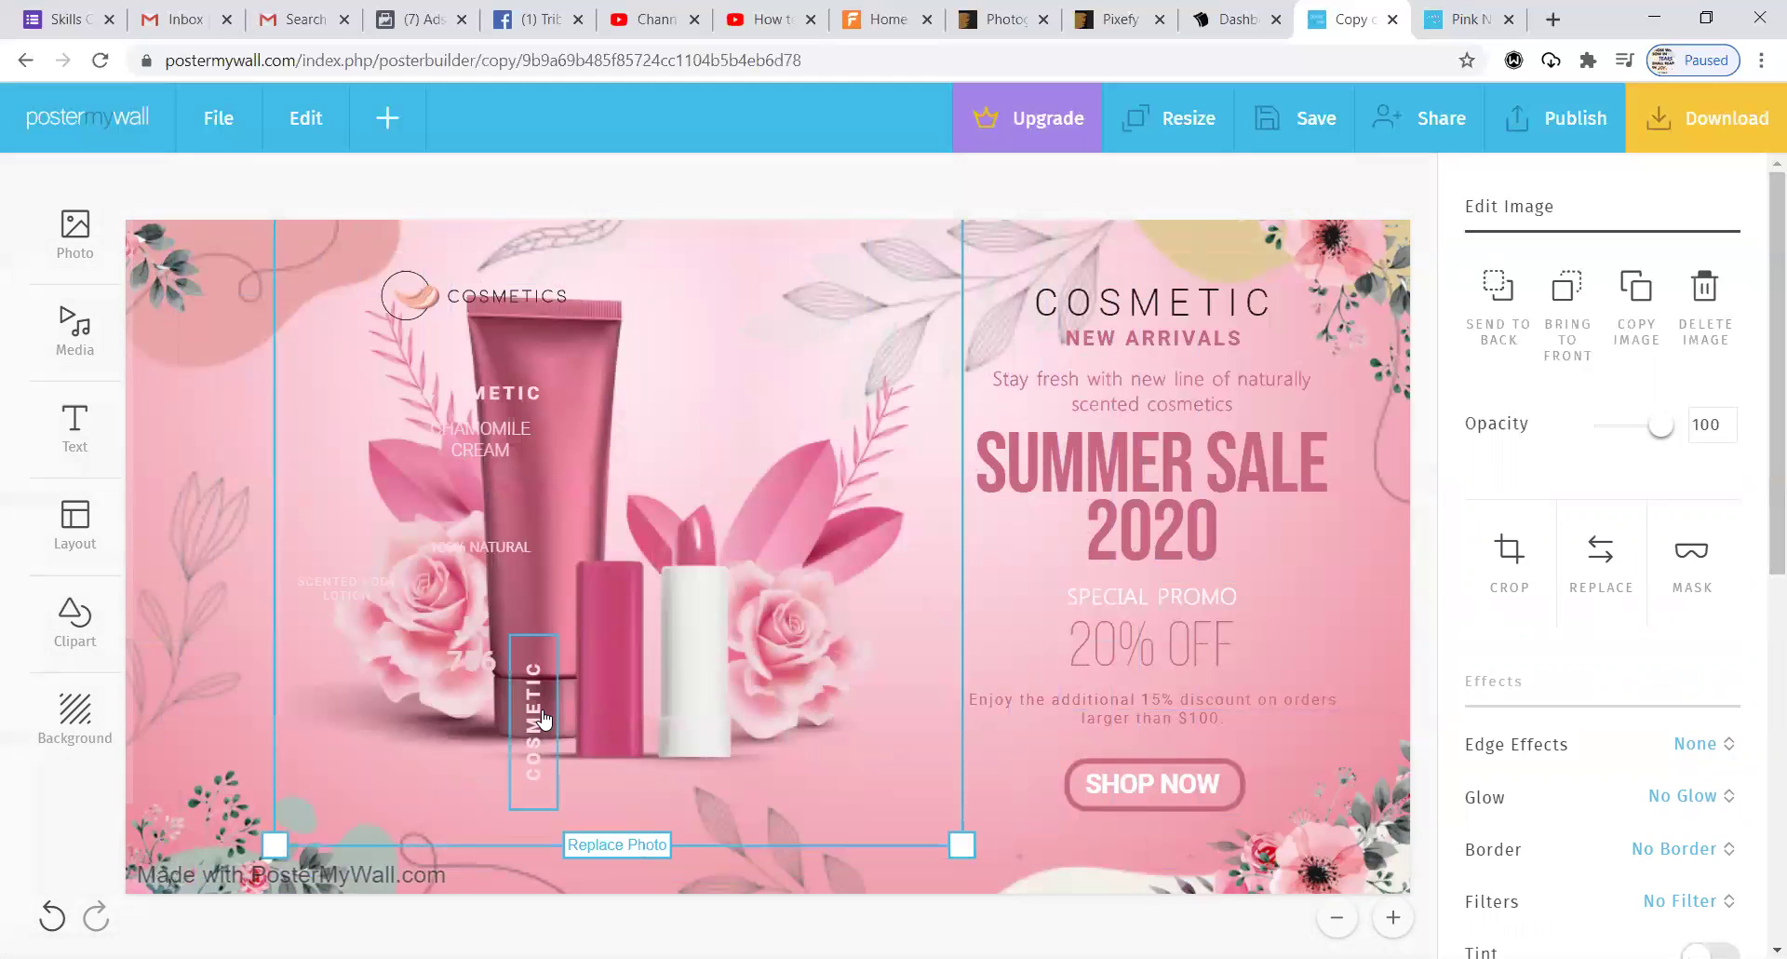
pyautogui.moveTo(726, 641)
pyautogui.mouseDown()
pyautogui.moveTo(762, 679)
pyautogui.moveTo(749, 623)
pyautogui.mouseUp()
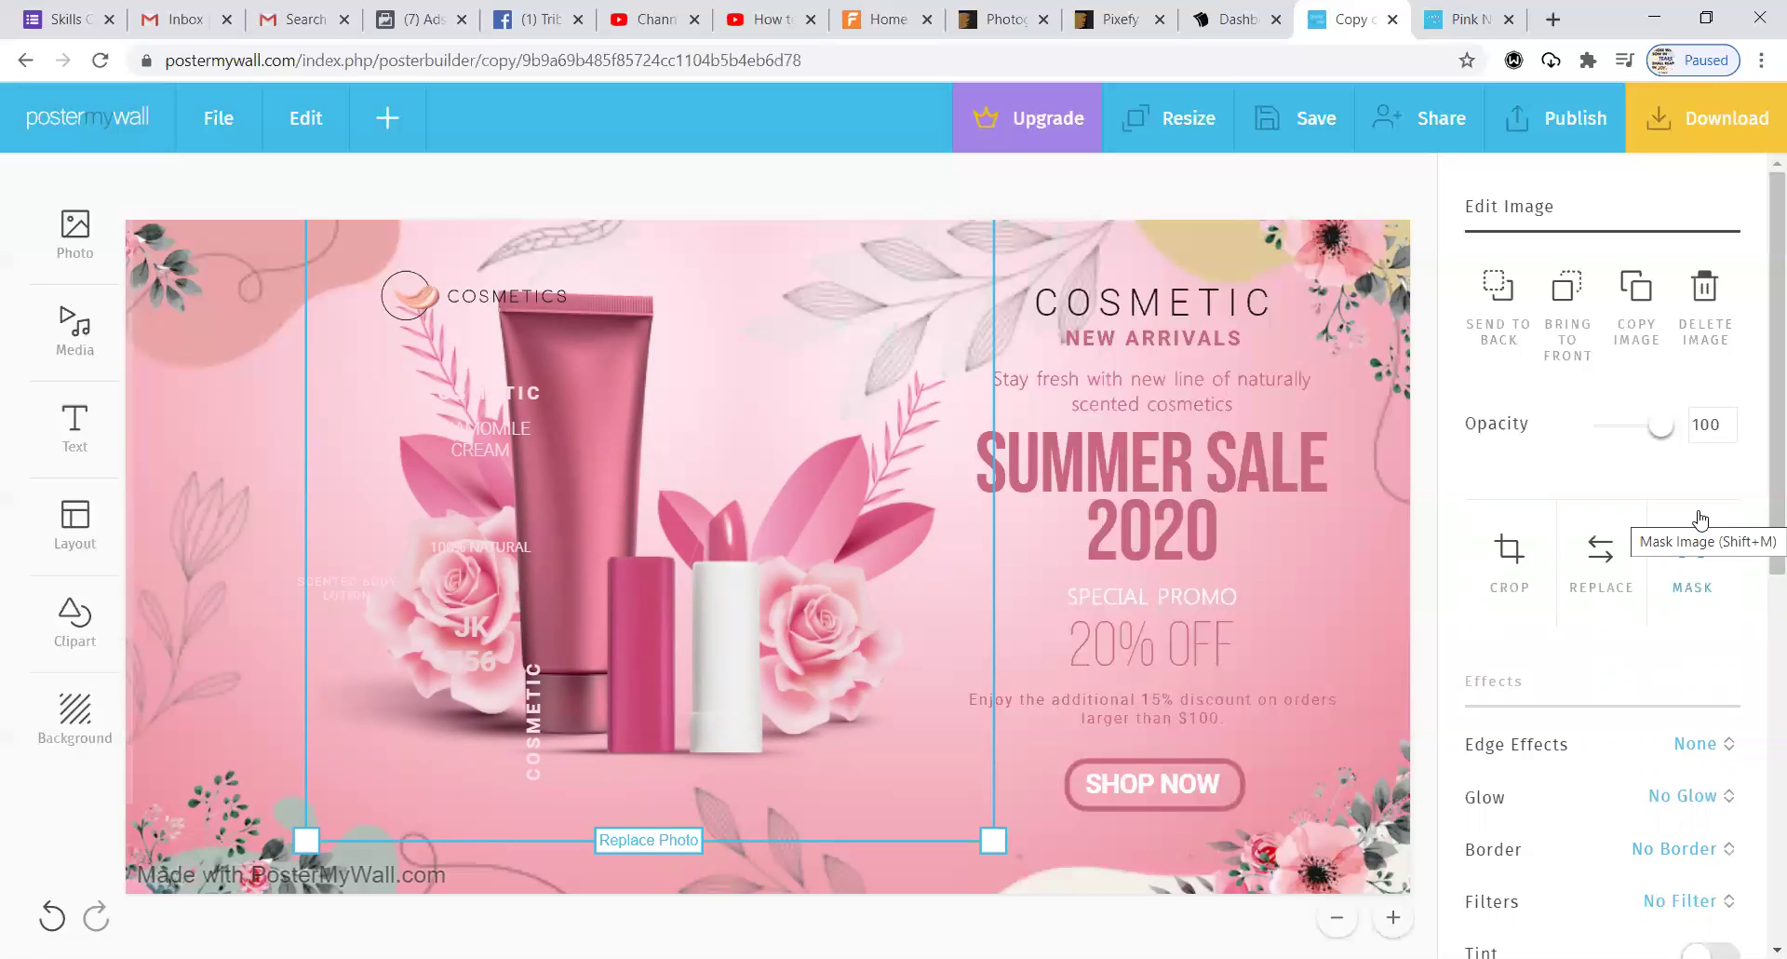
# - Start replacing the product image with a new photo uploaded from the computer to My Photos
pyautogui.scroll(-5, 1701, 519)
pyautogui.scroll(-2, 1701, 519)
pyautogui.scroll(5, 1601, 386)
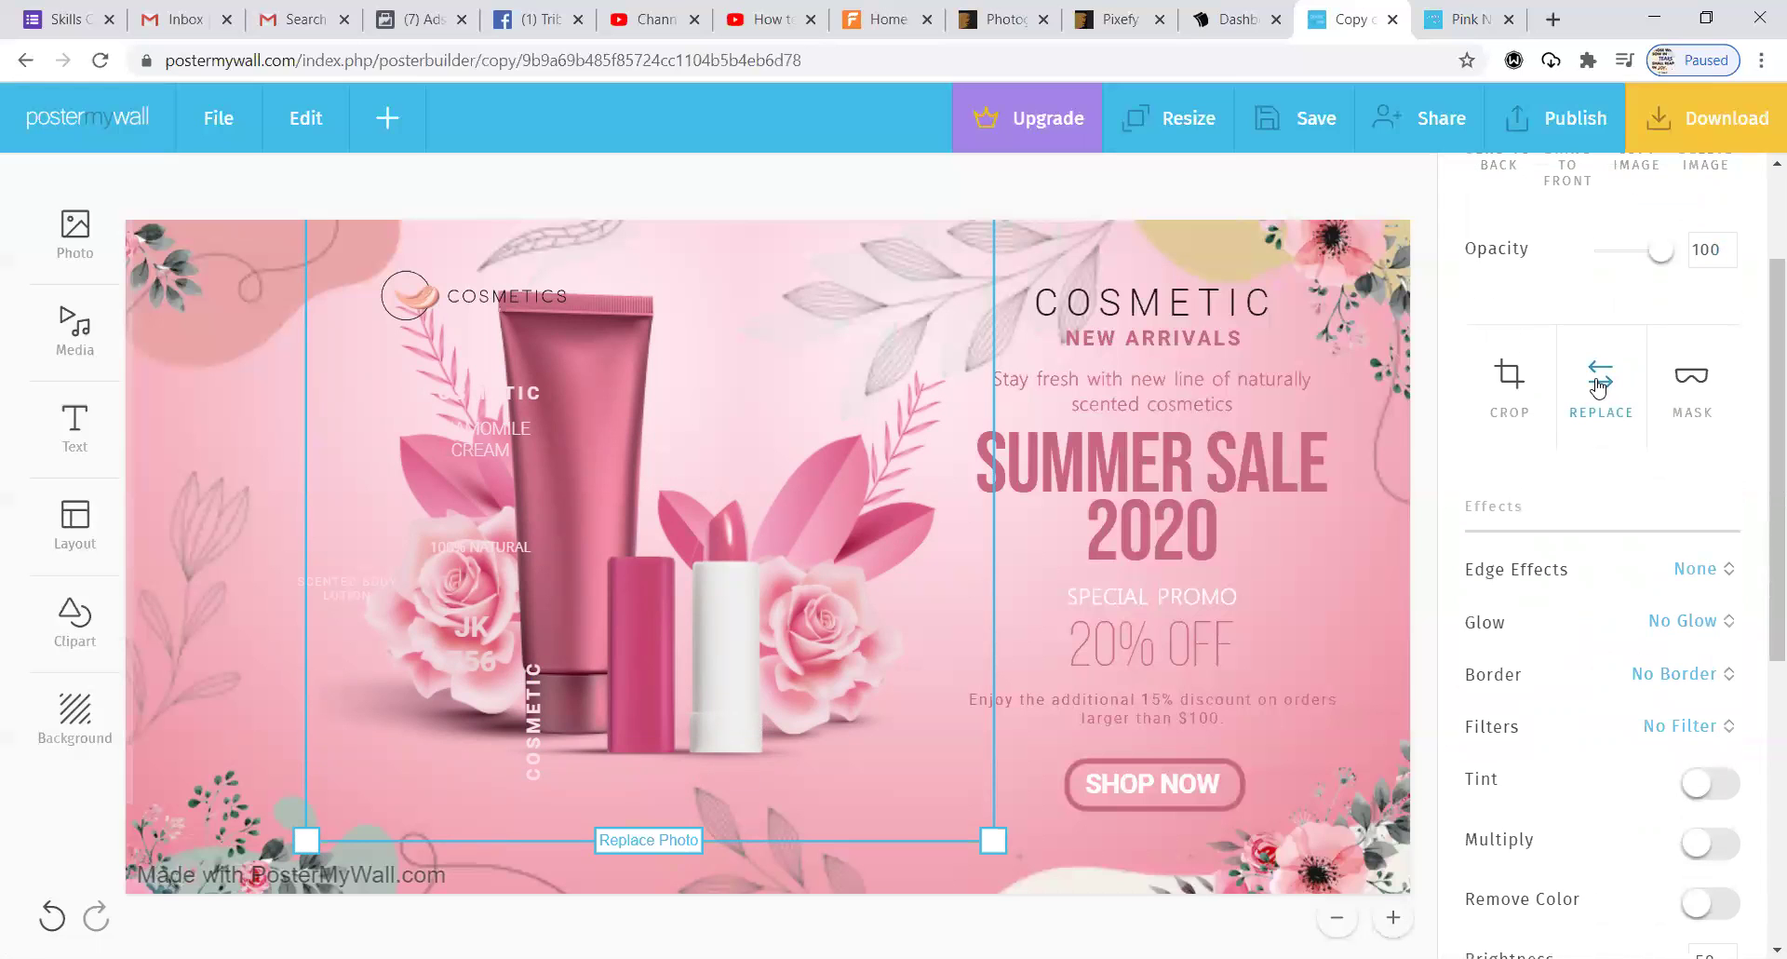
pyautogui.click(1599, 384)
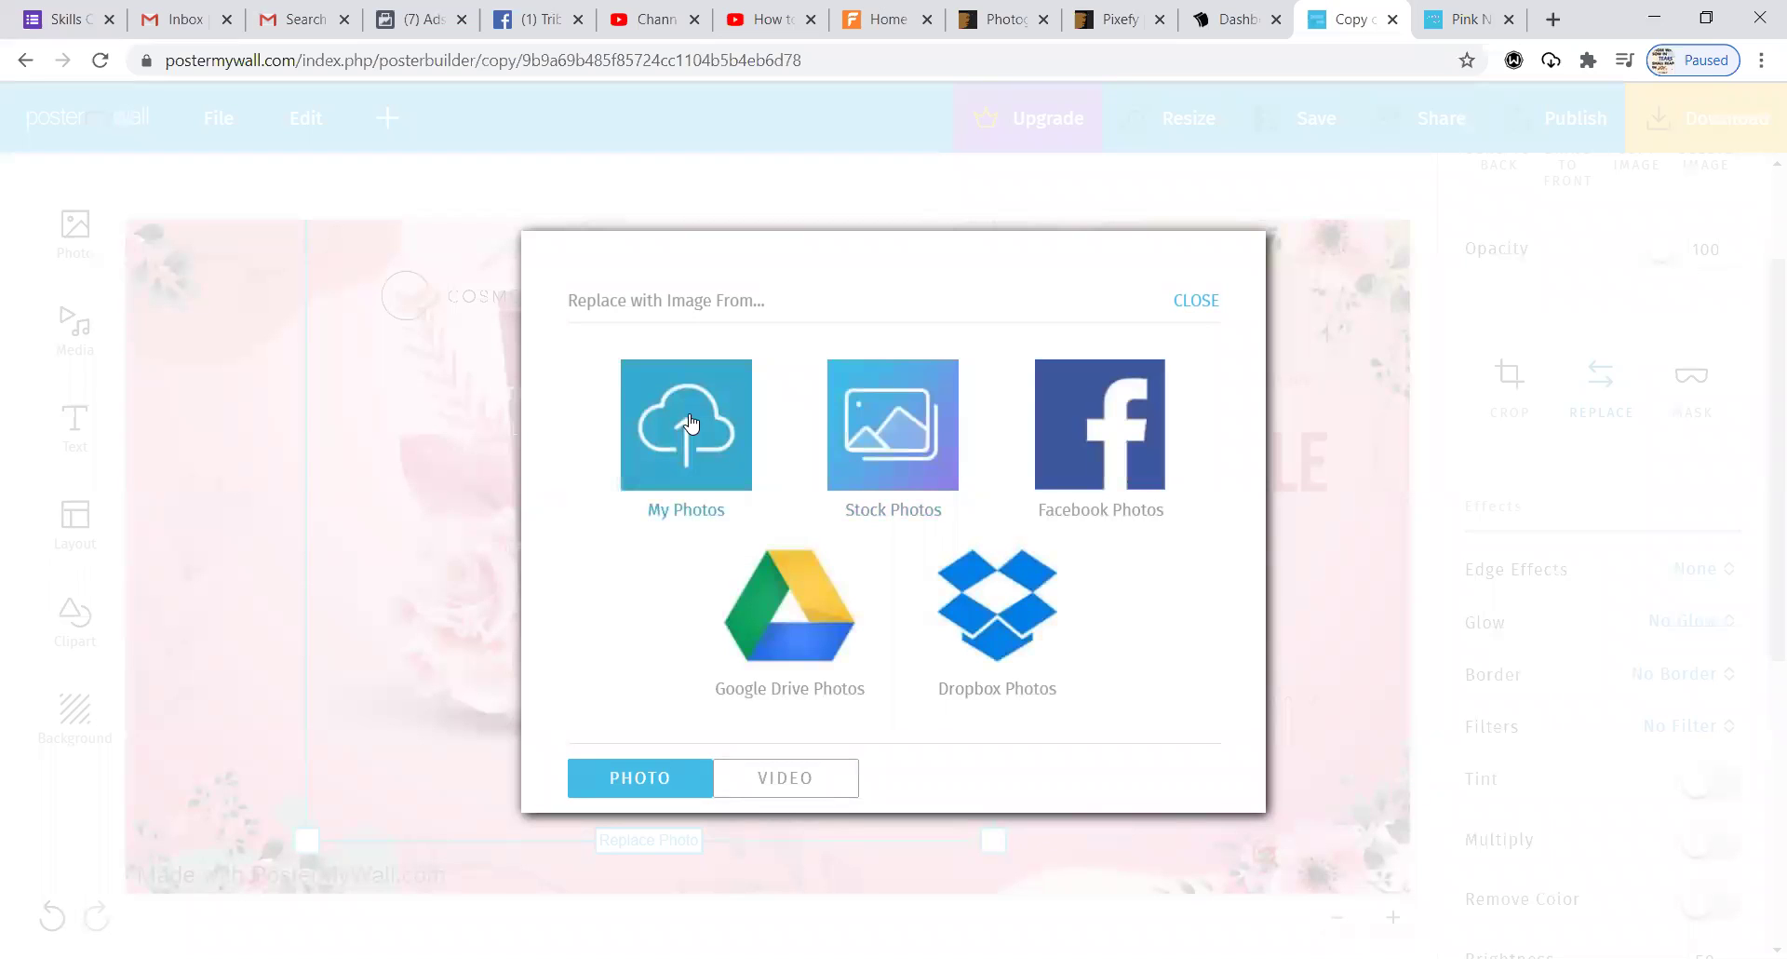
pyautogui.click(690, 424)
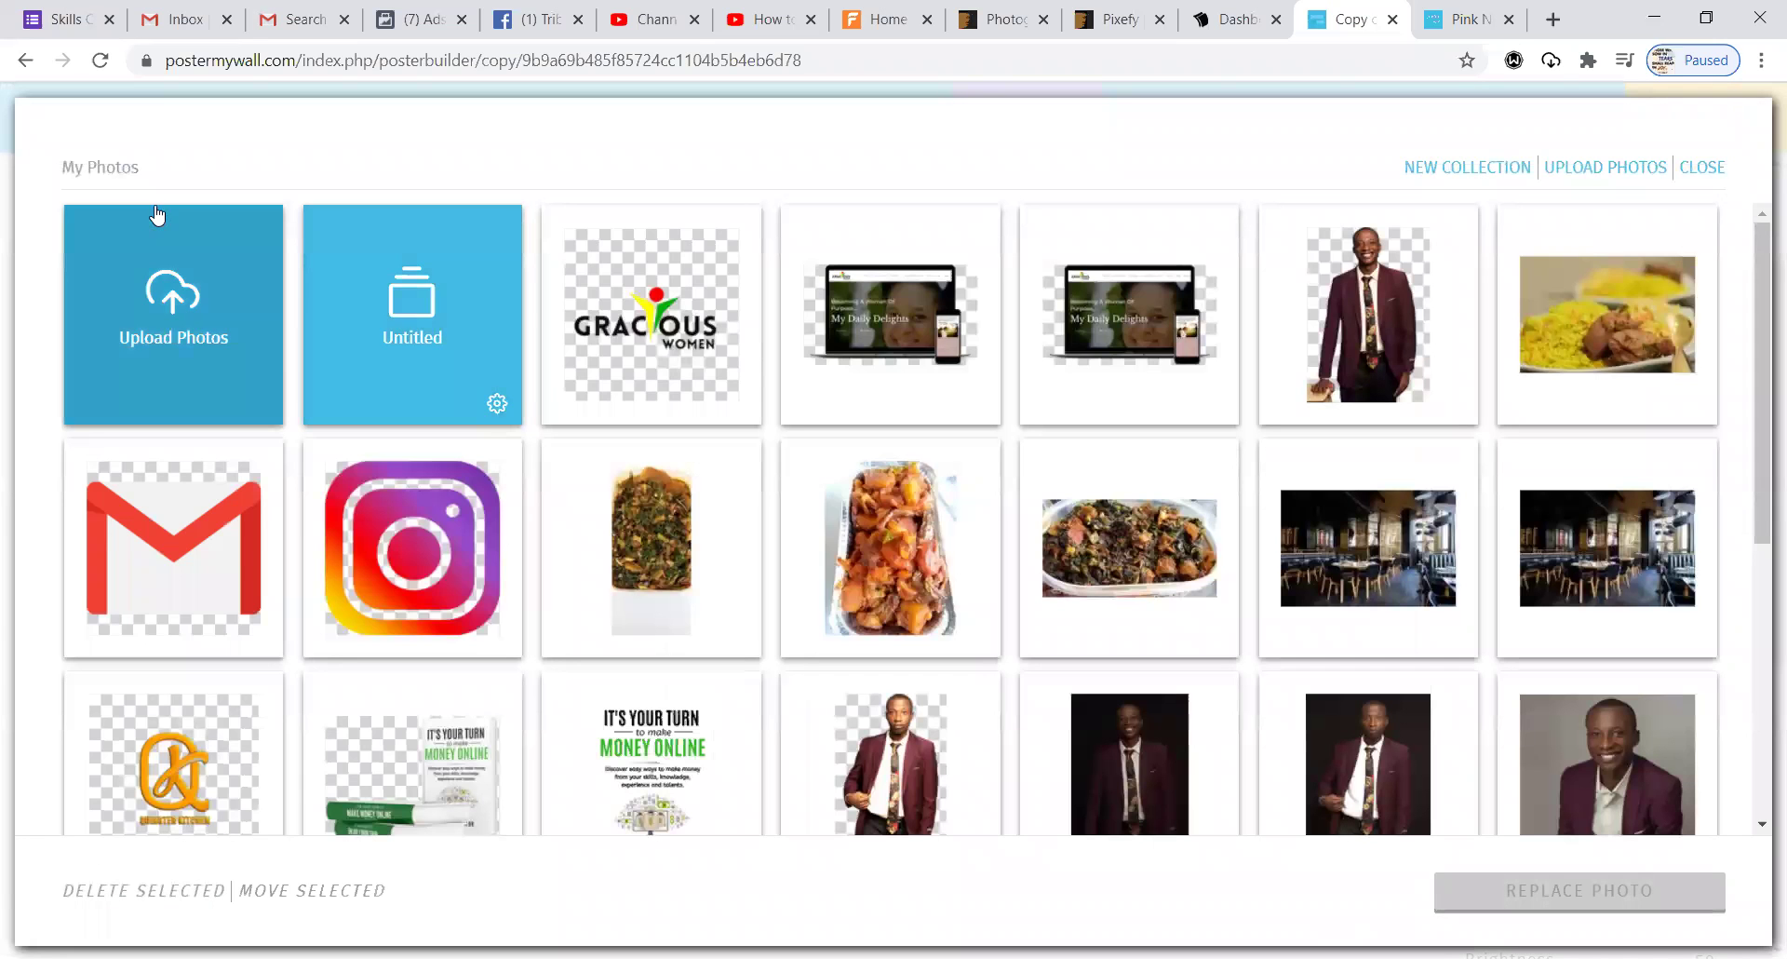
pyautogui.click(175, 346)
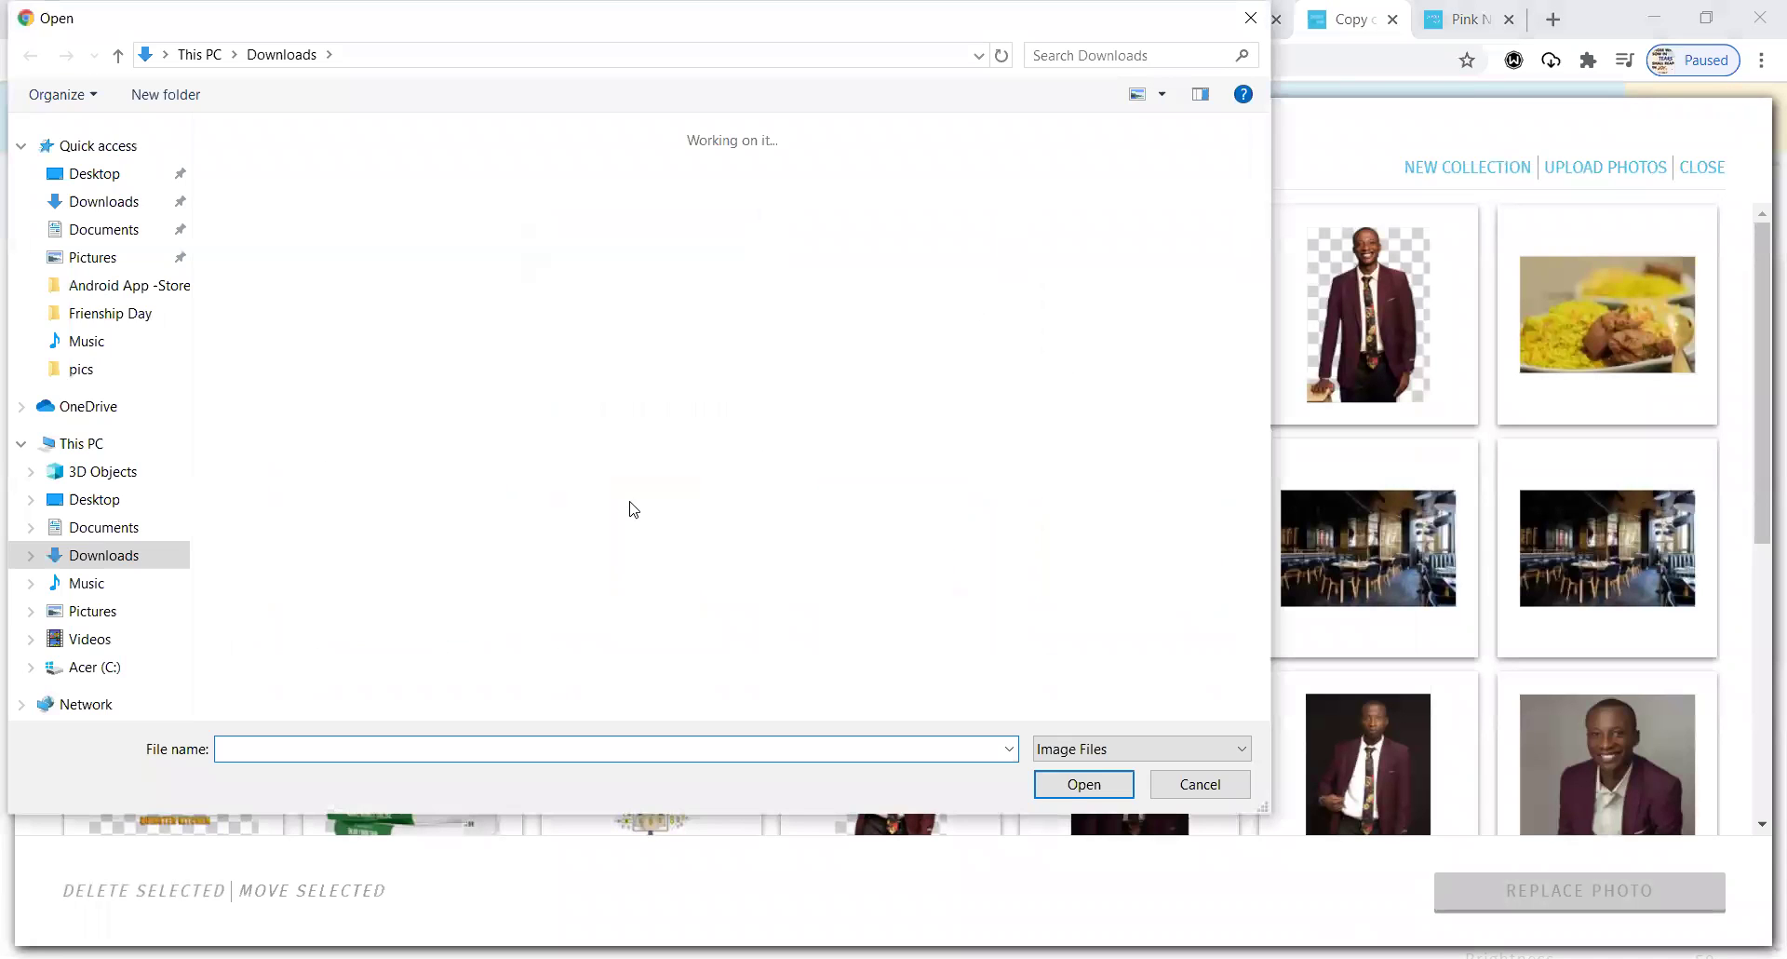
# - Upload the computer mockup image "smartmockups_kdd1fls3" from the Downloads folder as the replacement photo and dismiss the error message
pyautogui.scroll(-7, 752, 412)
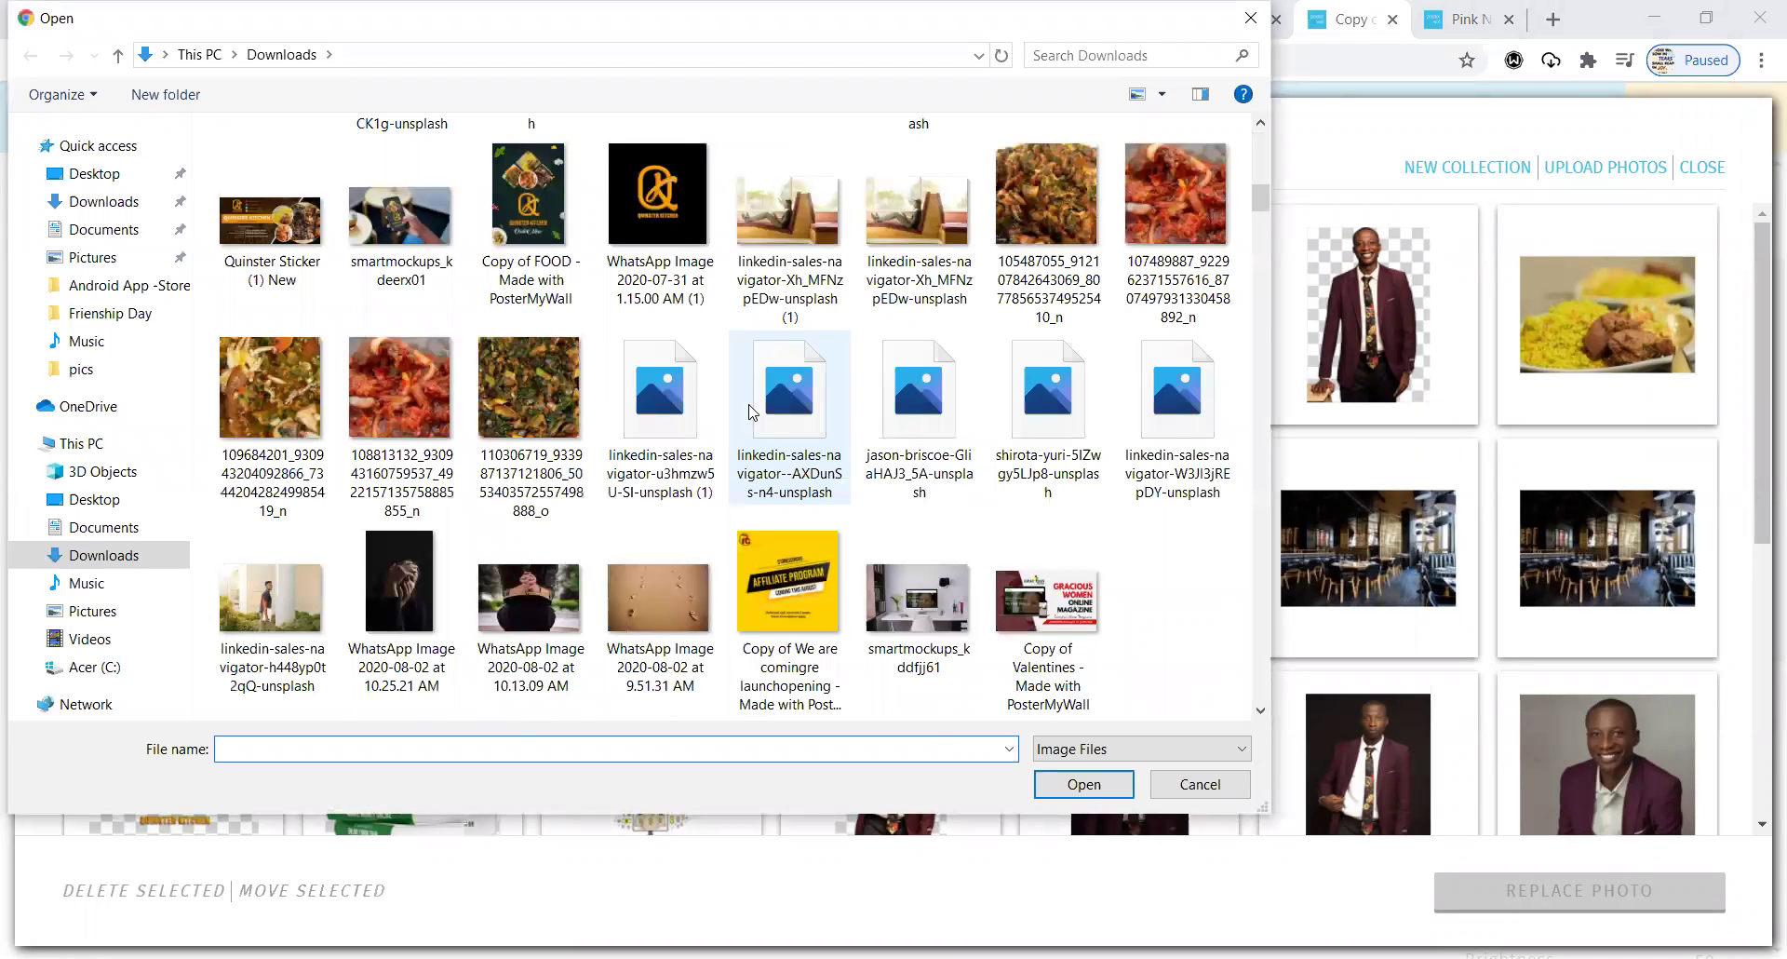
pyautogui.scroll(-5, 752, 412)
pyautogui.scroll(5, 752, 412)
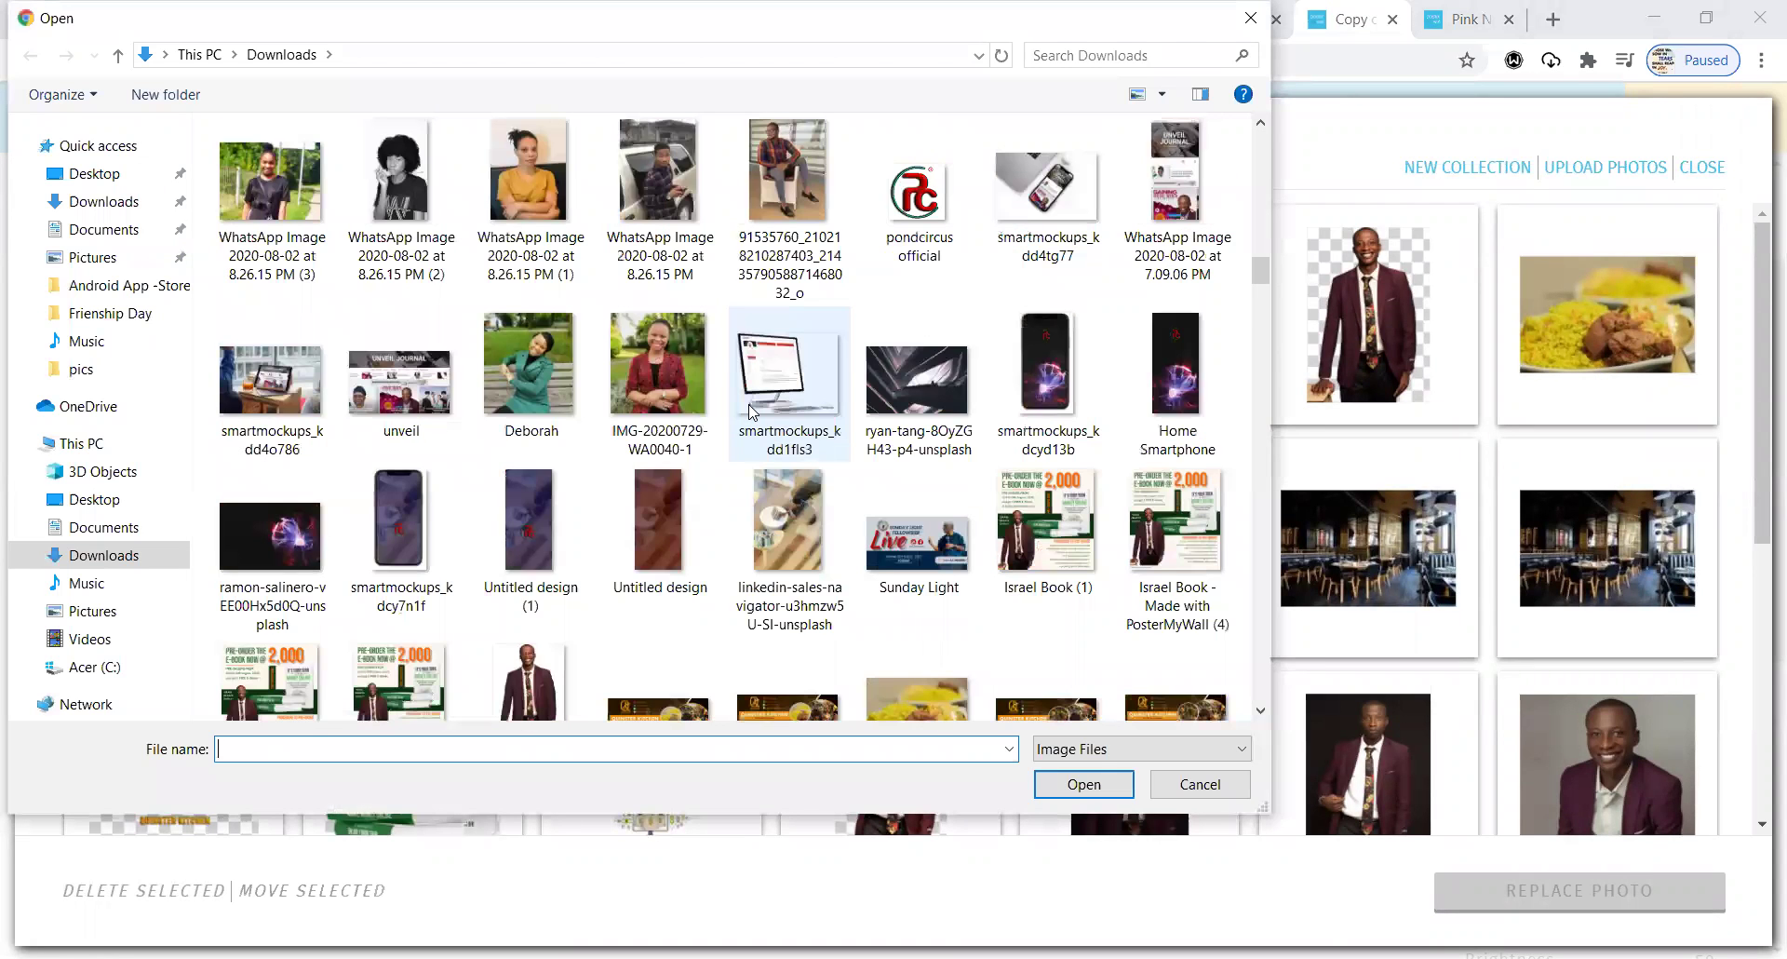
pyautogui.scroll(3, 752, 412)
pyautogui.scroll(-3, 752, 412)
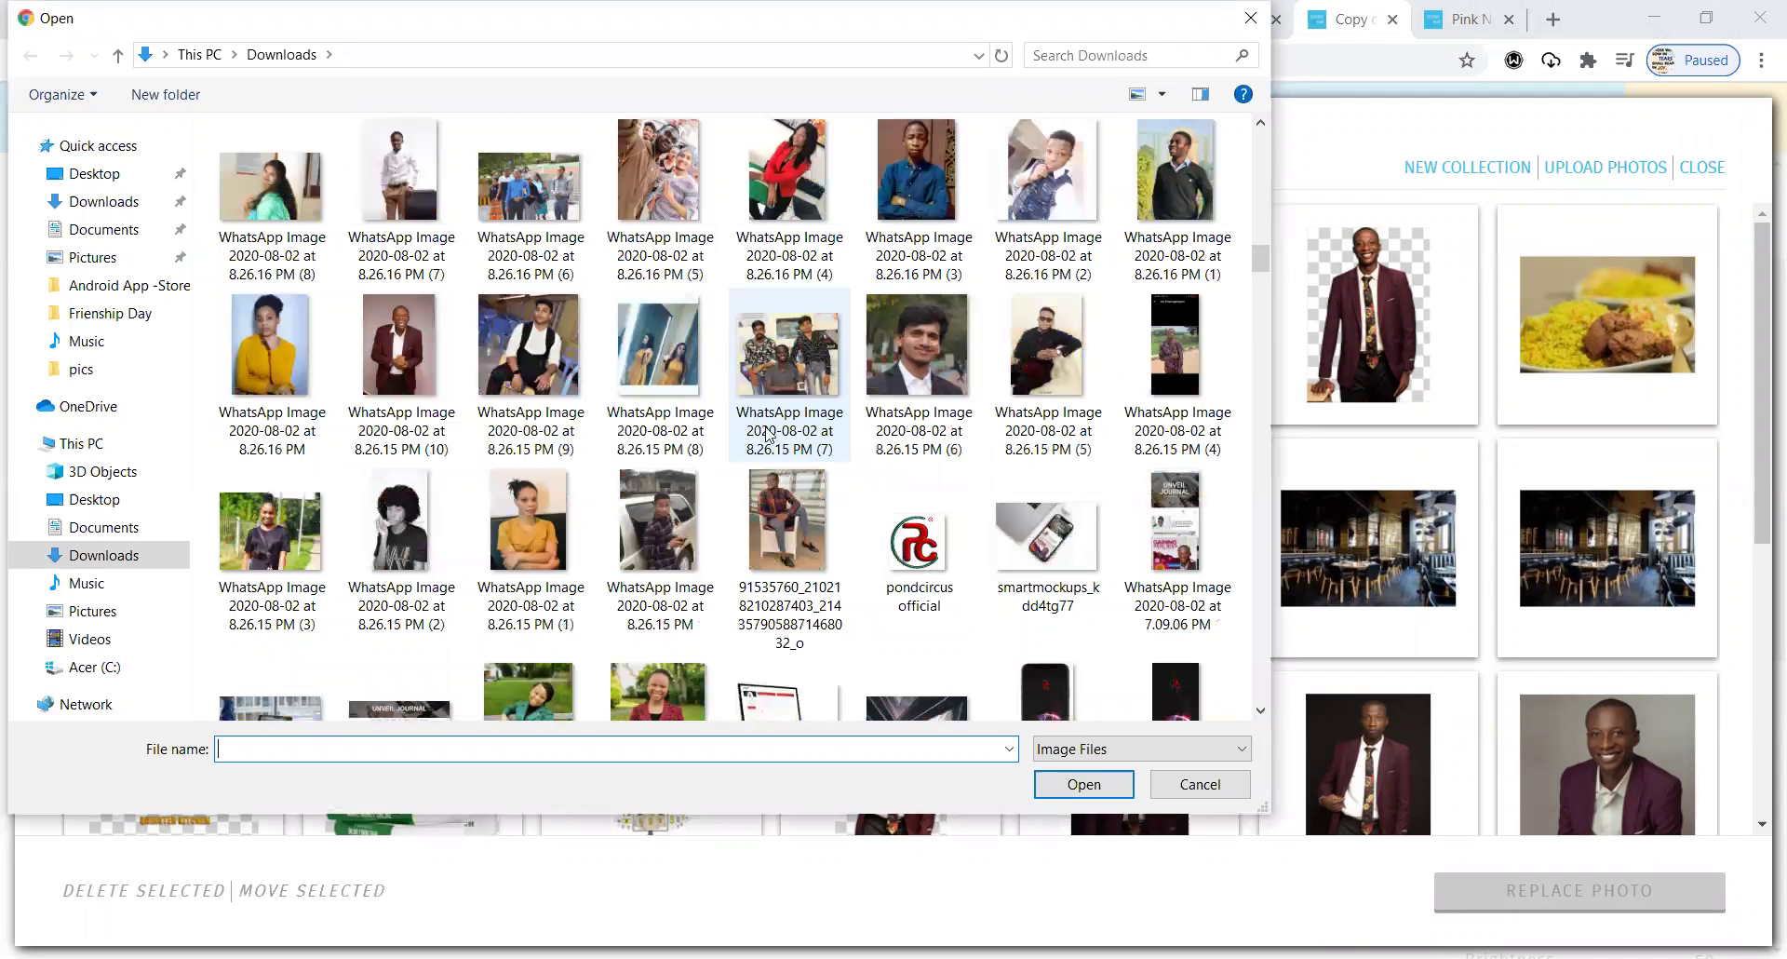
pyautogui.doubleClick(787, 707)
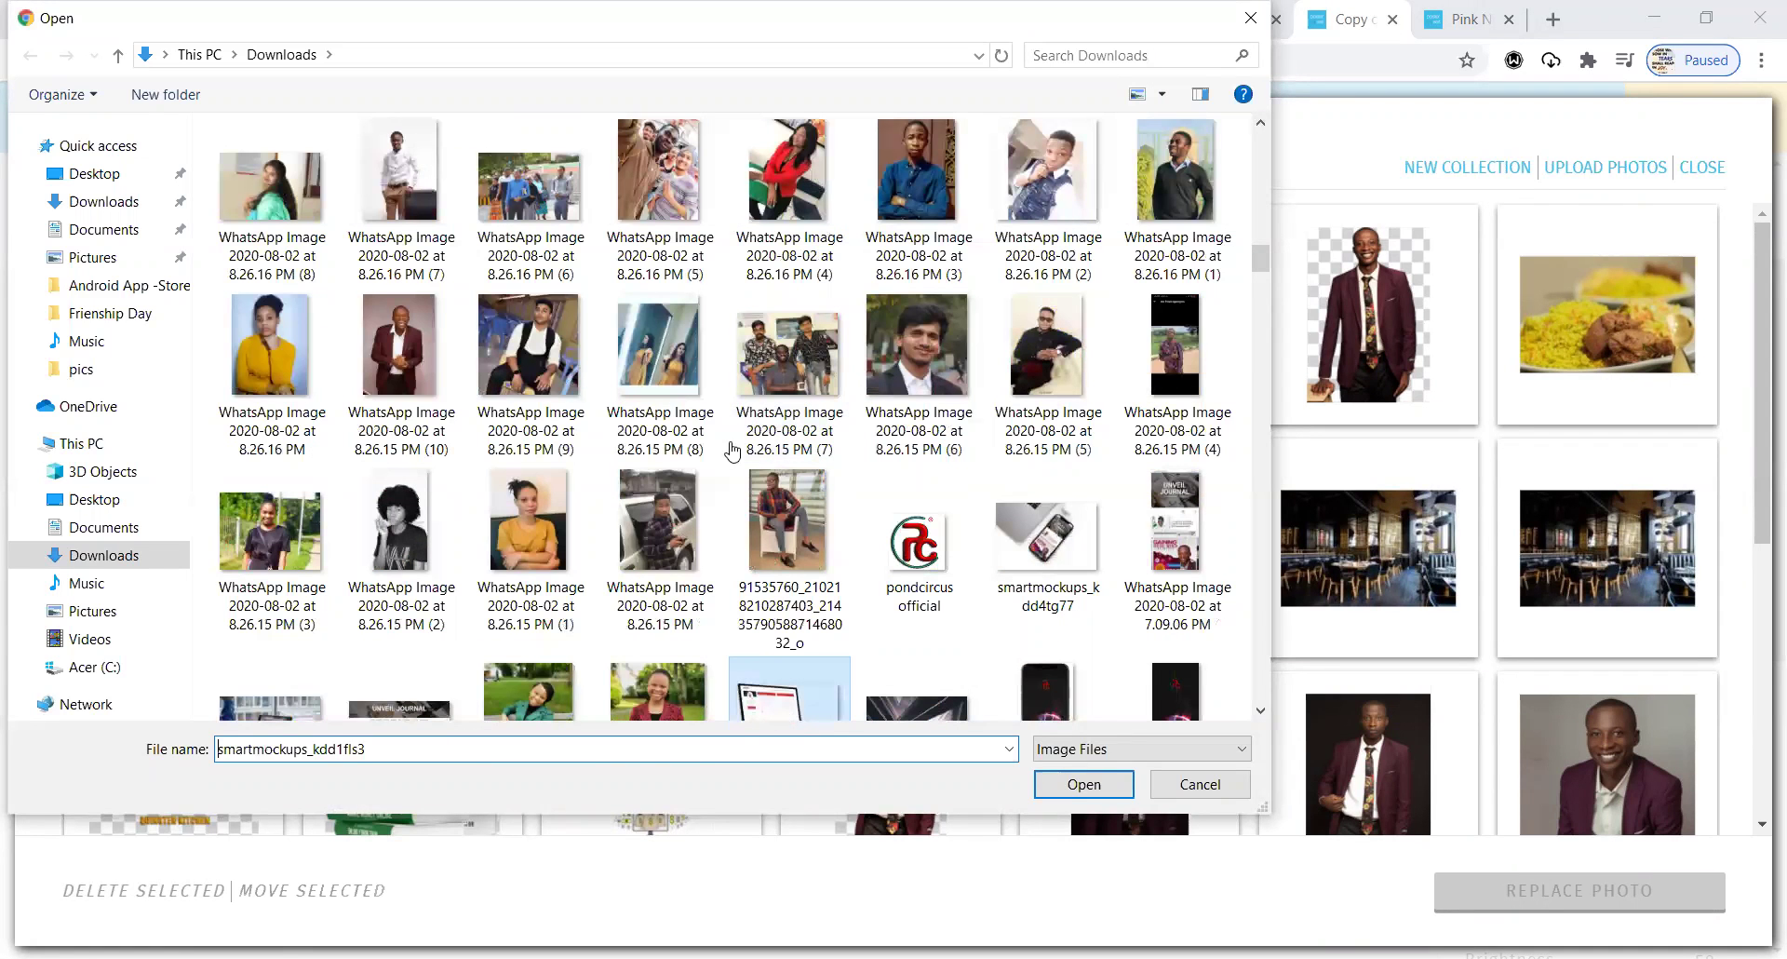
pyautogui.doubleClick(676, 344)
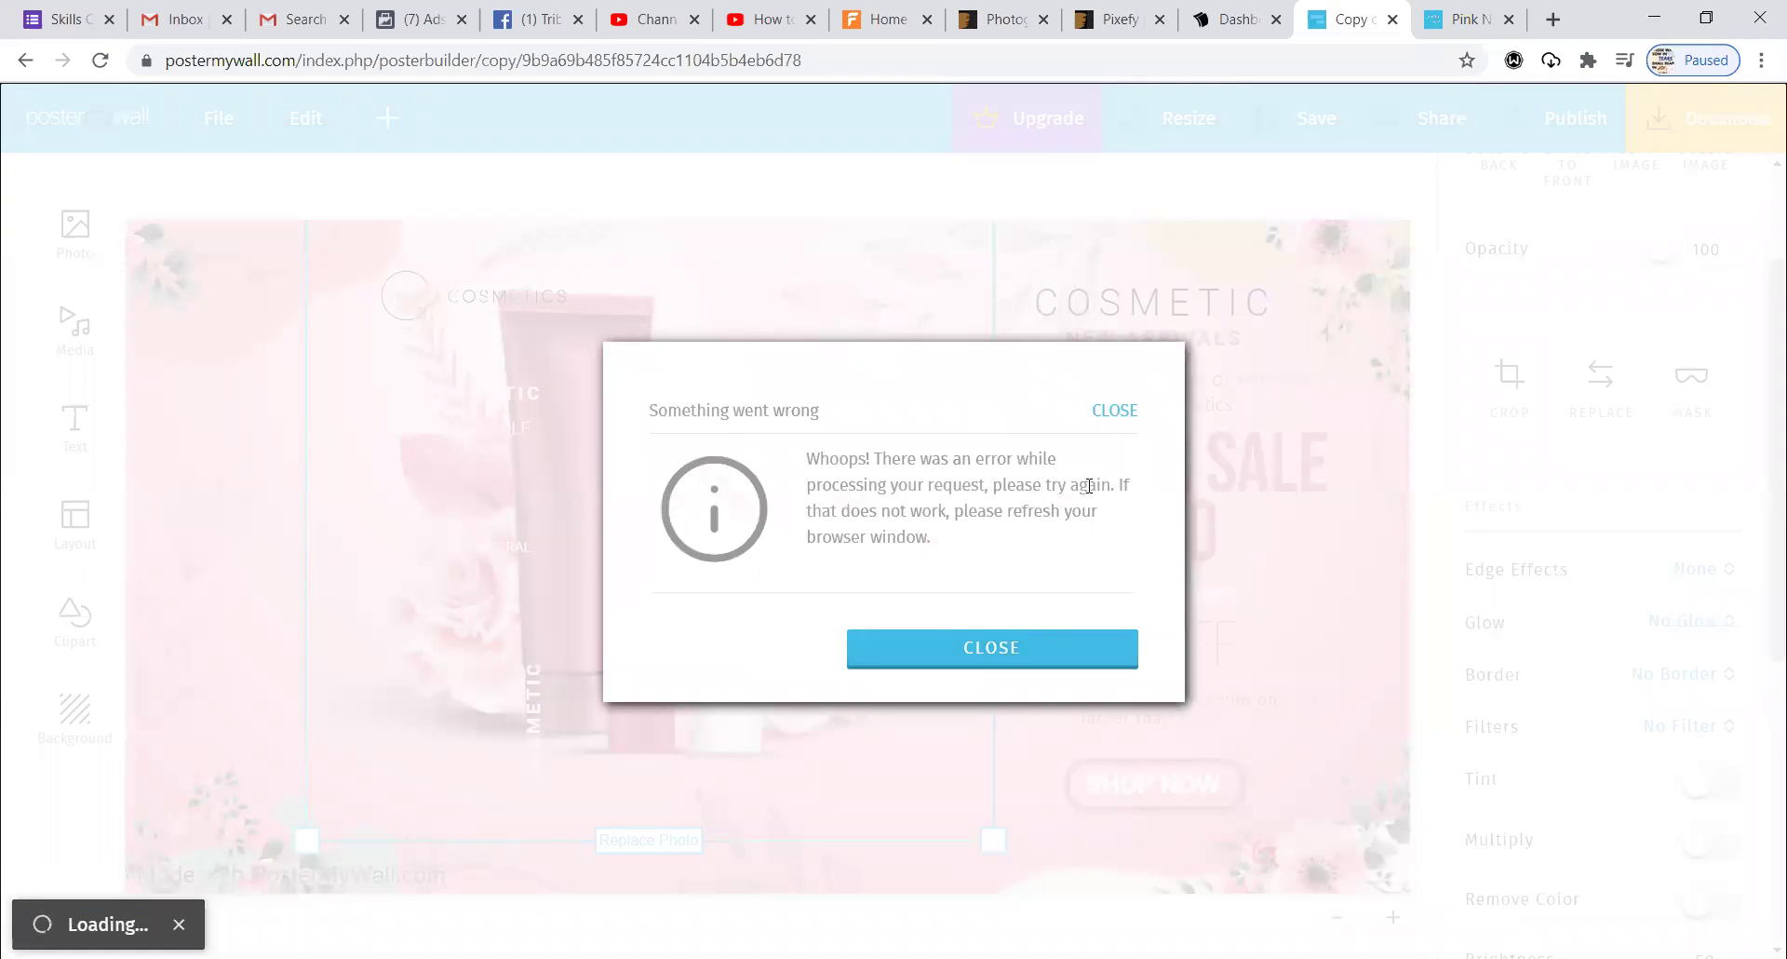
pyautogui.click(926, 649)
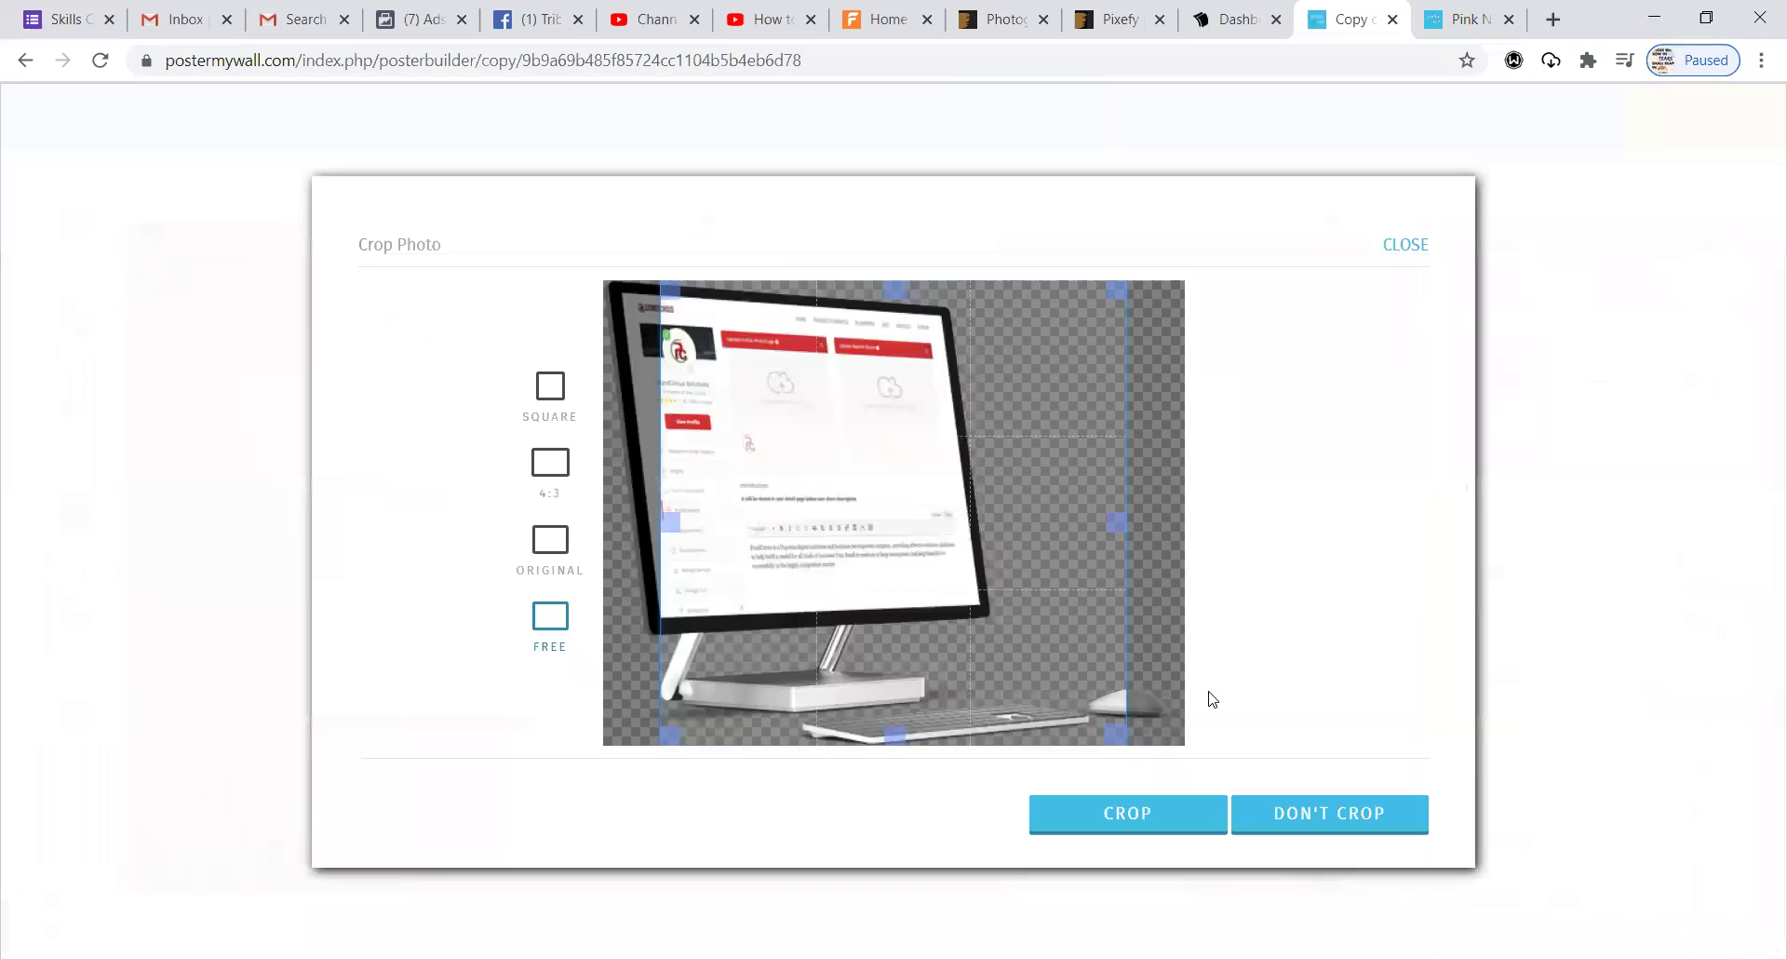
# - Crop a strip off the top of the computer mockup photo with the free crop and insert it into the design
pyautogui.moveTo(956, 583); pyautogui.dragTo(862, 591)
pyautogui.click(550, 465)
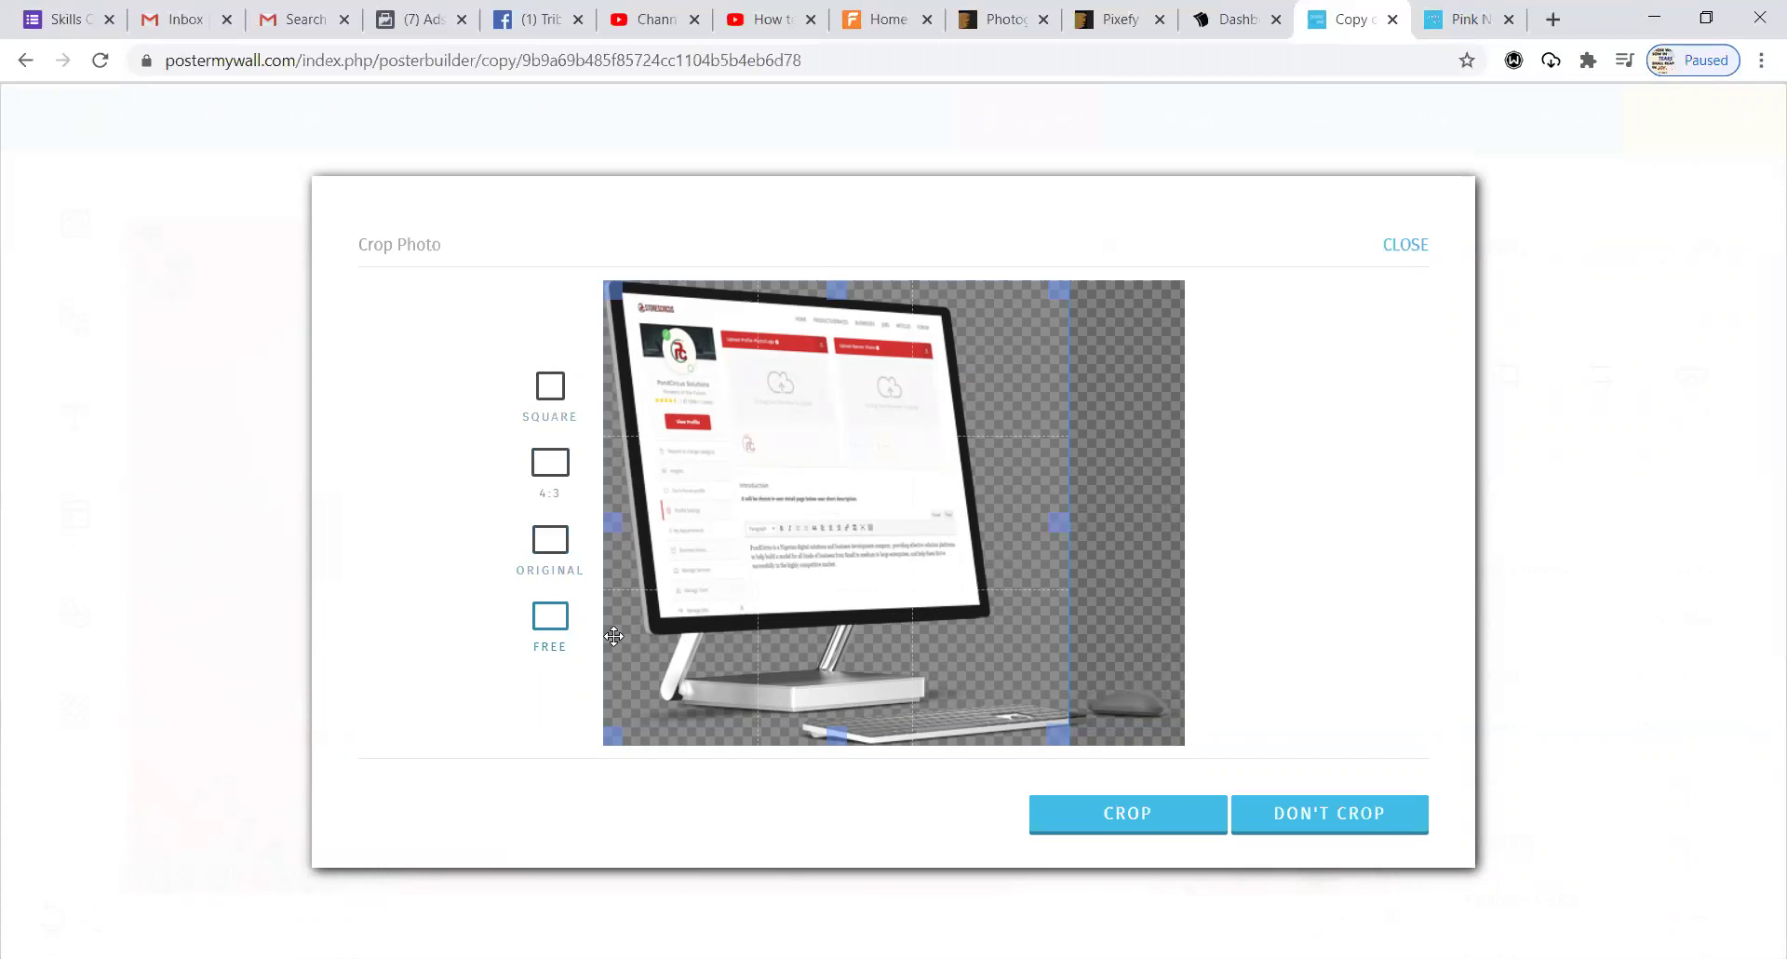
pyautogui.click(540, 621)
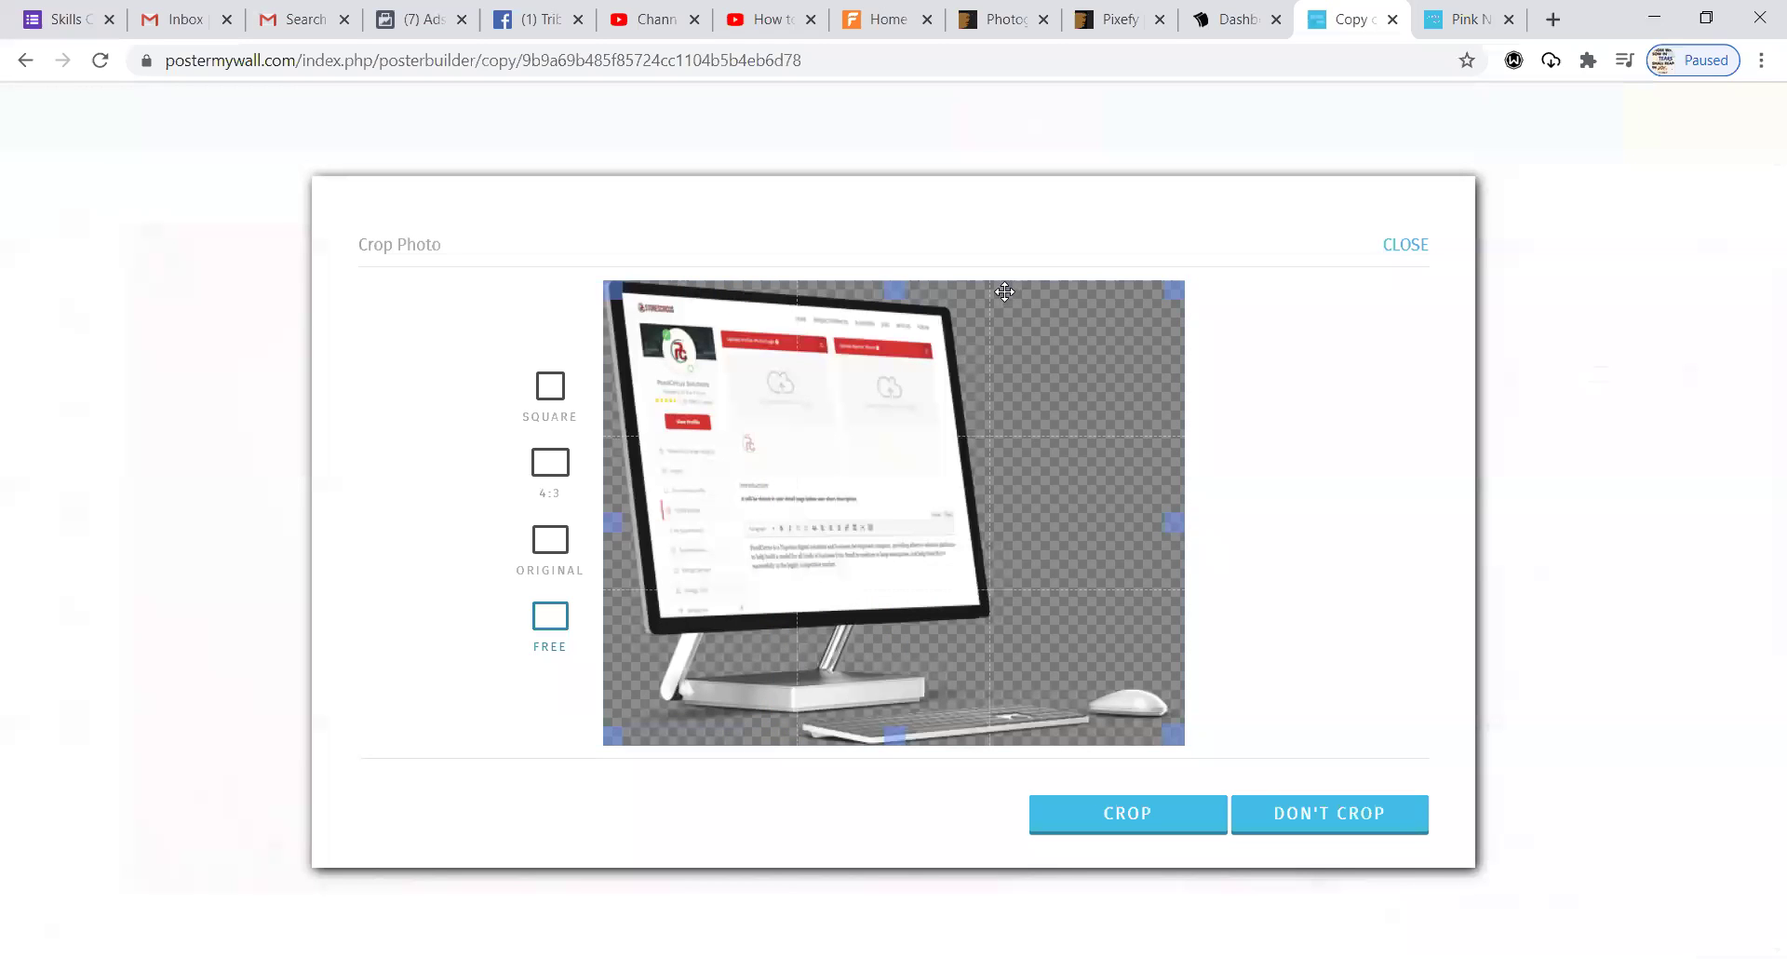
pyautogui.moveTo(891, 286); pyautogui.dragTo(958, 263)
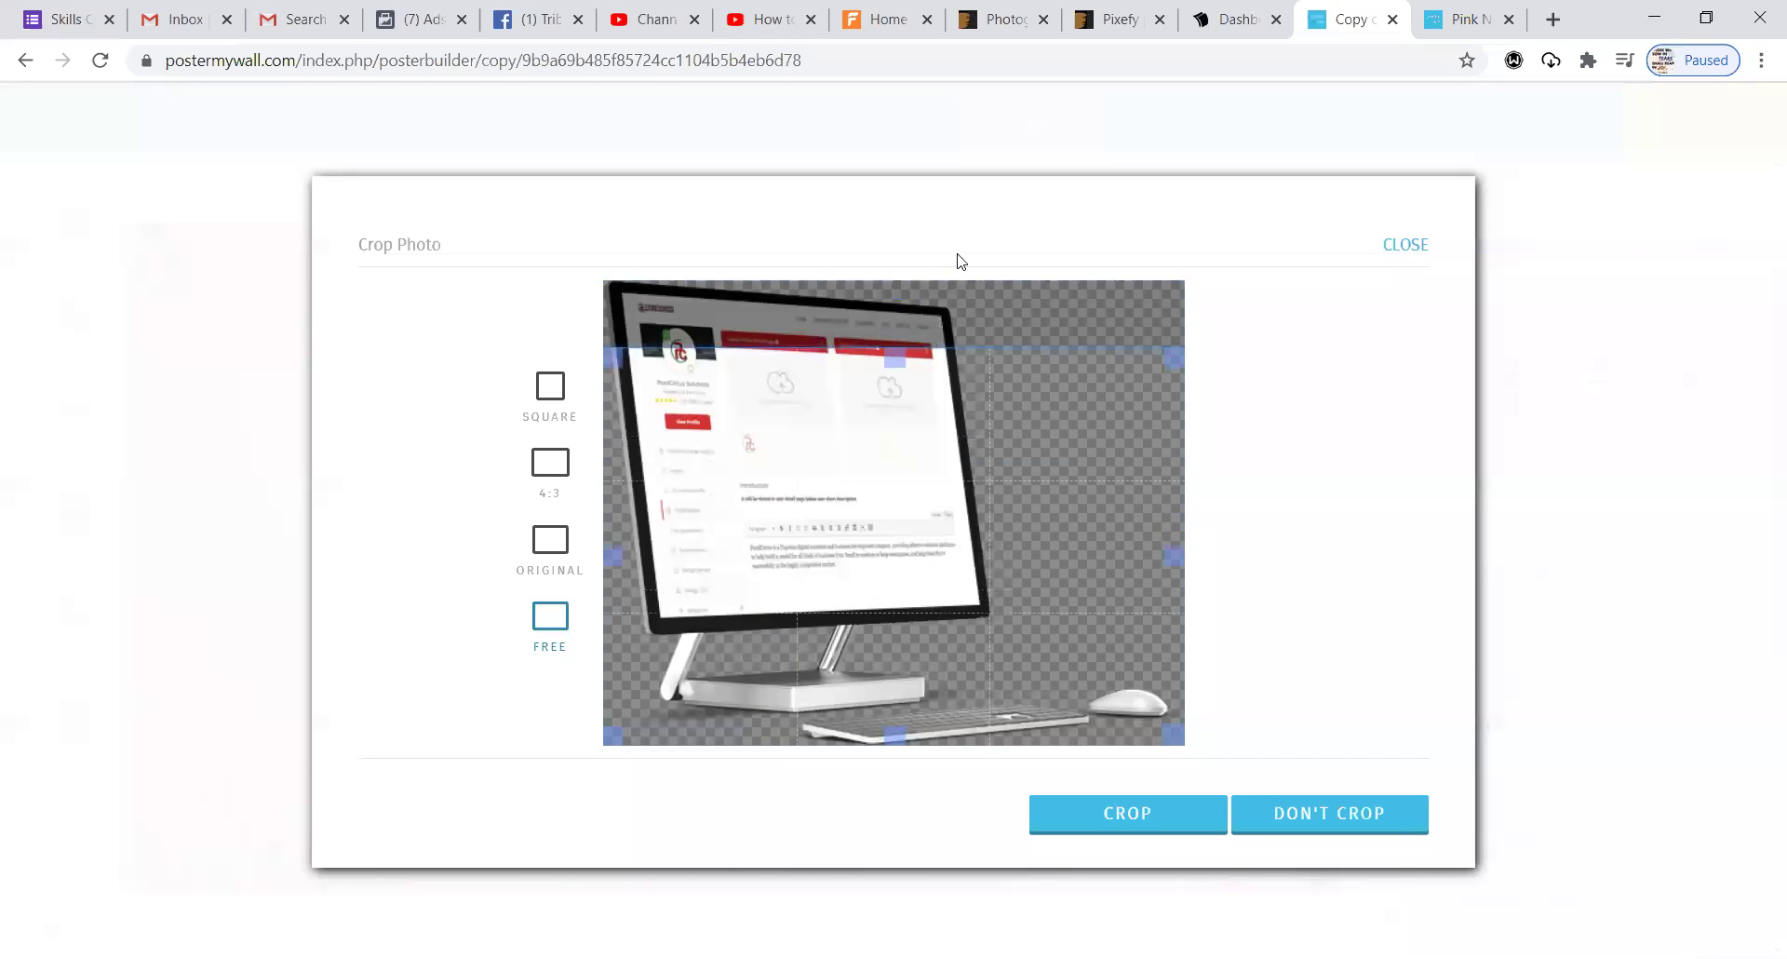
pyautogui.click(1146, 824)
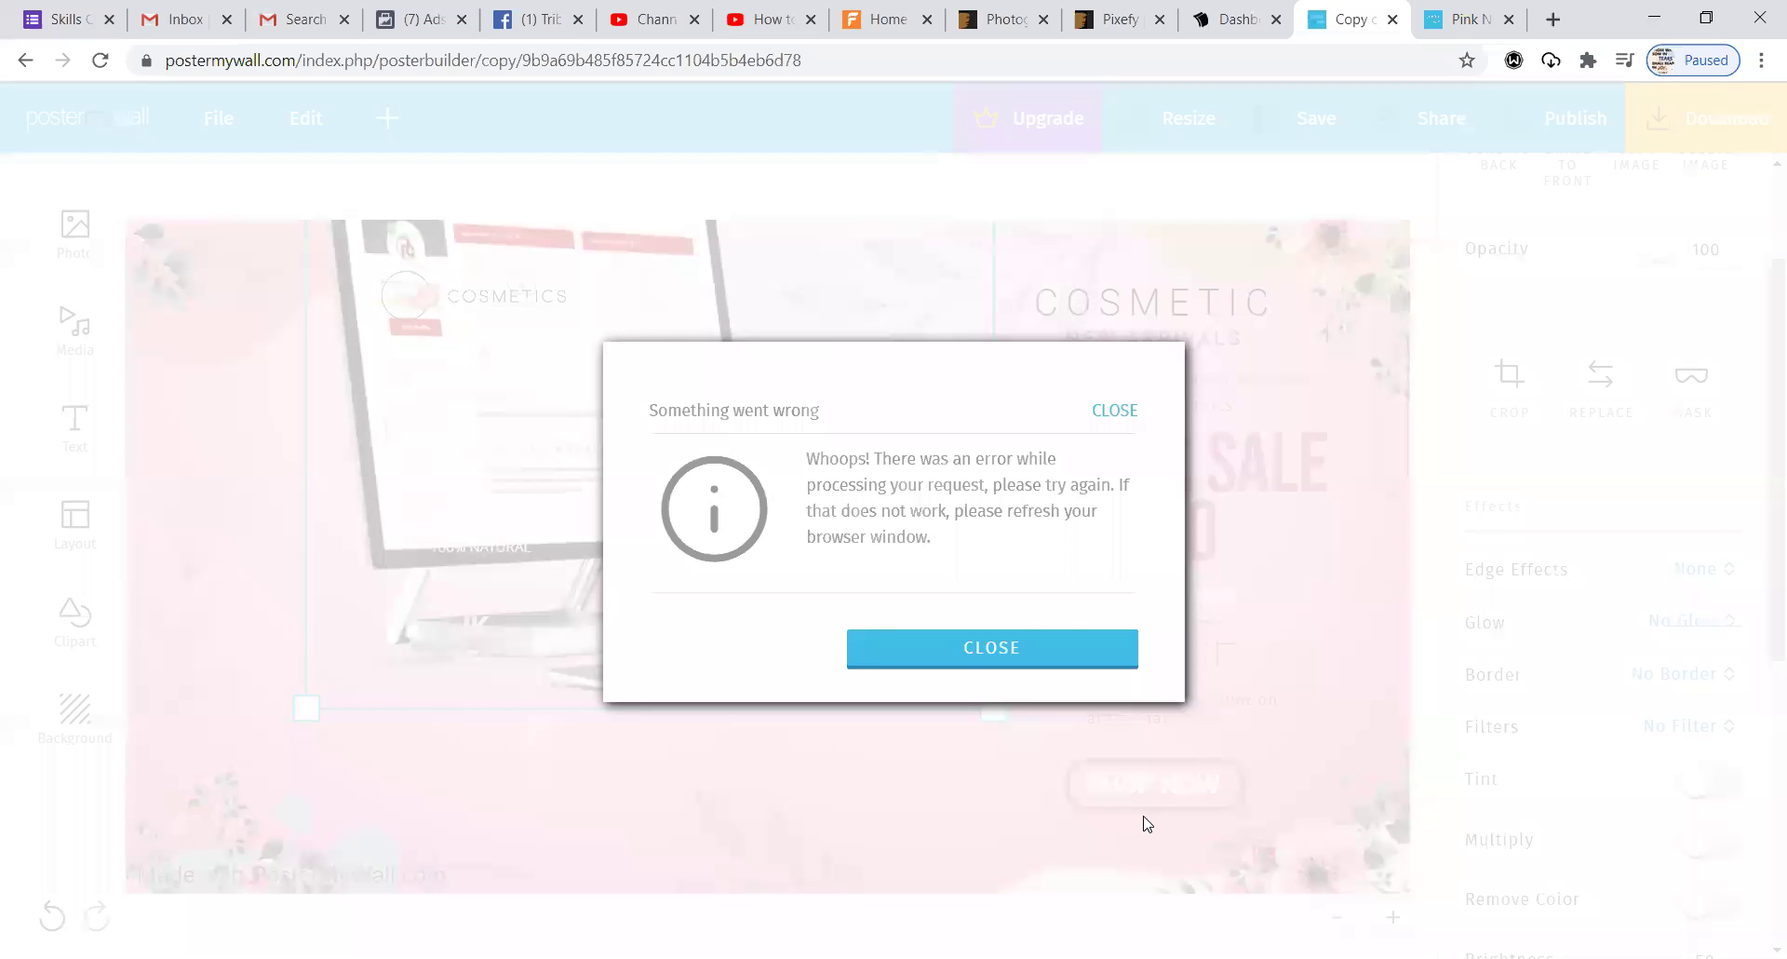
pyautogui.click(1097, 416)
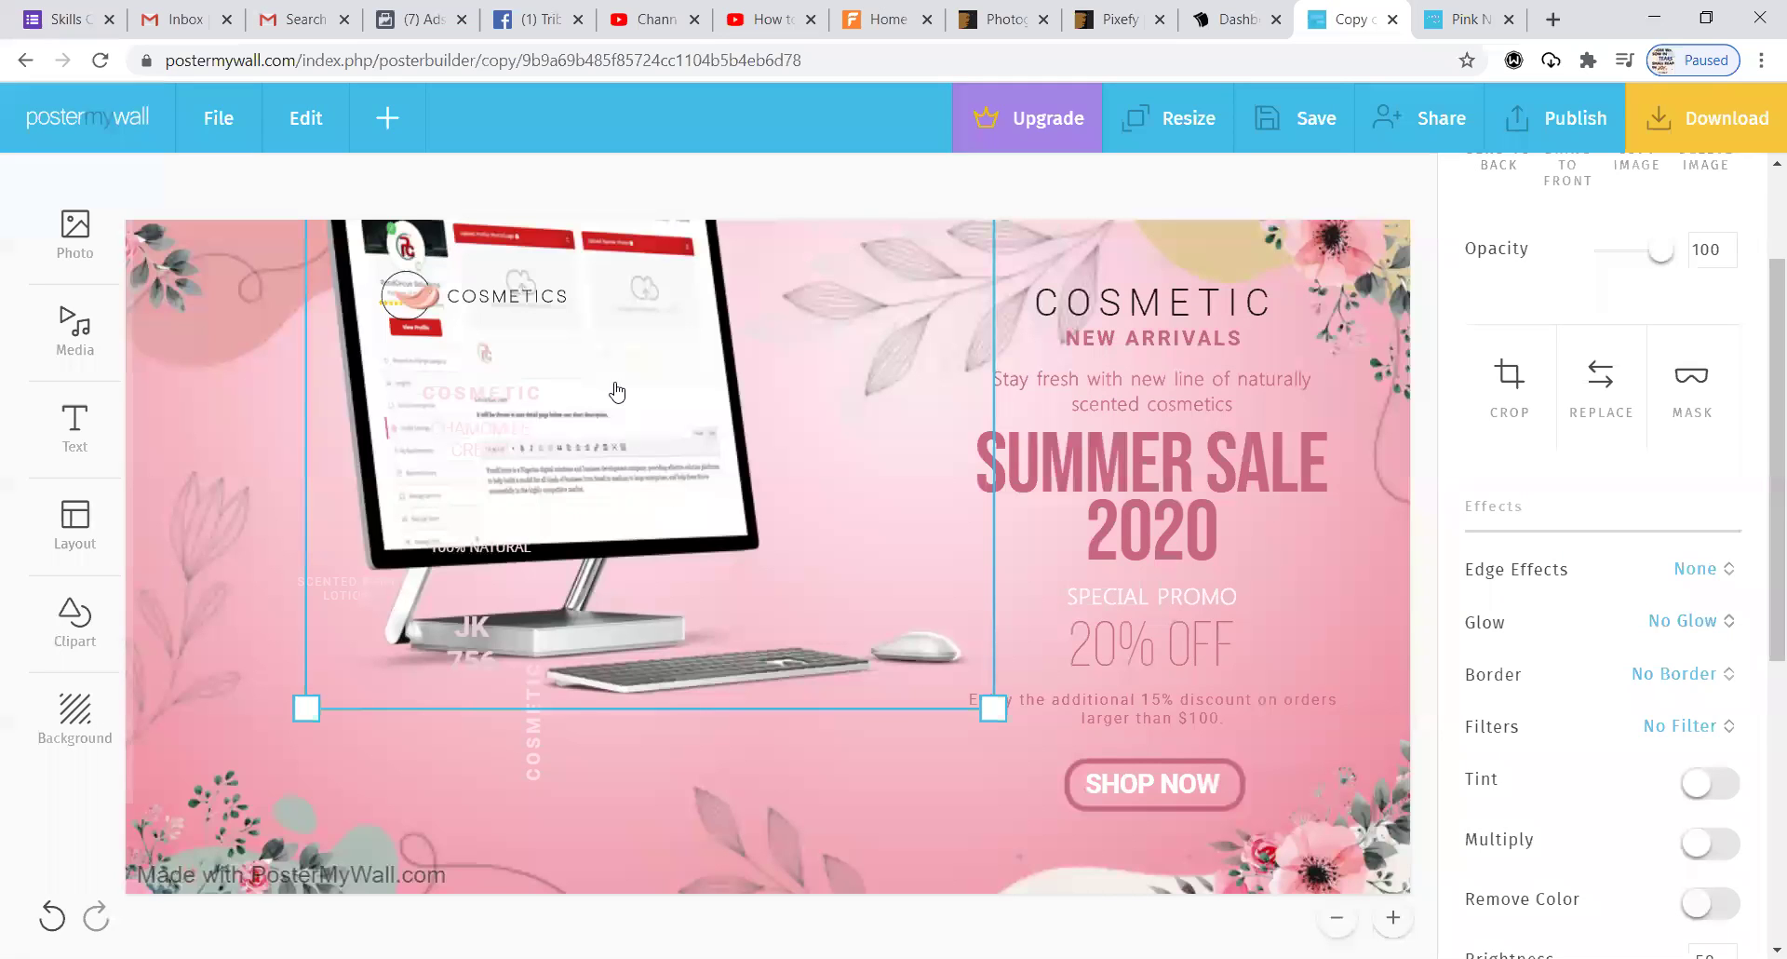
# - Shrink the computer mockup image and position it over the product area below the "COSMETICS" logo
pyautogui.moveTo(693, 584); pyautogui.dragTo(687, 632)
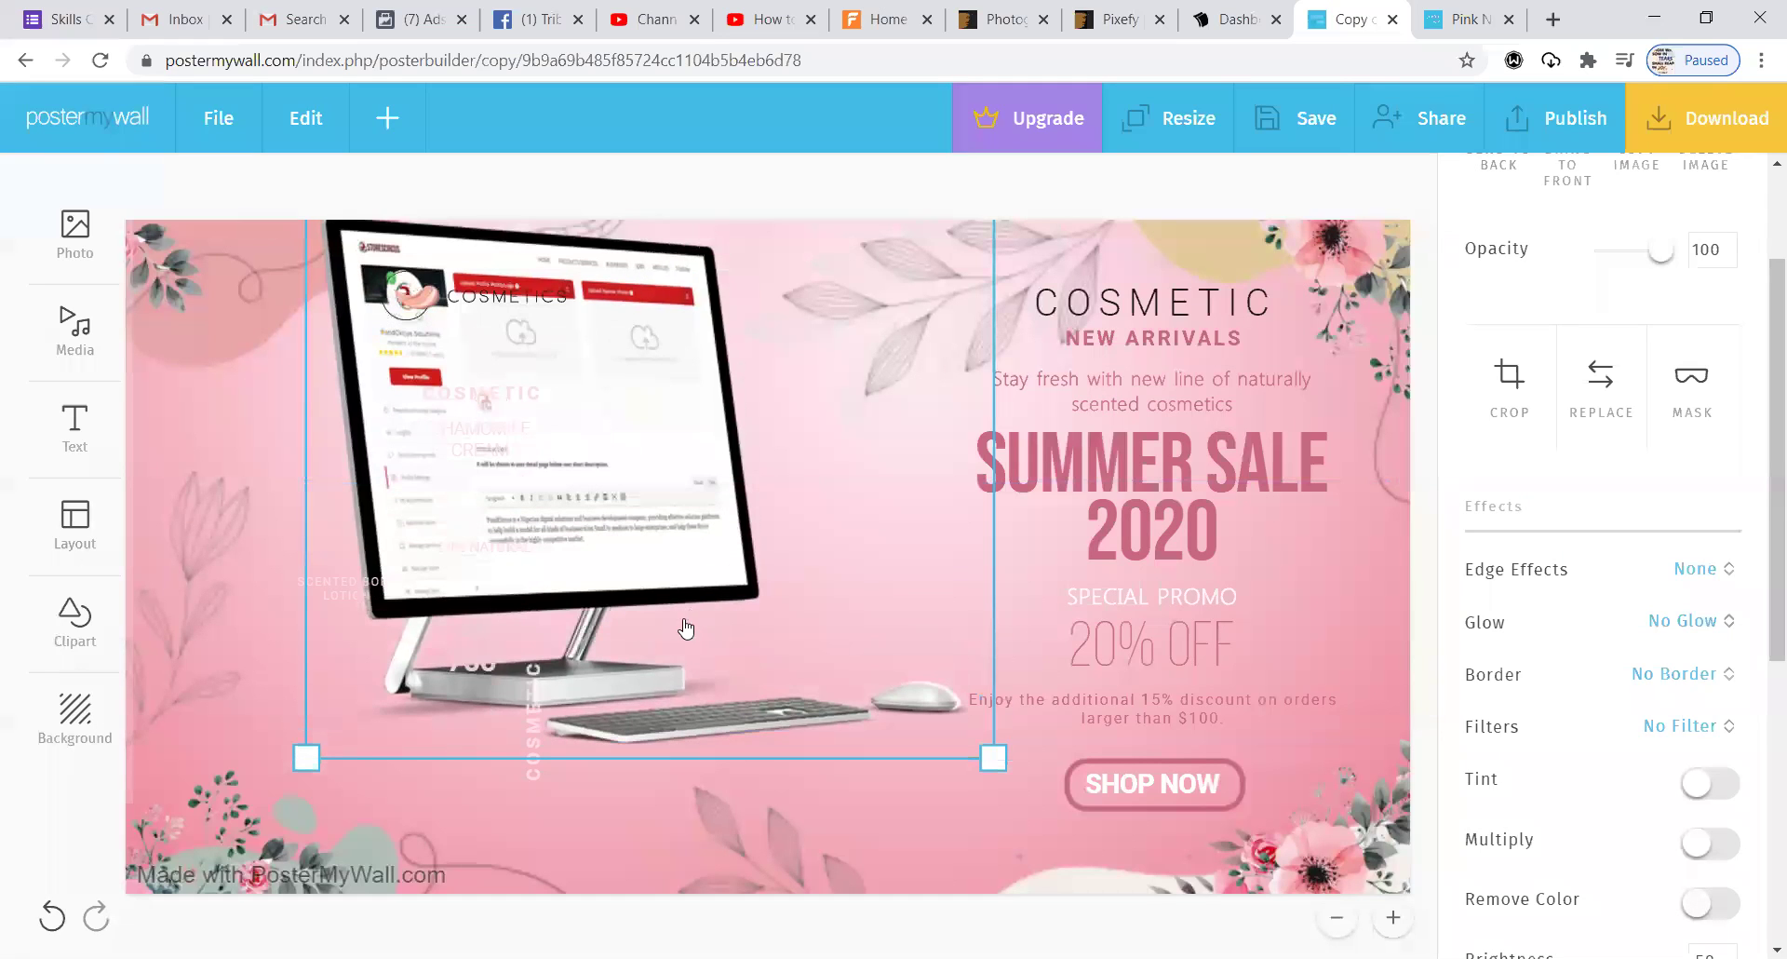
pyautogui.moveTo(968, 752); pyautogui.dragTo(737, 566)
pyautogui.moveTo(670, 499); pyautogui.dragTo(747, 644)
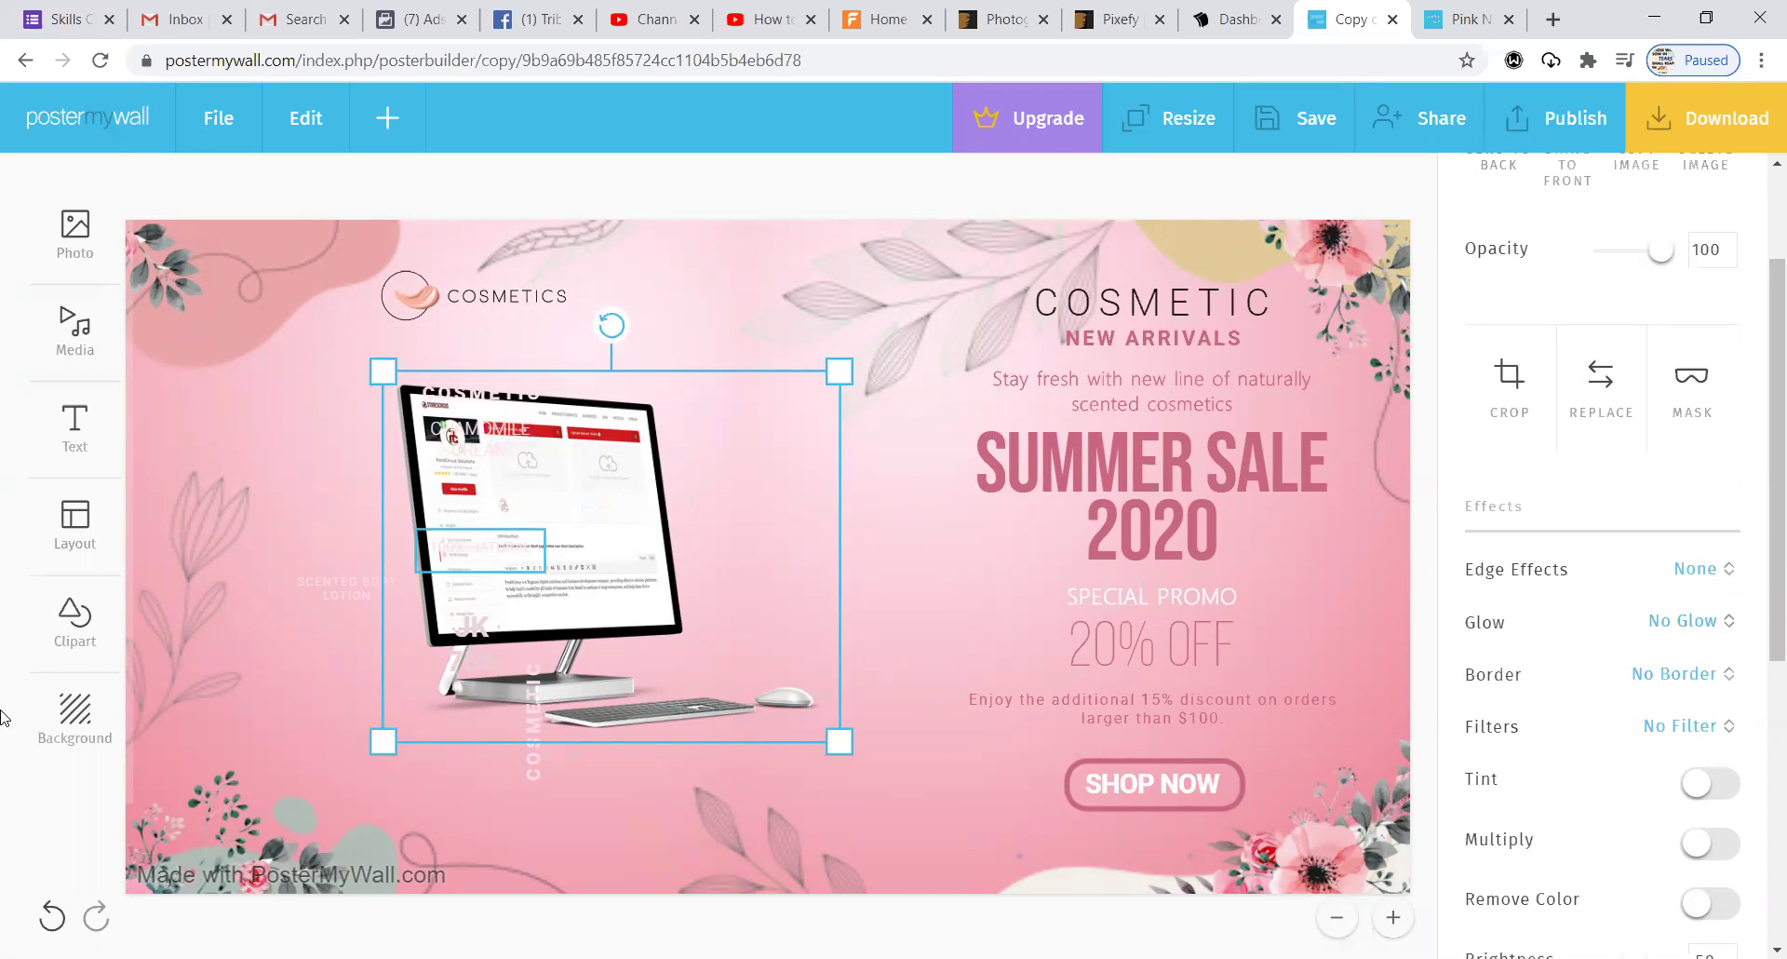
# - Undo the mockup image's edits, its replacement of the product photo and the product photo's moves
pyautogui.click(52, 918)
pyautogui.click(46, 917)
pyautogui.click(46, 917)
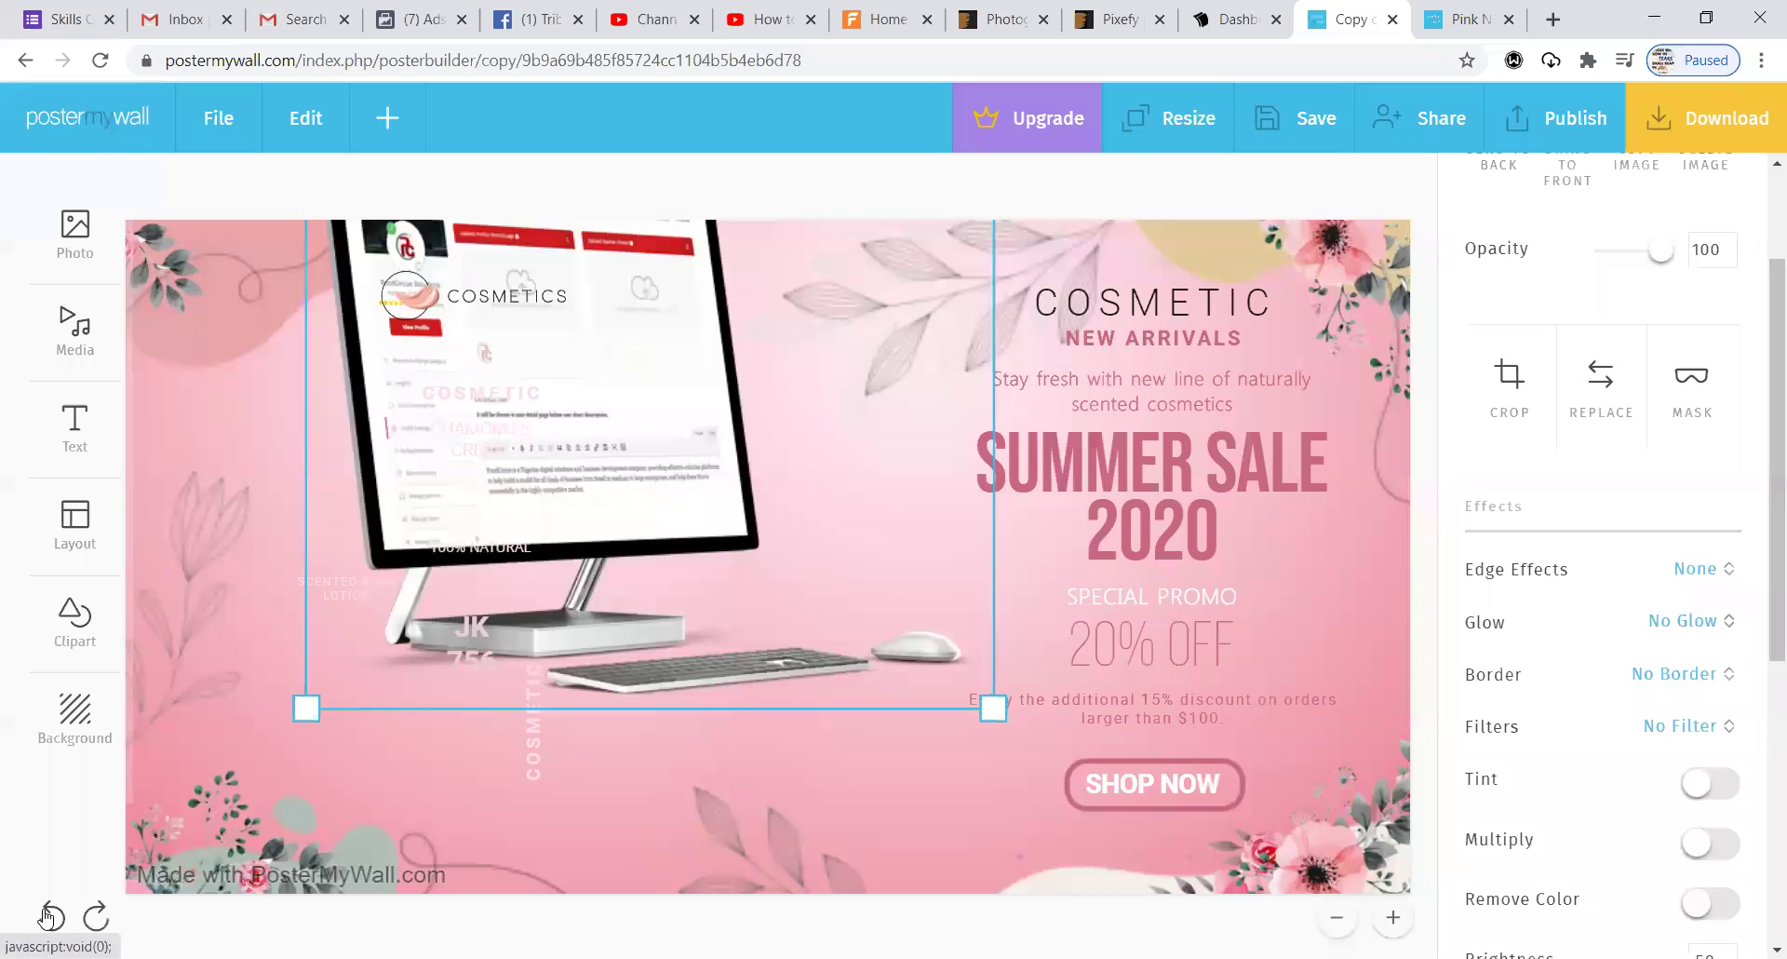
pyautogui.click(47, 917)
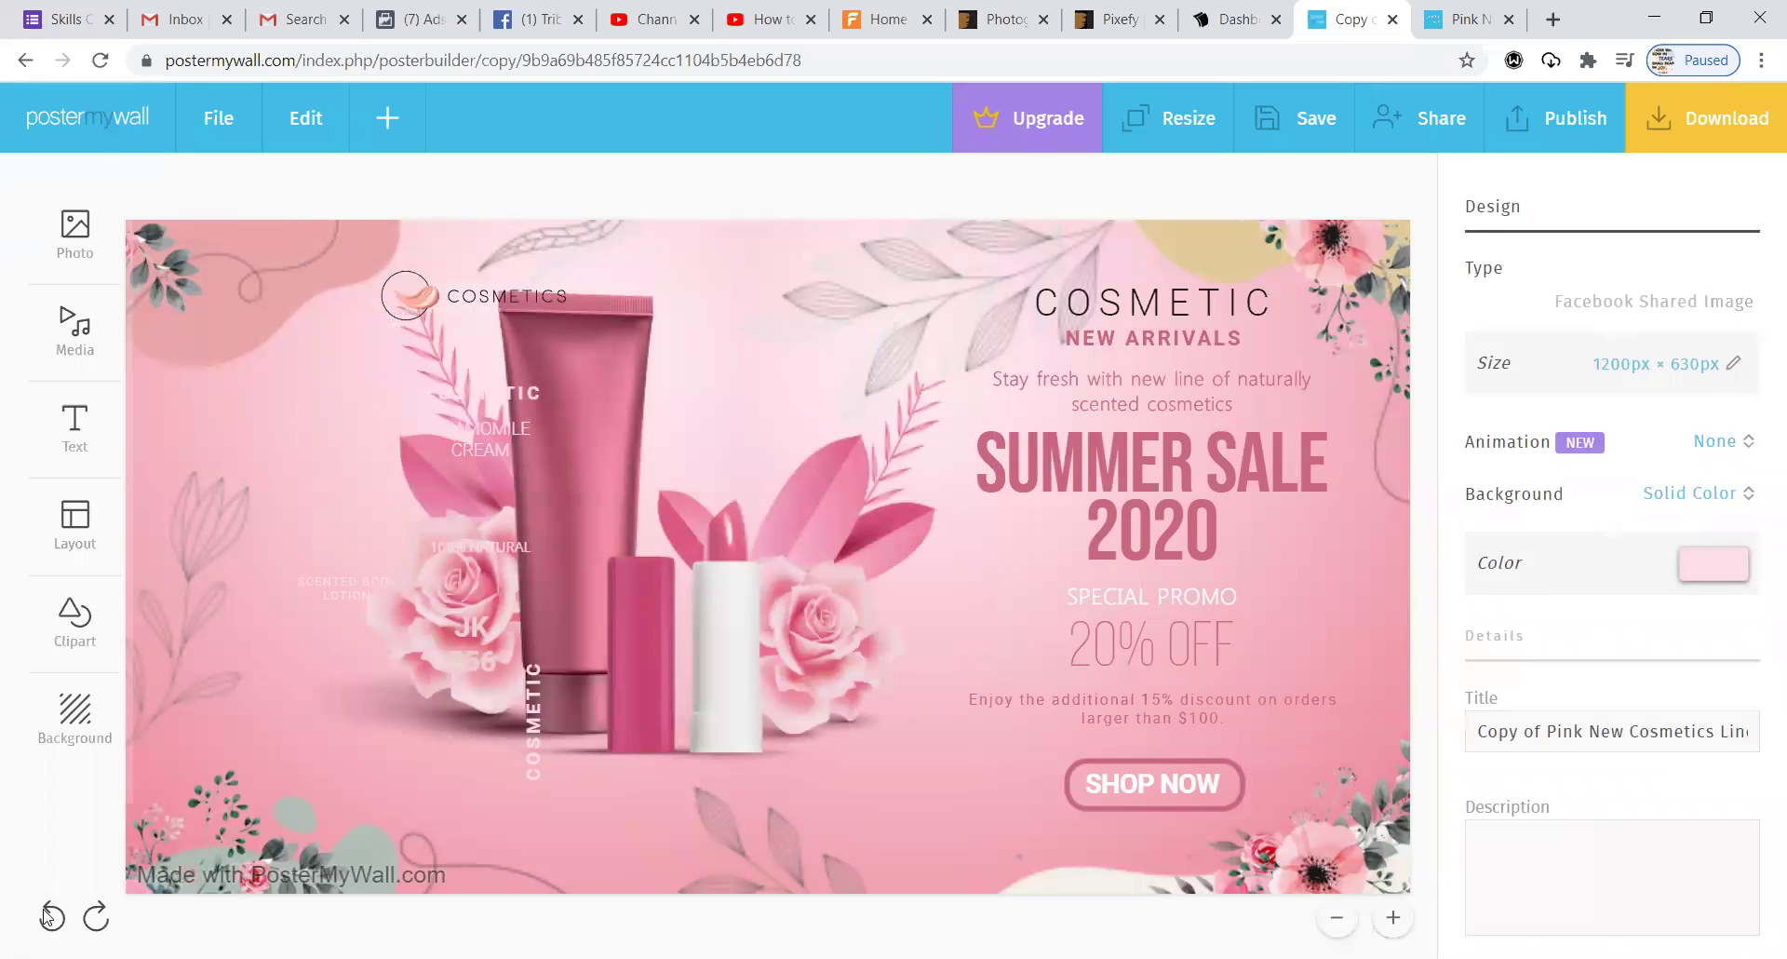
pyautogui.click(48, 917)
pyautogui.click(46, 917)
pyautogui.click(47, 917)
pyautogui.click(407, 672)
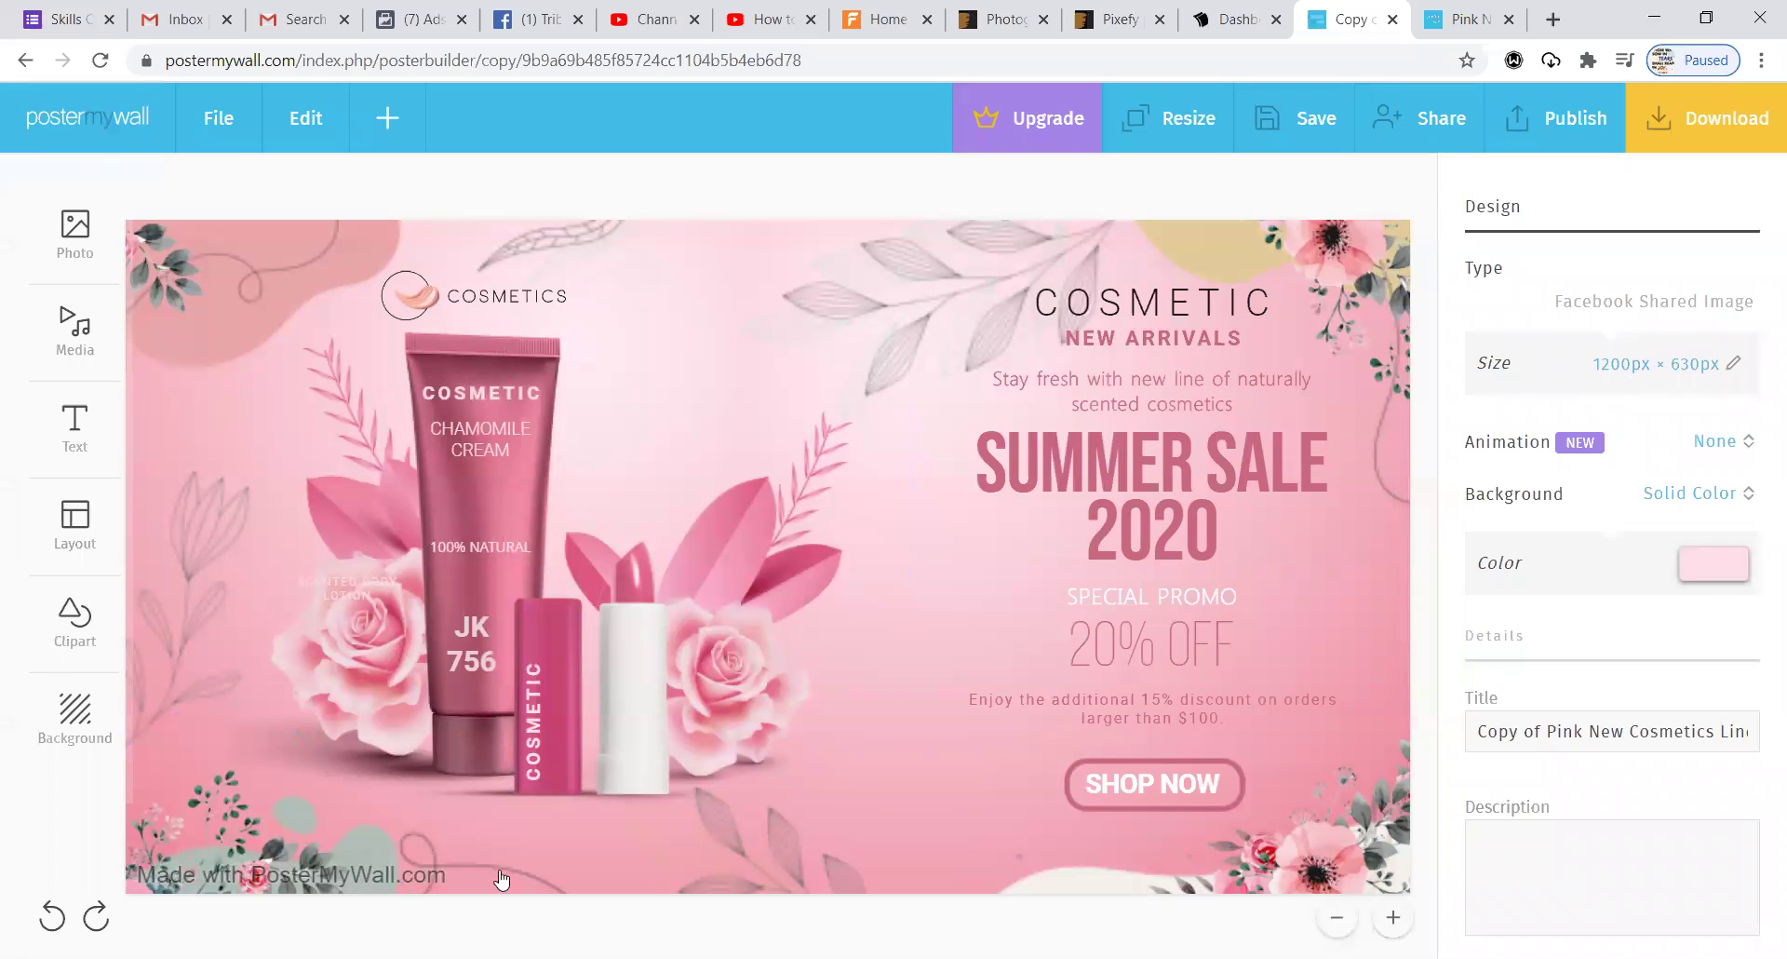
# - Save the design and download it as the free Basic Image JPG
pyautogui.click(1293, 118)
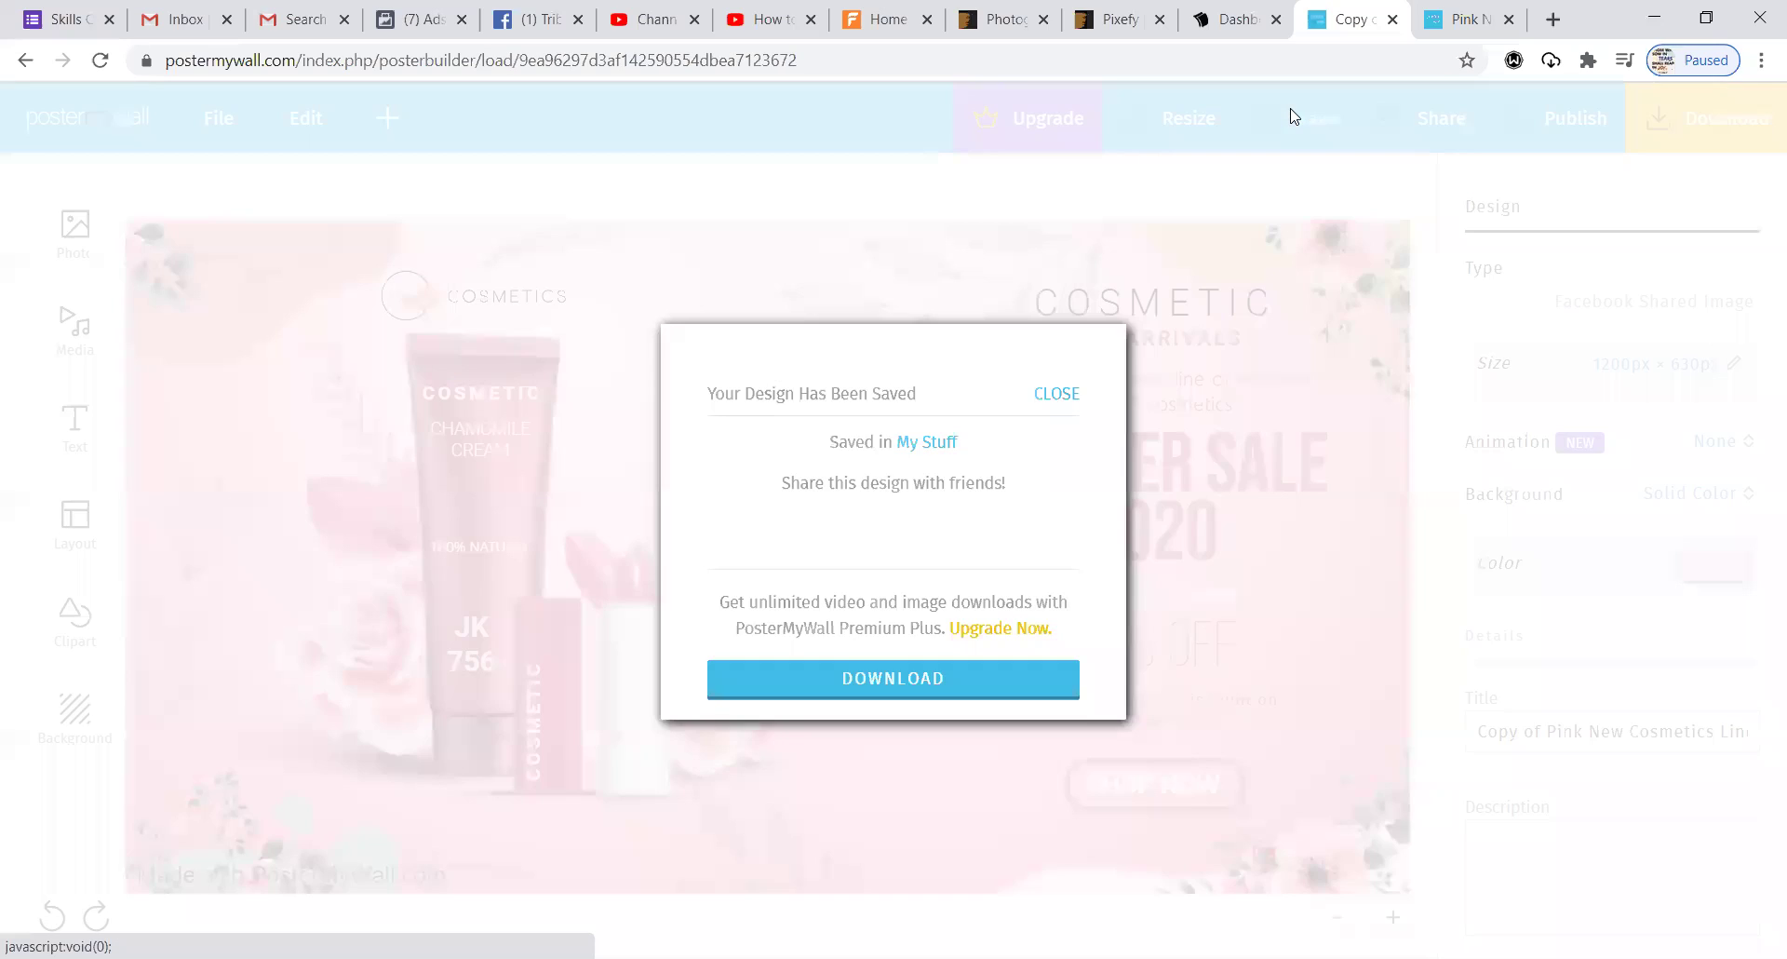
pyautogui.click(893, 681)
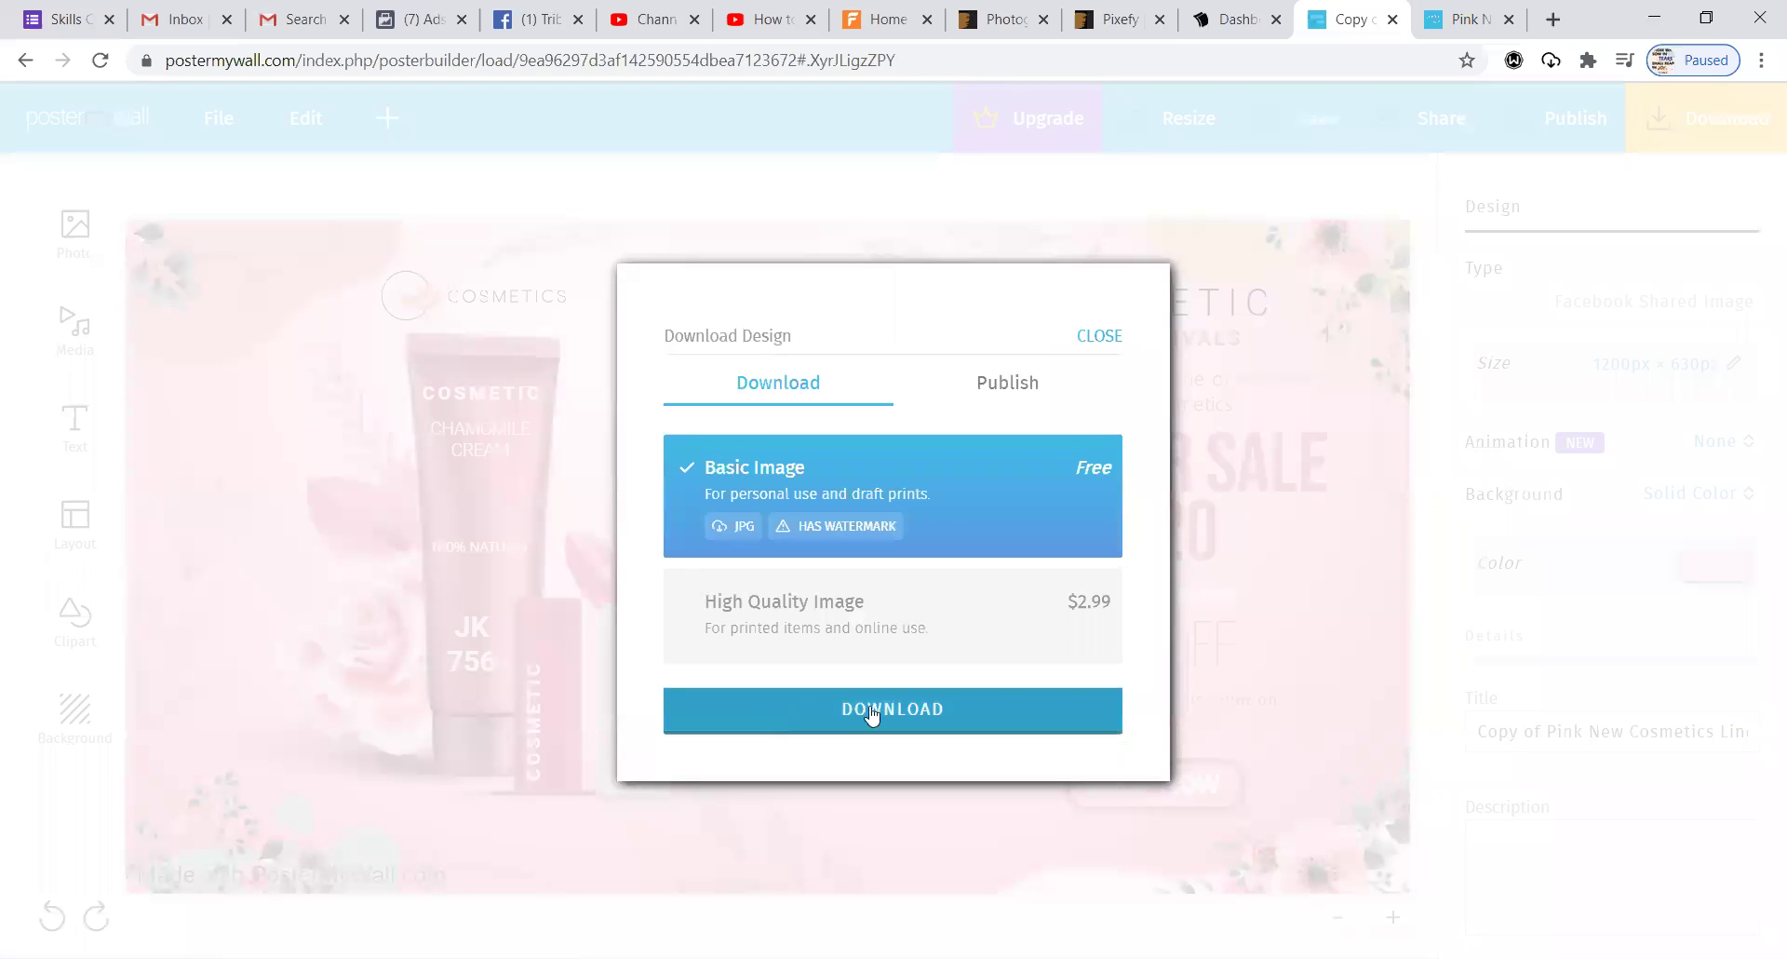
pyautogui.click(885, 712)
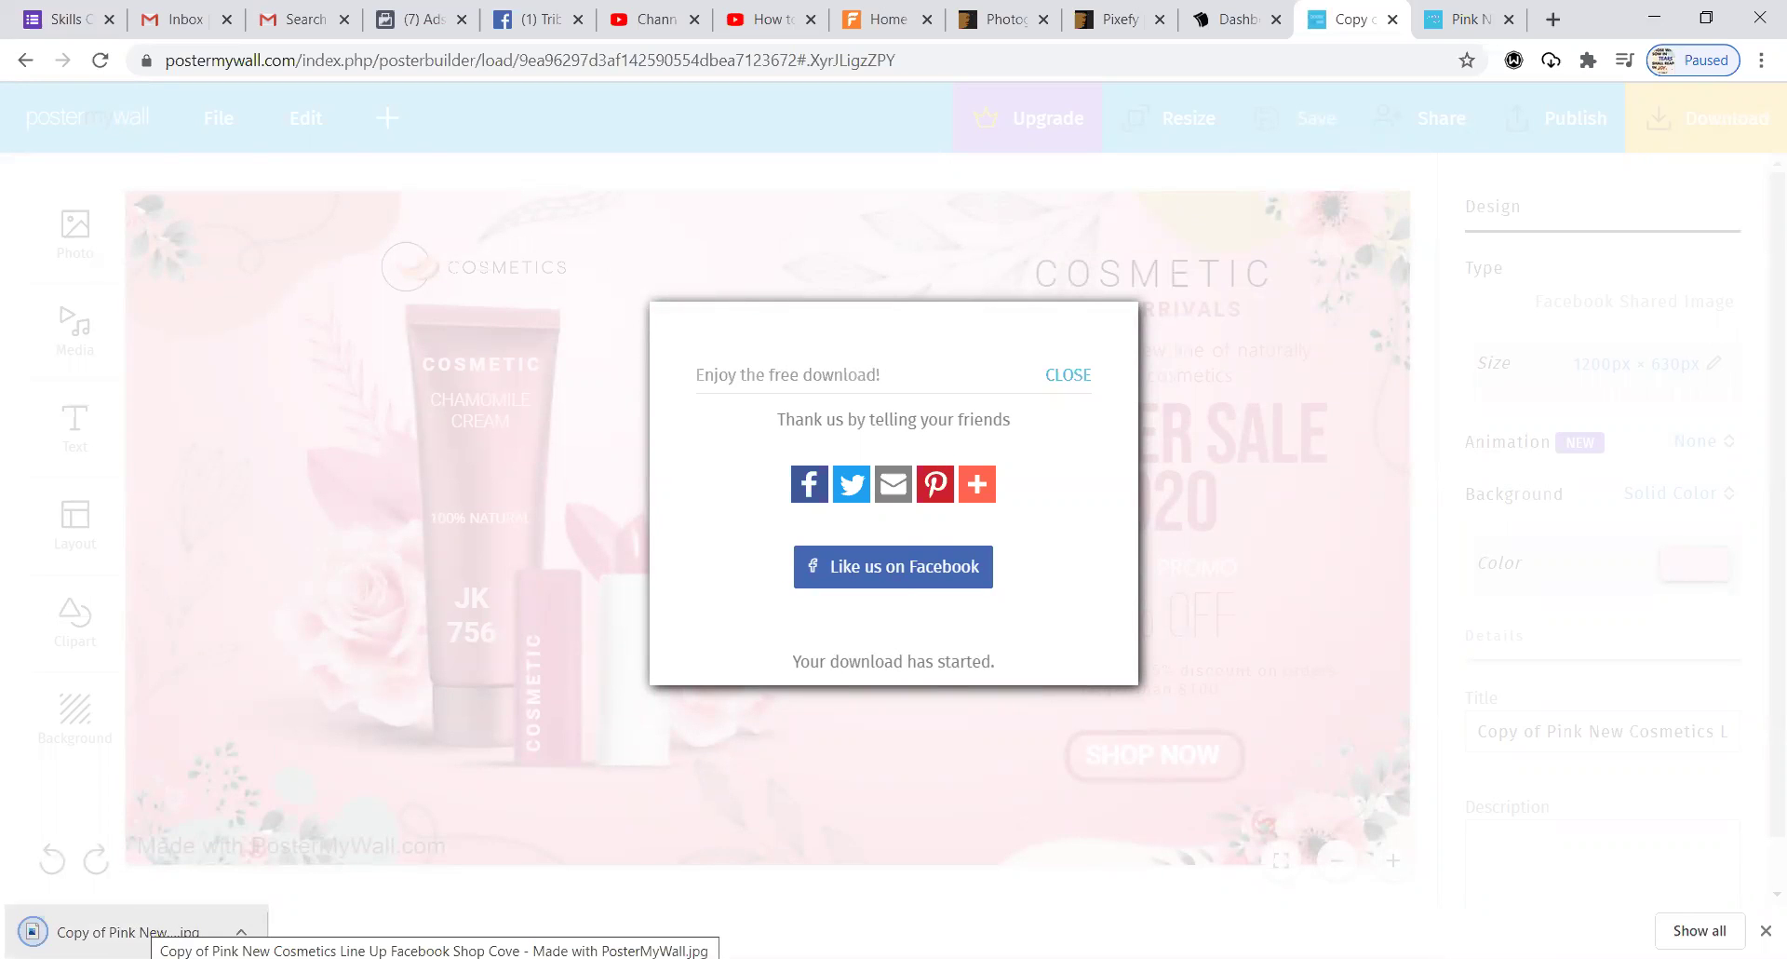
# - Open the downloaded JPG to check it, and return to the design by dismissing the download message
pyautogui.click(149, 929)
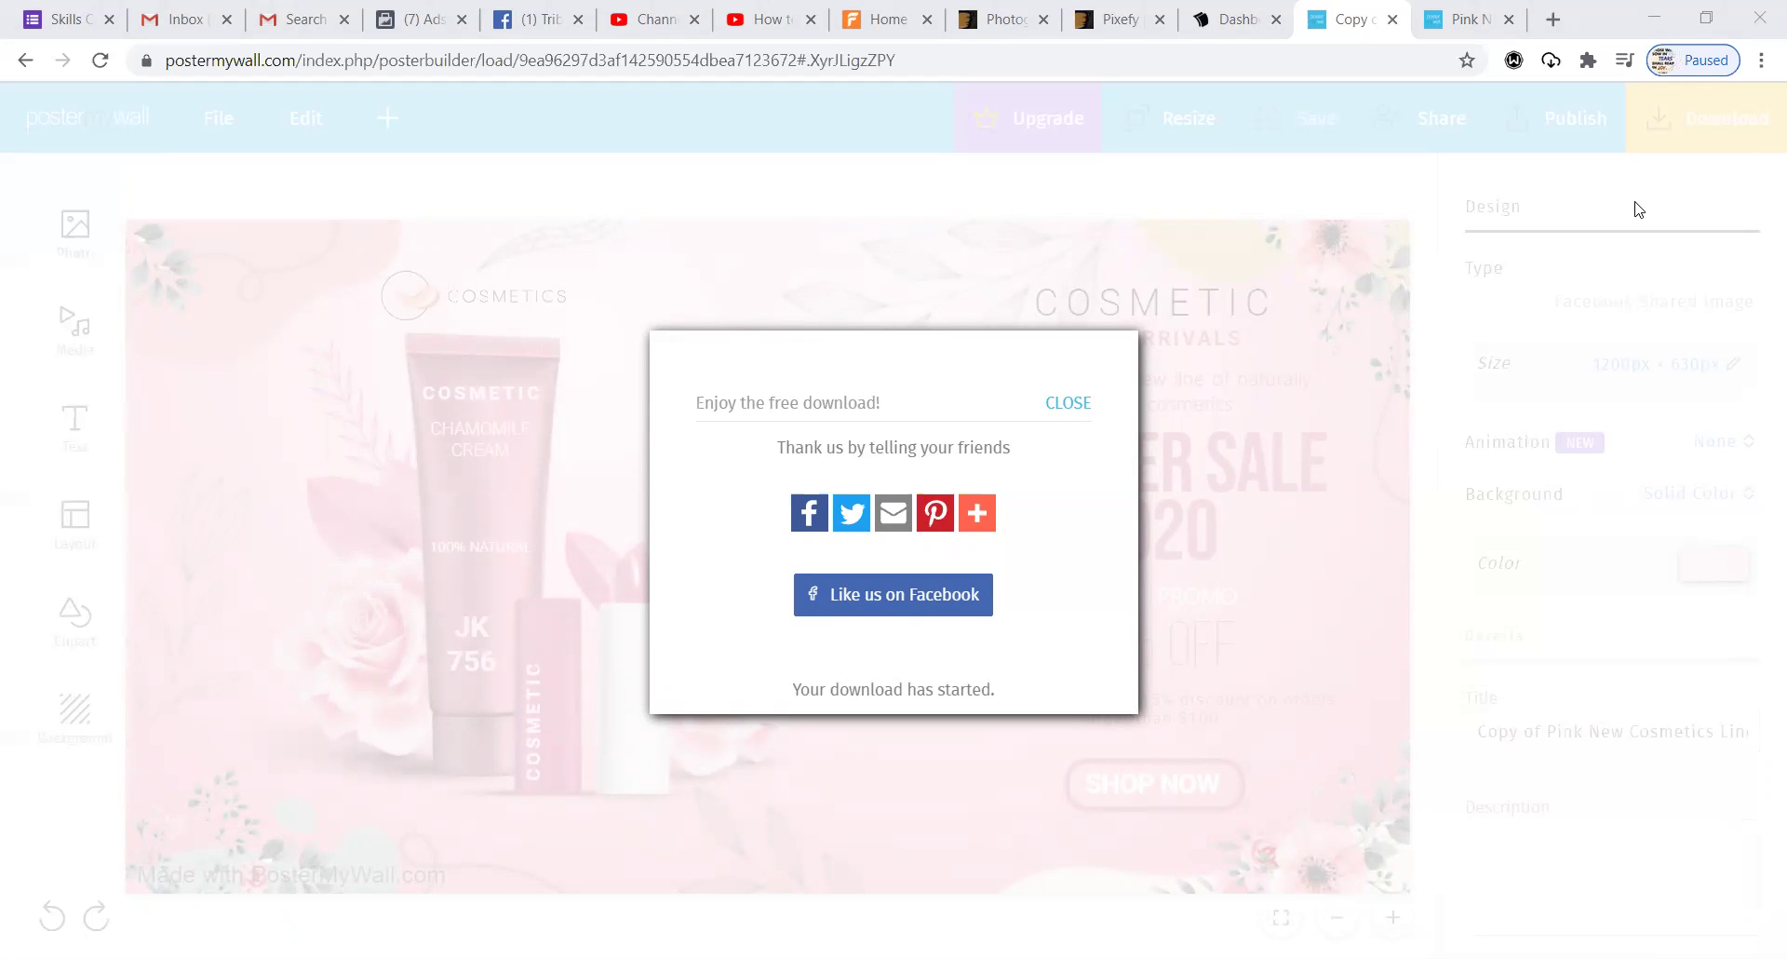
pyautogui.click(1484, 269)
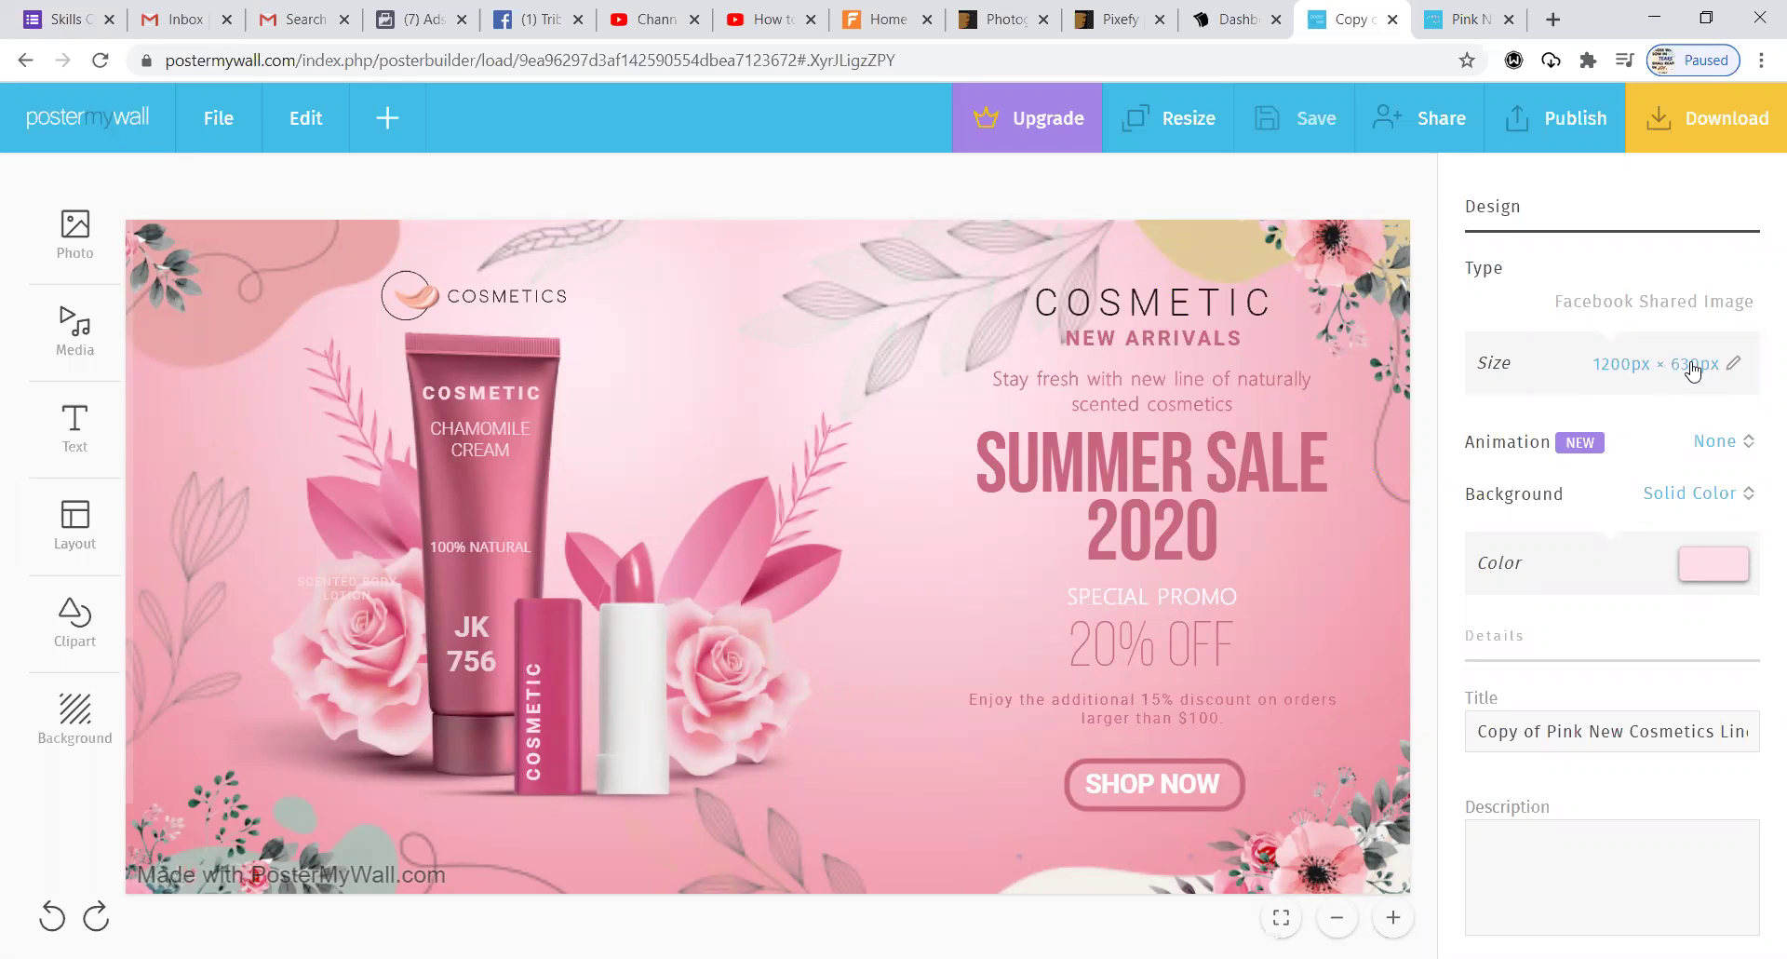
# - Search the web in a new tab for "facebook cover photo size"
pyautogui.click(1552, 20)
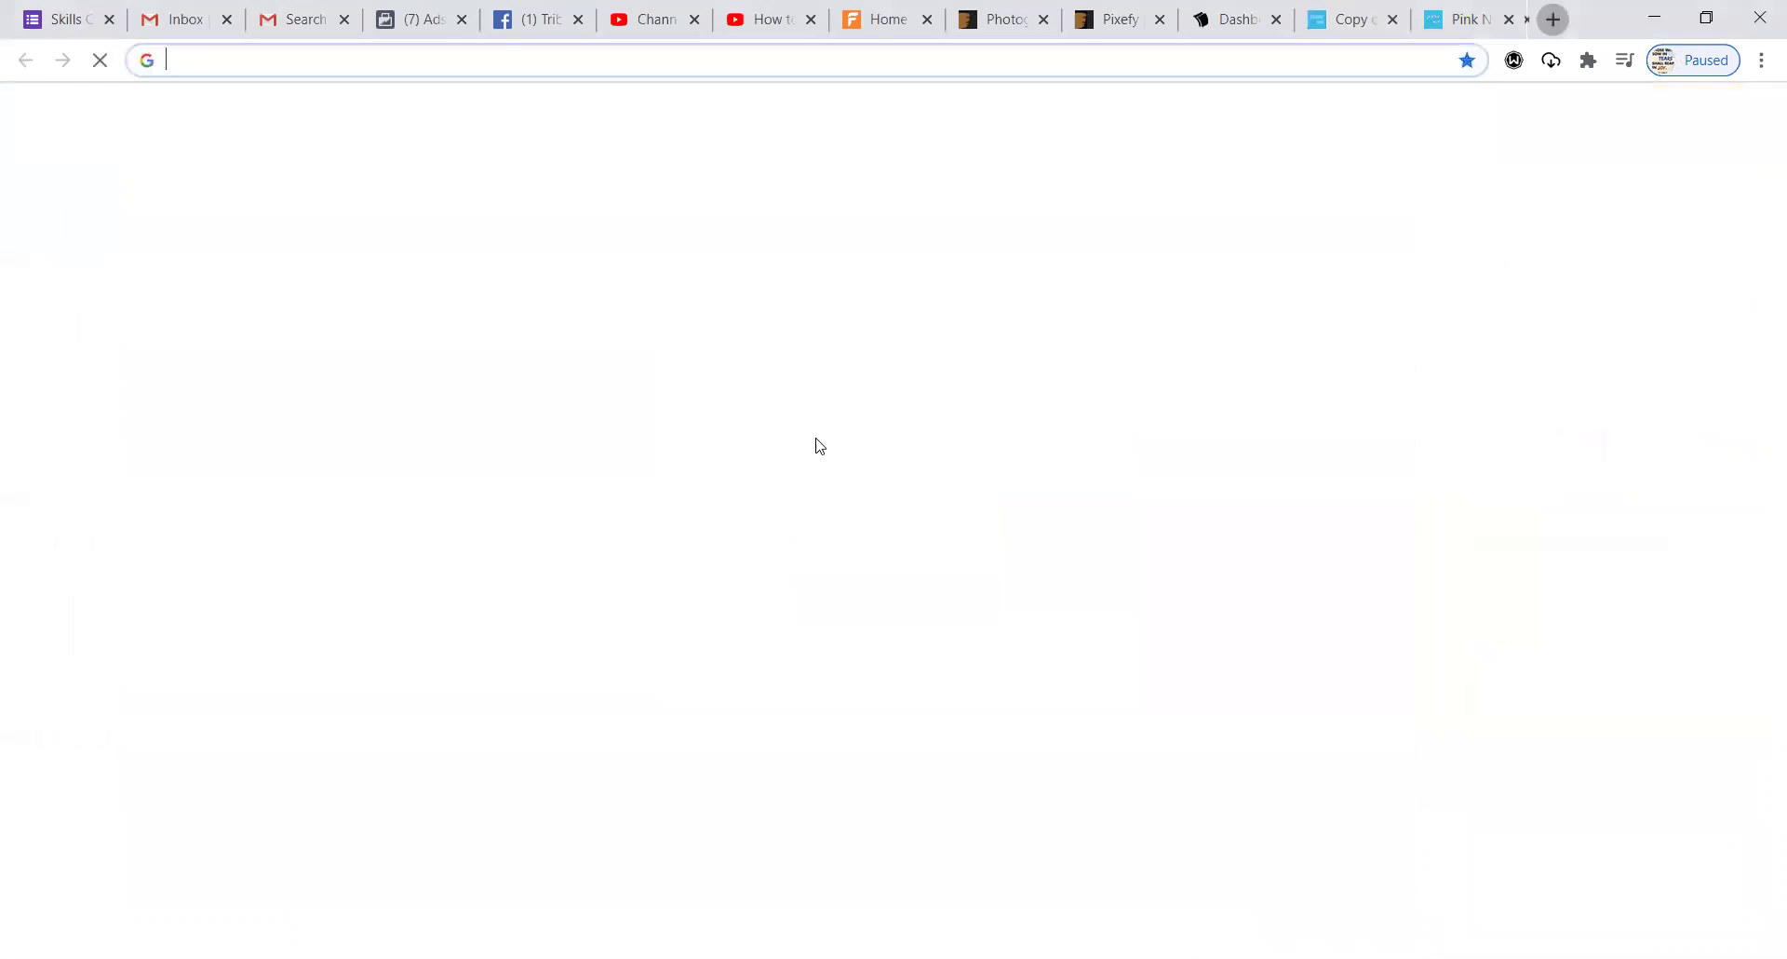
pyautogui.write('f')
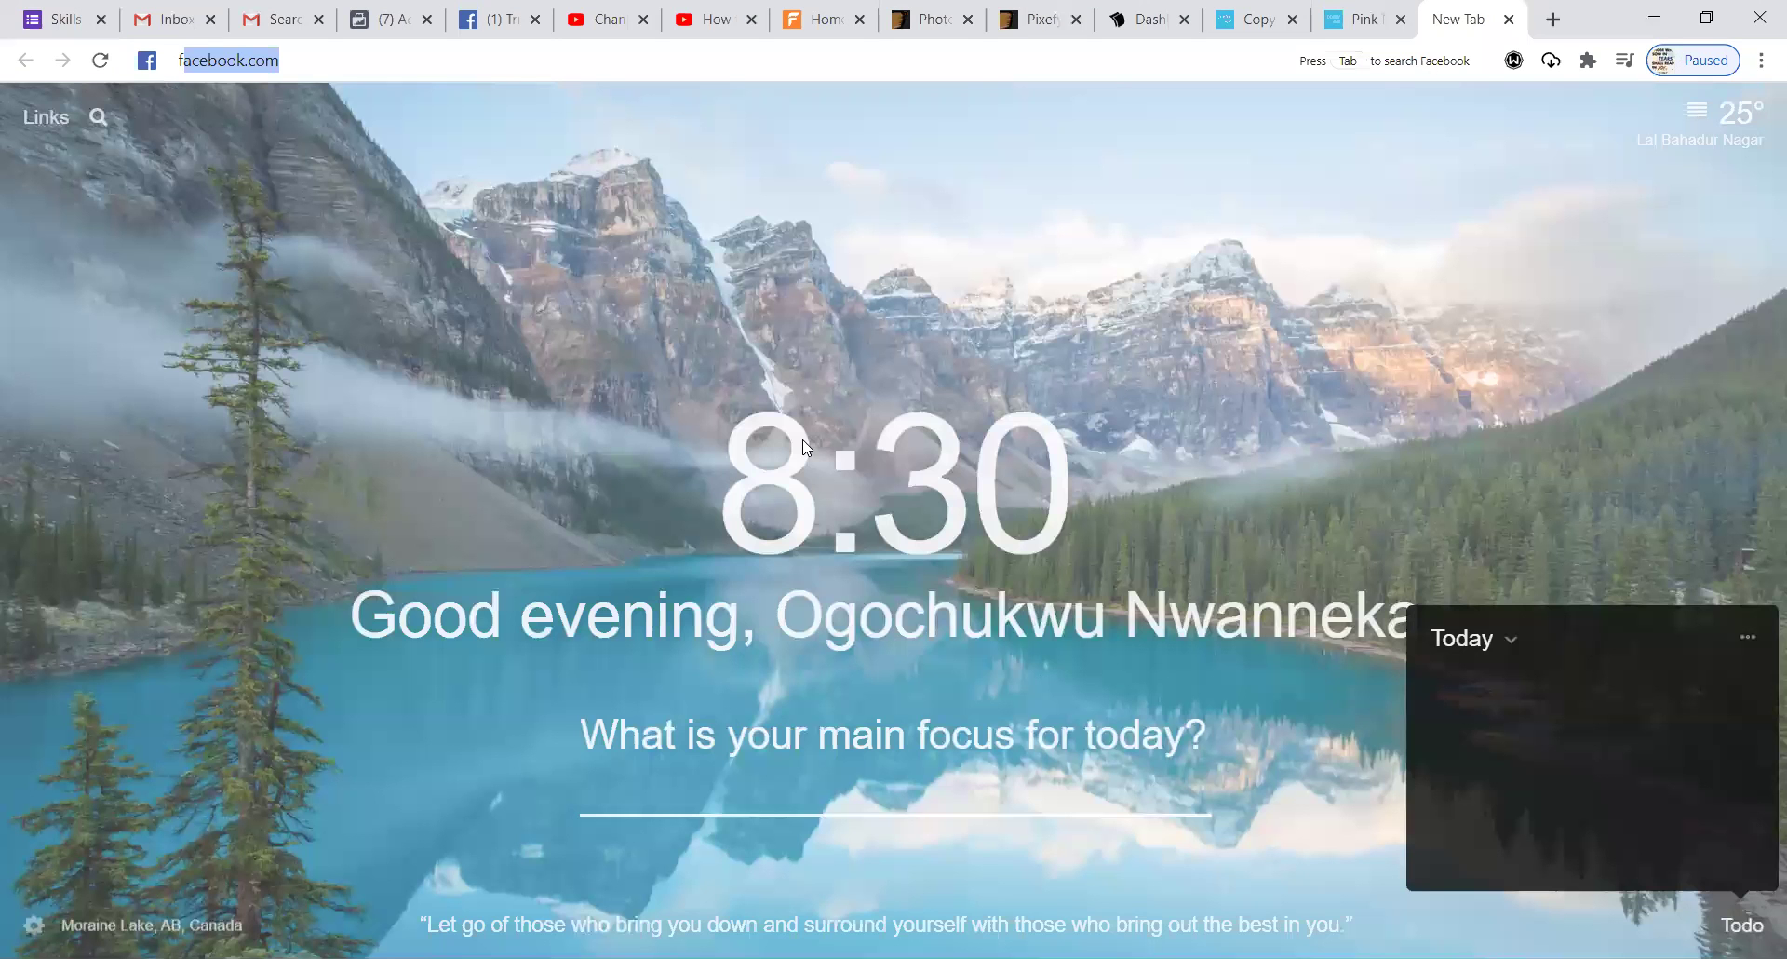
pyautogui.write('acebook co')
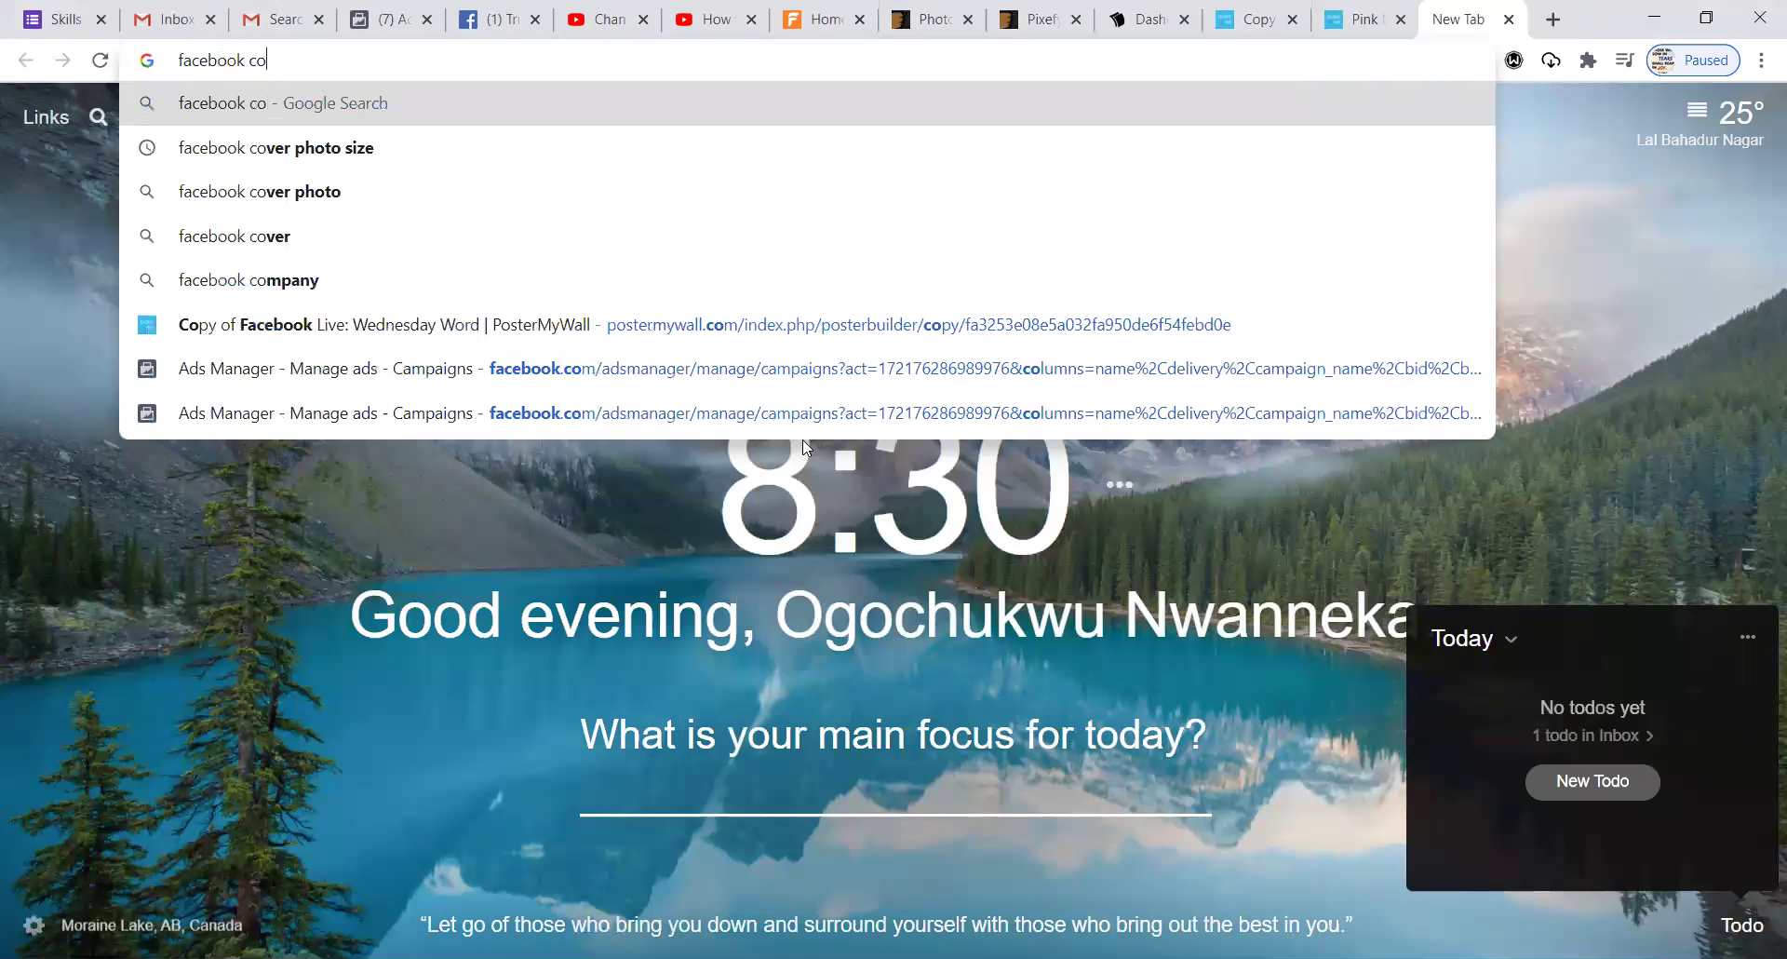
pyautogui.press('Down')
pyautogui.press('Return')
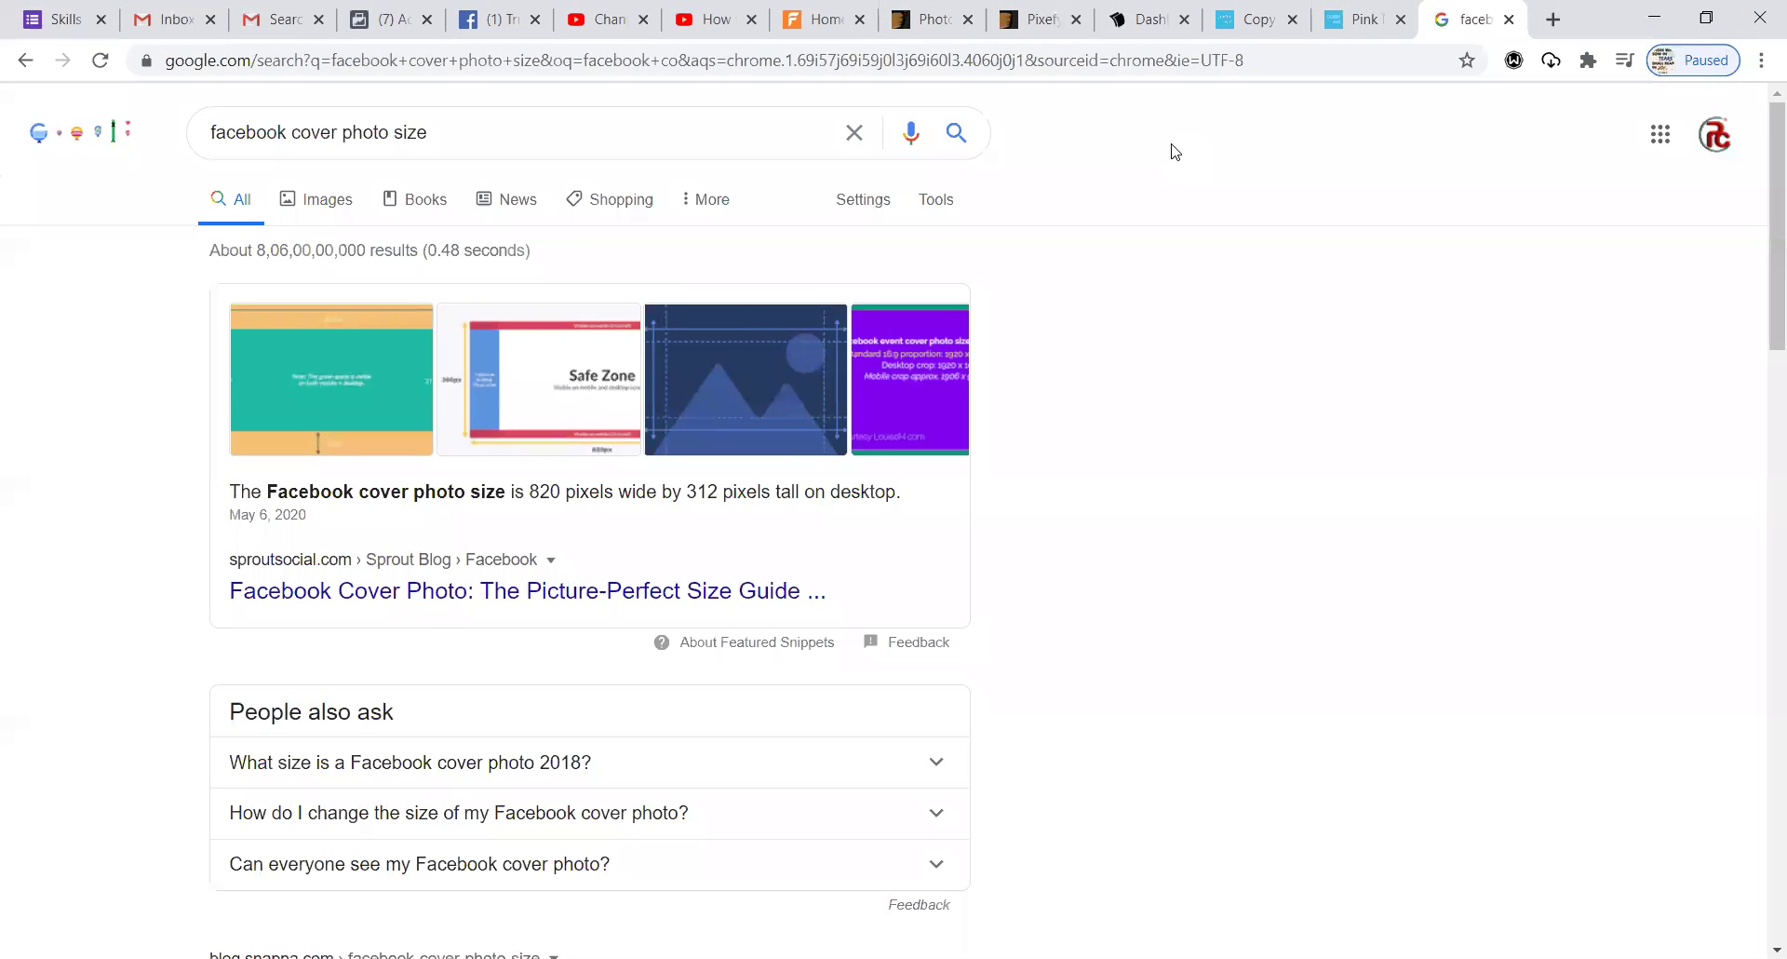
# - Return to the cosmetics design and look through the Social Media presets, including Facebook Cover Photo, for resizing it
pyautogui.hotkey('ctrl', 'shift', 'Tab')
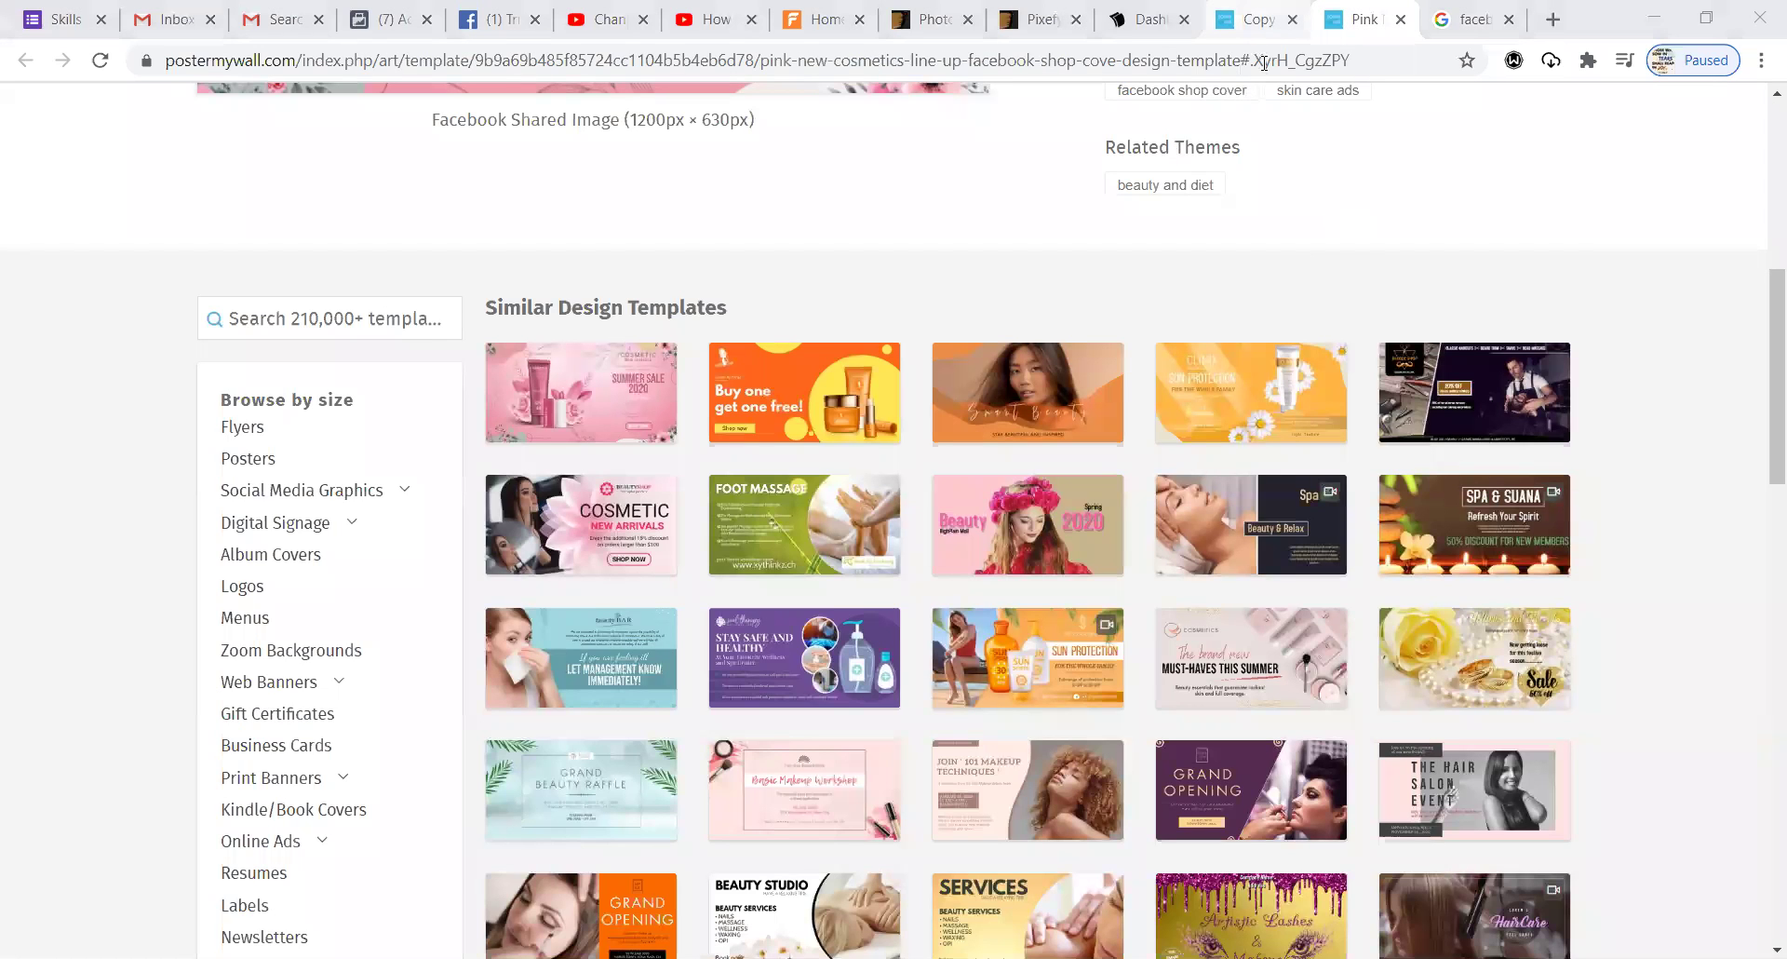
pyautogui.hotkey('ctrl', 'shift', 'Tab')
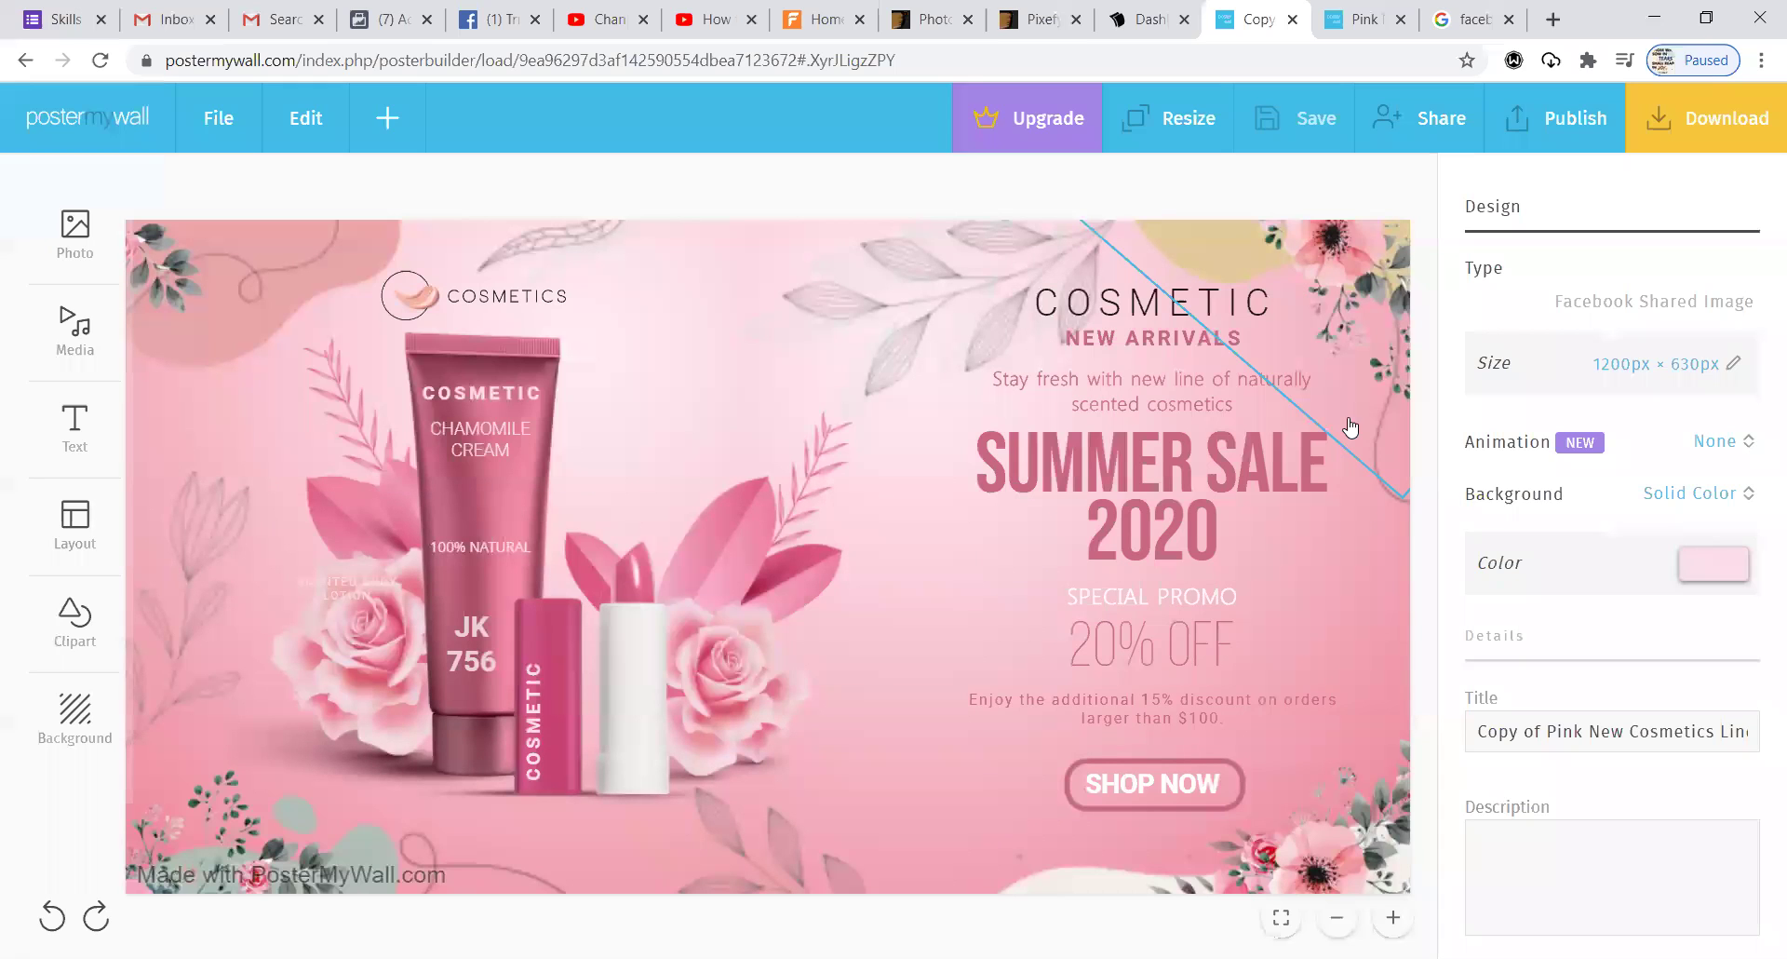
pyautogui.click(1731, 365)
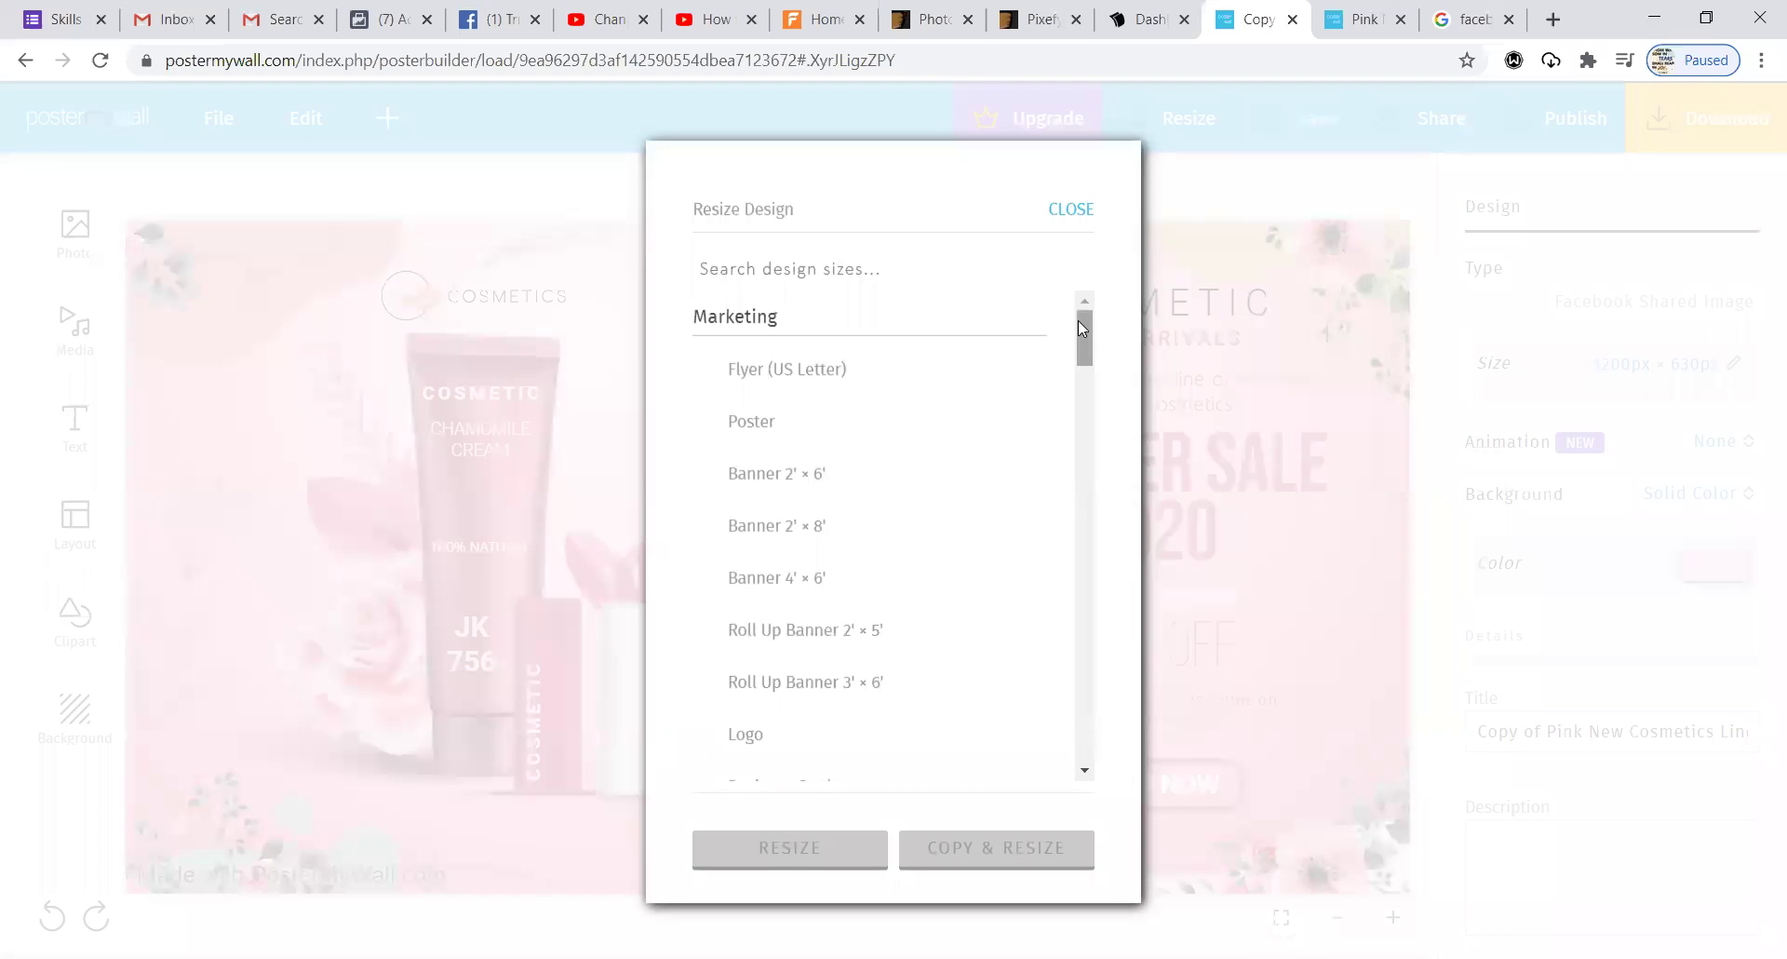
pyautogui.moveTo(1079, 323); pyautogui.dragTo(1080, 473)
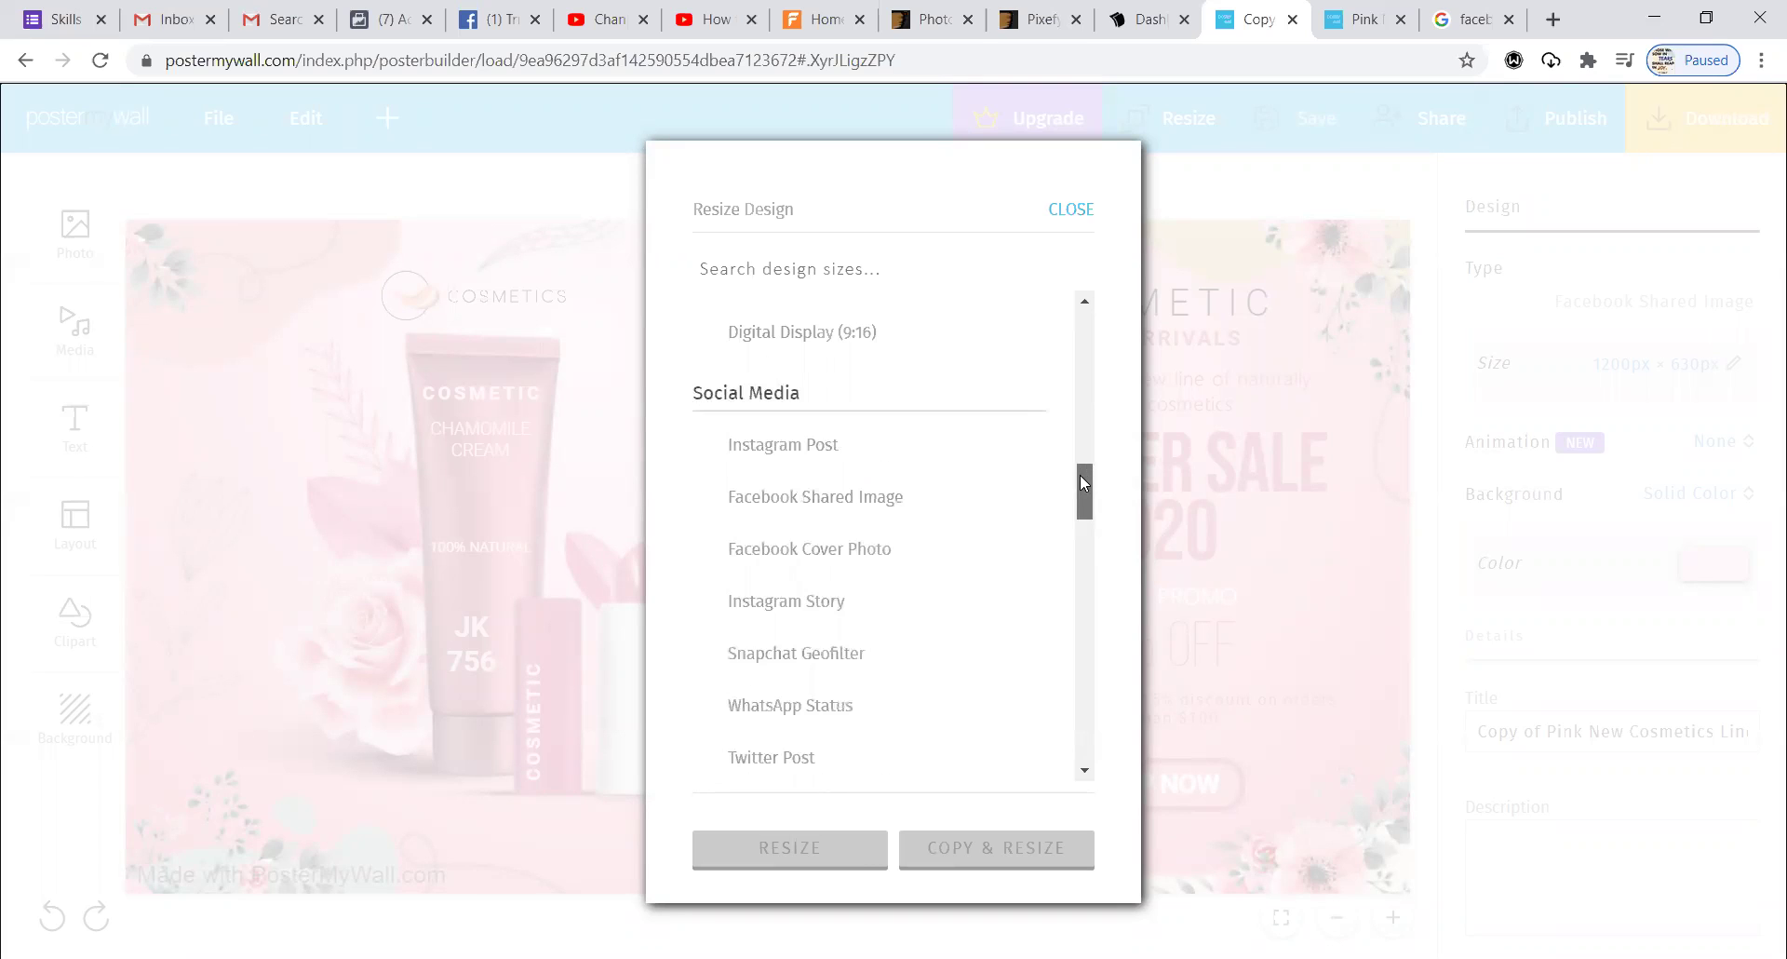
pyautogui.click(838, 439)
pyautogui.click(854, 552)
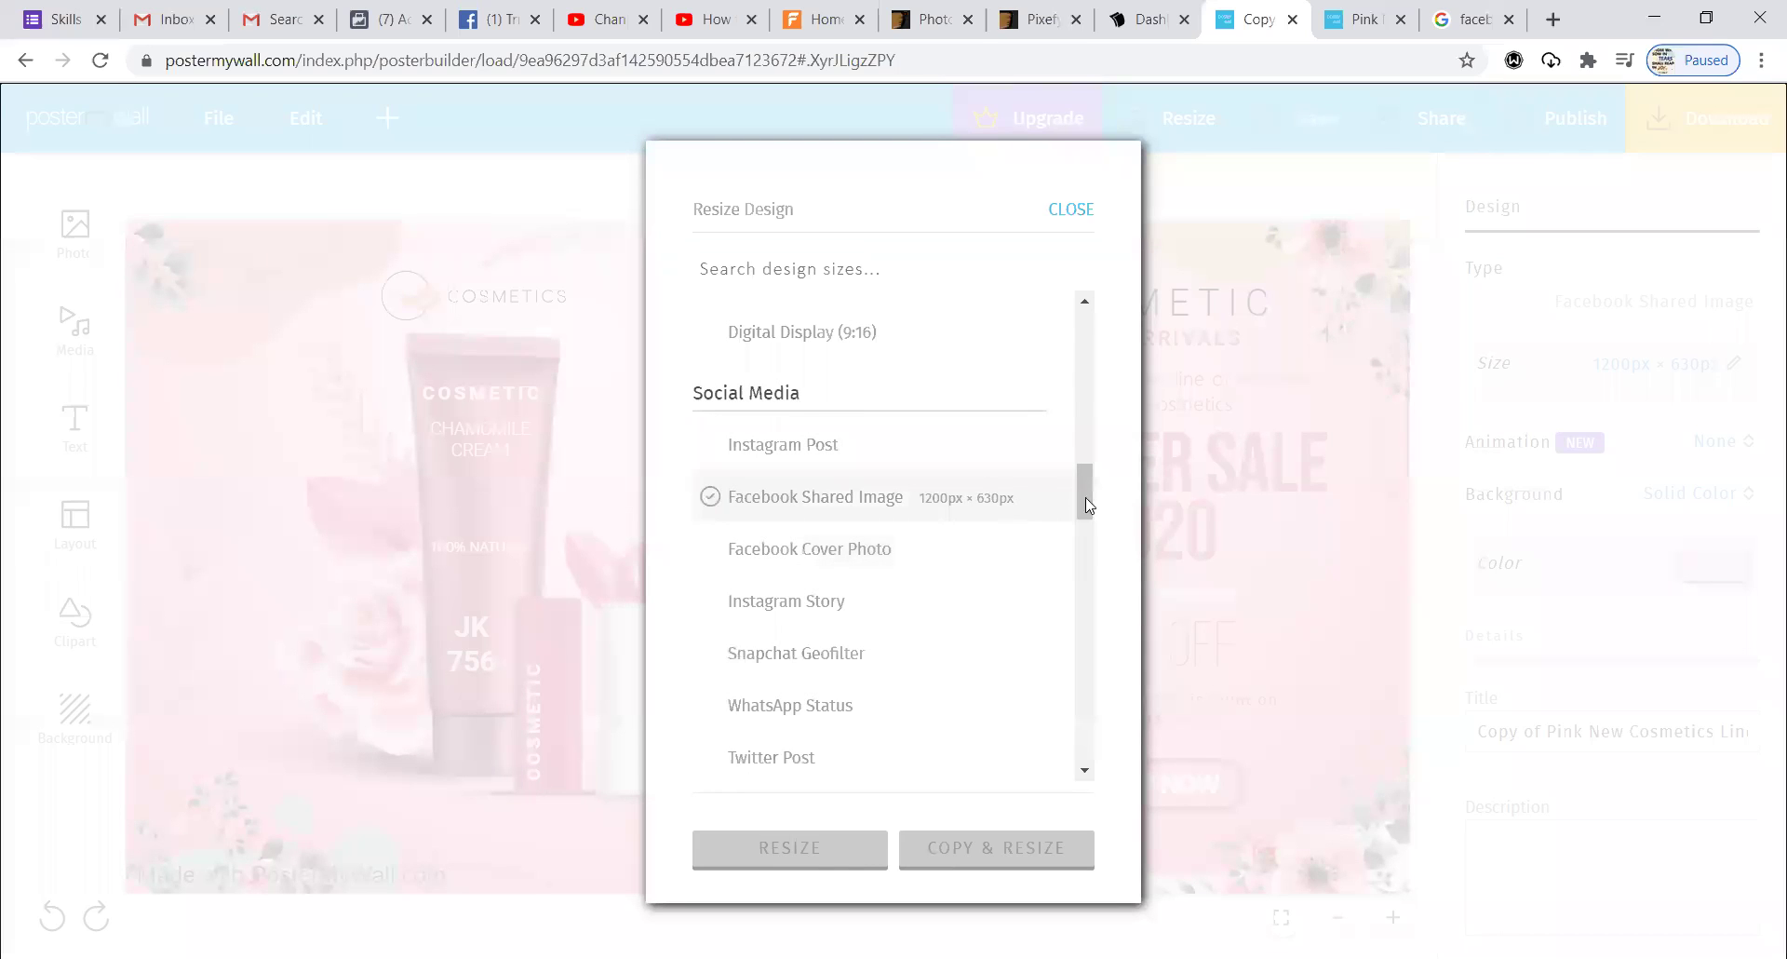
# - View the custom dimensions option, compare it with the Facebook cover photo size results, and close the resize dialog without resizing
pyautogui.scroll(-3, 1085, 497)
pyautogui.scroll(-10, 1081, 758)
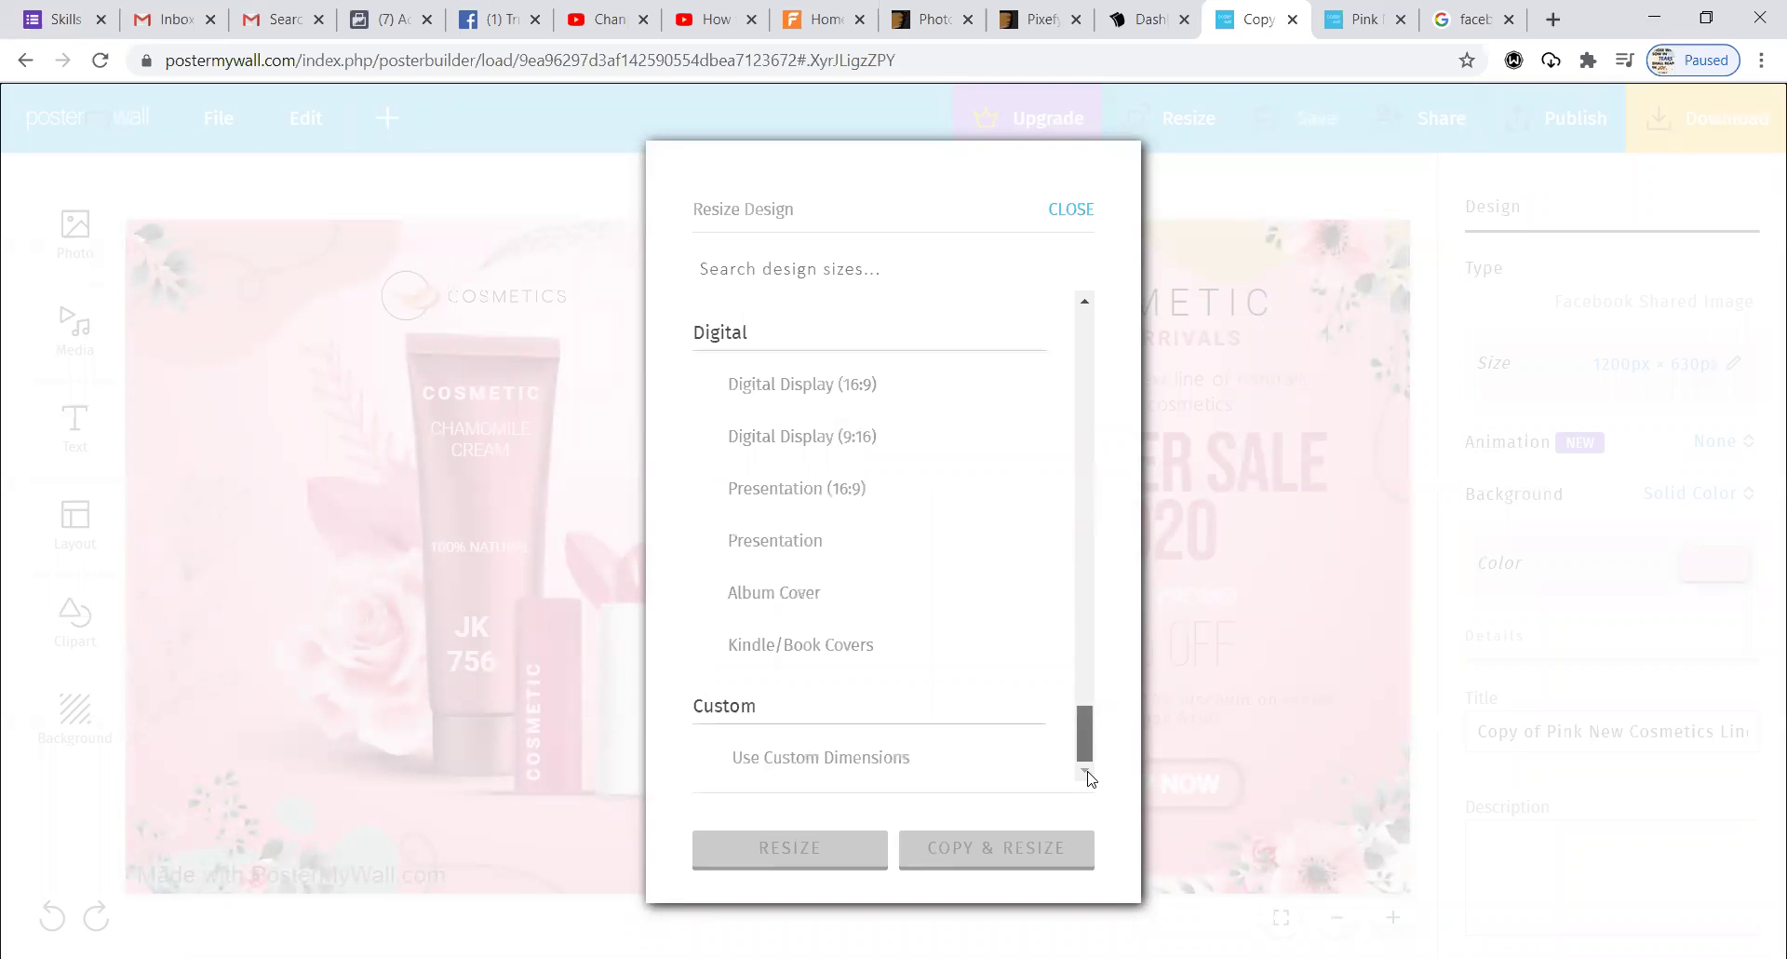
pyautogui.click(819, 758)
pyautogui.click(778, 652)
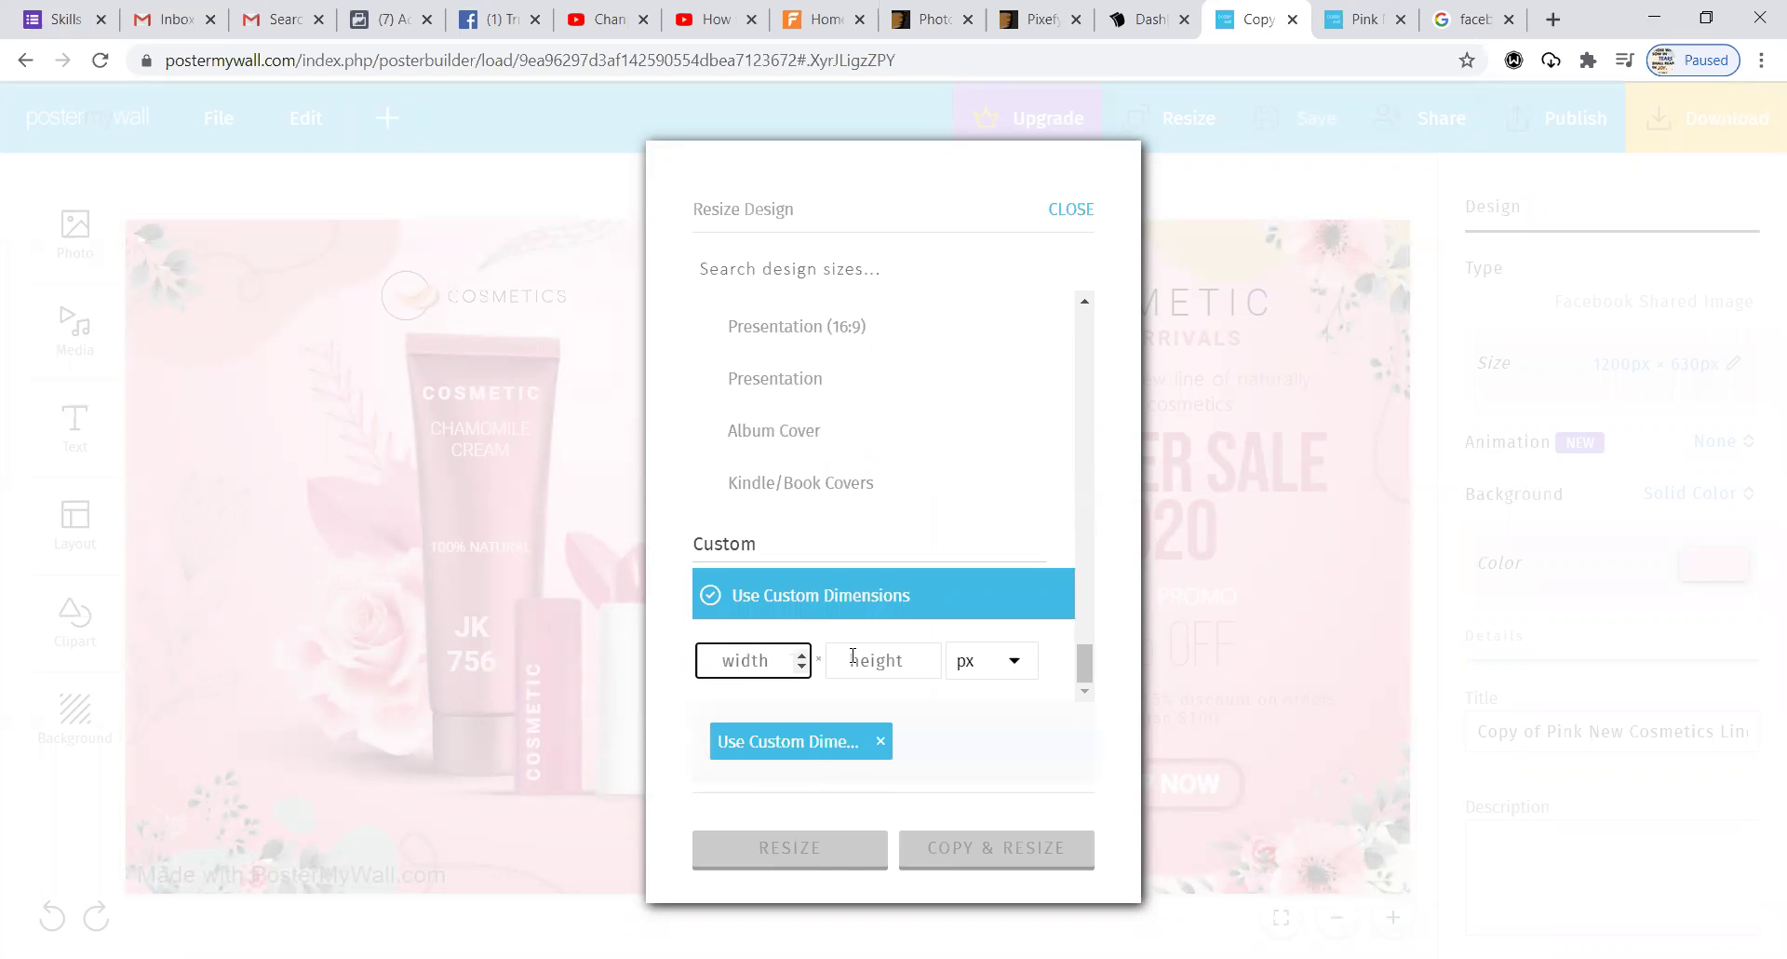
pyautogui.click(1466, 17)
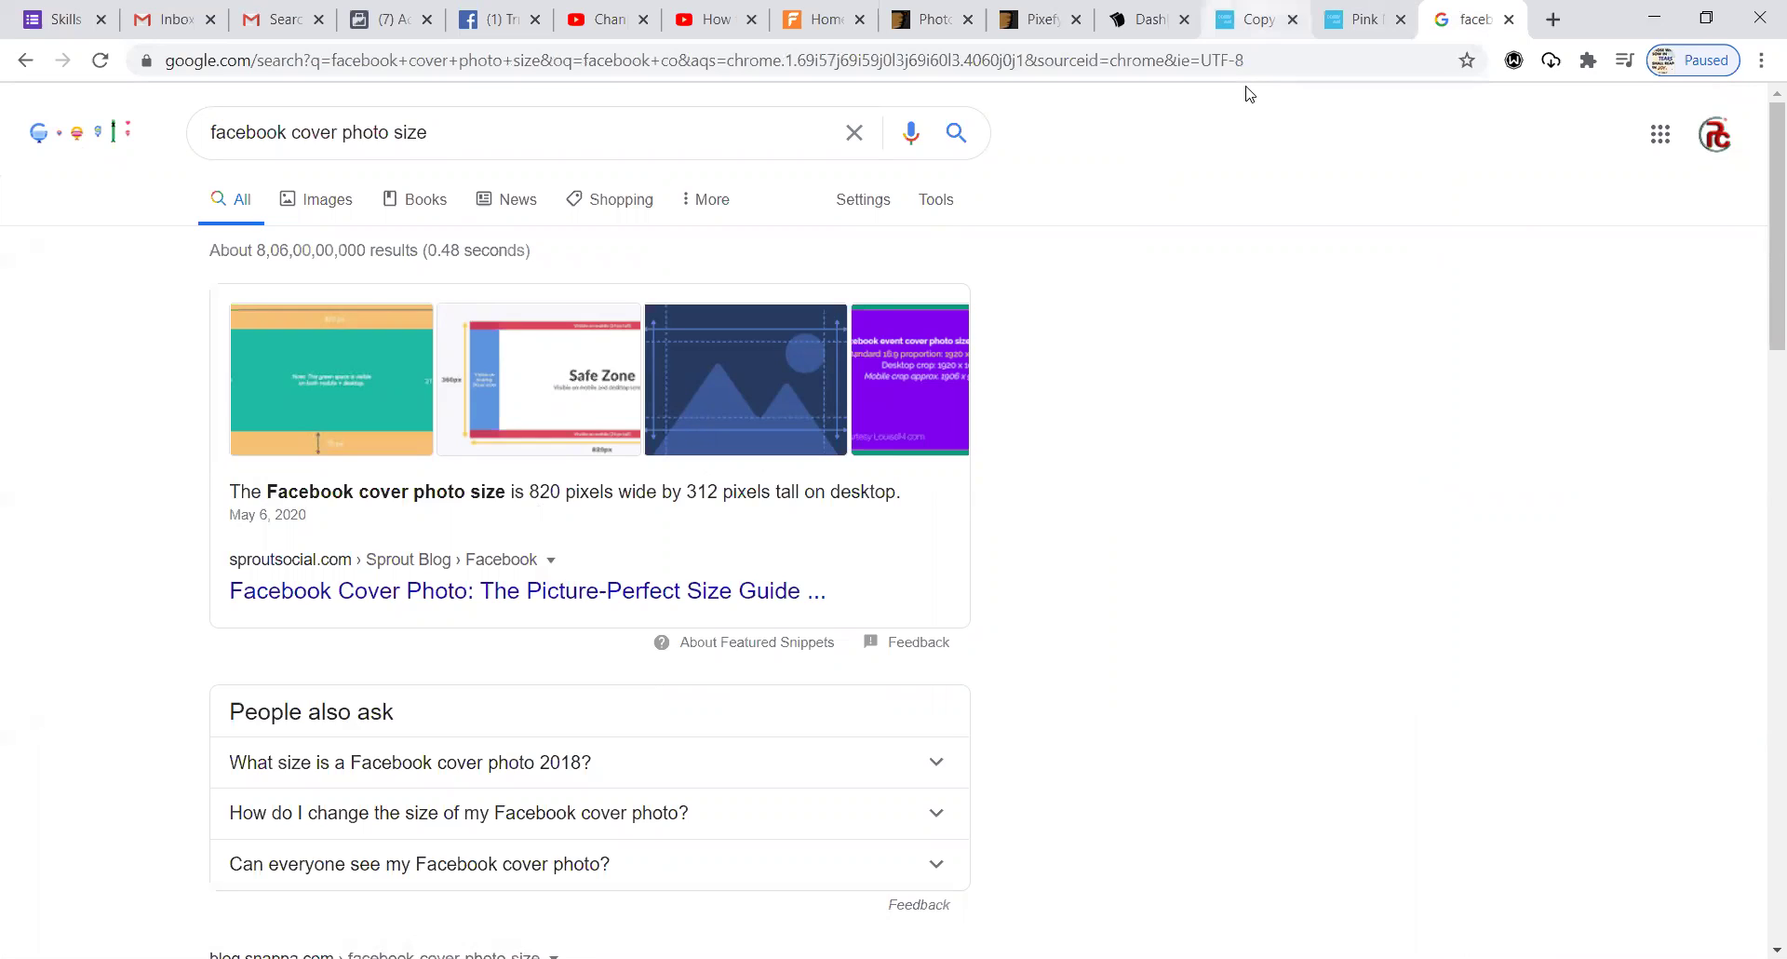
pyautogui.click(1252, 19)
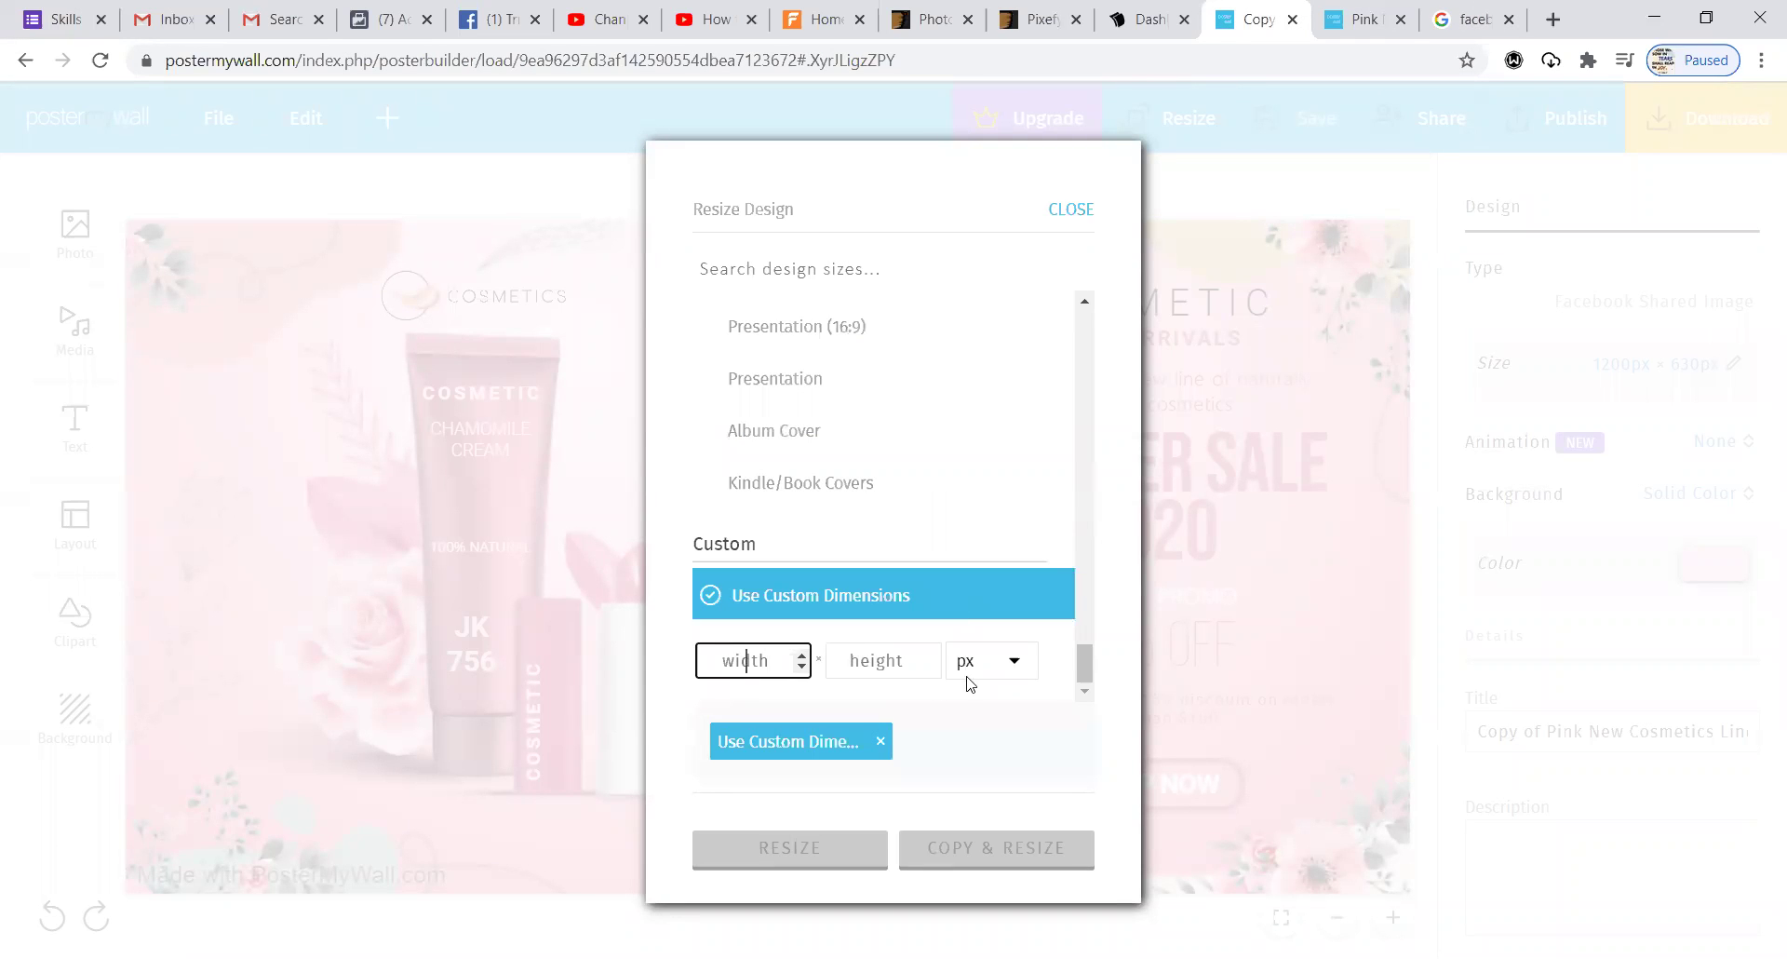
pyautogui.click(1070, 207)
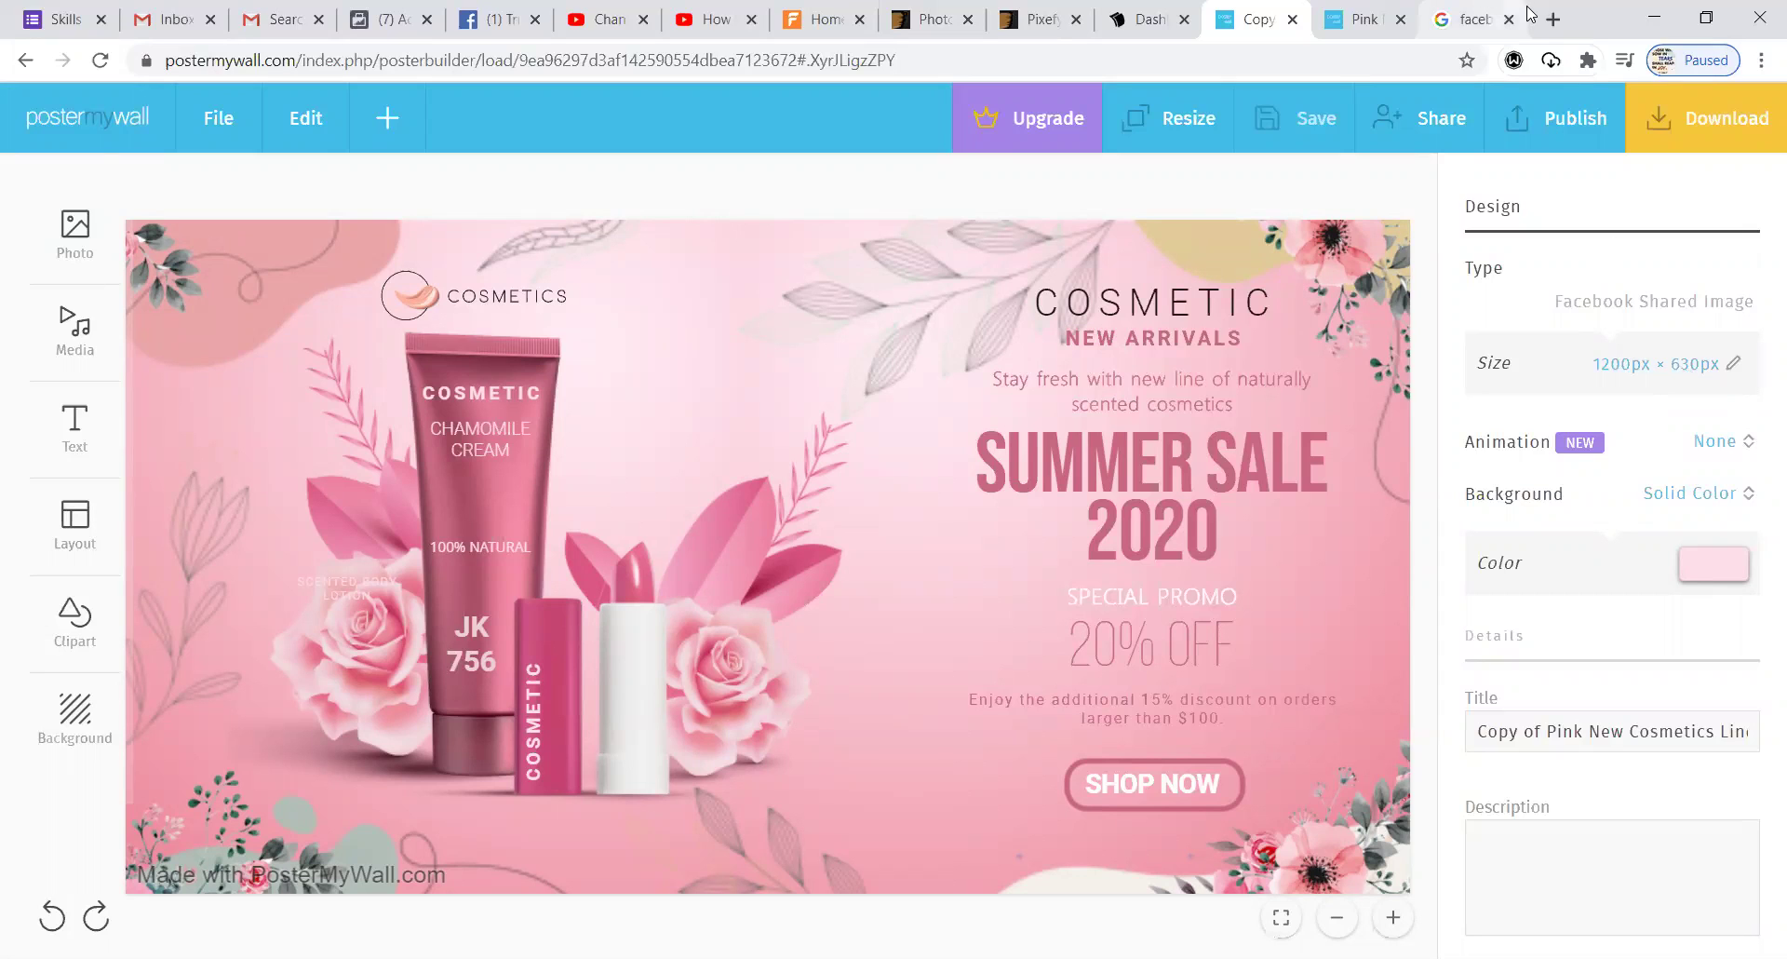
# - Reopen the design's resize options at the Custom section, and return to the cover photo size search to replace its query
pyautogui.click(1645, 375)
pyautogui.moveTo(1086, 335); pyautogui.dragTo(1101, 750)
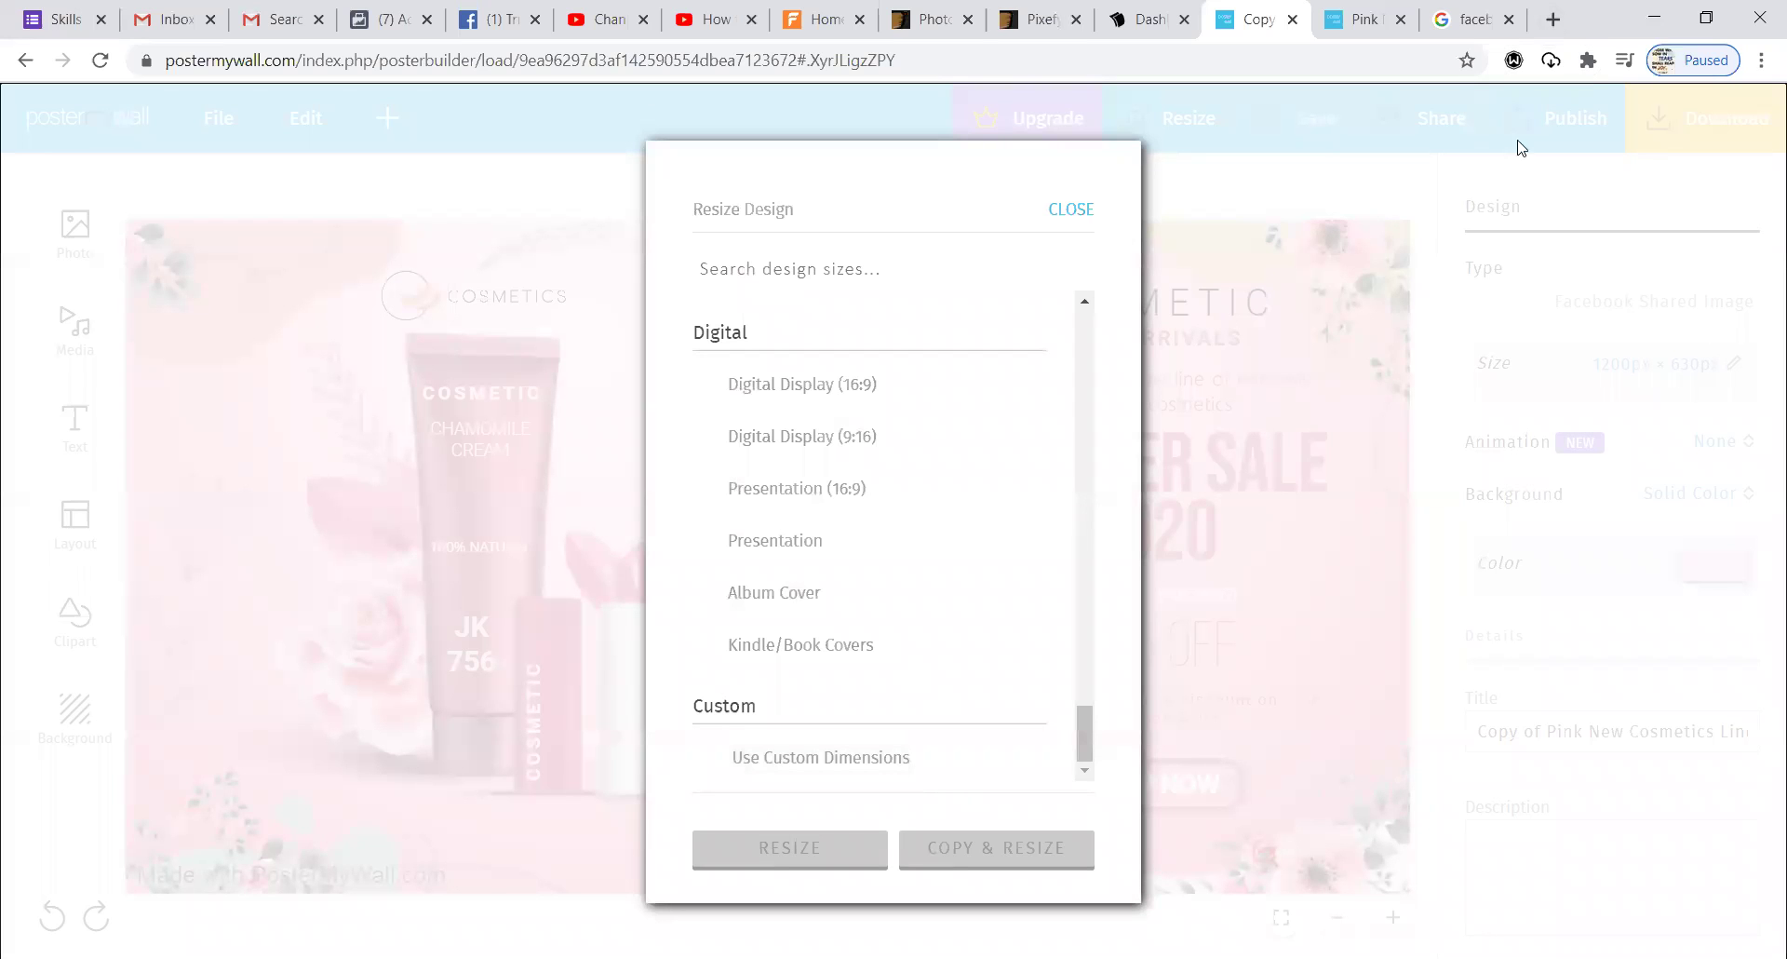
pyautogui.click(1466, 30)
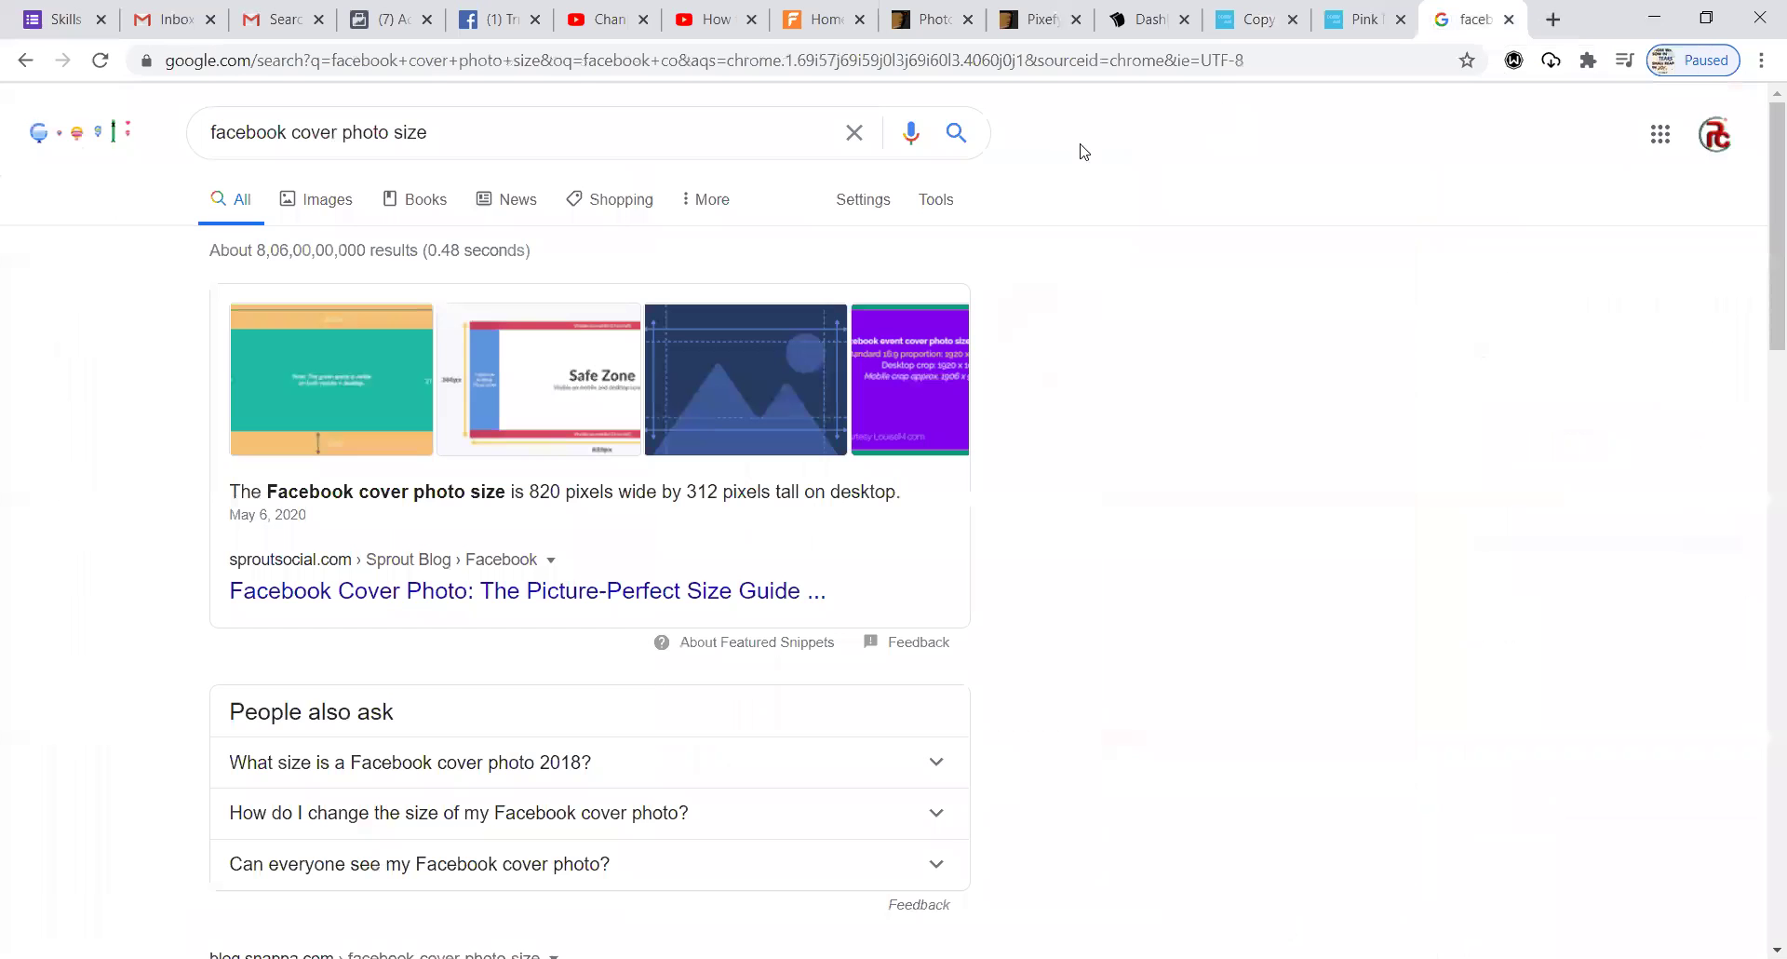
pyautogui.tripleClick(724, 144)
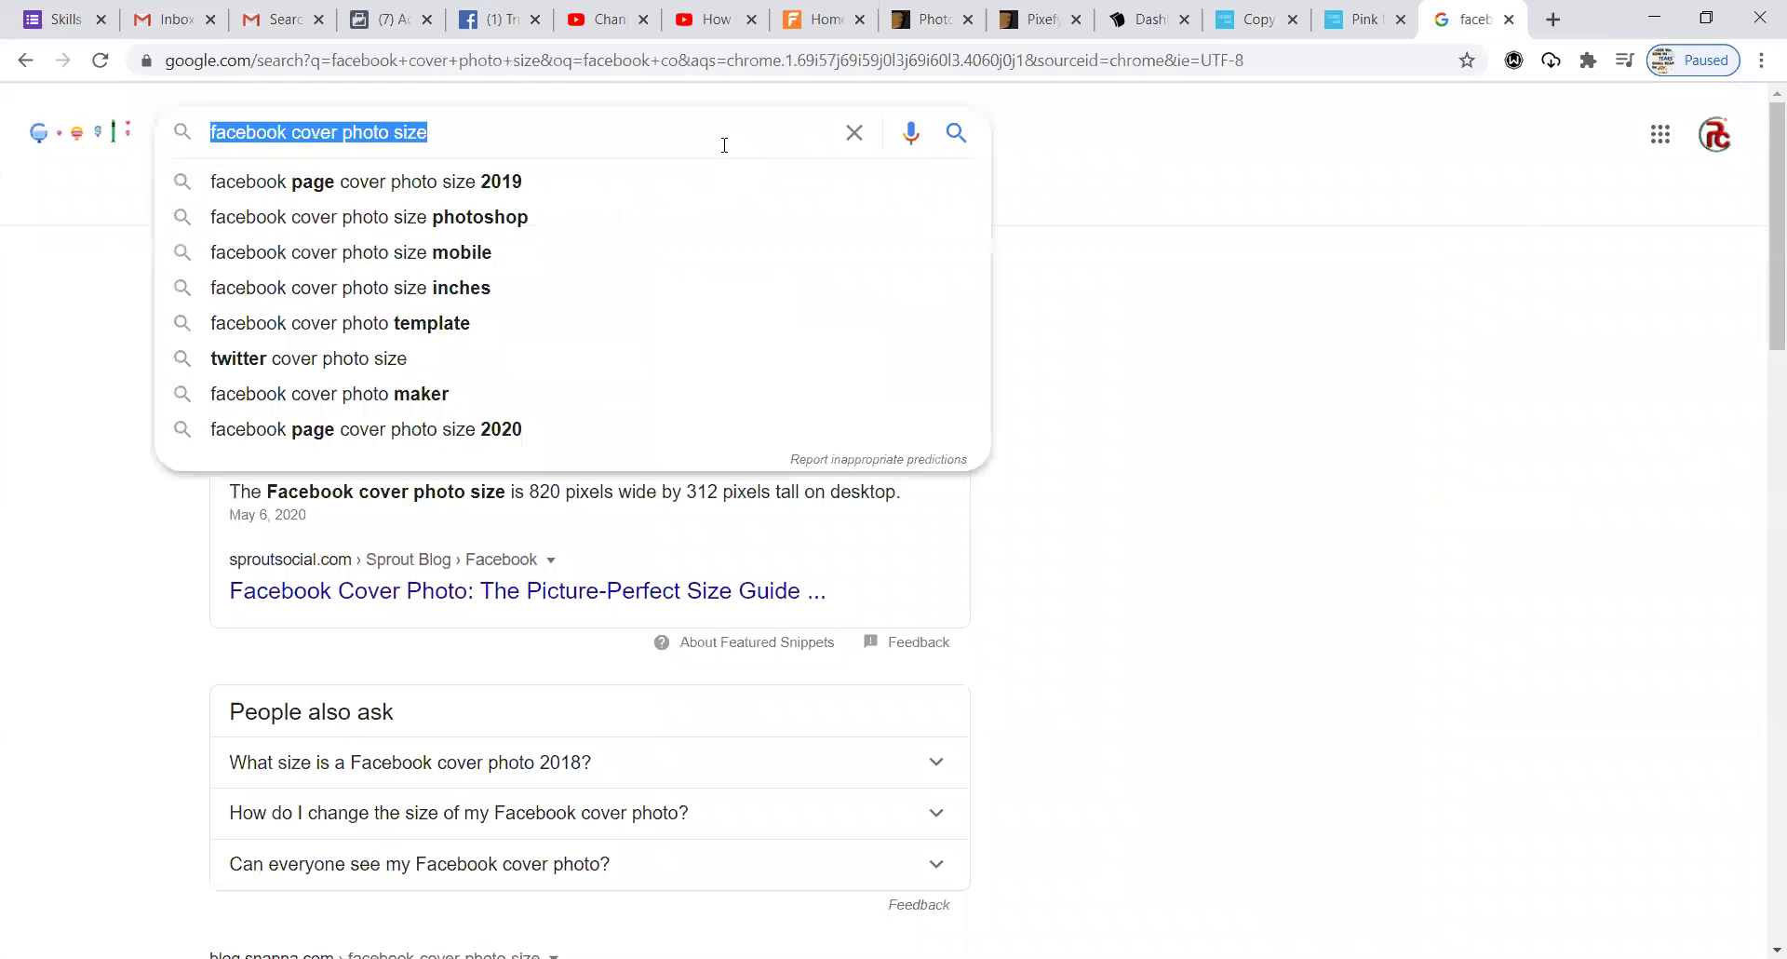
pyautogui.write('google')
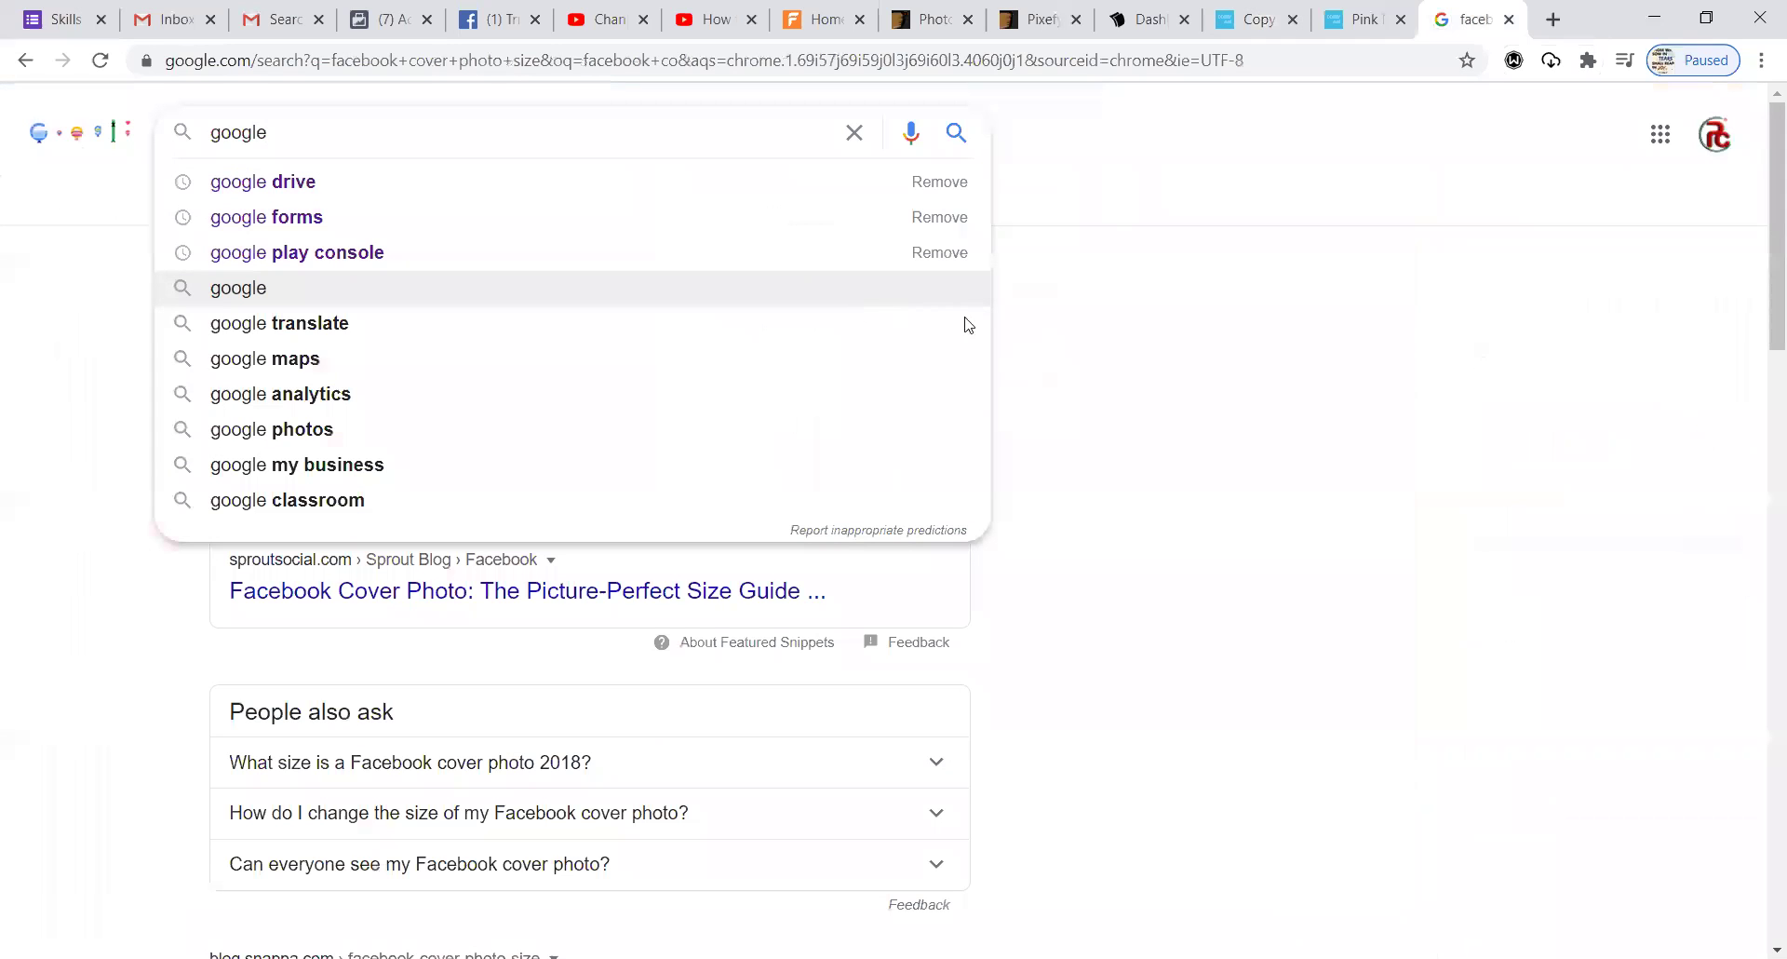
pyautogui.press('BackSpace')
pyautogui.press('BackSpace')
pyautogui.press('BackSpace')
pyautogui.press('BackSpace')
pyautogui.press('BackSpace')
pyautogui.press('BackSpace')
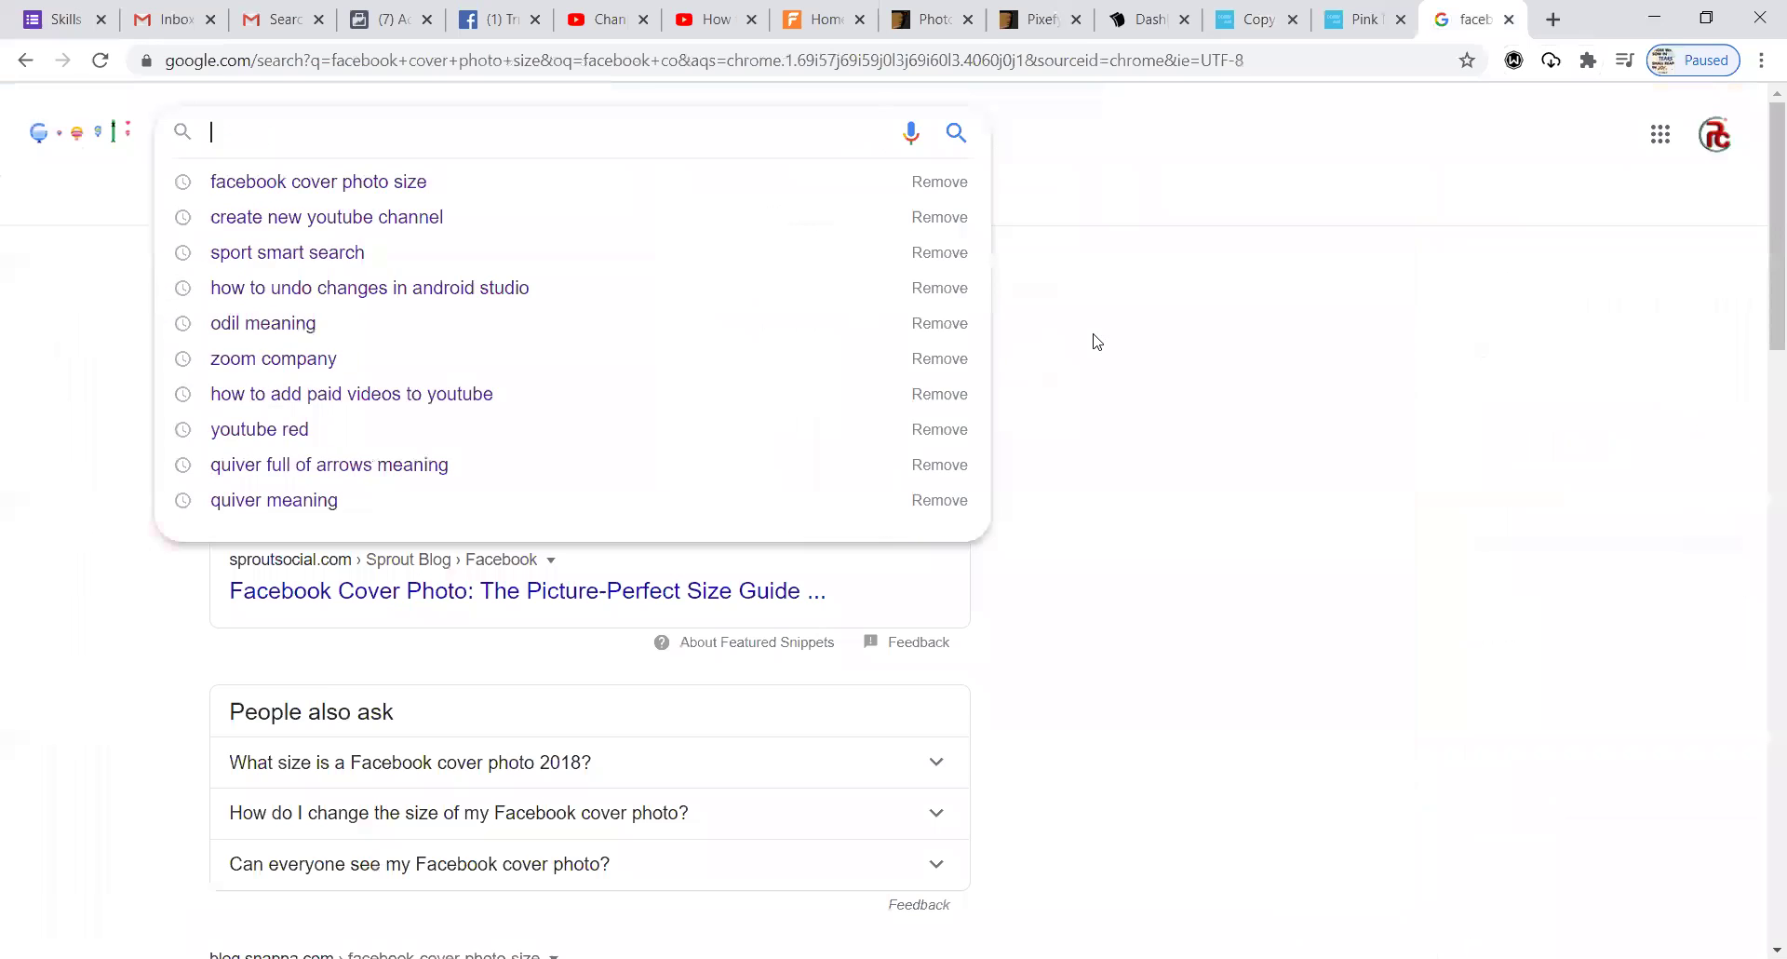
# - Search for "pixels to inches" and look through the results for a converter
pyautogui.write('pi')
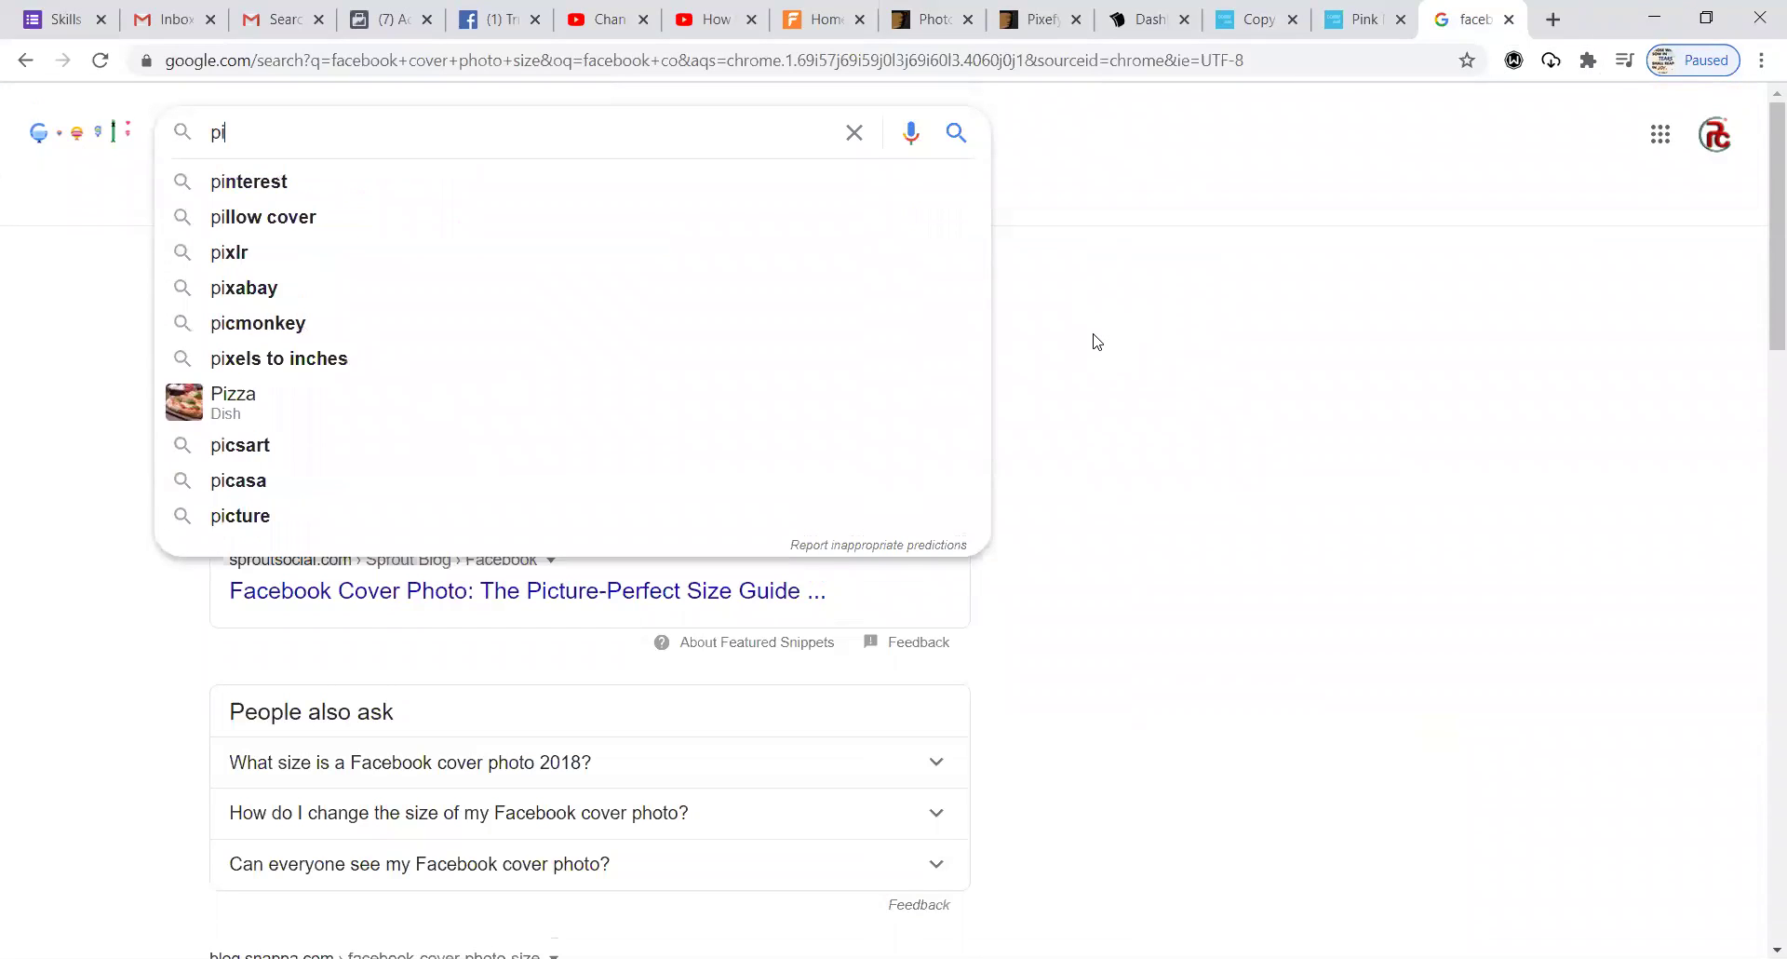
pyautogui.write('xels ')
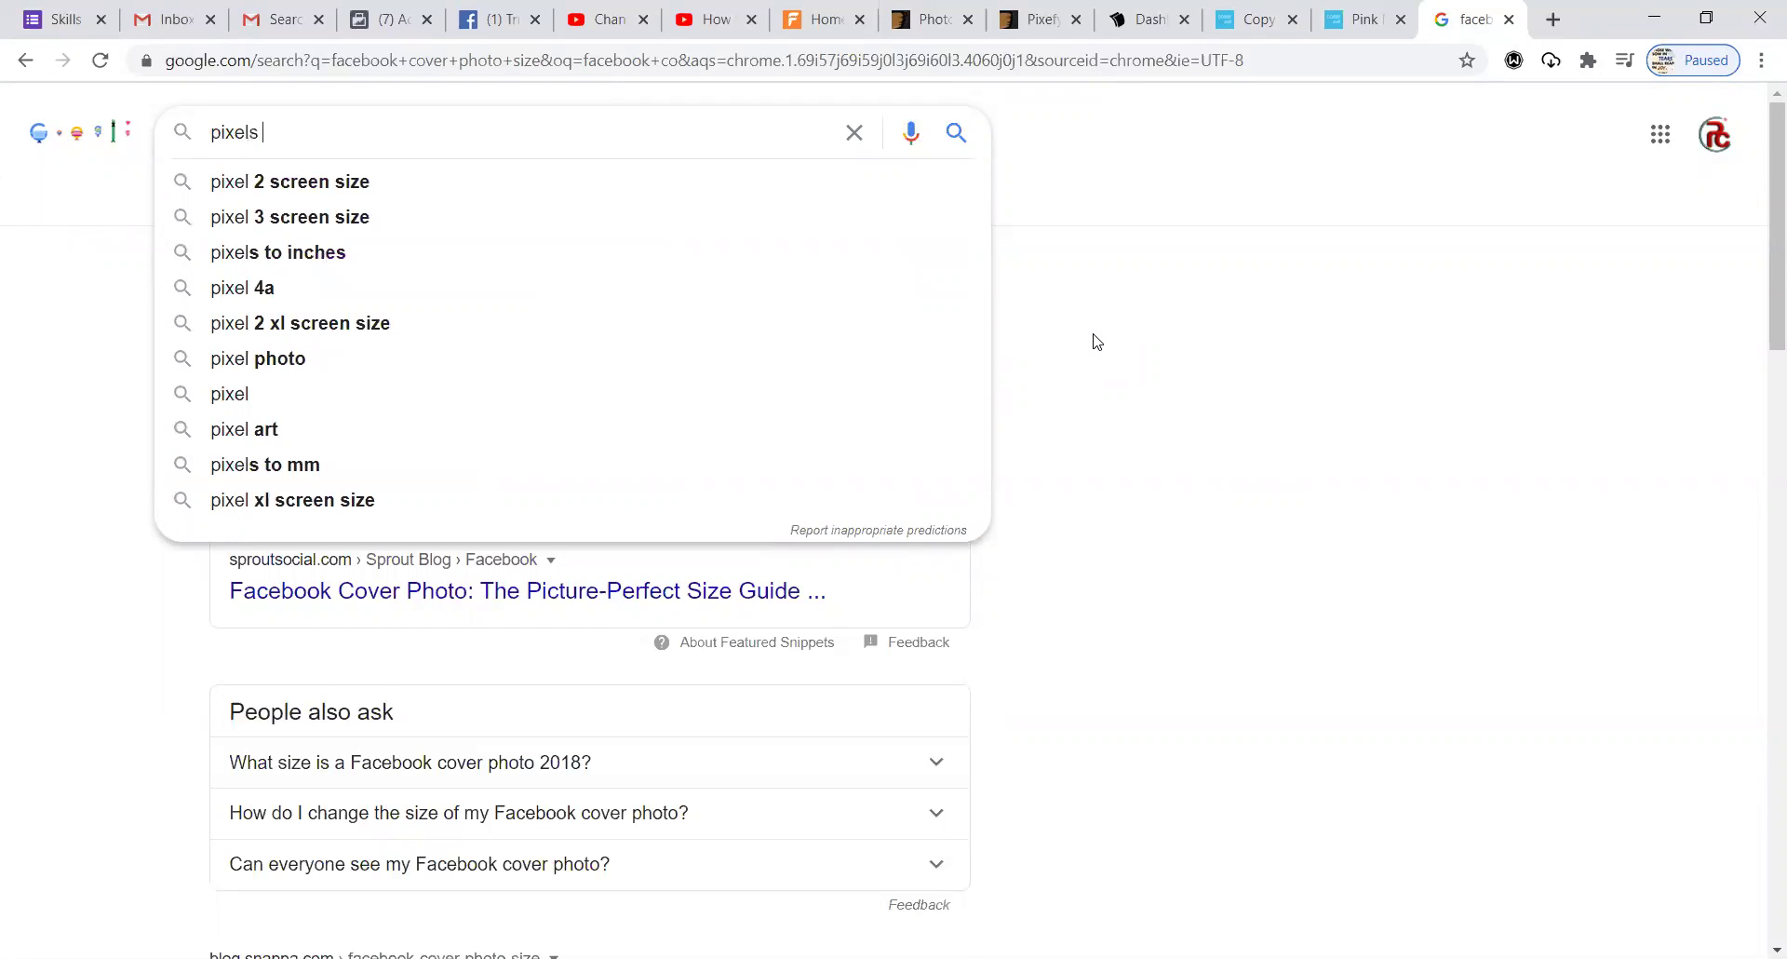
pyautogui.write('to')
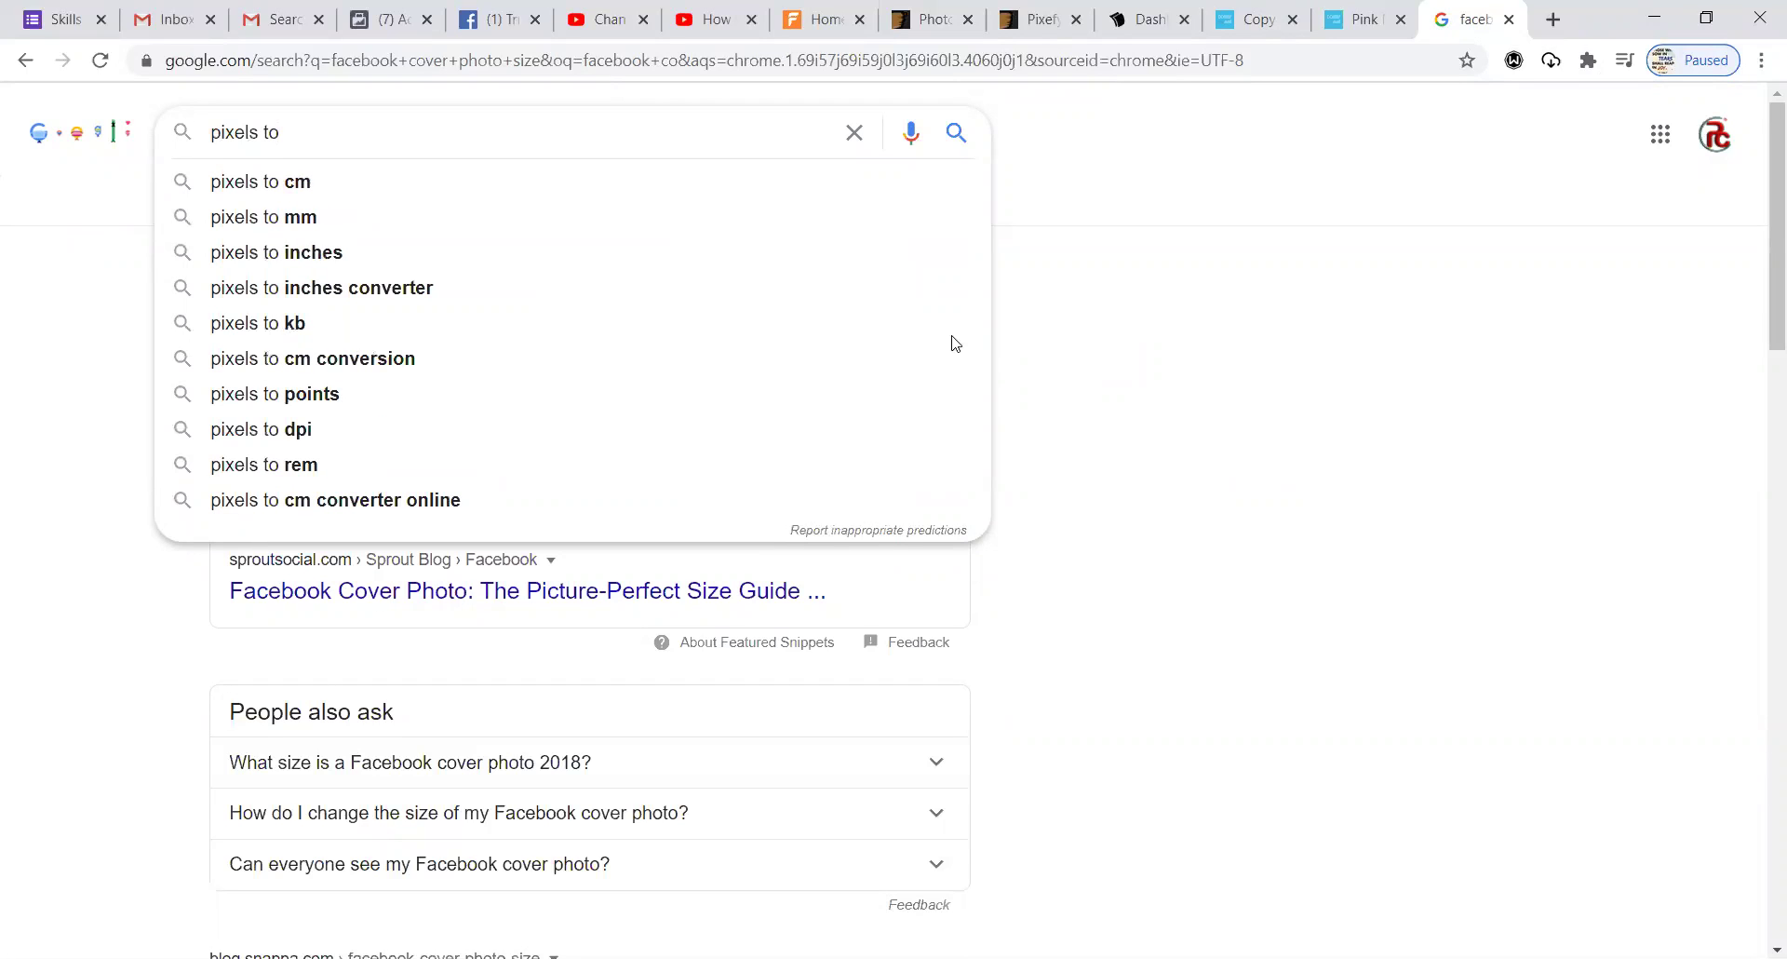
pyautogui.click(457, 266)
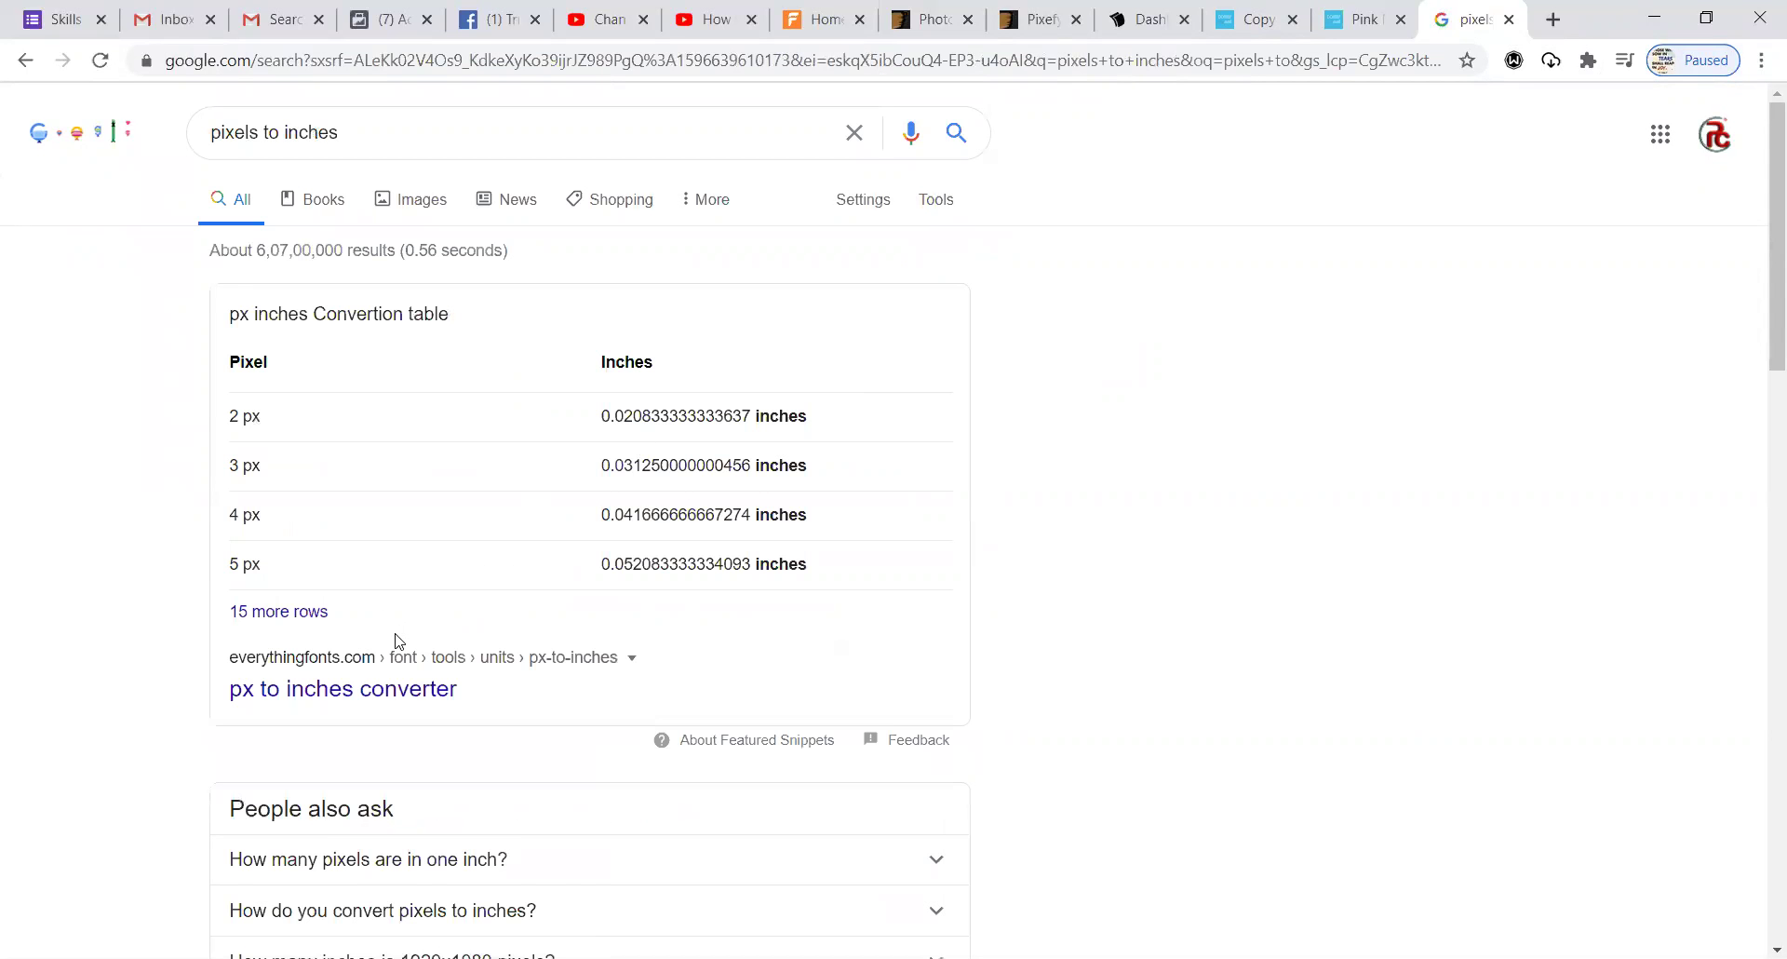
pyautogui.scroll(-4, 399, 642)
pyautogui.scroll(-3, 399, 642)
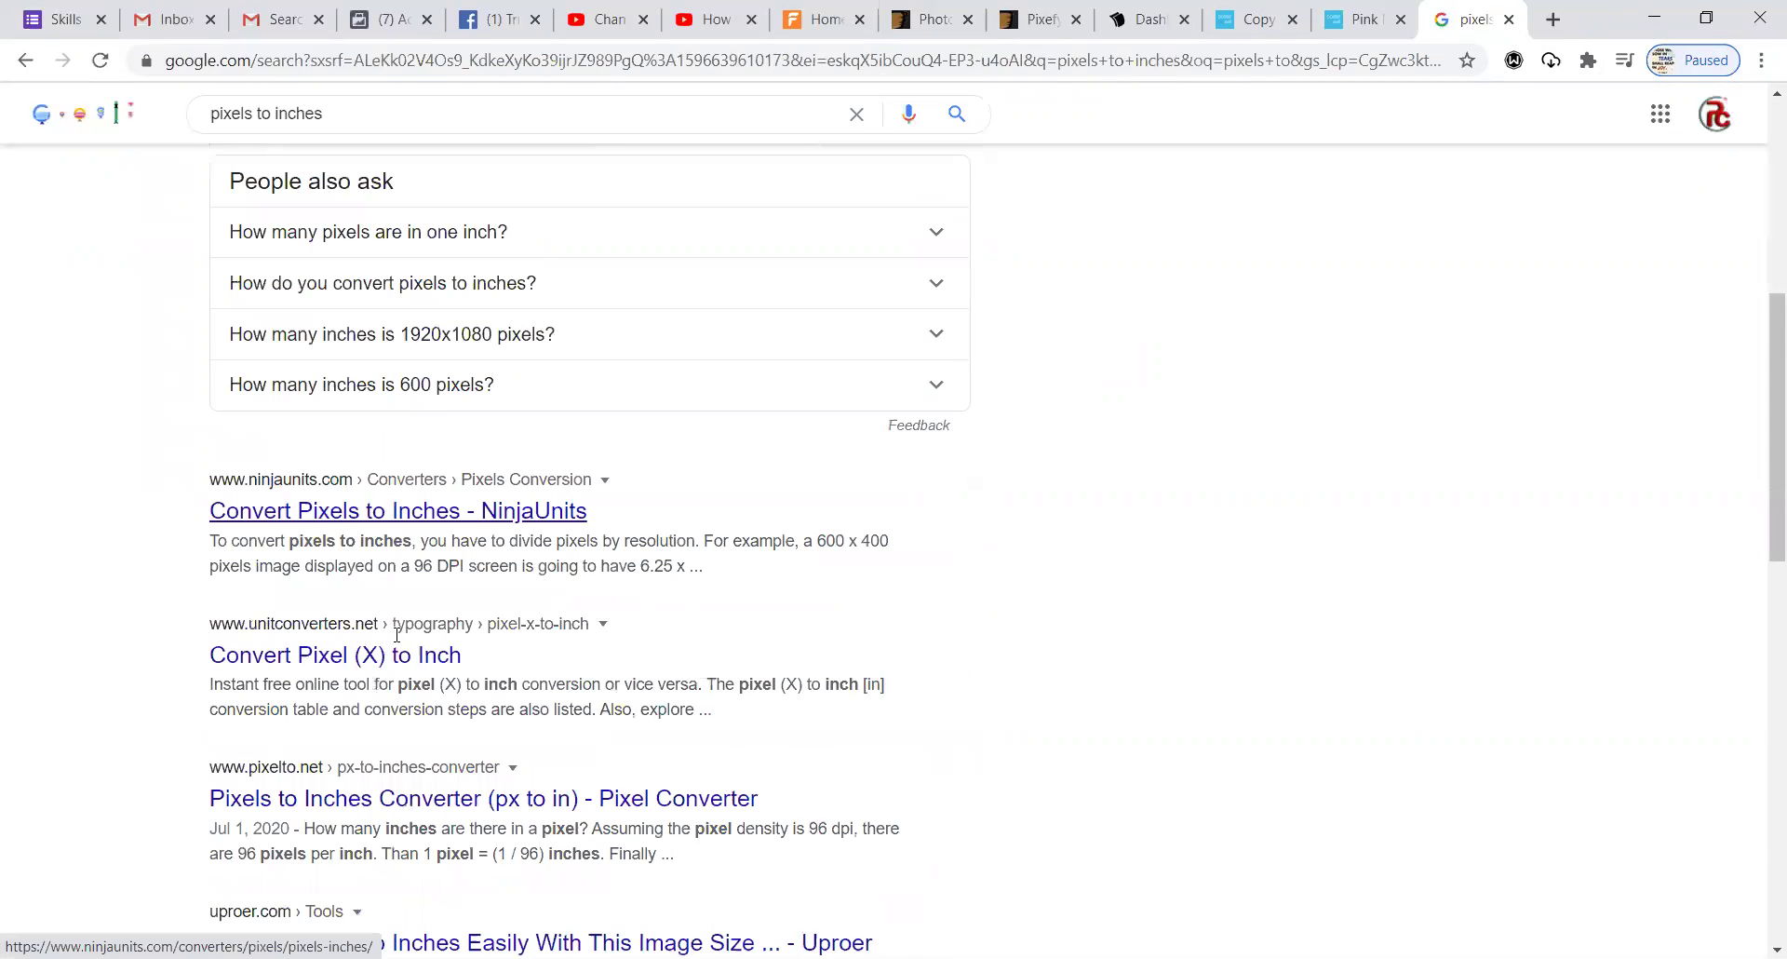
pyautogui.scroll(-9, 397, 635)
pyautogui.scroll(-3, 710, 439)
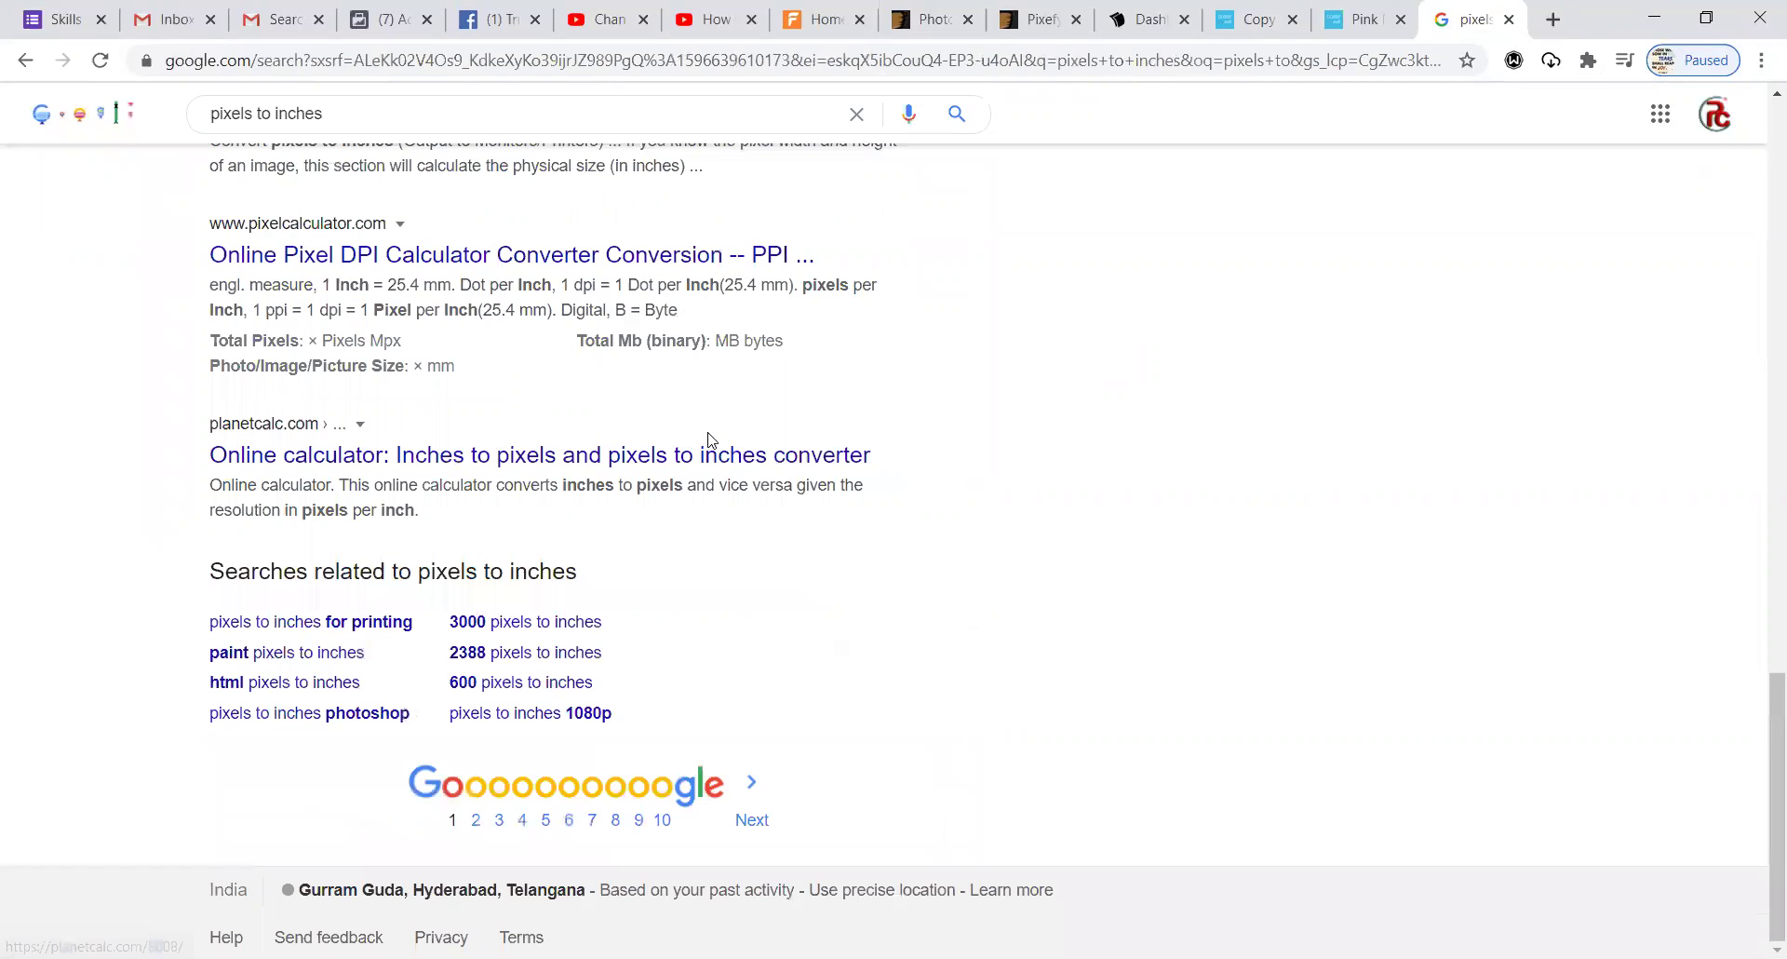
pyautogui.scroll(8, 708, 437)
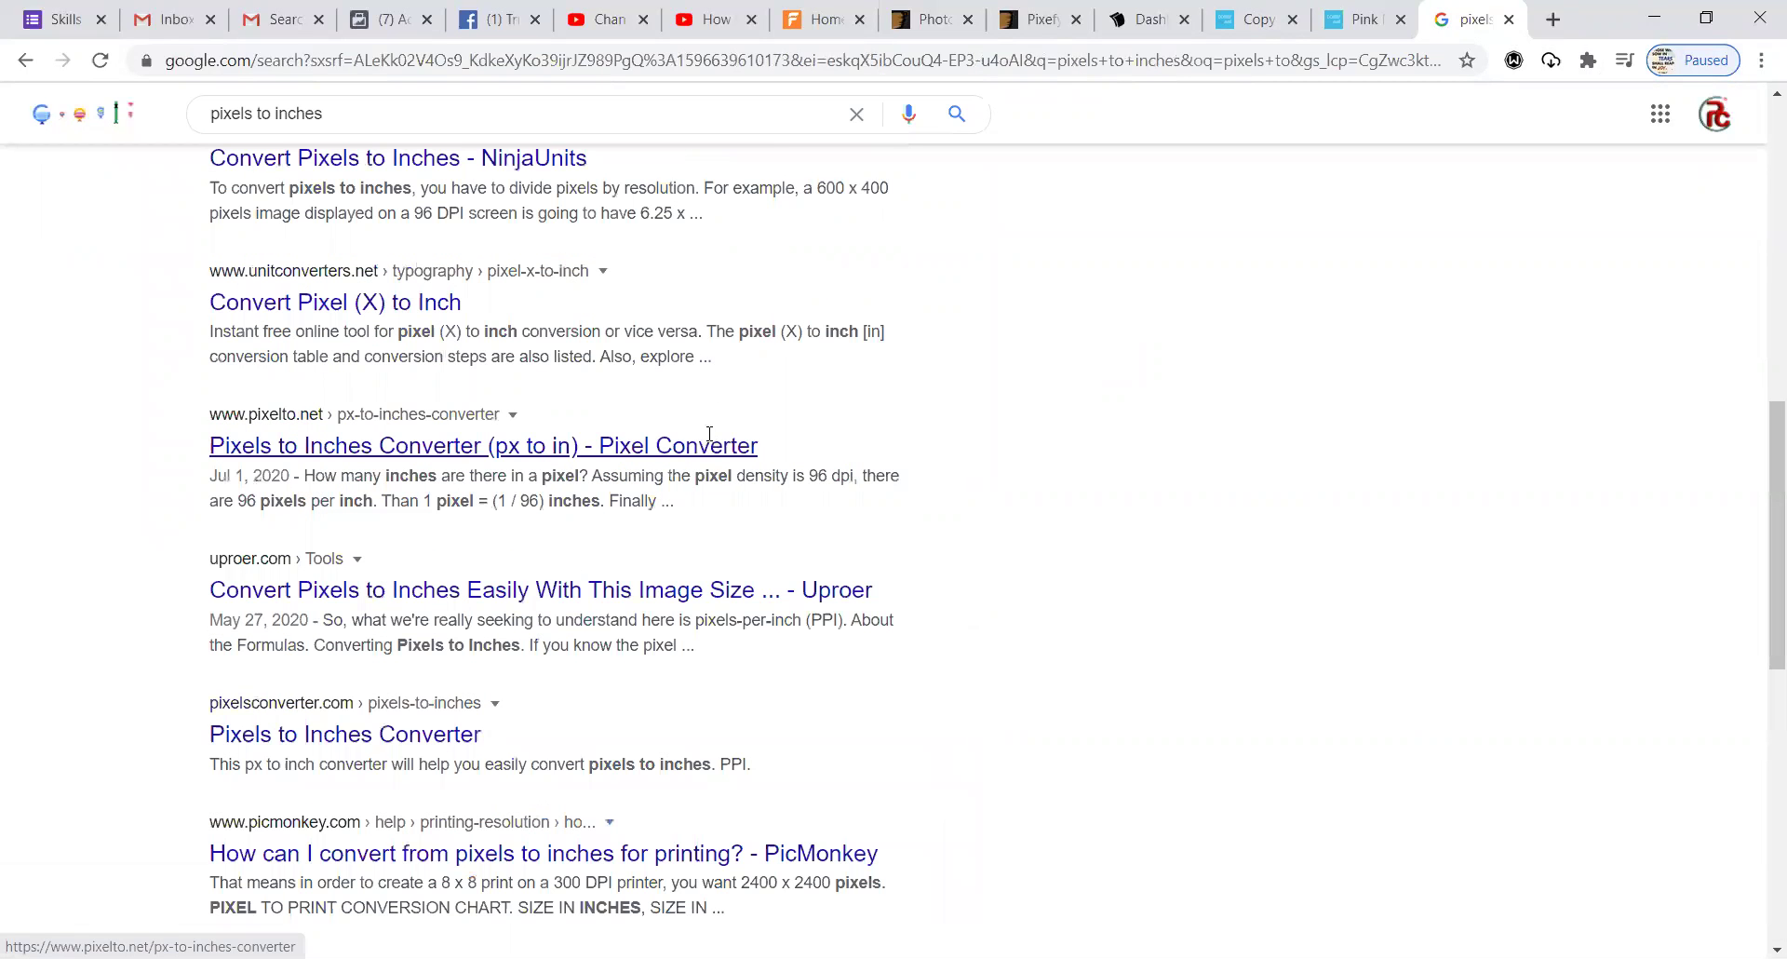
pyautogui.scroll(8, 386, 153)
# - Replace the search query with "inches to pixels" and run the search
pyautogui.tripleClick(382, 135)
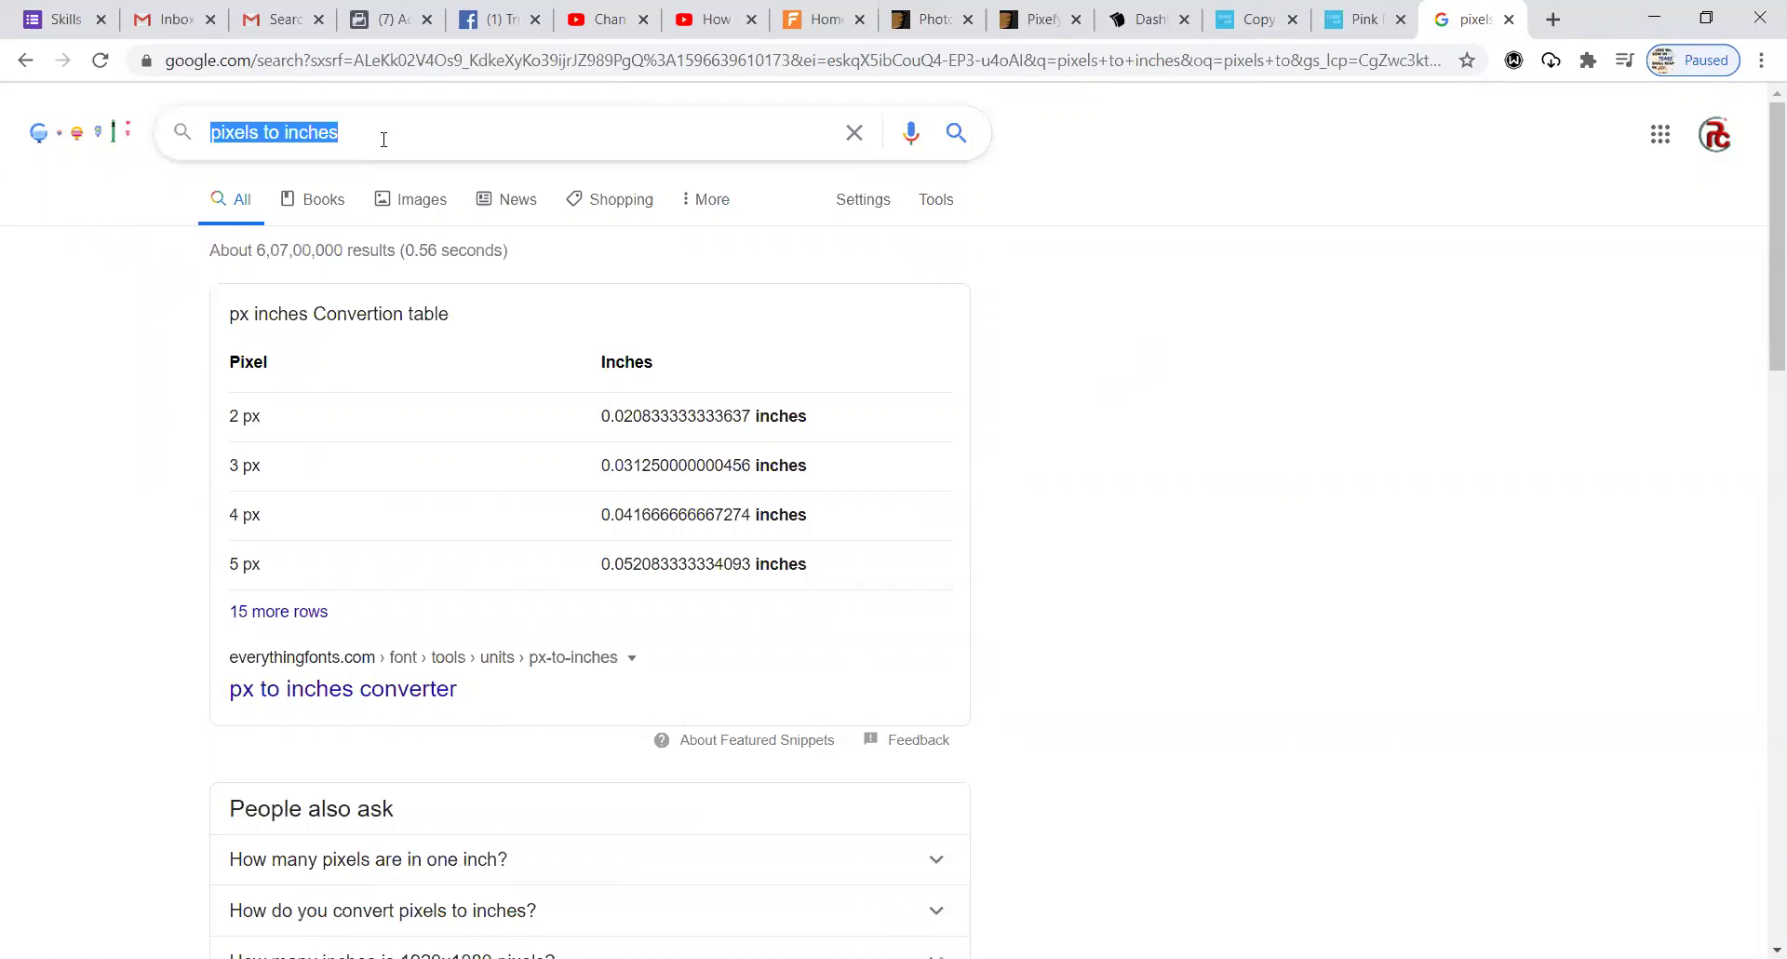
pyautogui.write('inches')
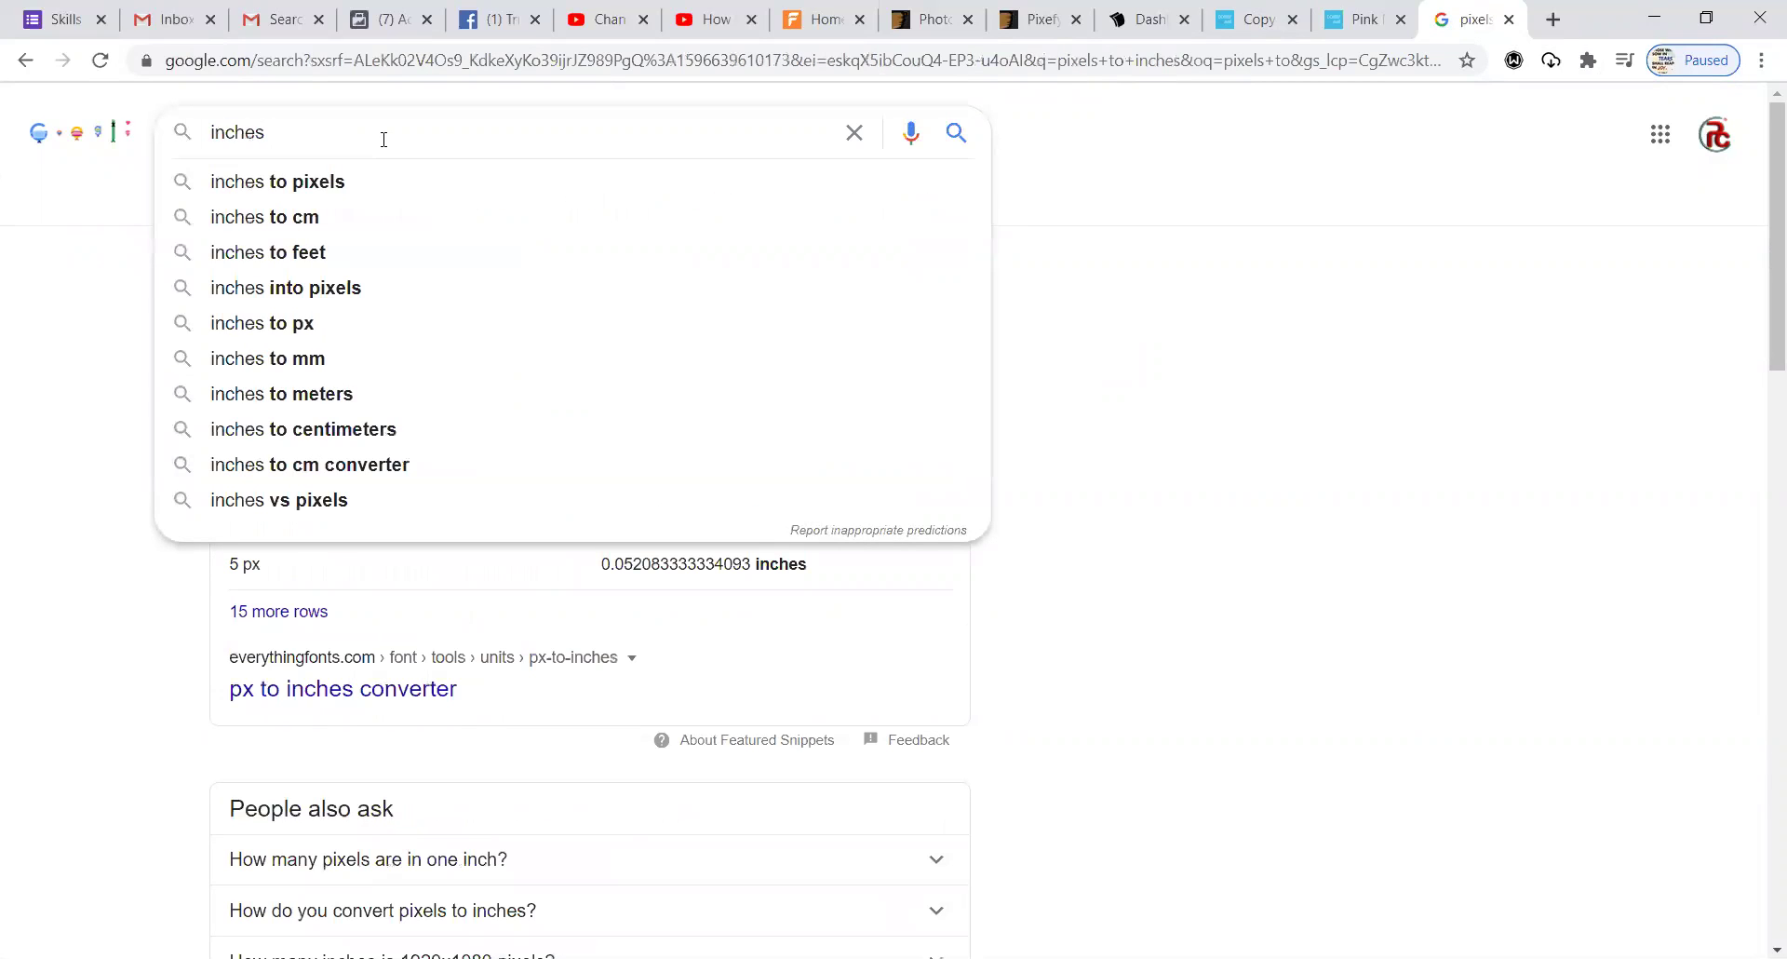
pyautogui.press('Down')
pyautogui.press('Return')
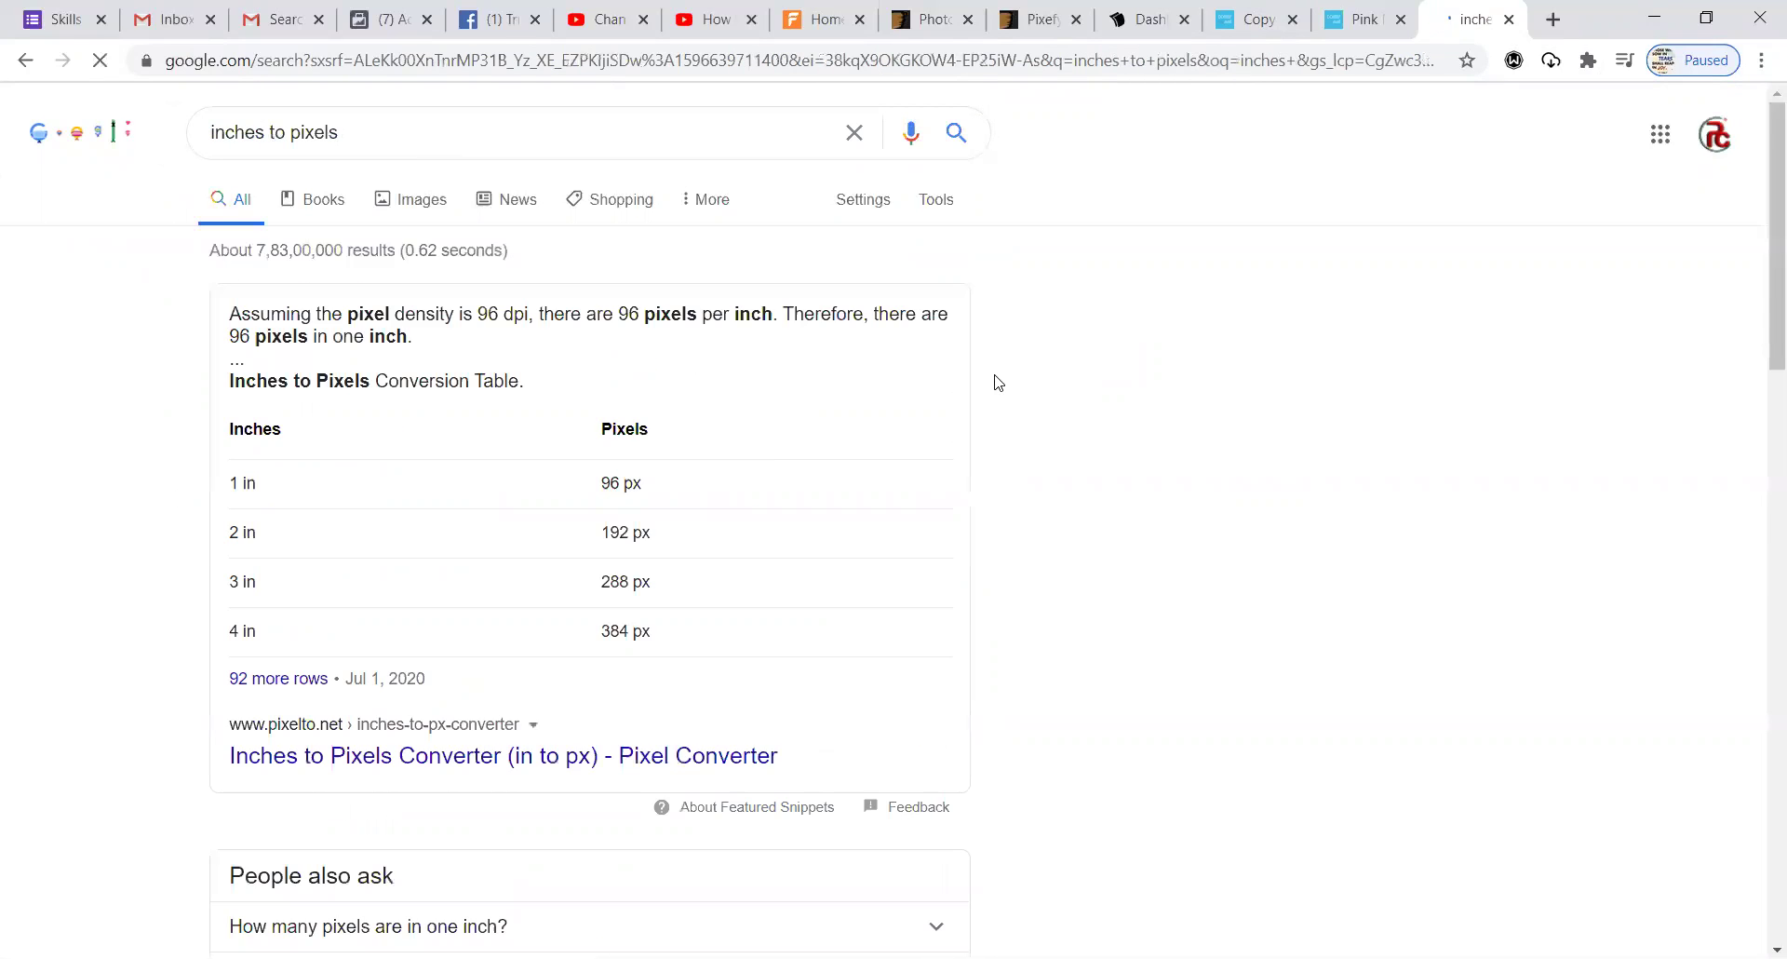
# - Open the Convert Inch to Pixel (X) converter from the unitconverters.net result and enter 24 as the inch value
pyautogui.scroll(-8, 1089, 578)
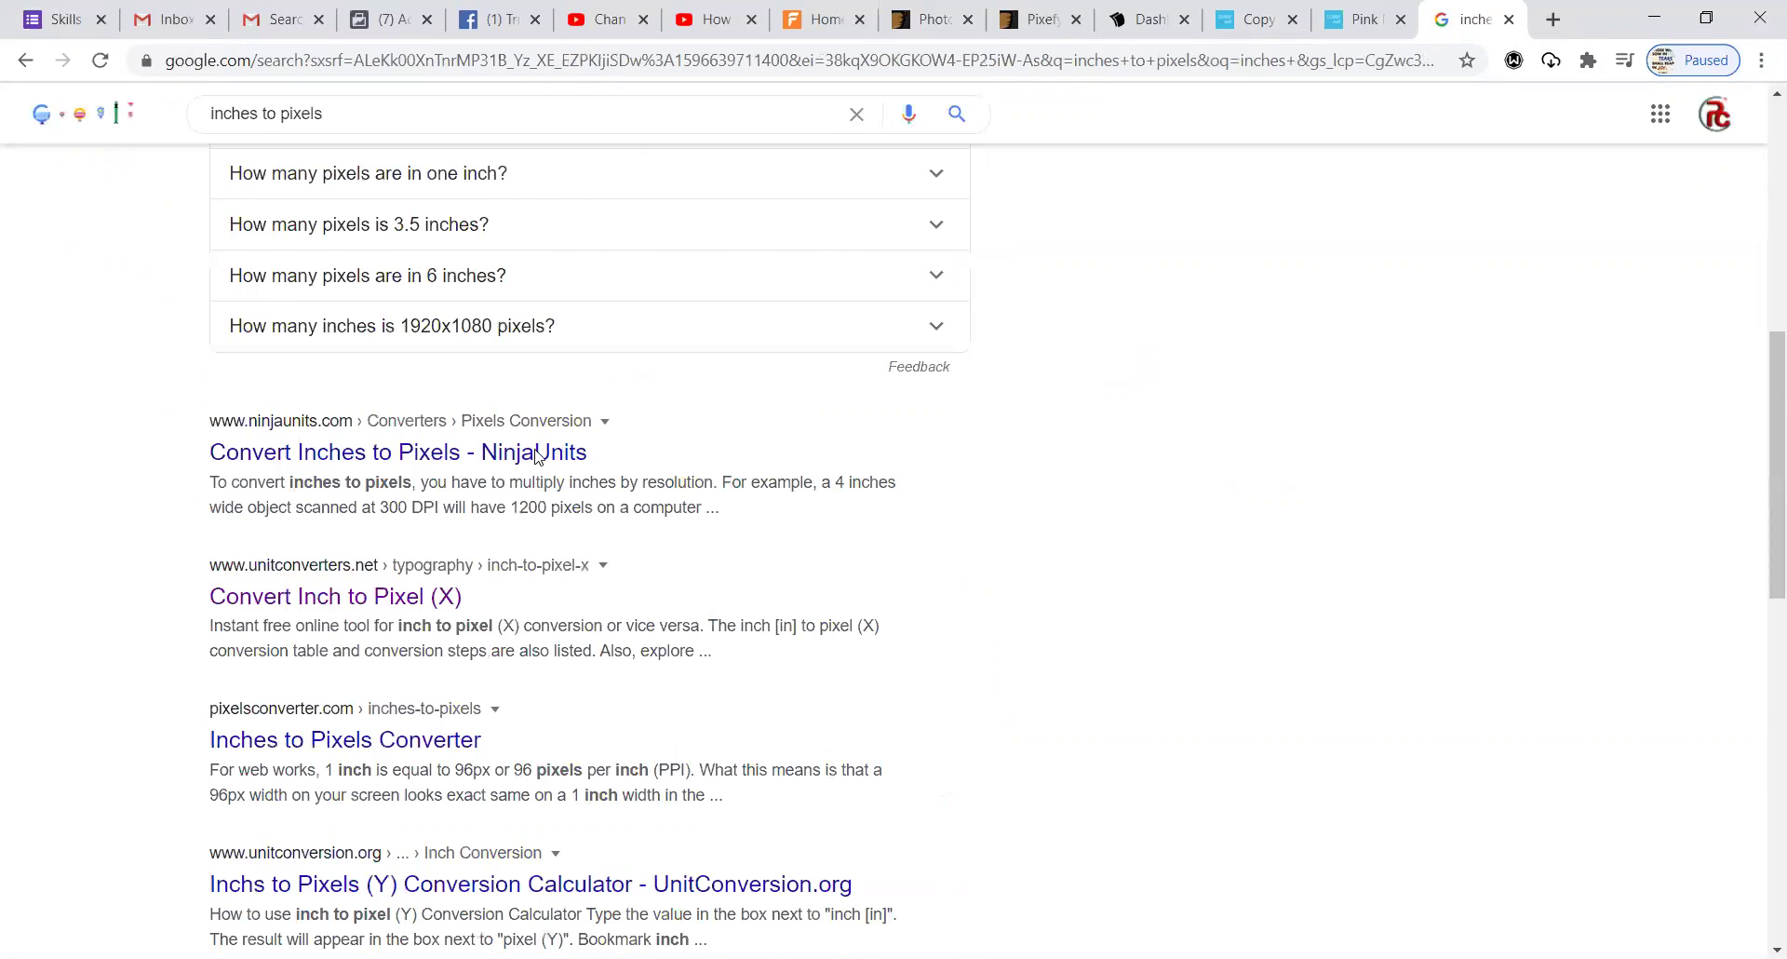
pyautogui.scroll(-2, 536, 455)
pyautogui.click(344, 370)
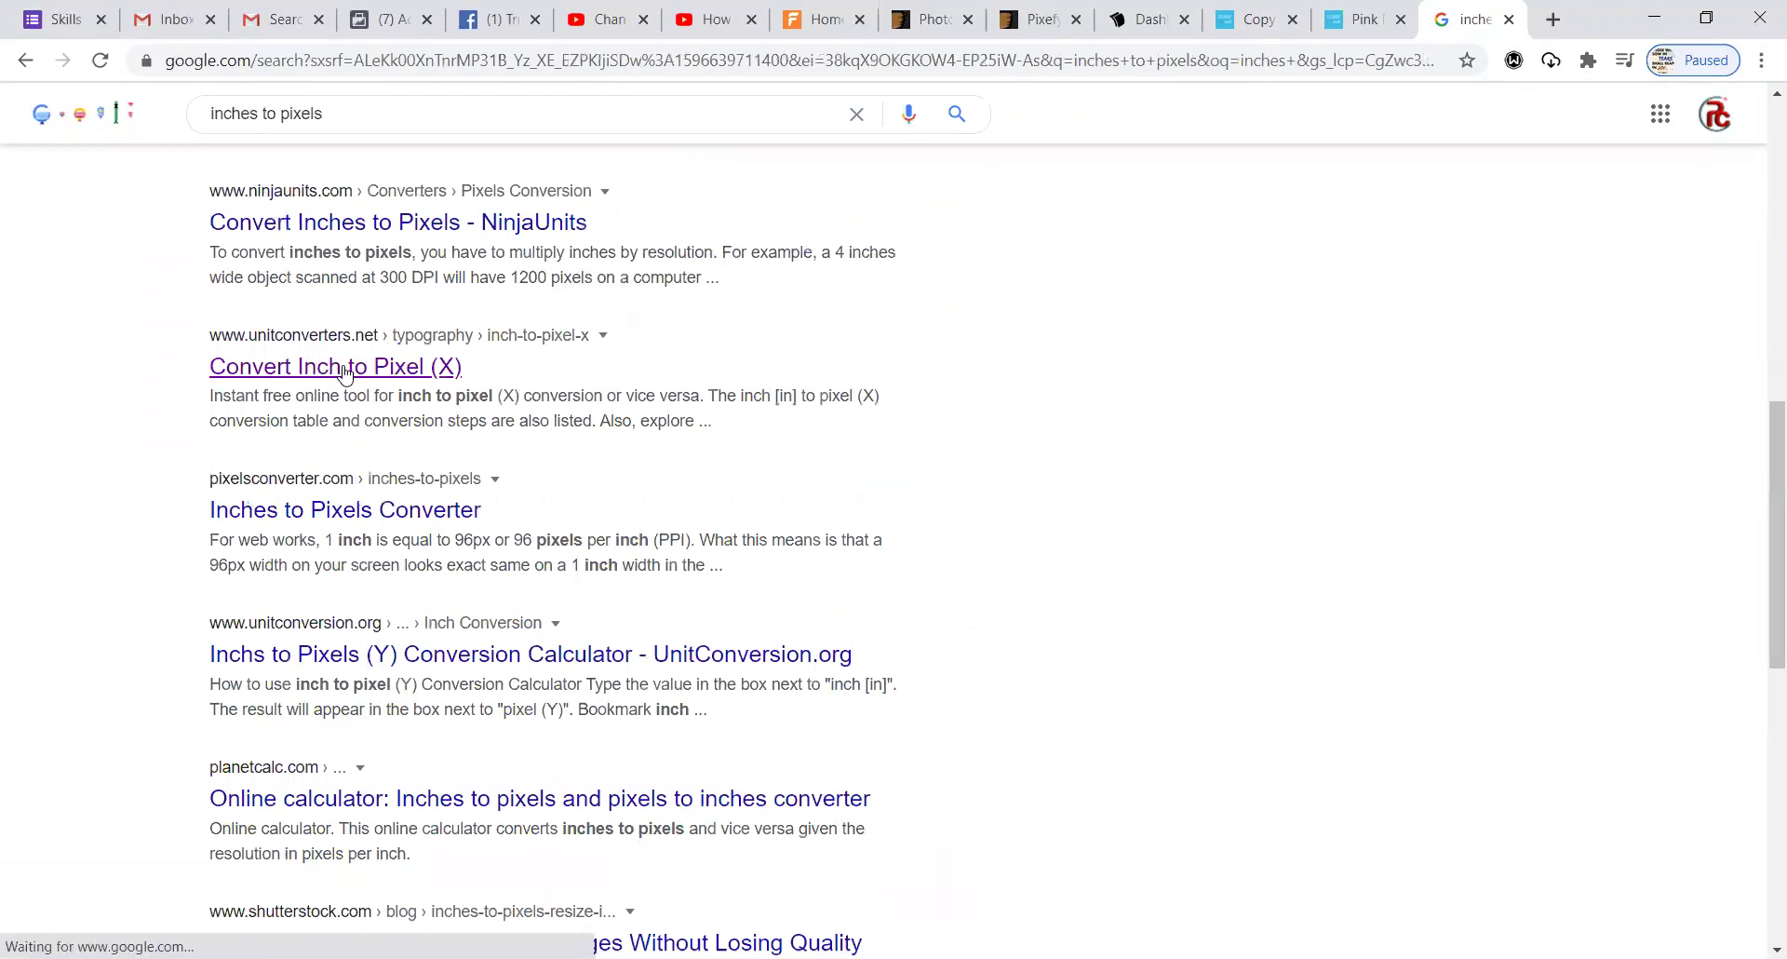
pyautogui.click(403, 372)
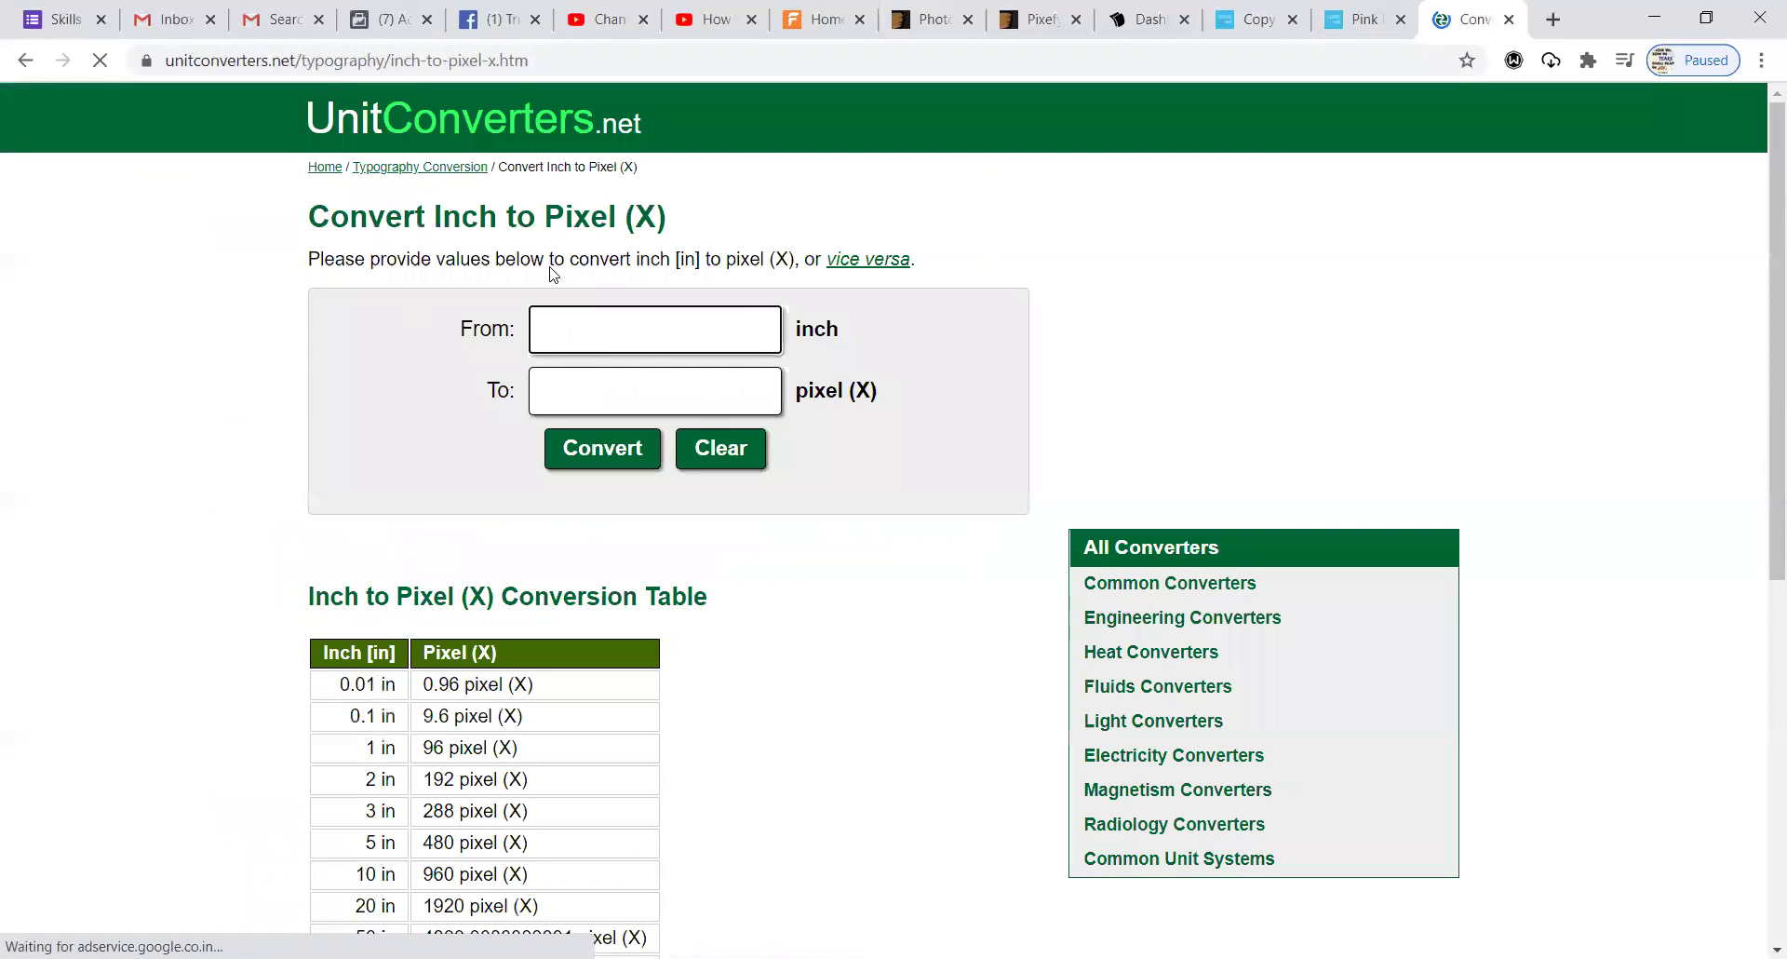
pyautogui.click(666, 325)
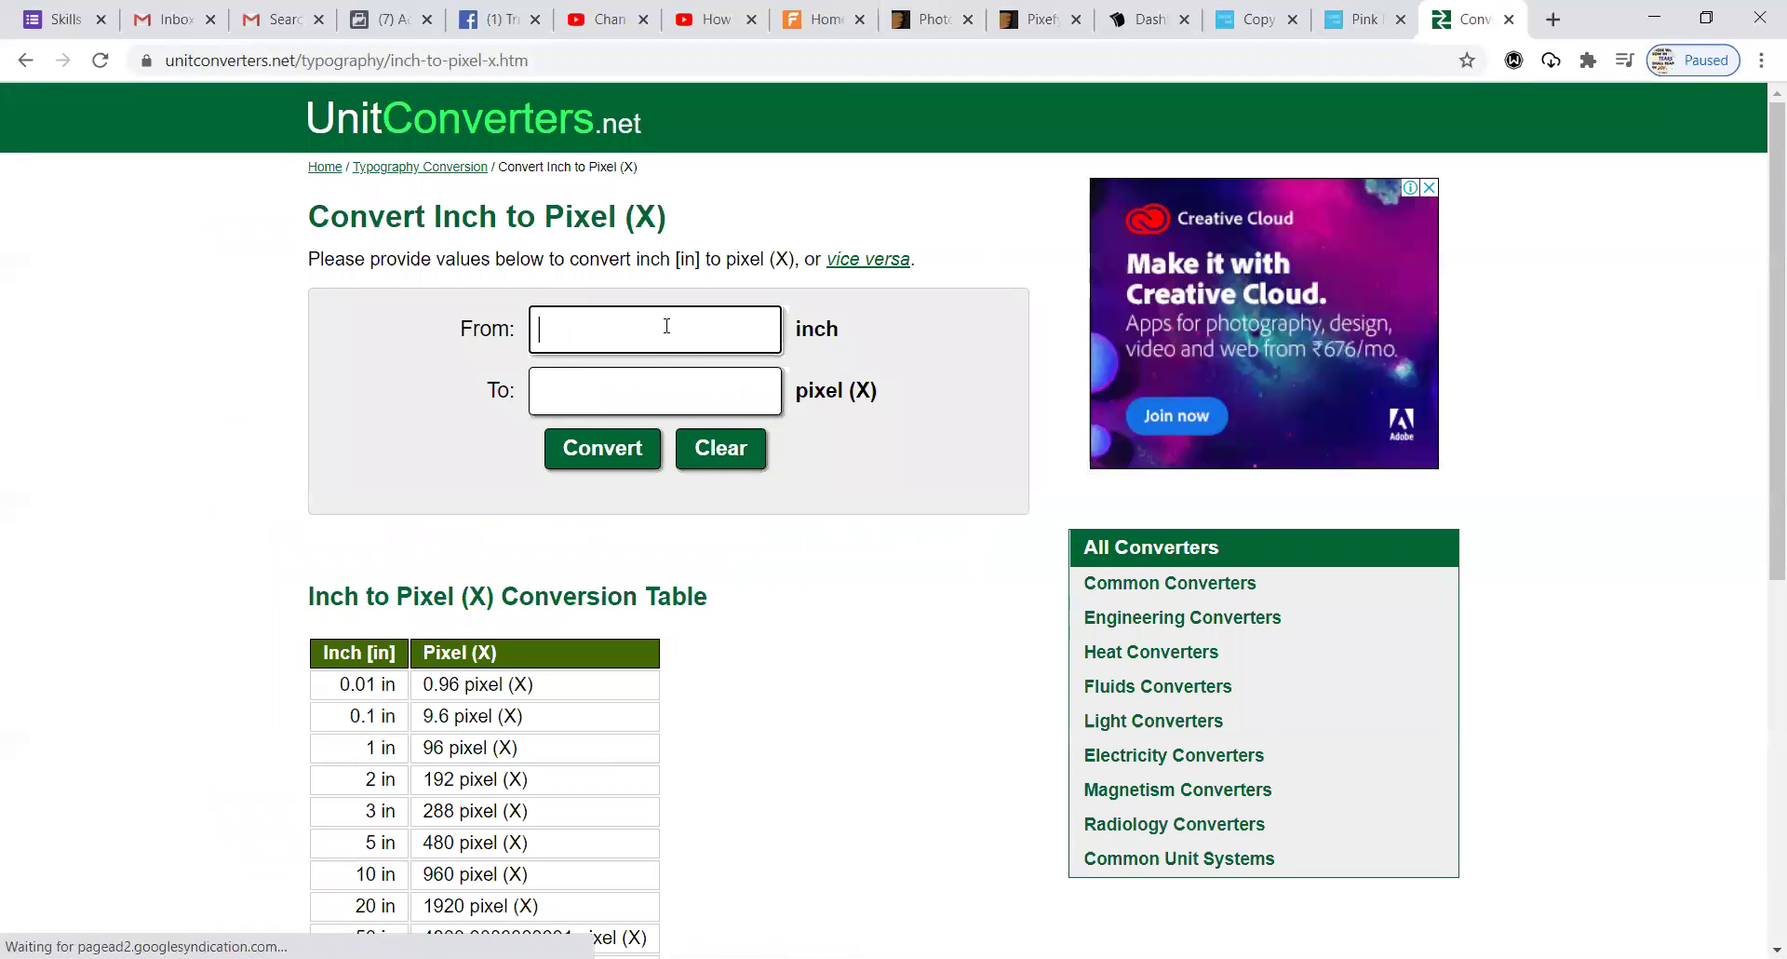
pyautogui.write('24')
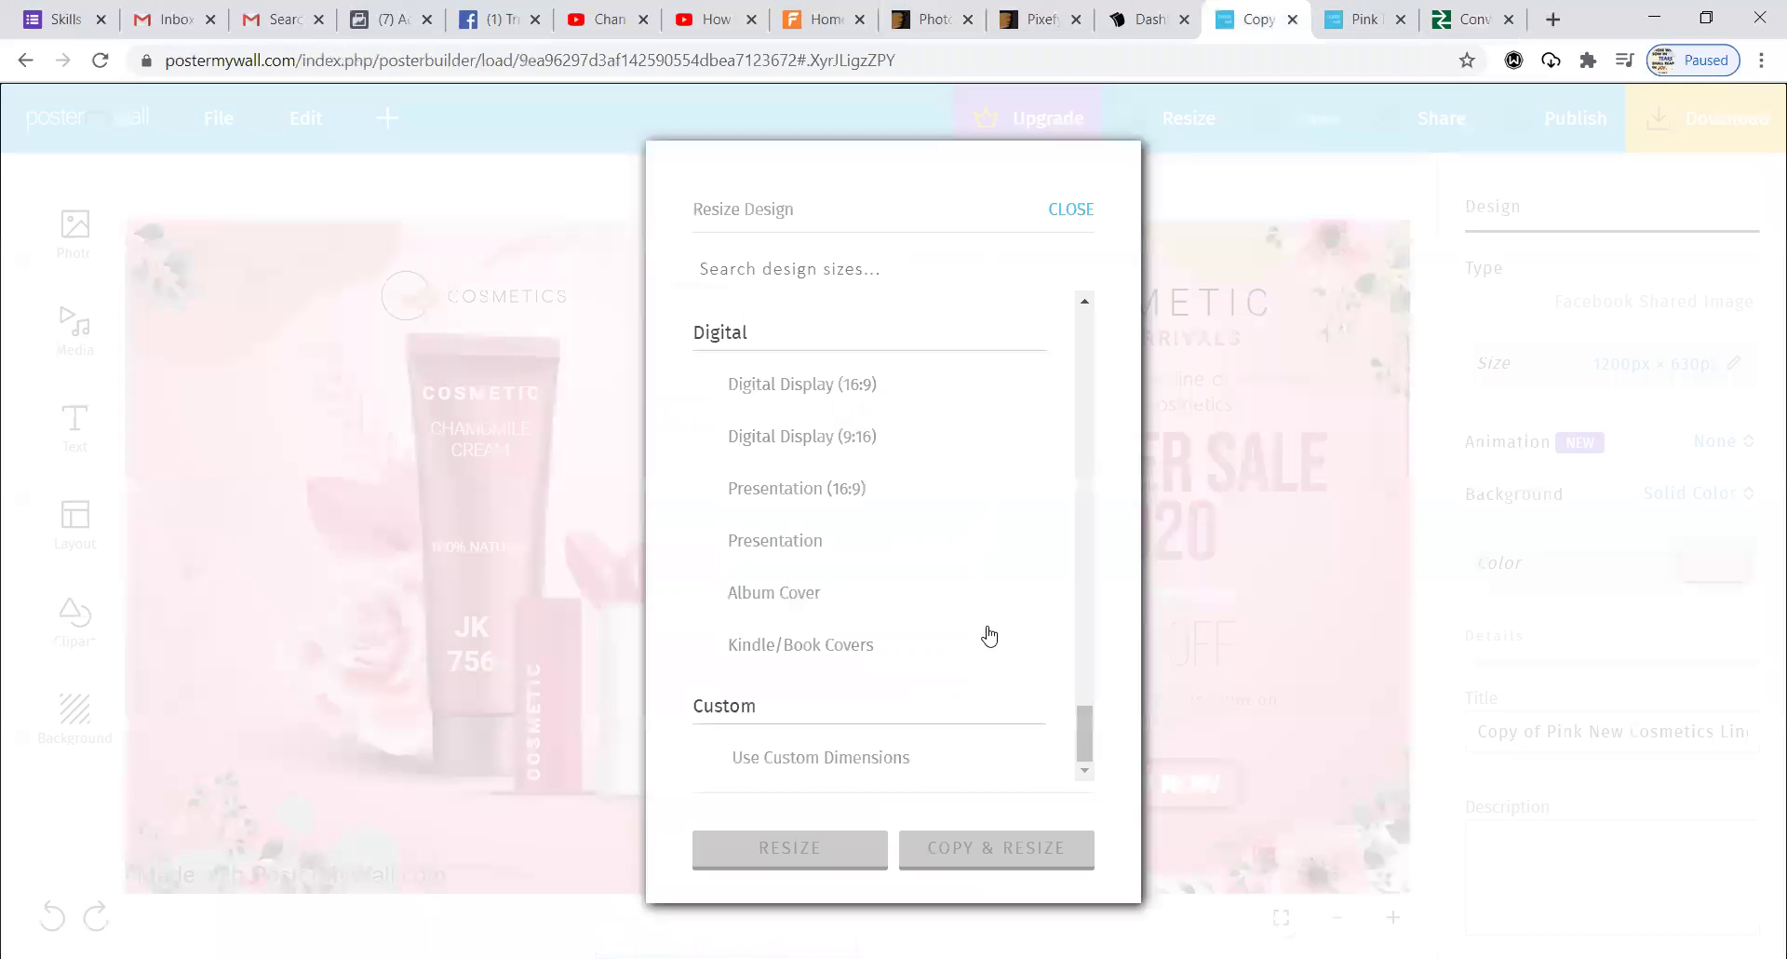
# - Show the custom dimensions fields in the design's resize dialog and close it without resizing
pyautogui.click(953, 771)
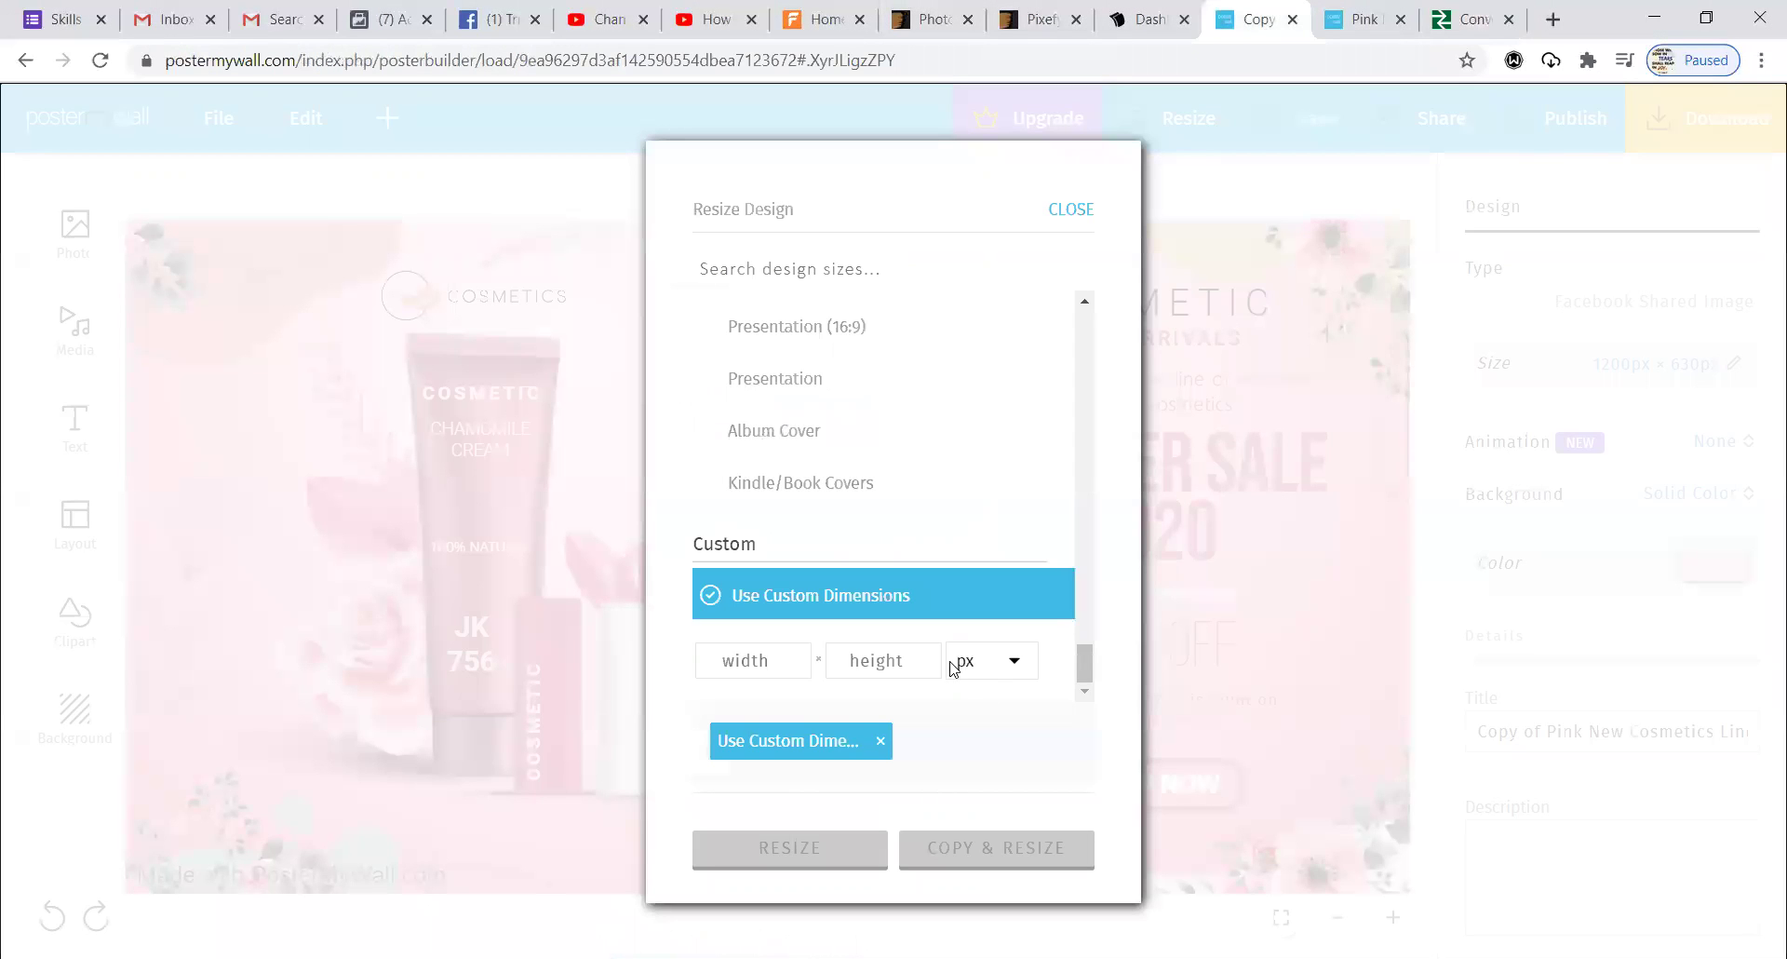
pyautogui.click(1070, 210)
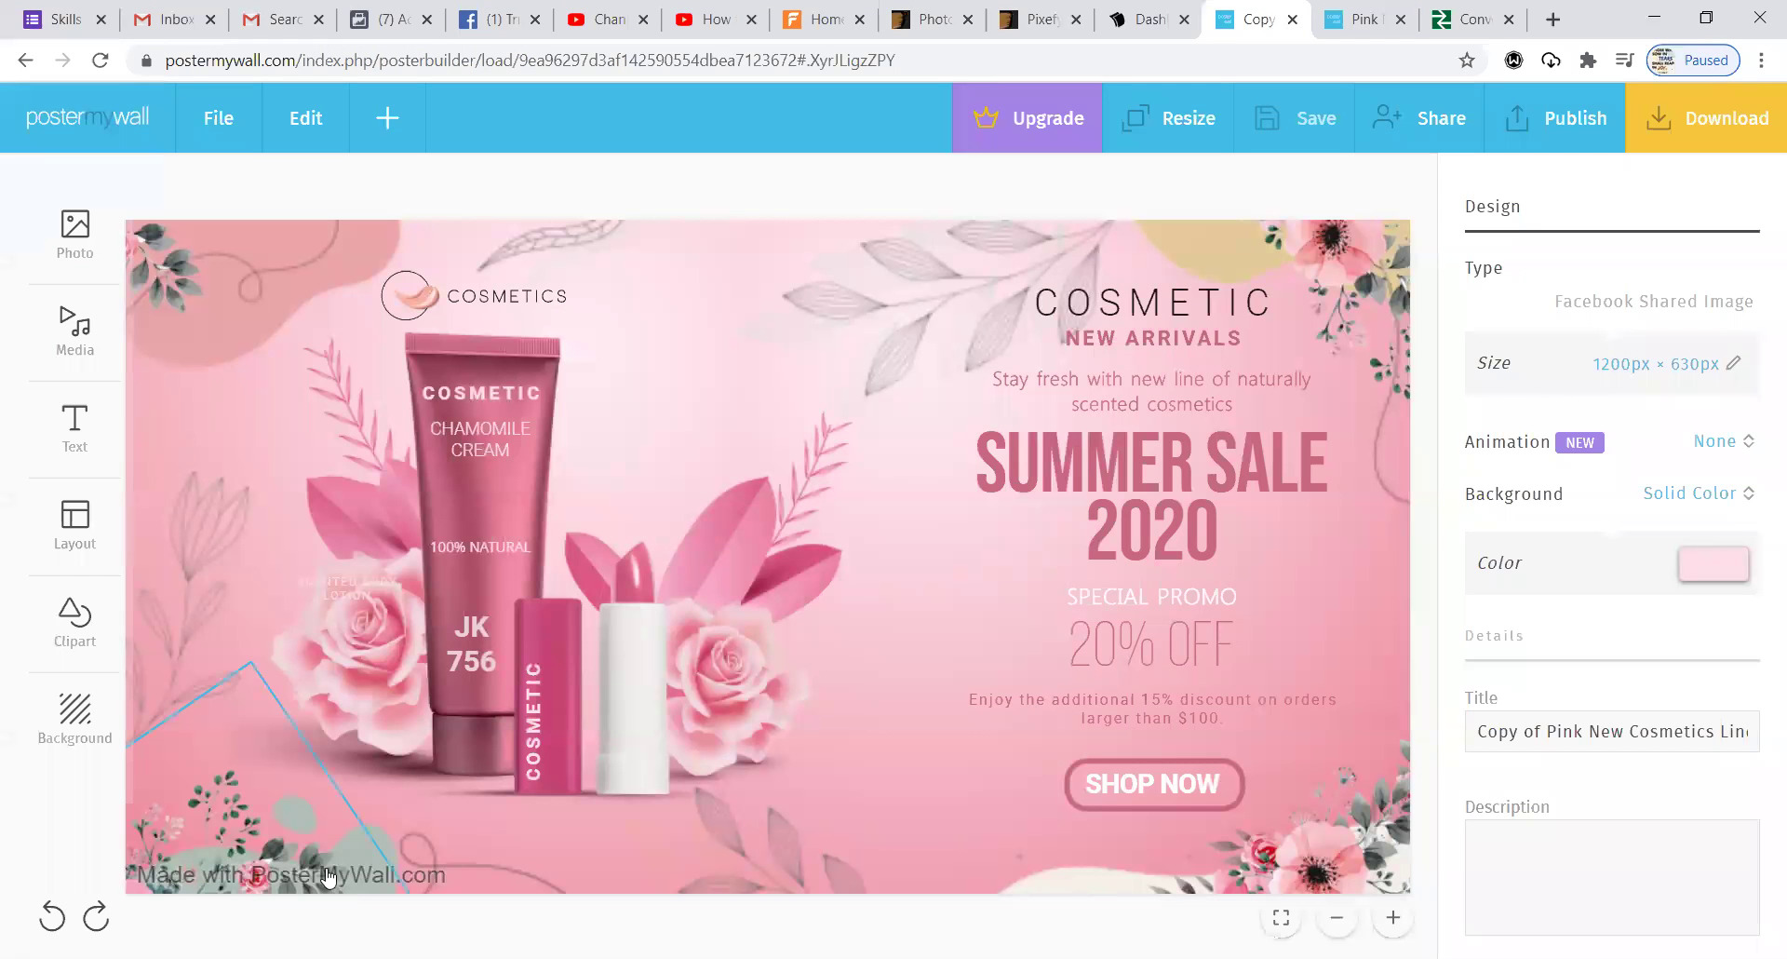